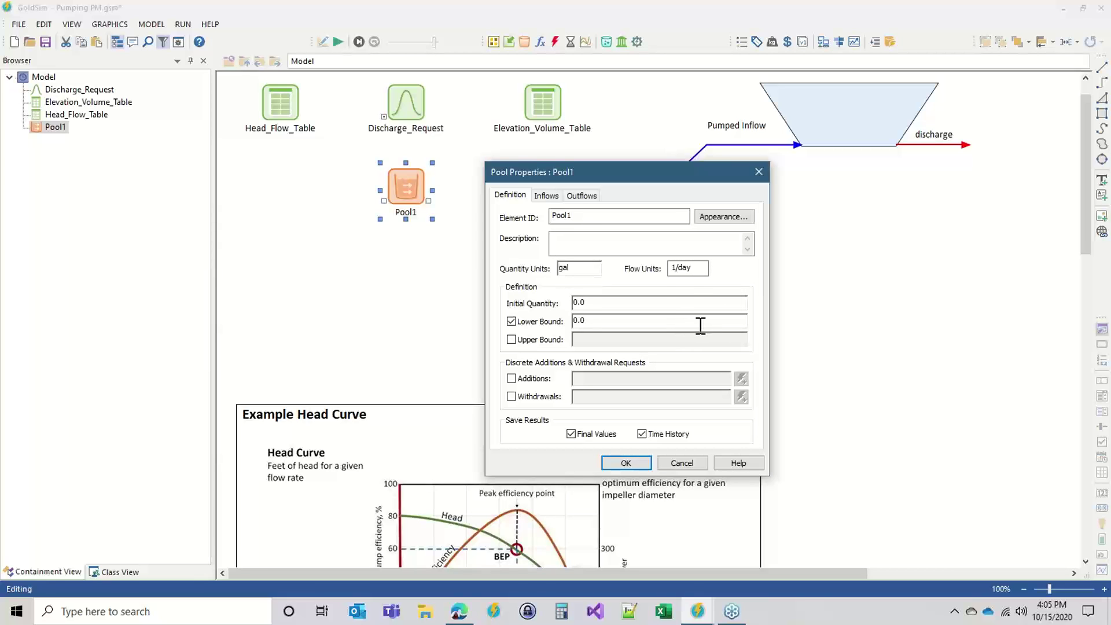
- Set the Pool1 element's quantity units to Mgal and its flow units to gpm
{"action": "left_click", "coordinate": [559, 267]}
{"action": "type", "text": "M"}
{"action": "left_click", "coordinate": [602, 303]}
{"action": "left_click_drag", "start_coordinate": [676, 269], "coordinate": [659, 269]}
{"action": "left_click", "coordinate": [593, 268]}
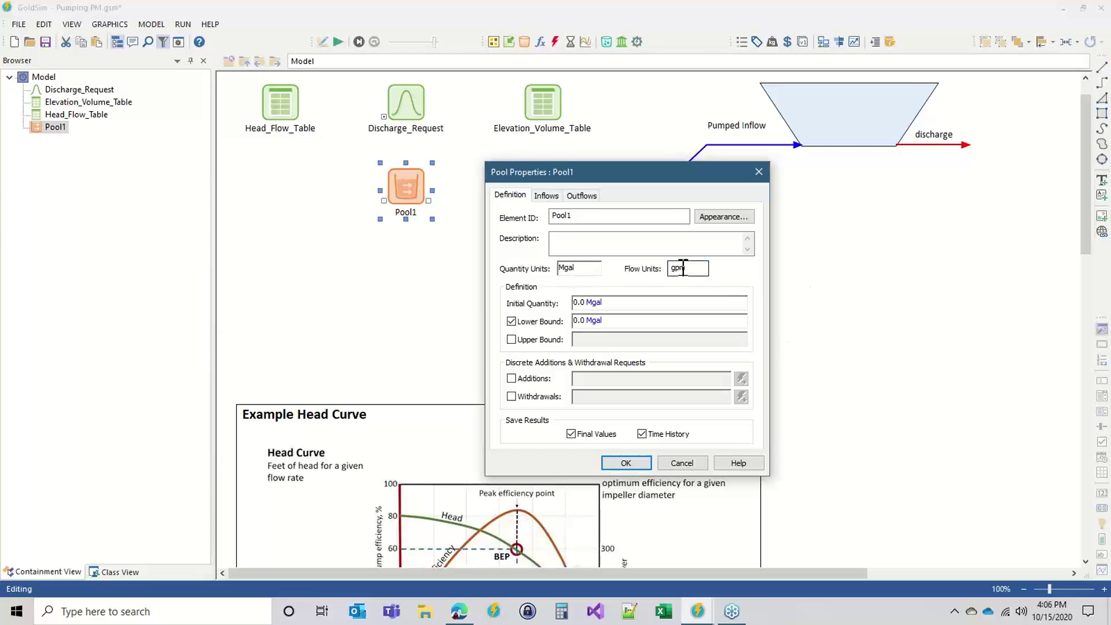
{"action": "left_click", "coordinate": [626, 462]}
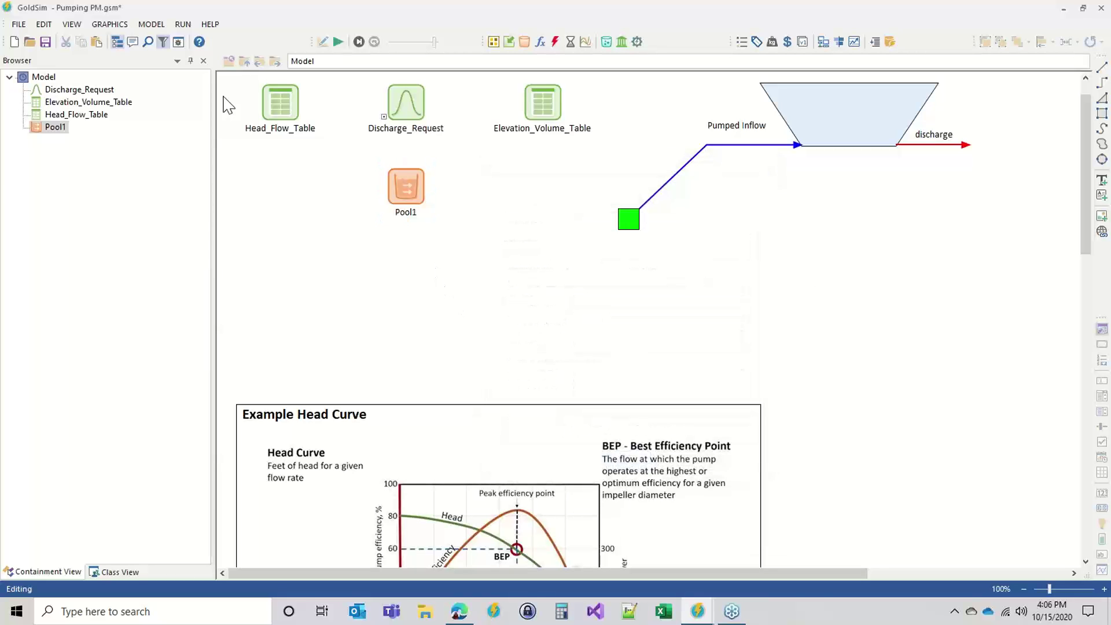
- Examine the available volume flux and volume units in the Units Manager, including the custom units
{"action": "left_click", "coordinate": [151, 24]}
{"action": "left_click", "coordinate": [164, 60]}
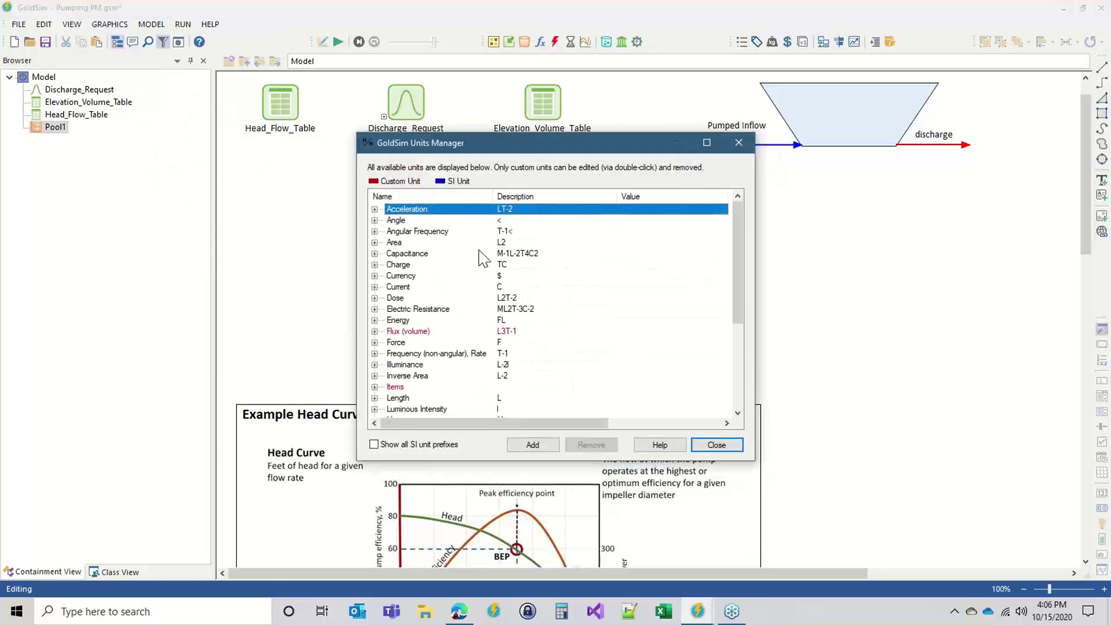
{"action": "left_click", "coordinate": [403, 332]}
{"action": "left_click", "coordinate": [374, 331]}
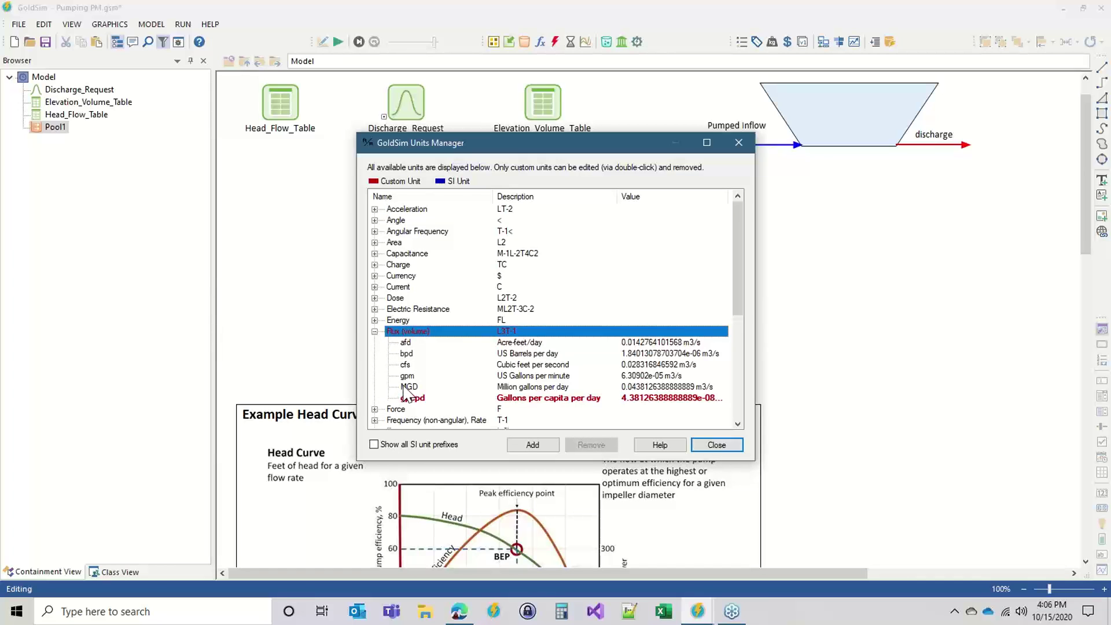
{"action": "left_click", "coordinate": [375, 331]}
{"action": "scroll", "coordinate": [405, 335], "scroll_direction": "down", "scroll_amount": 4}
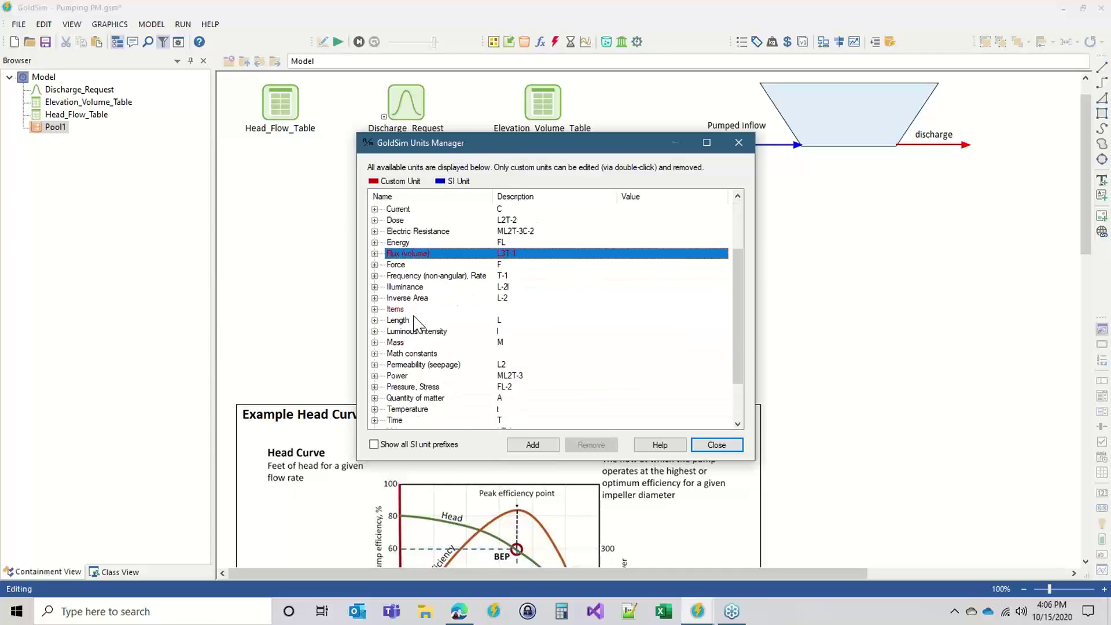
{"action": "left_click", "coordinate": [374, 420]}
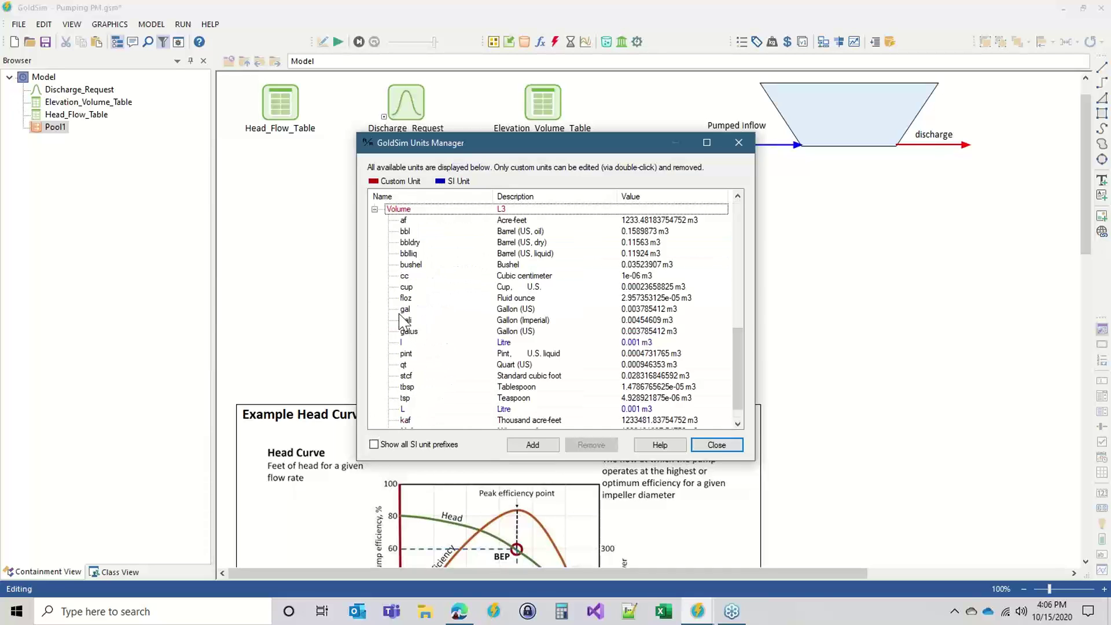
{"action": "scroll", "coordinate": [428, 291], "scroll_direction": "down", "scroll_amount": 1}
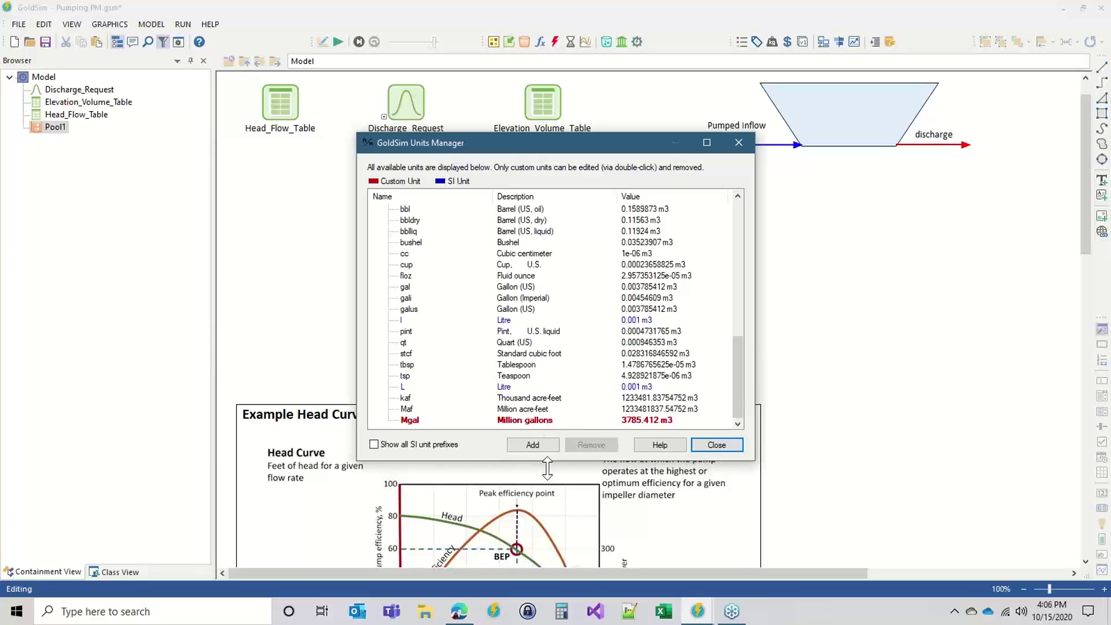
{"action": "left_click", "coordinate": [716, 444]}
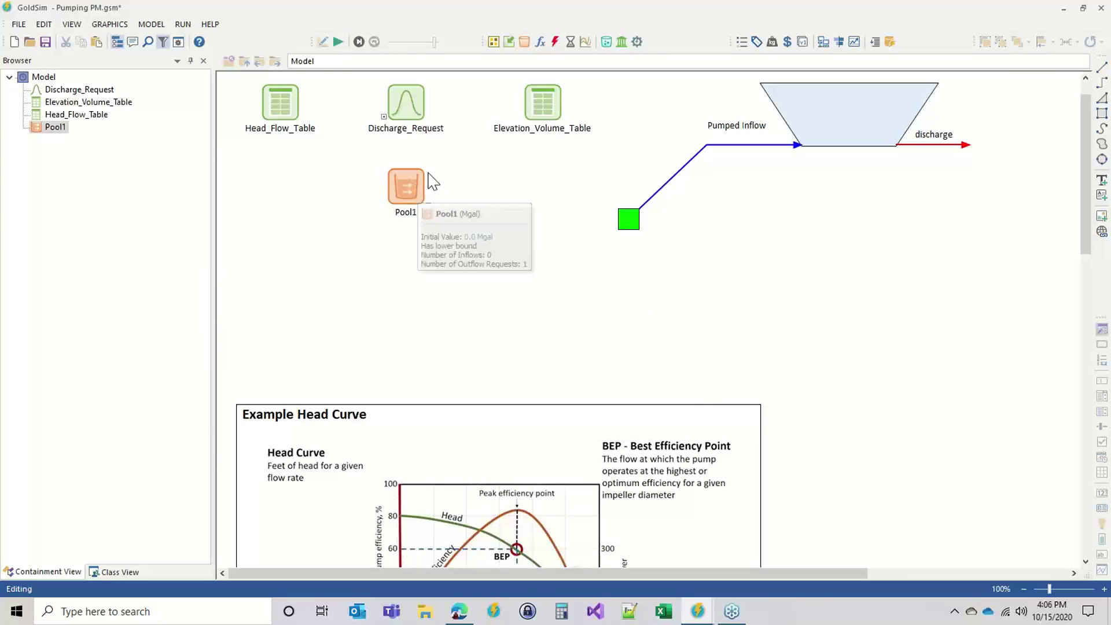
- Set the request of Pool1's Outflow1 to Discharge_Request
{"action": "mouse_move", "coordinate": [416, 96]}
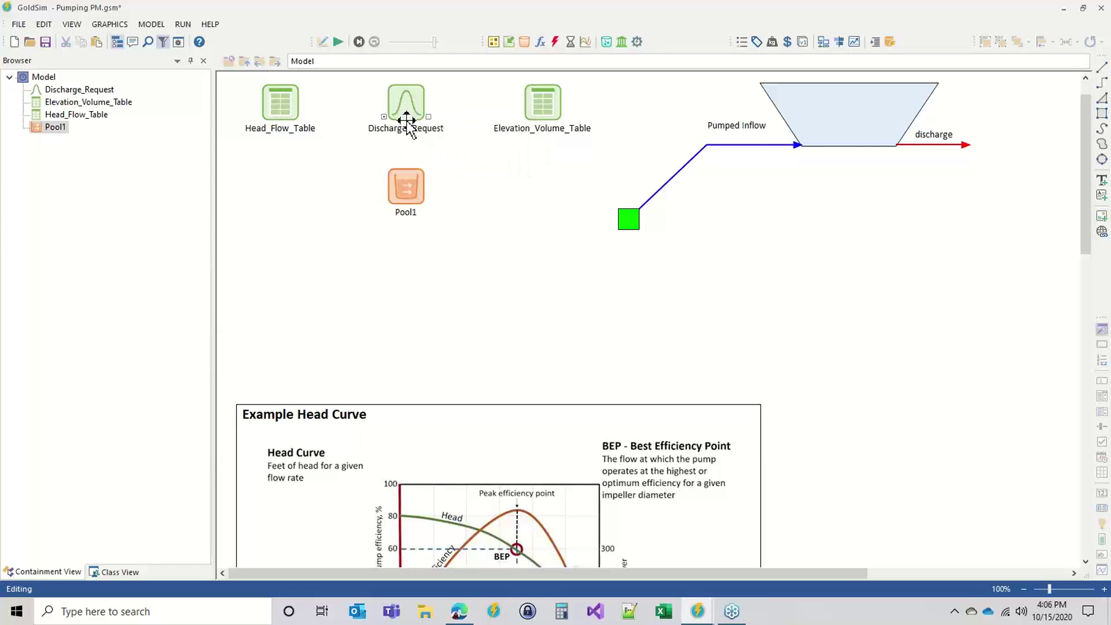
{"action": "double_click", "coordinate": [399, 181]}
{"action": "left_click_drag", "start_coordinate": [433, 158], "coordinate": [514, 175]}
{"action": "left_click", "coordinate": [592, 190]}
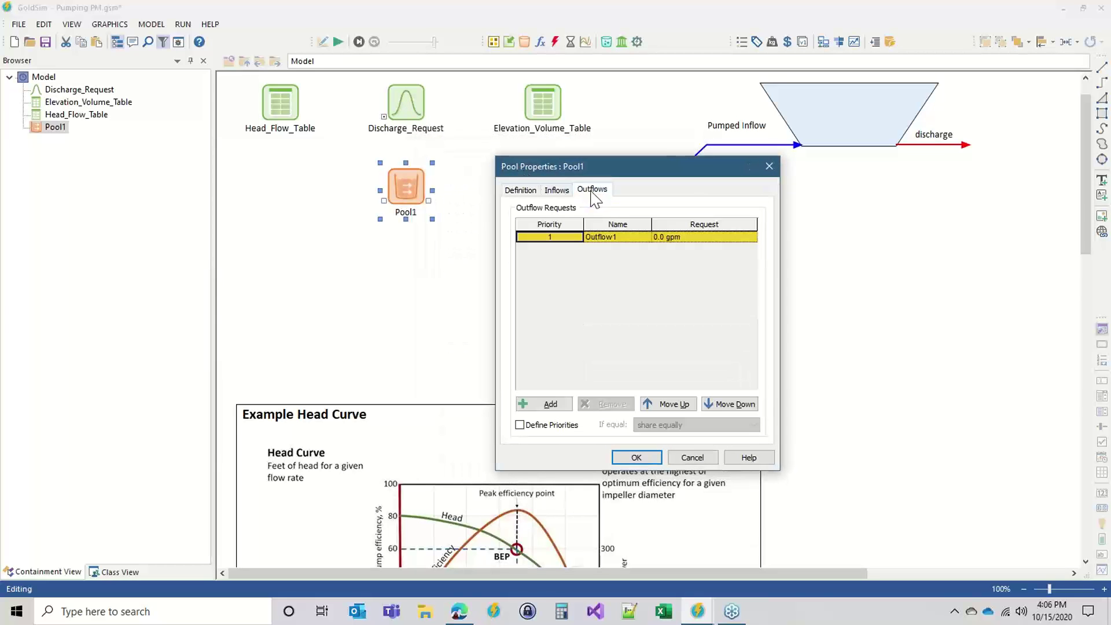
{"action": "left_click", "coordinate": [697, 238]}
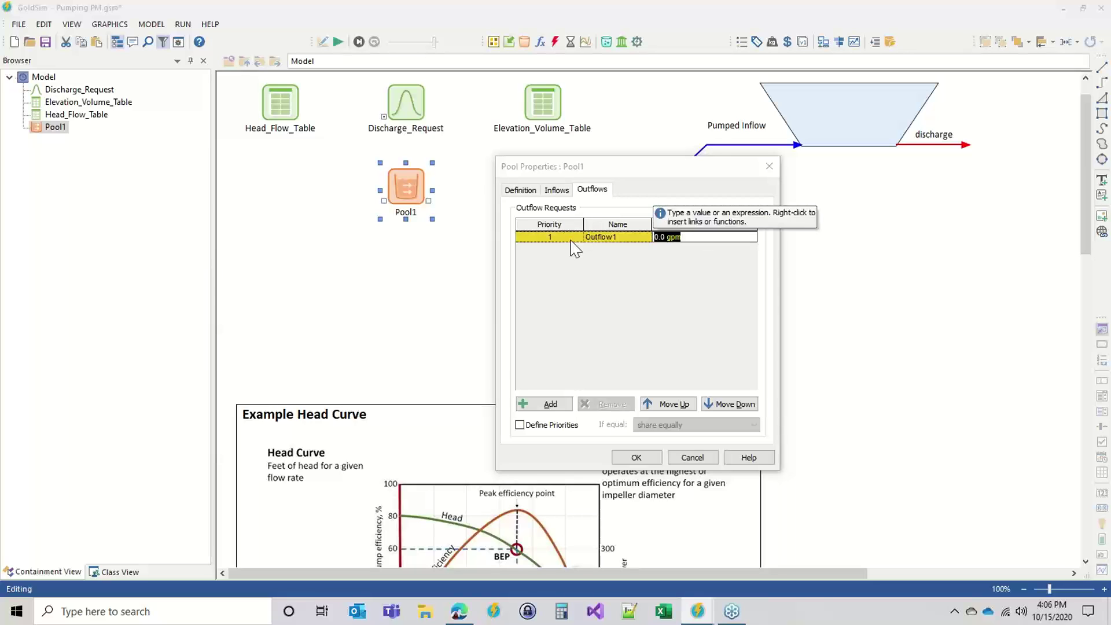
{"action": "type", "text": "Discharge_Request"}
{"action": "key", "text": "Return"}
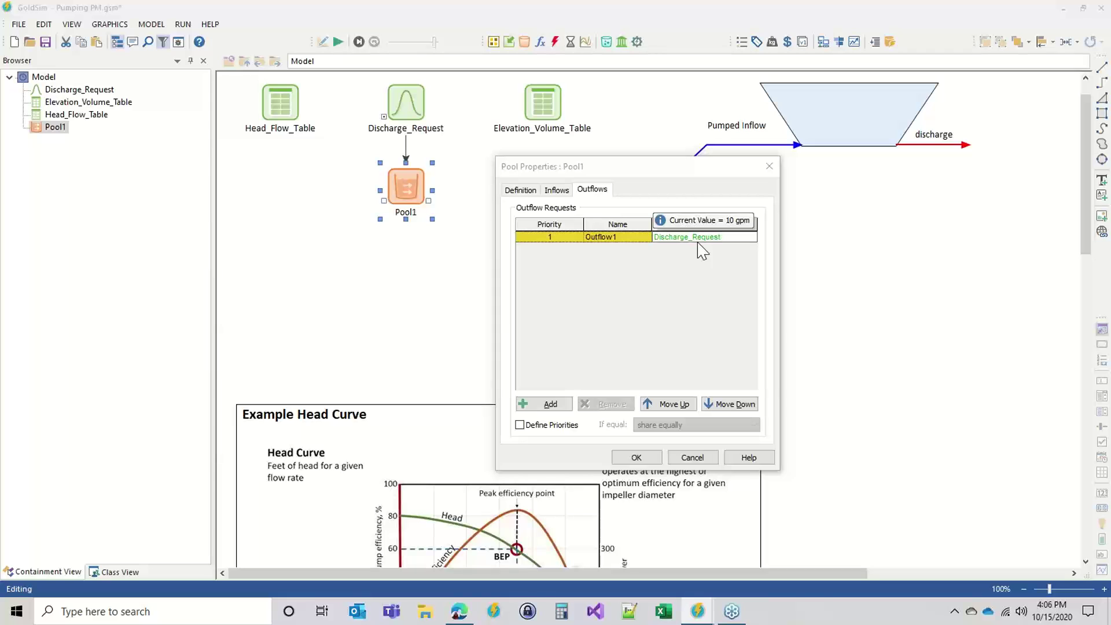
{"action": "left_click", "coordinate": [636, 457]}
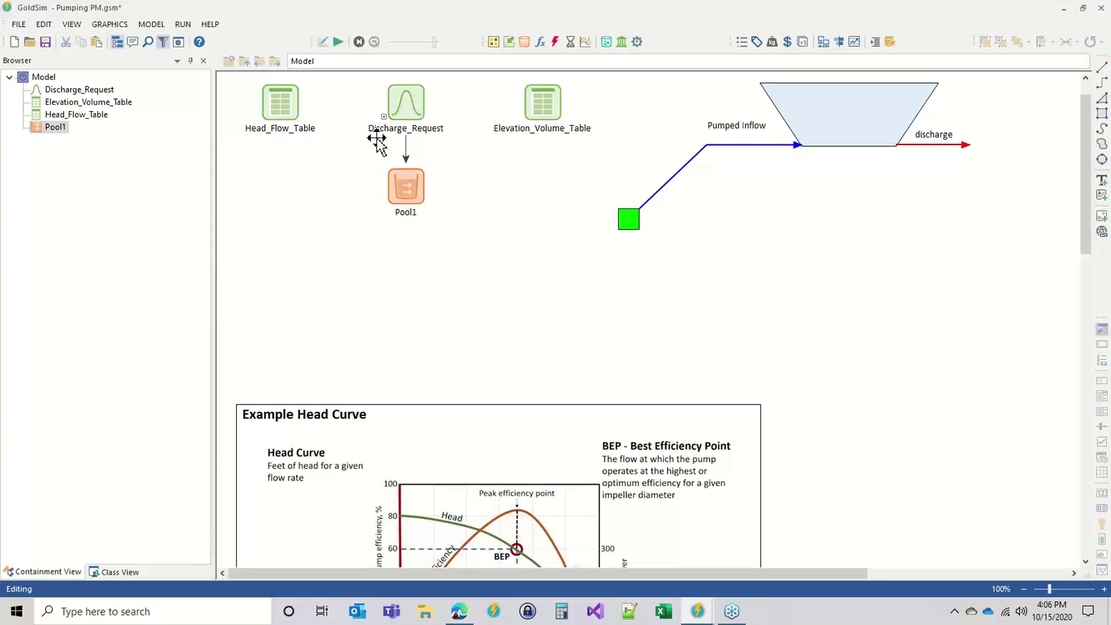
- Insert an Expression element beside Pool1, name it Pond_Discharge and set its display units to gpm
{"action": "right_click", "coordinate": [476, 196]}
{"action": "mouse_move", "coordinate": [555, 196]}
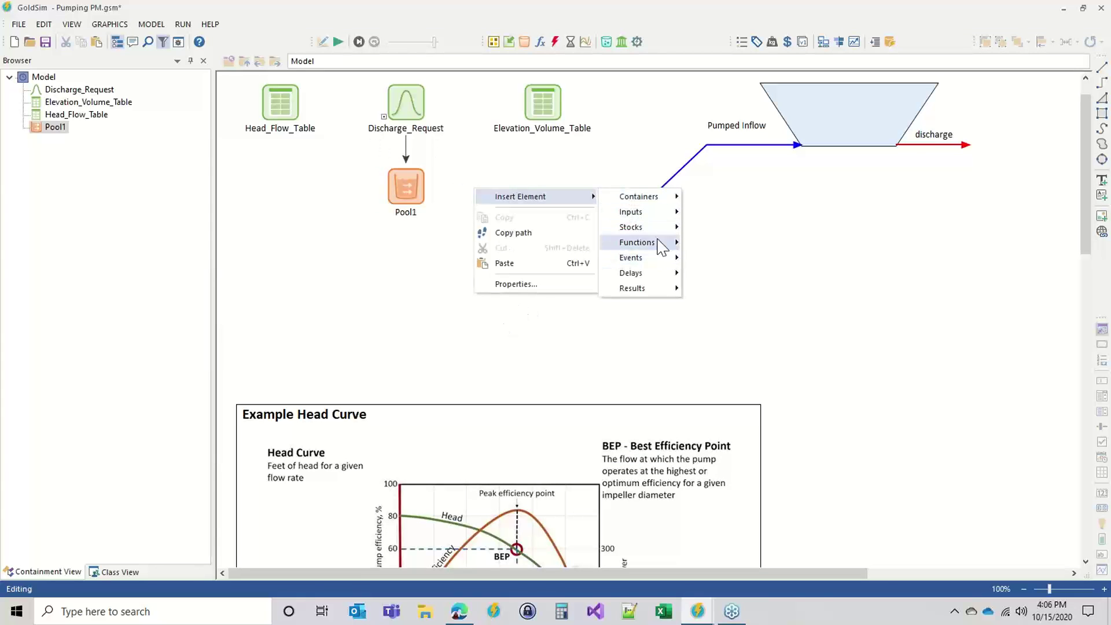
{"action": "mouse_move", "coordinate": [659, 242]}
{"action": "left_click", "coordinate": [718, 242]}
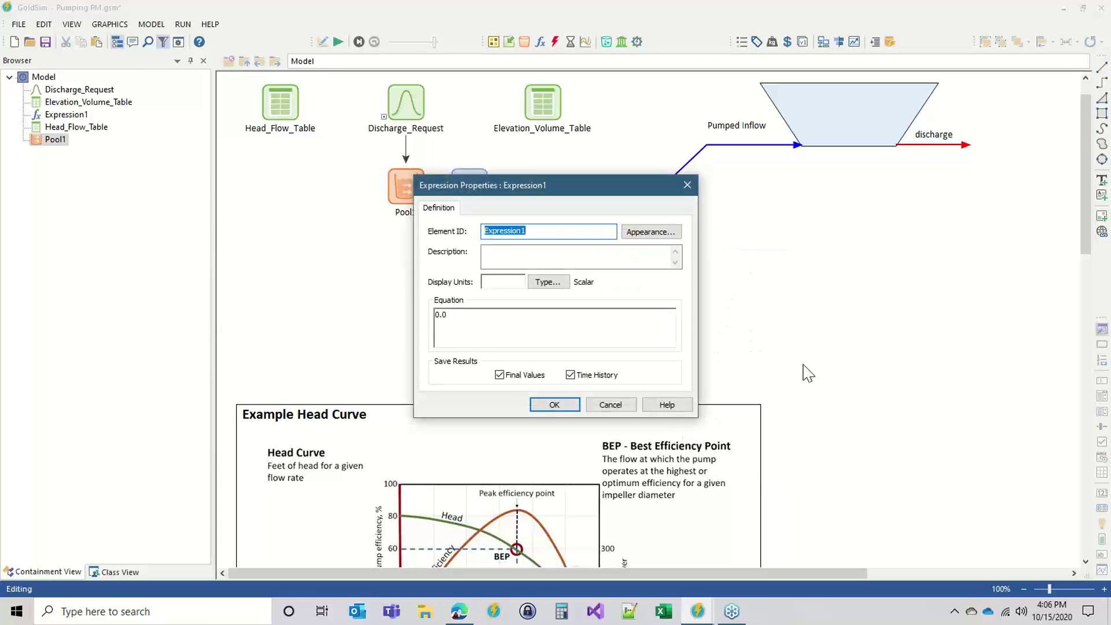
{"action": "type", "text": "Discharge"}
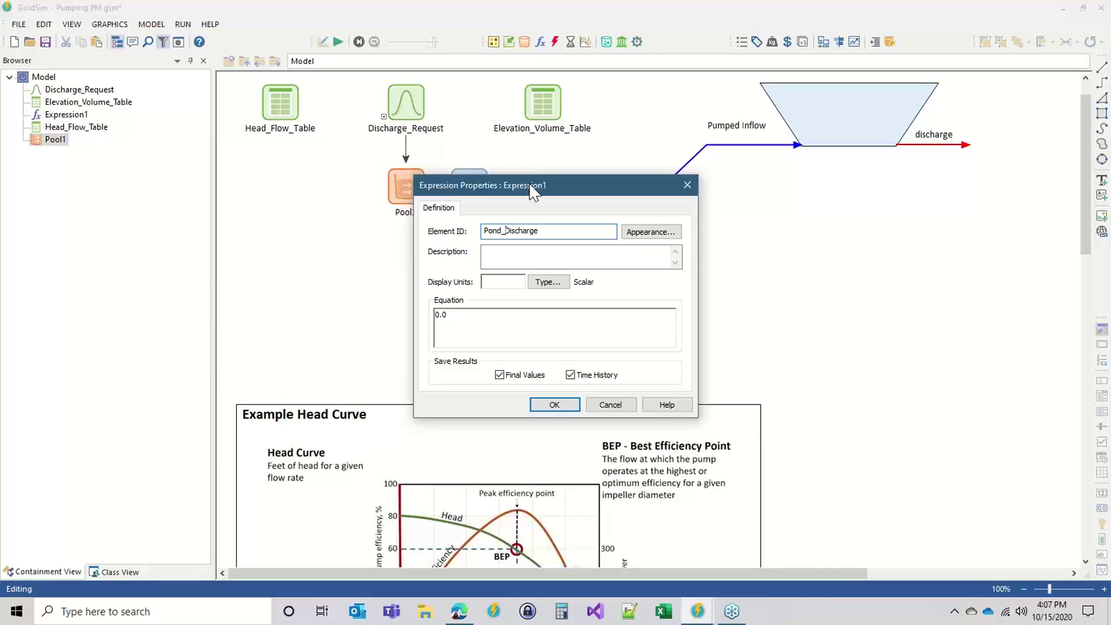
{"action": "left_click_drag", "start_coordinate": [531, 191], "coordinate": [573, 246]}
{"action": "left_click", "coordinate": [546, 336]}
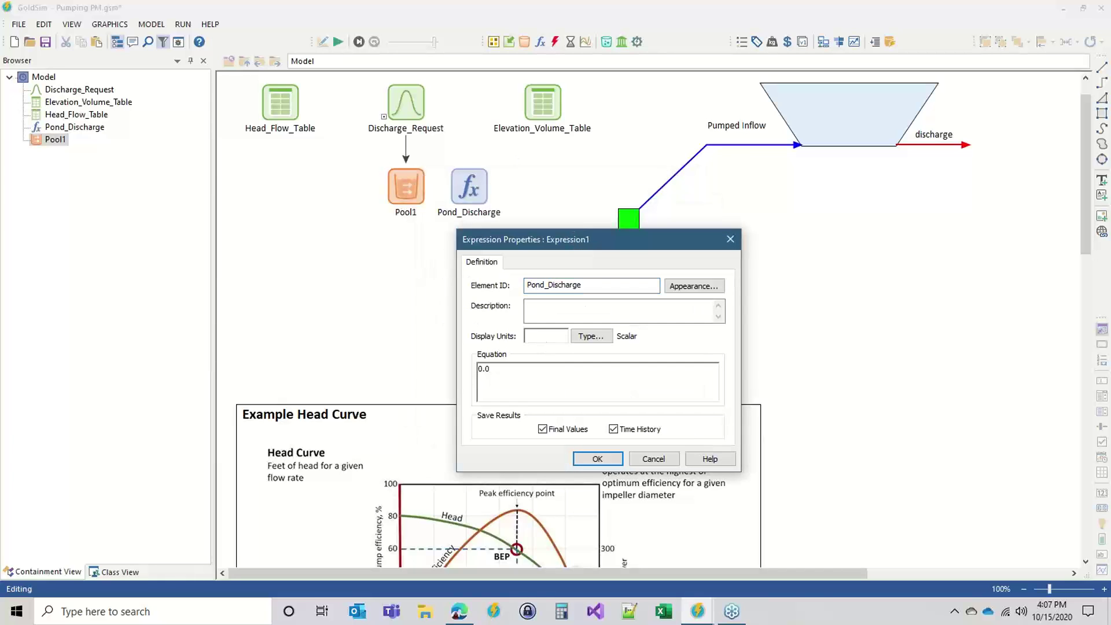
- Link the Pond_Discharge equation to the pool's Outflow1 output, Pool1.Outflow1
{"action": "left_click", "coordinate": [508, 377]}
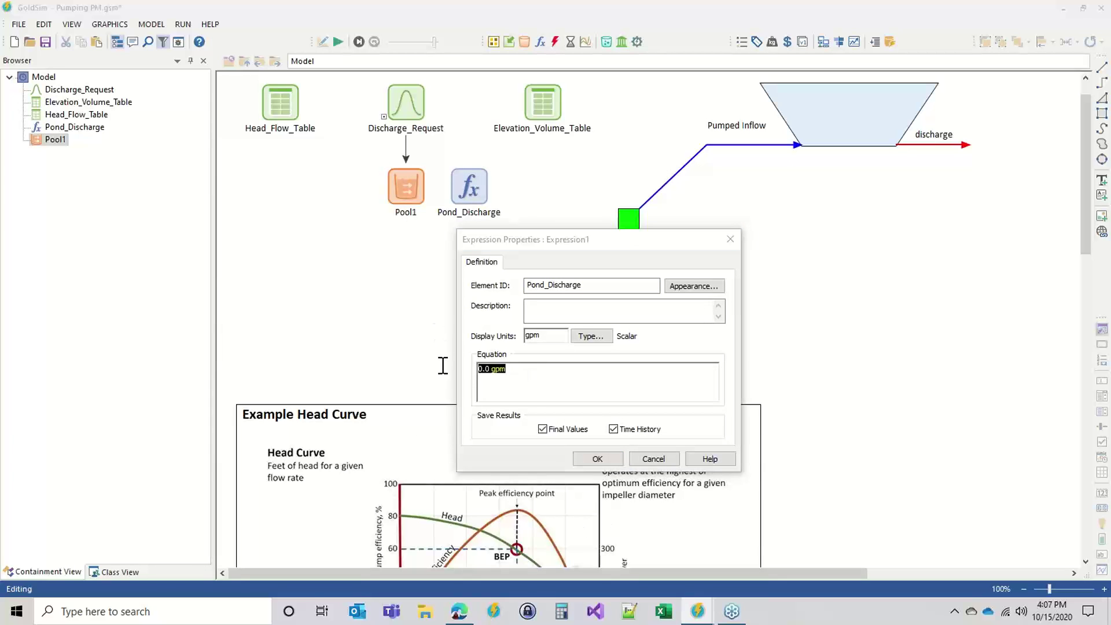
{"action": "right_click", "coordinate": [497, 371]}
{"action": "left_click", "coordinate": [529, 376]}
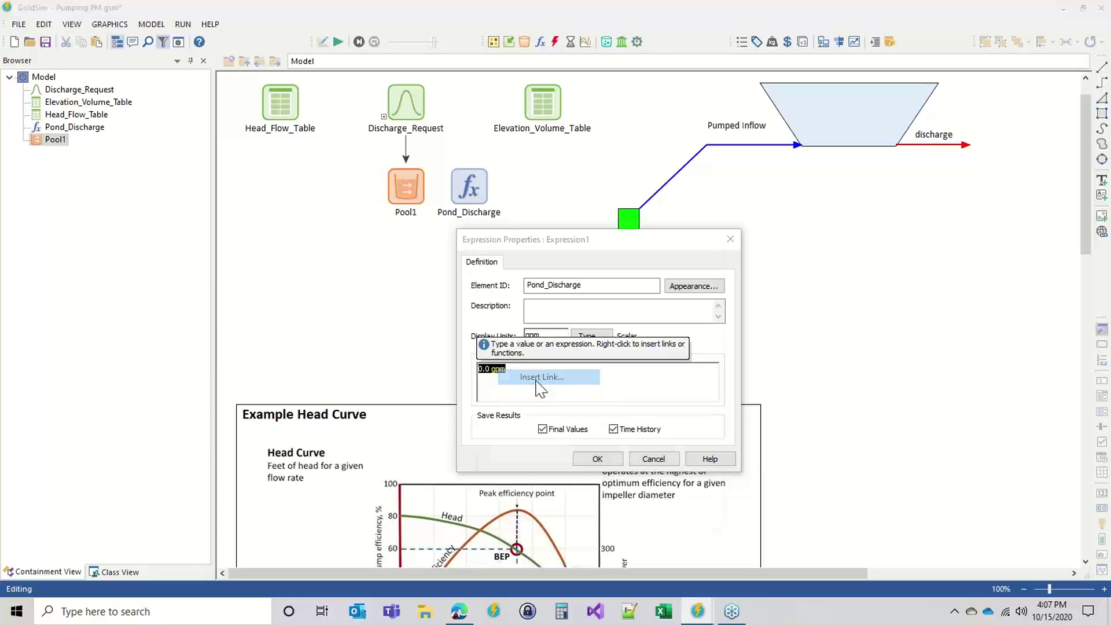
{"action": "left_click", "coordinate": [501, 364]}
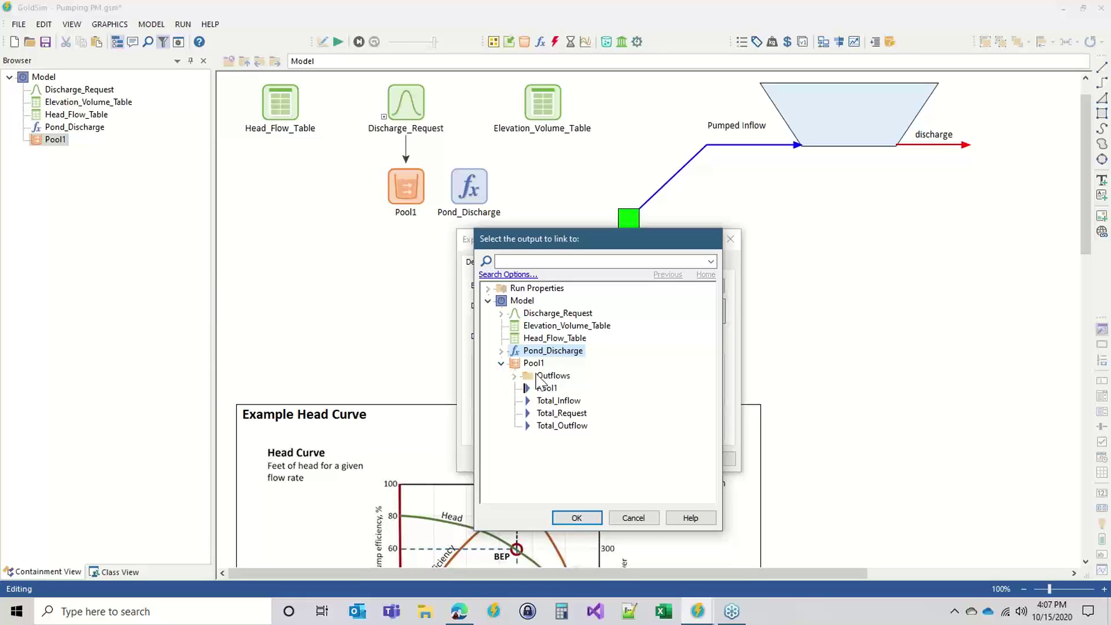
{"action": "left_click", "coordinate": [514, 376]}
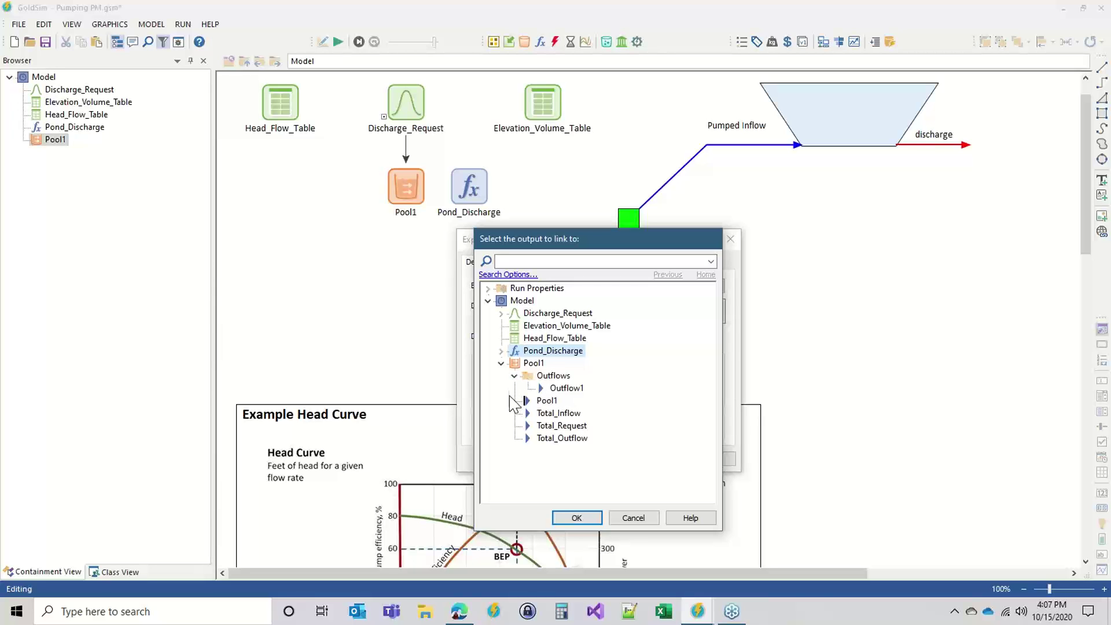
{"action": "left_click", "coordinate": [562, 388]}
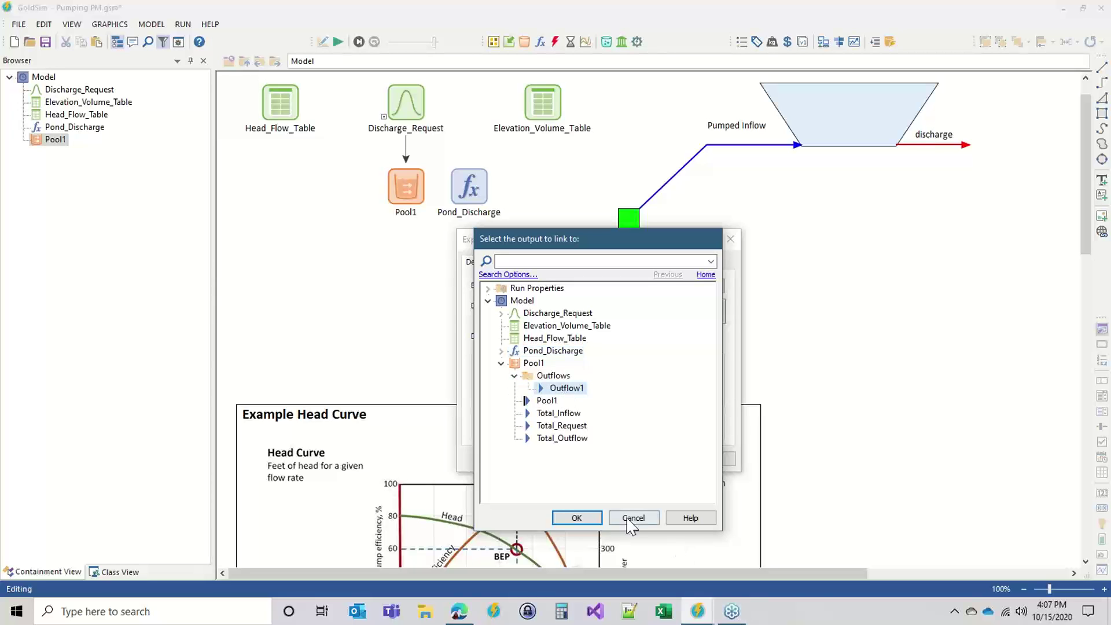
{"action": "left_click", "coordinate": [577, 518]}
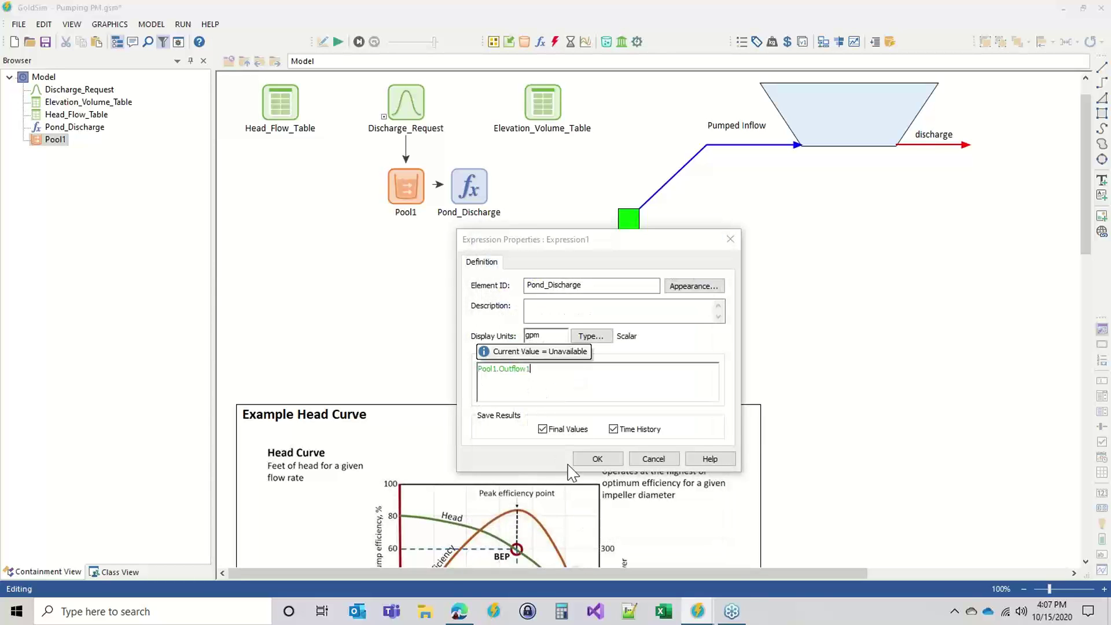
{"action": "left_click", "coordinate": [587, 457]}
- Rename Pool1 as Pond and move the Pond_Discharge expression farther away from it
{"action": "double_click", "coordinate": [406, 186]}
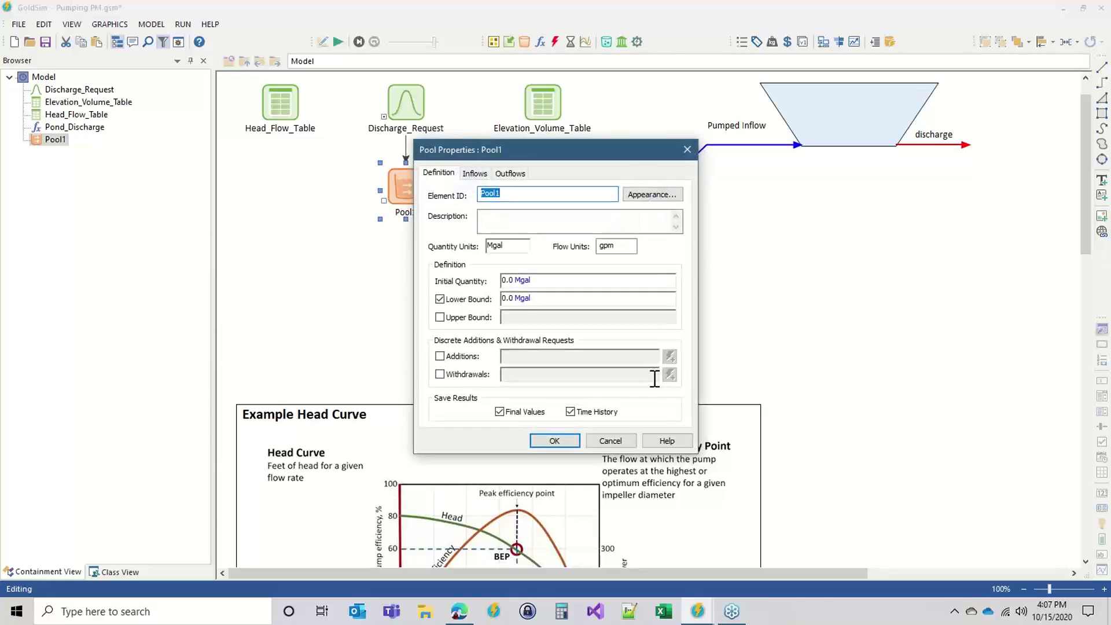
{"action": "type", "text": "Pond"}
{"action": "key", "text": "Return"}
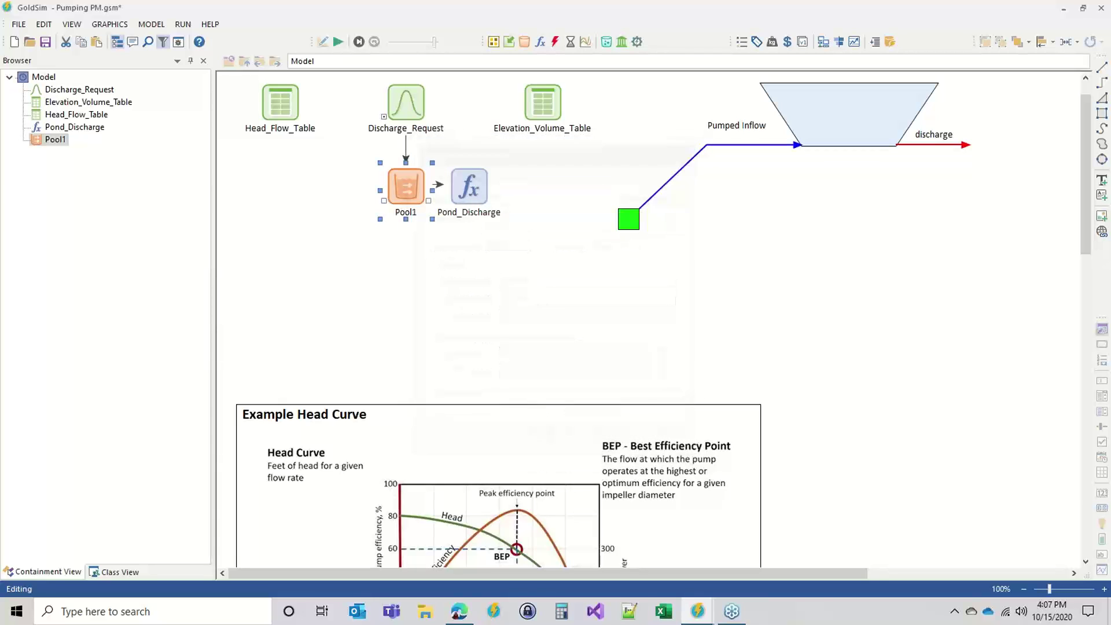
{"action": "left_click_drag", "start_coordinate": [466, 191], "coordinate": [512, 200]}
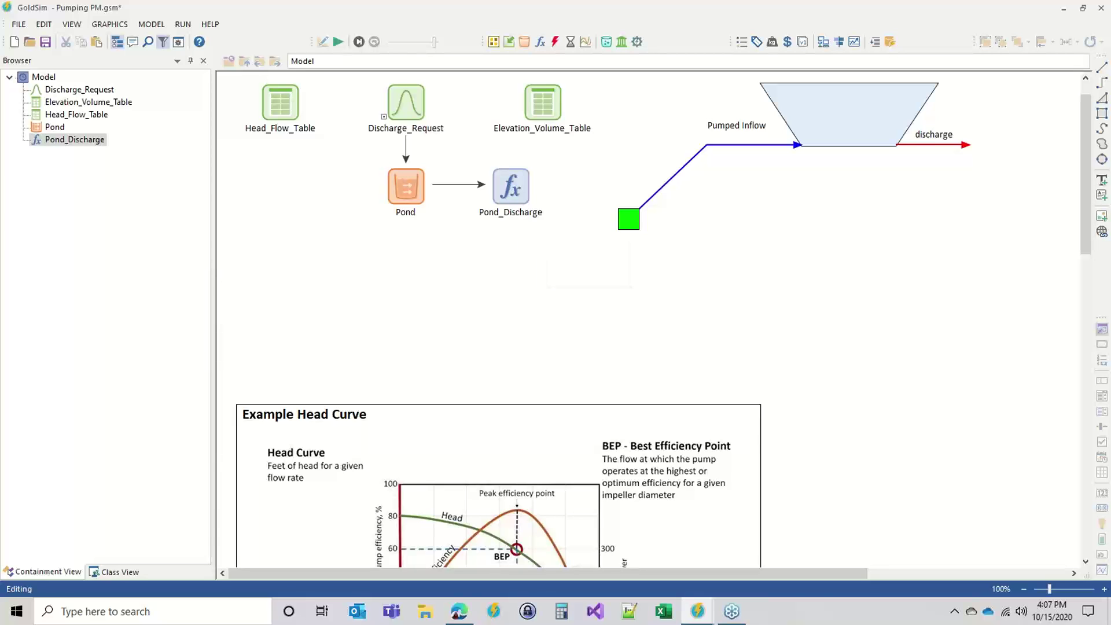
- Insert another Expression element and arrange it beneath Elevation_Volume_Table, with Pond_Discharge placed below it
{"action": "left_click", "coordinate": [555, 42]}
{"action": "left_click", "coordinate": [478, 296]}
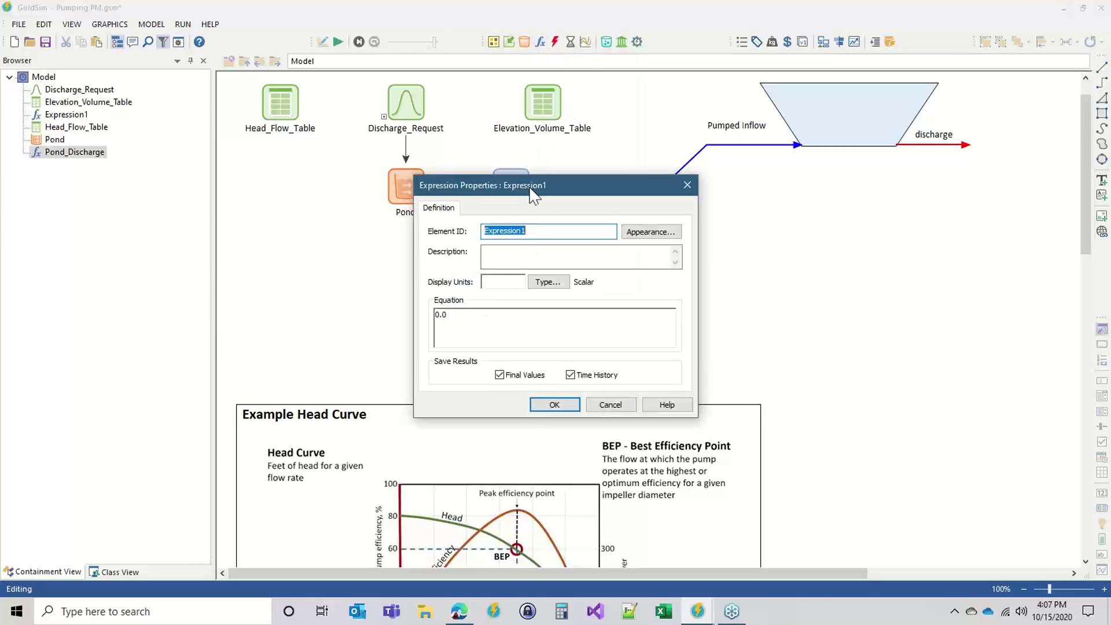
{"action": "left_click", "coordinate": [555, 402]}
{"action": "left_click_drag", "start_coordinate": [508, 178], "coordinate": [394, 282]}
{"action": "left_click_drag", "start_coordinate": [470, 287], "coordinate": [534, 174]}
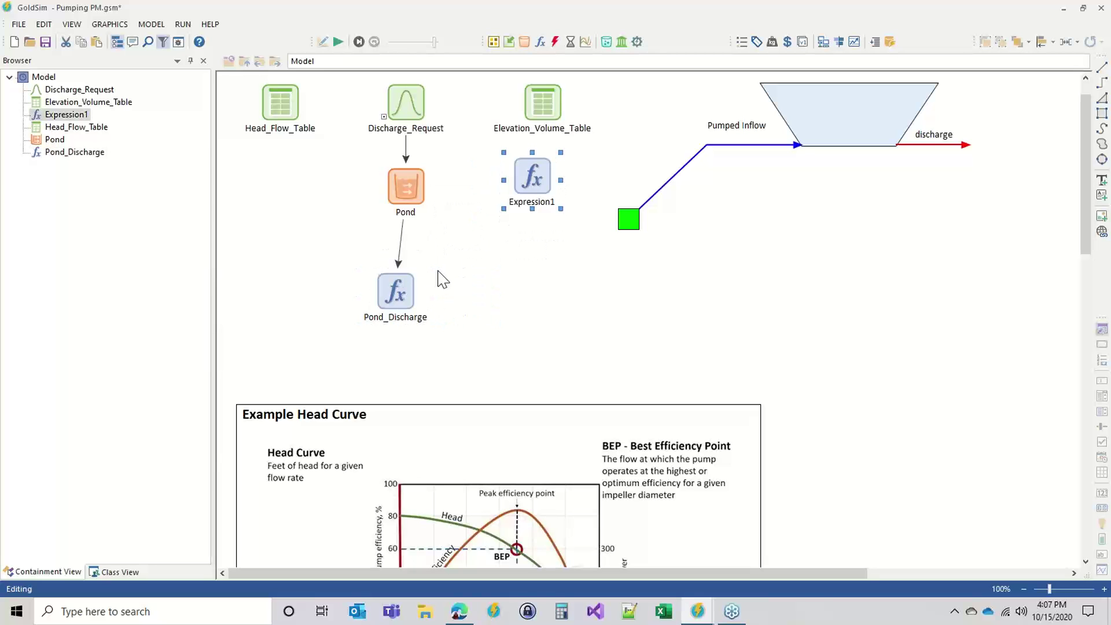
{"action": "left_click_drag", "start_coordinate": [391, 289], "coordinate": [528, 262]}
{"action": "left_click_drag", "start_coordinate": [532, 179], "coordinate": [544, 181]}
{"action": "left_click", "coordinate": [530, 266]}
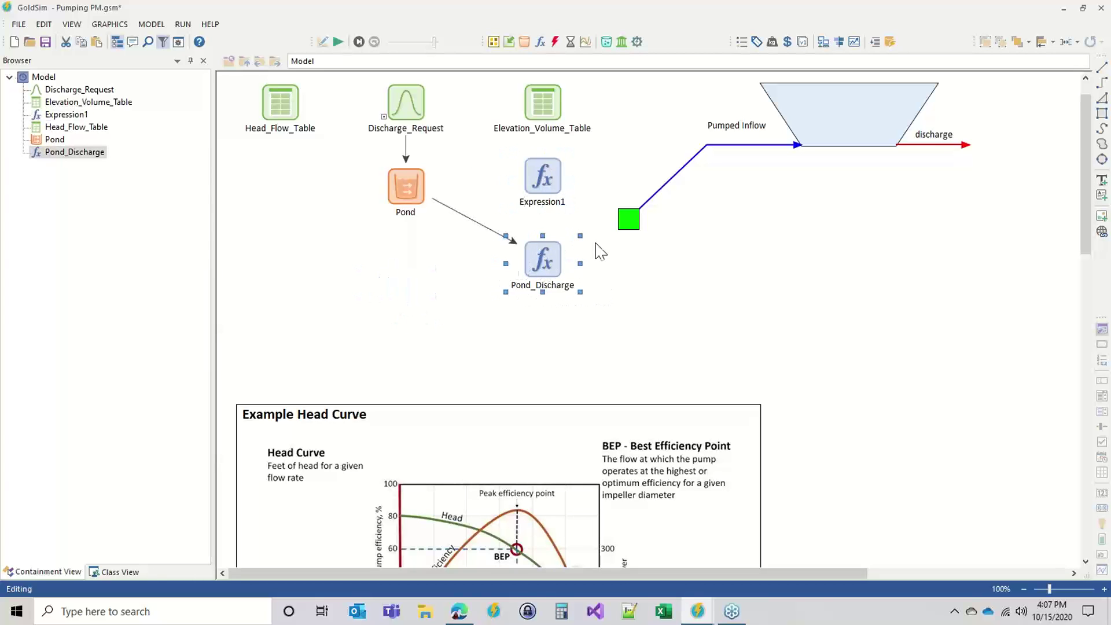
- Rename the new expression Pond_Depth and set its display units to ft
{"action": "double_click", "coordinate": [542, 178]}
{"action": "left_click_drag", "start_coordinate": [621, 191], "coordinate": [906, 188]}
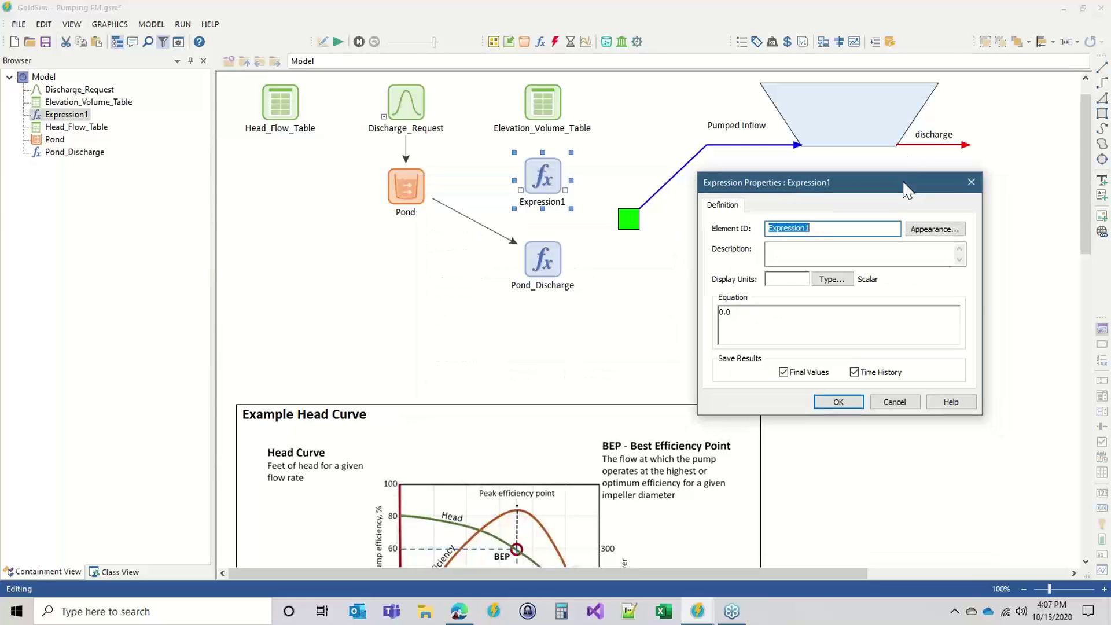
{"action": "type", "text": "Pond_Depth"}
{"action": "key", "text": "Tab"}
{"action": "key", "text": "Tab"}
{"action": "key", "text": "Tab"}
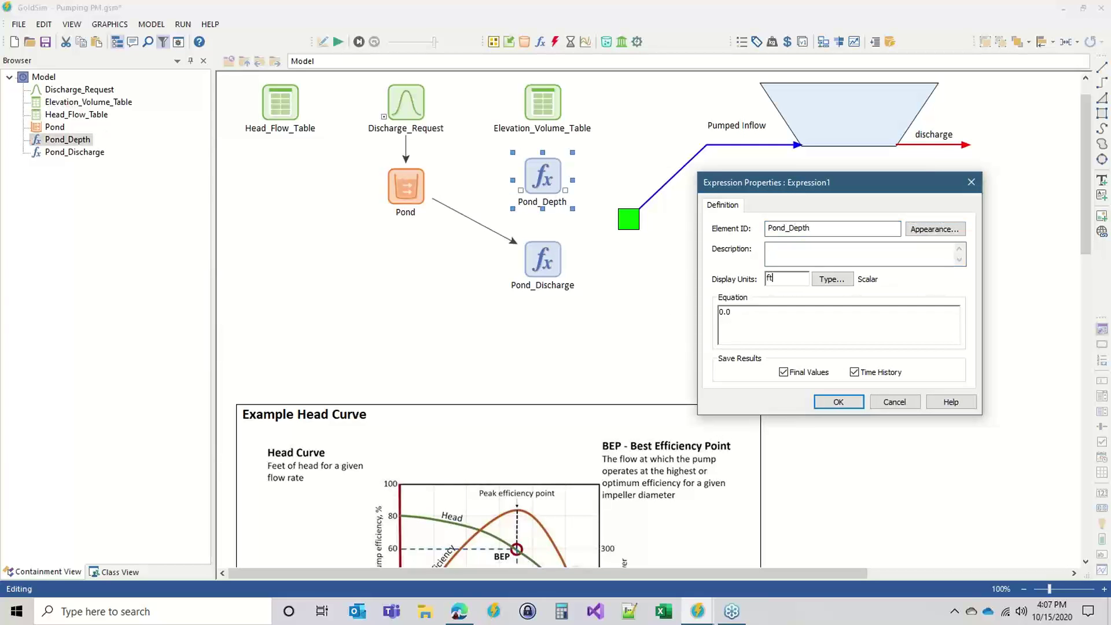
{"action": "type", "text": "ft"}
{"action": "key", "text": "Tab"}
{"action": "key", "text": "Tab"}
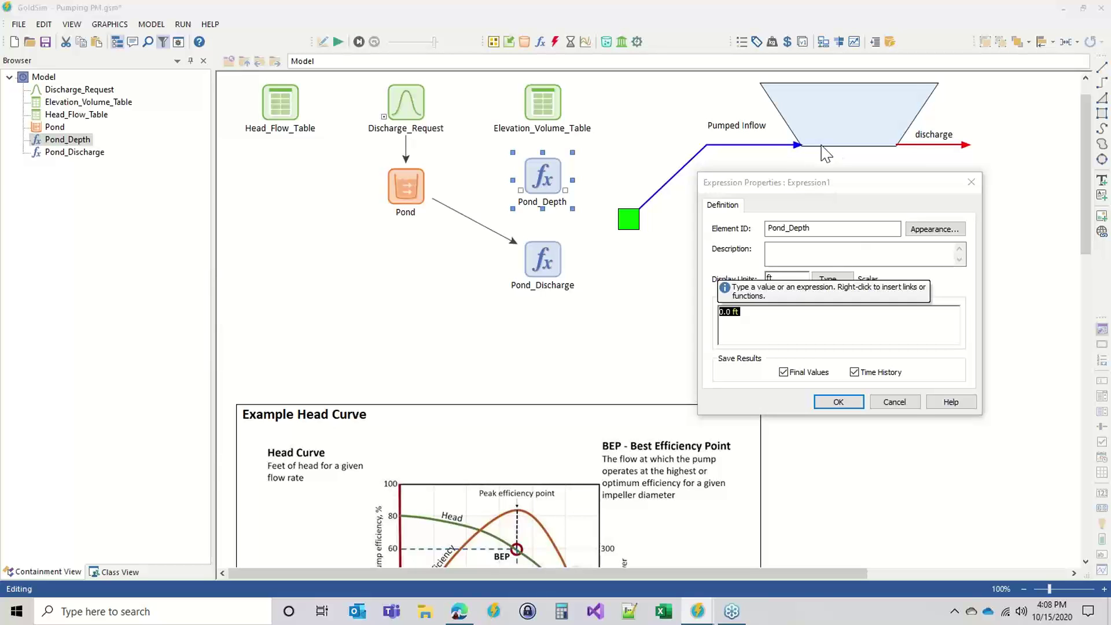
{"action": "left_click", "coordinate": [842, 403]}
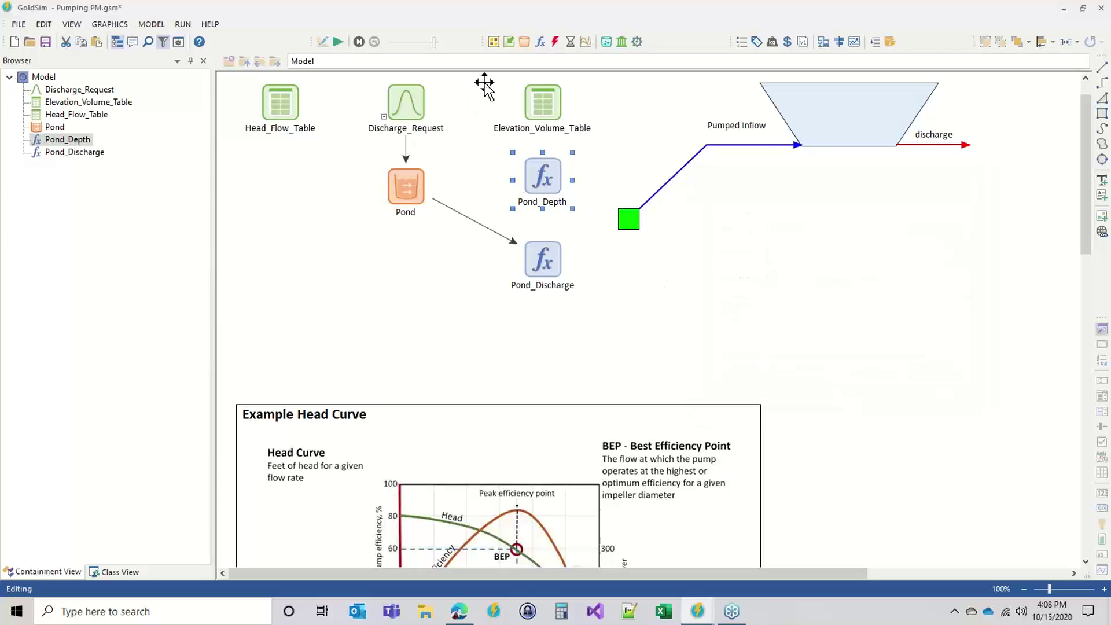
- Review the volume and elevation entries in the Elevation_Volume_Table lookup table's data
{"action": "double_click", "coordinate": [547, 98]}
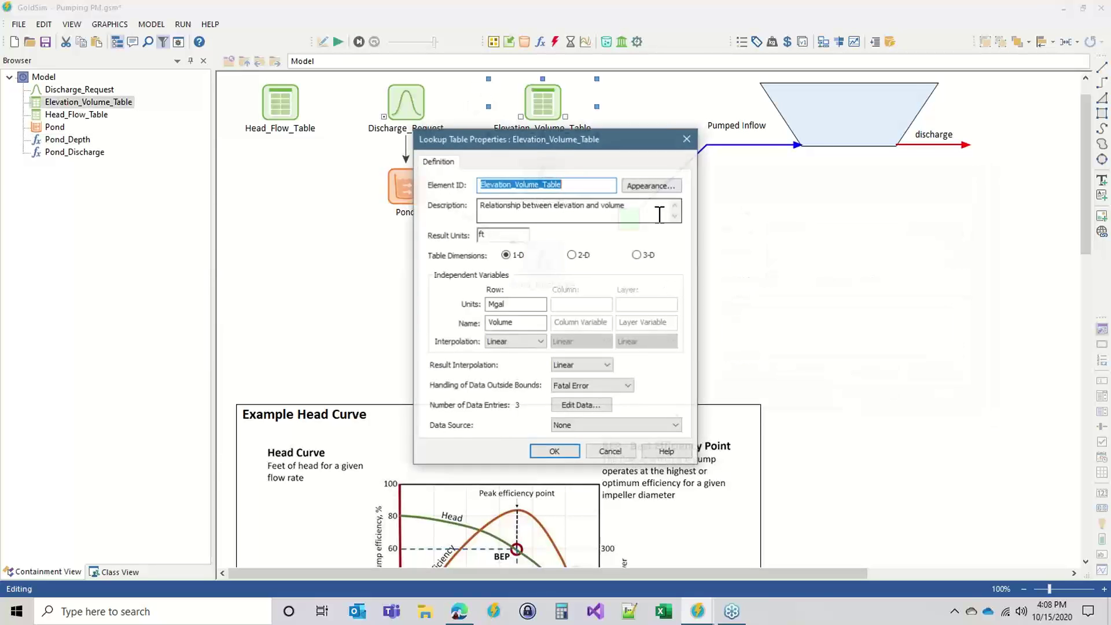
{"action": "left_click", "coordinate": [580, 405]}
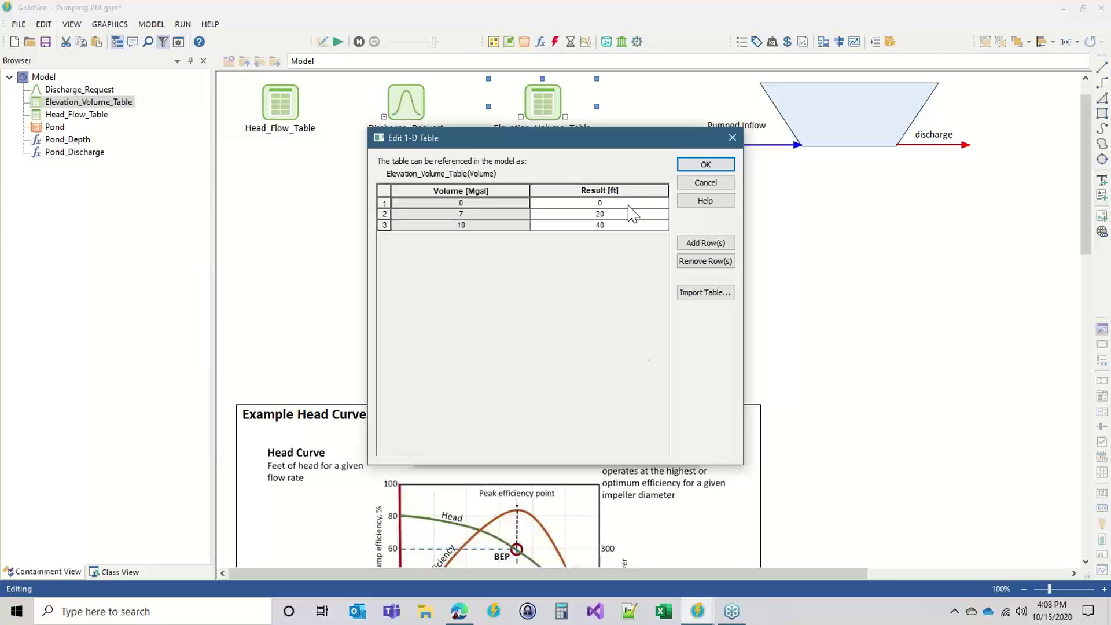
{"action": "left_click", "coordinate": [700, 165]}
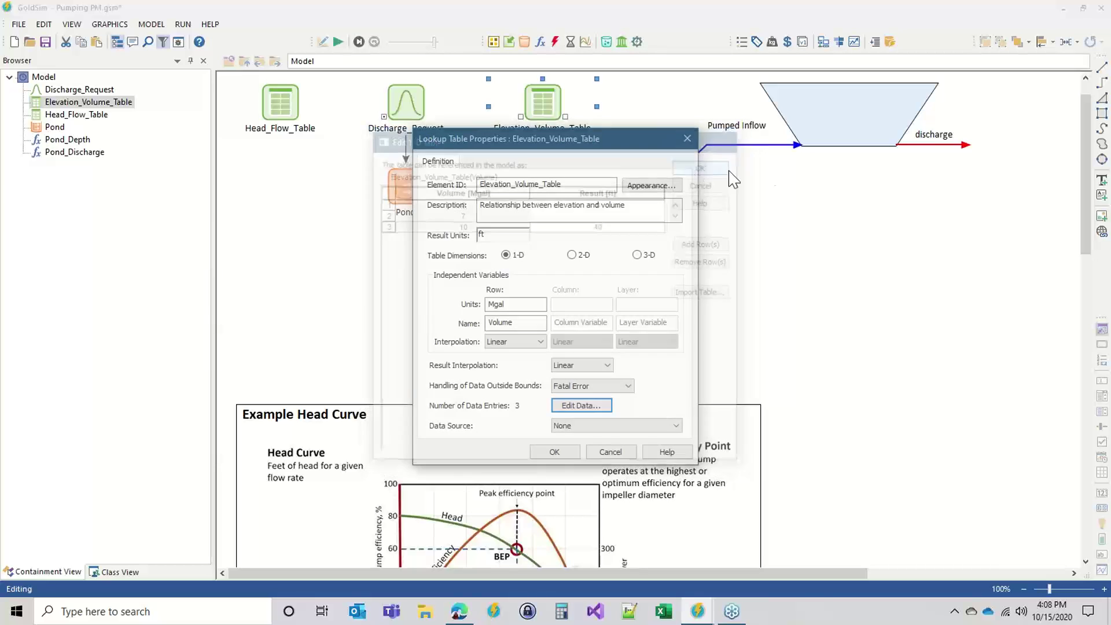
{"action": "left_click", "coordinate": [687, 138]}
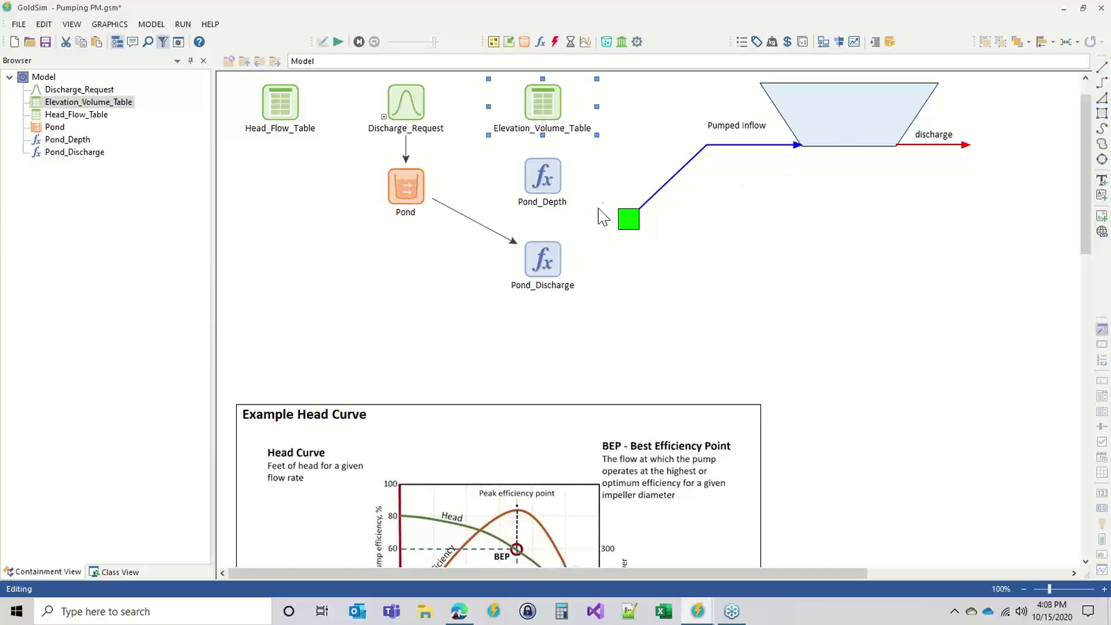
{"action": "double_click", "coordinate": [535, 109]}
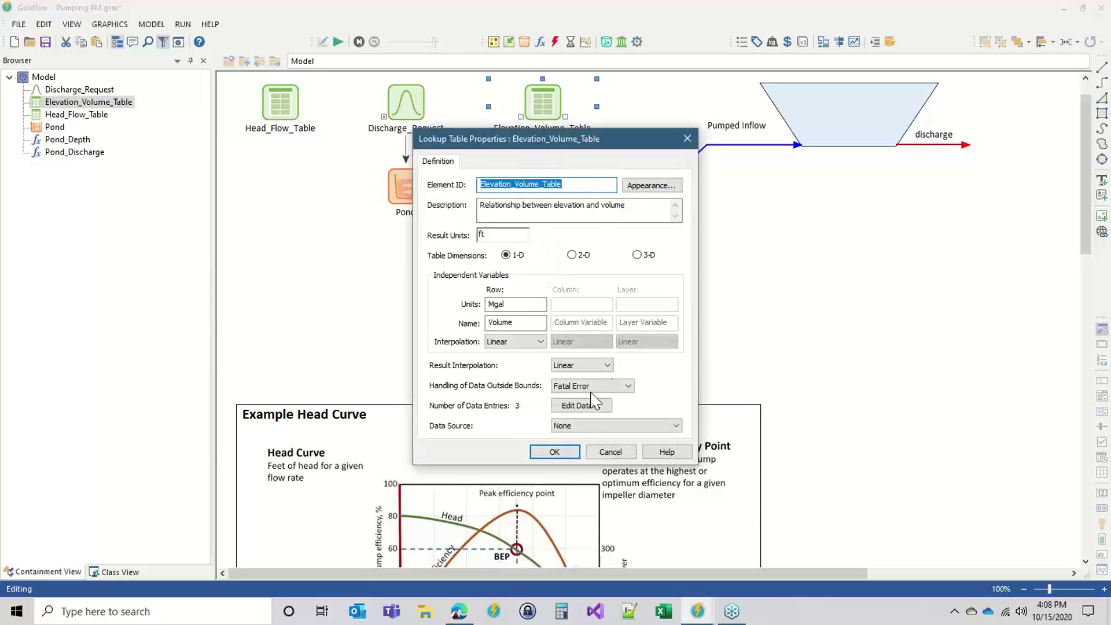
{"action": "left_click", "coordinate": [586, 406]}
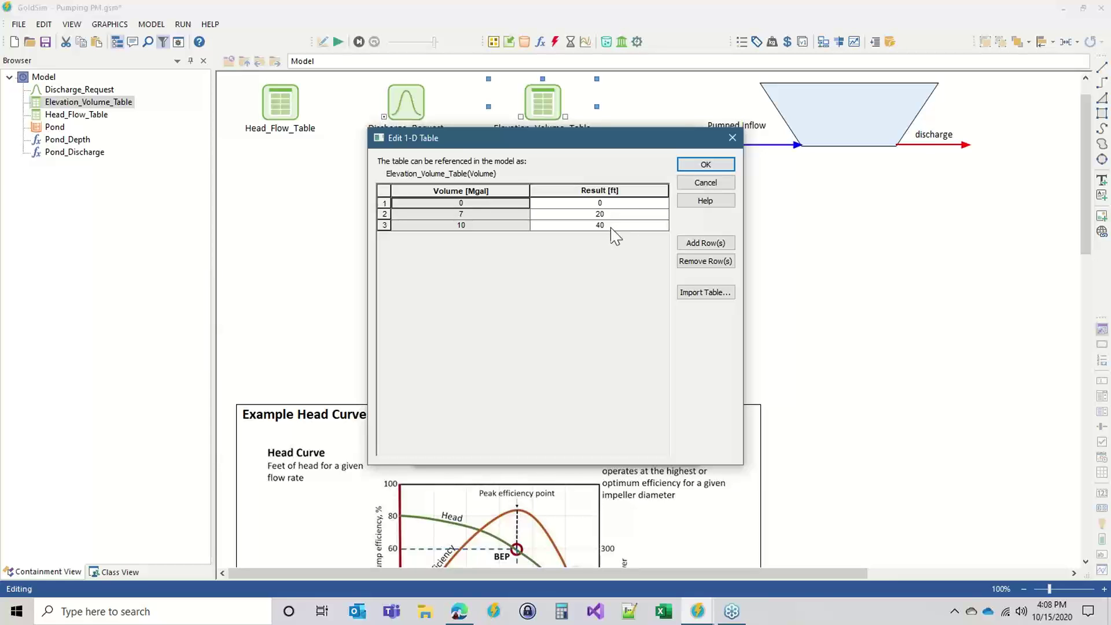
{"action": "left_click", "coordinate": [688, 166]}
{"action": "left_click", "coordinate": [554, 452]}
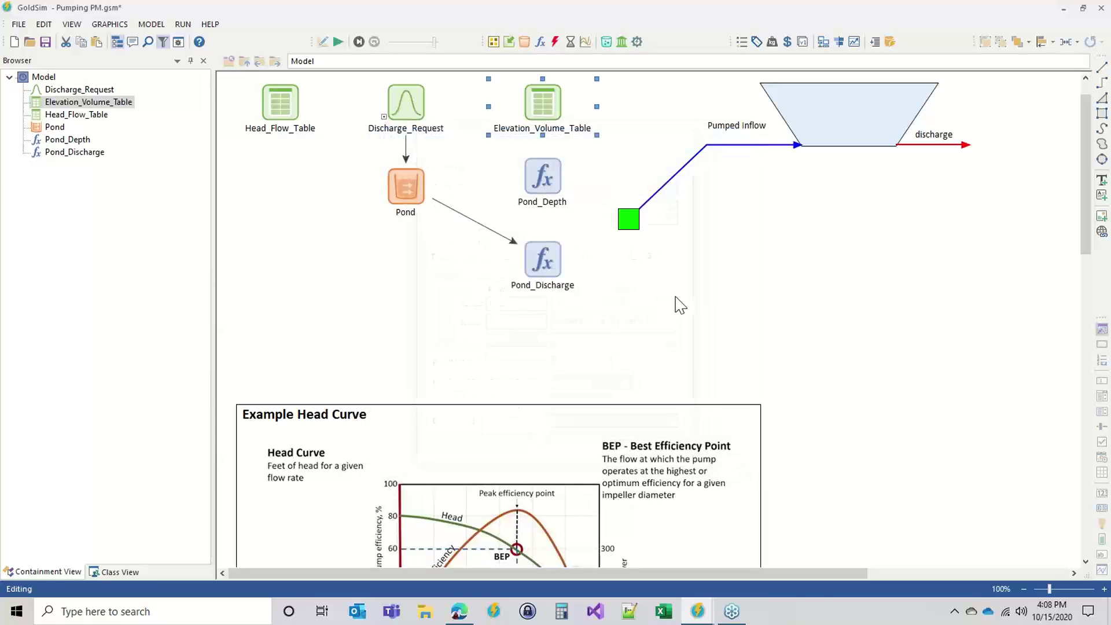
- Set the Pond_Depth equation to Elevation_Volume_Table(pond) and shift the Pond_Depth element level with Pond
{"action": "left_click", "coordinate": [537, 264]}
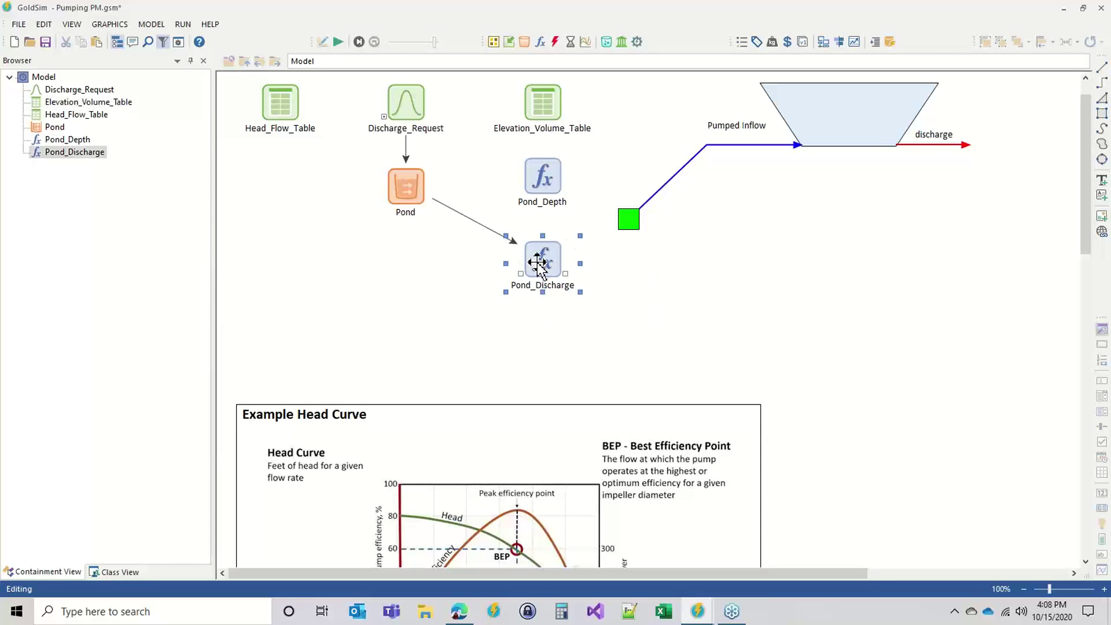
{"action": "double_click", "coordinate": [542, 177]}
{"action": "left_click_drag", "start_coordinate": [558, 196], "coordinate": [804, 179]}
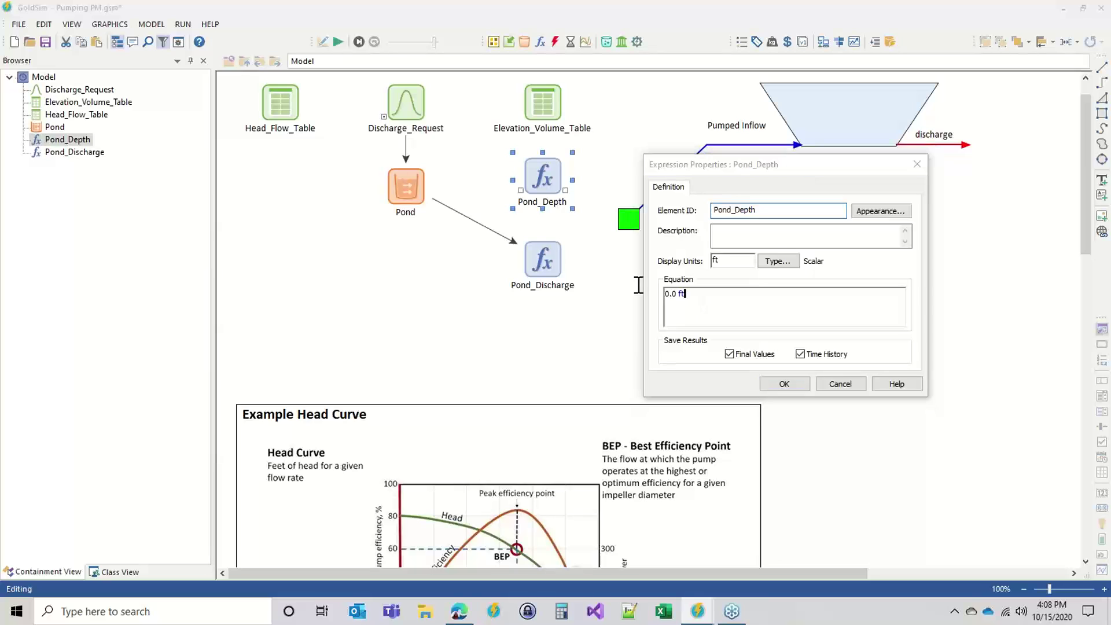
{"action": "left_click_drag", "start_coordinate": [698, 304], "coordinate": [590, 281]}
{"action": "type", "text": "ele"}
{"action": "key", "text": "Return"}
{"action": "type", "text": "("}
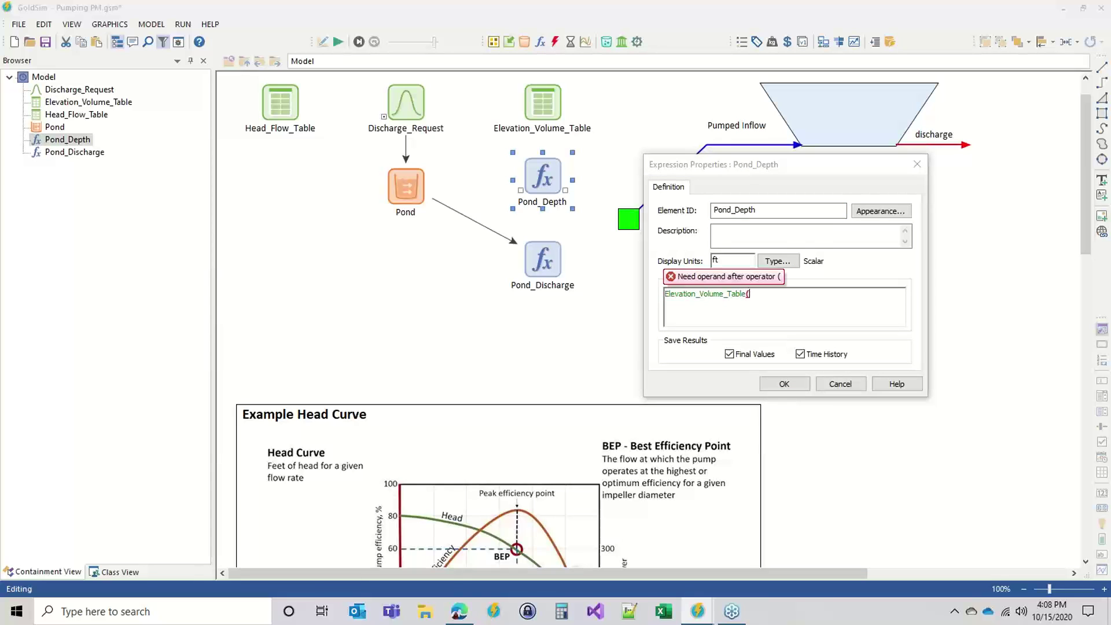
{"action": "type", "text": "pond"}
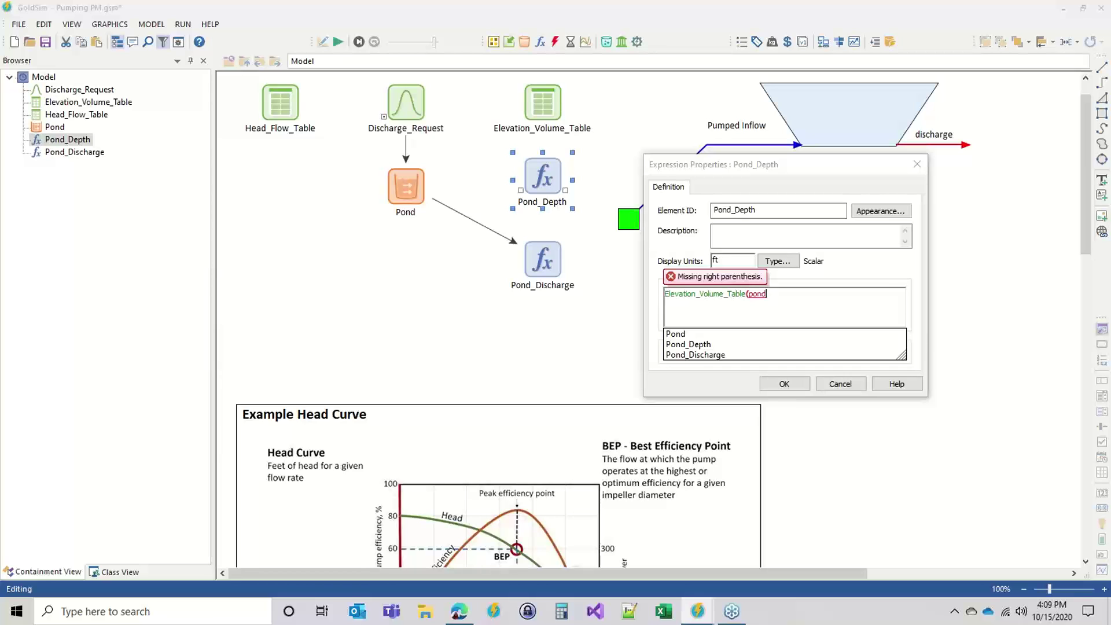
{"action": "type", "text": ")"}
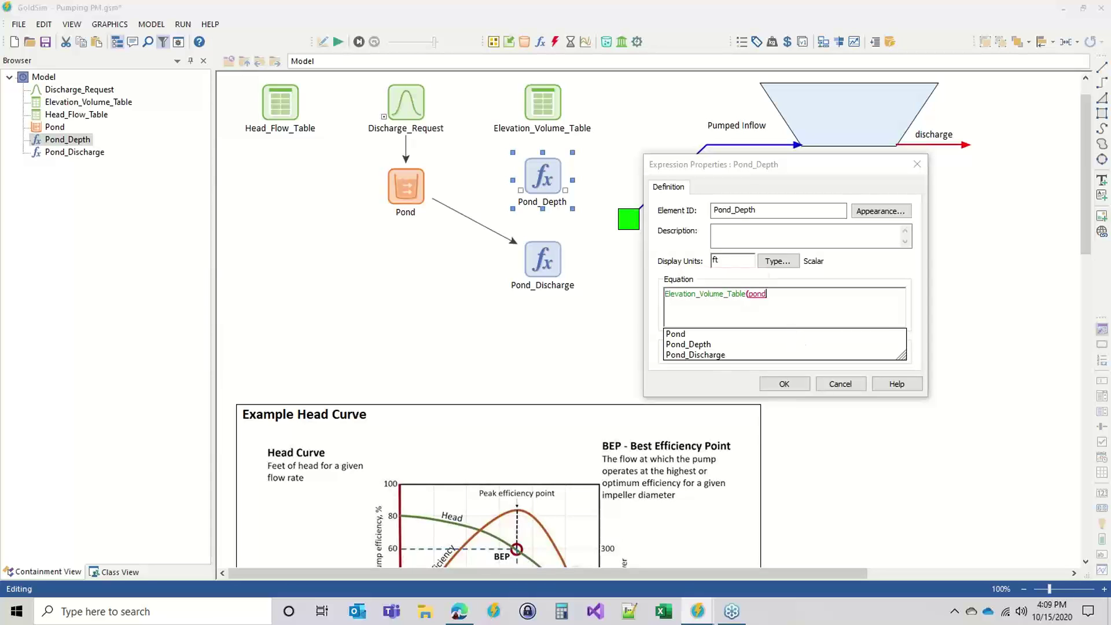
{"action": "left_click", "coordinate": [753, 293]}
{"action": "mouse_move", "coordinate": [750, 297]}
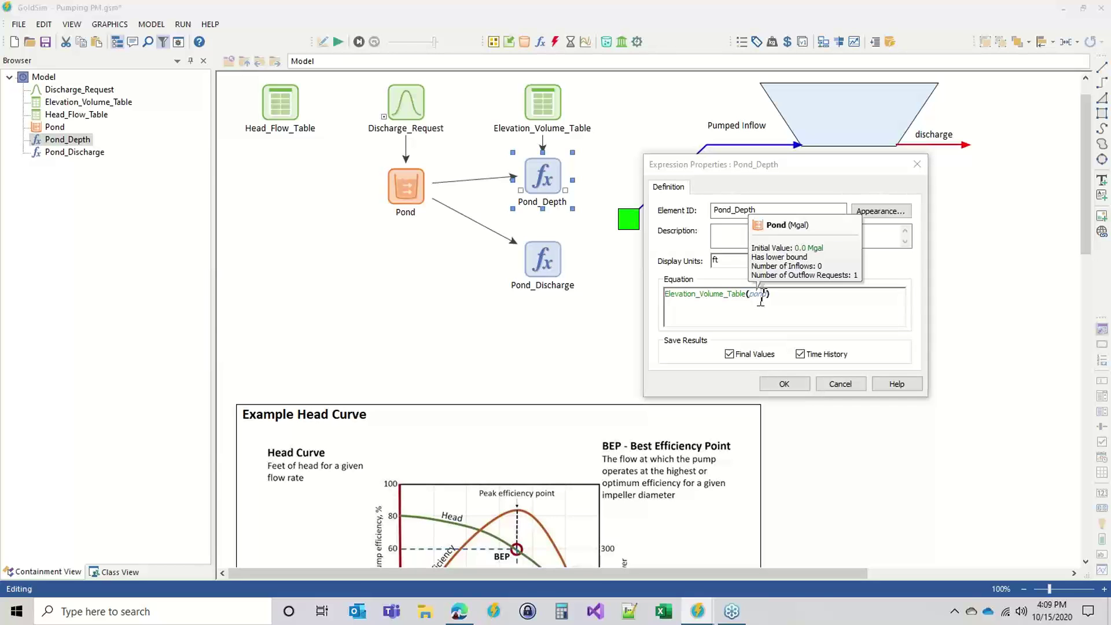
{"action": "left_click", "coordinate": [783, 383]}
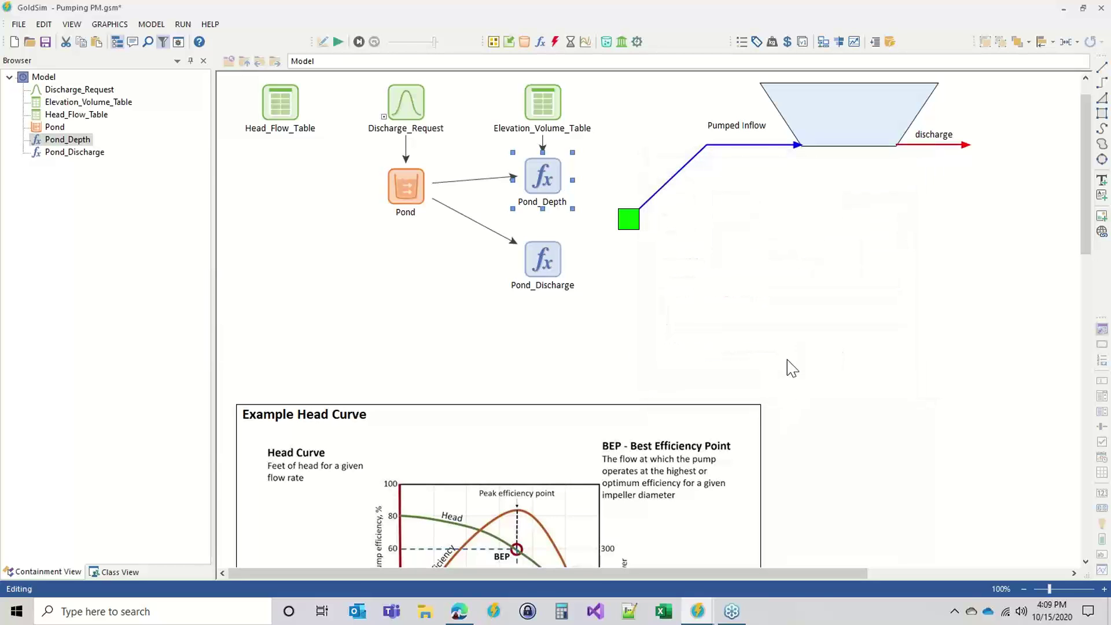
{"action": "left_click_drag", "start_coordinate": [541, 177], "coordinate": [541, 186]}
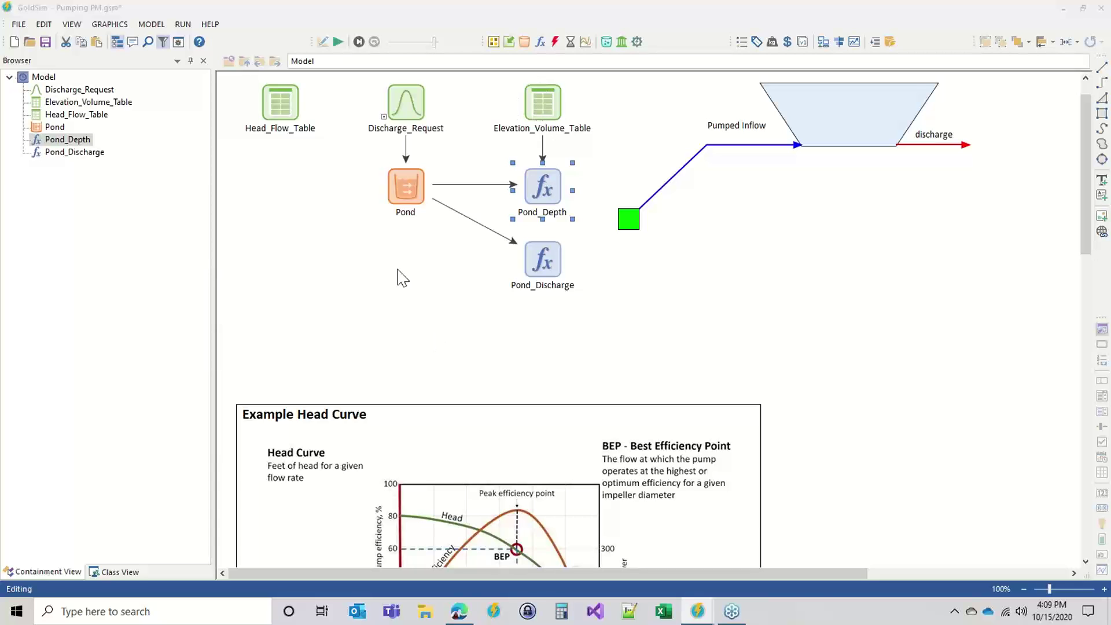
- Set Pond's initial quantity to Elevation_Volume_Table(20 ft, TBL_Inverse), leaving the pool without an upper bound
{"action": "left_click", "coordinate": [400, 184]}
{"action": "double_click", "coordinate": [401, 184]}
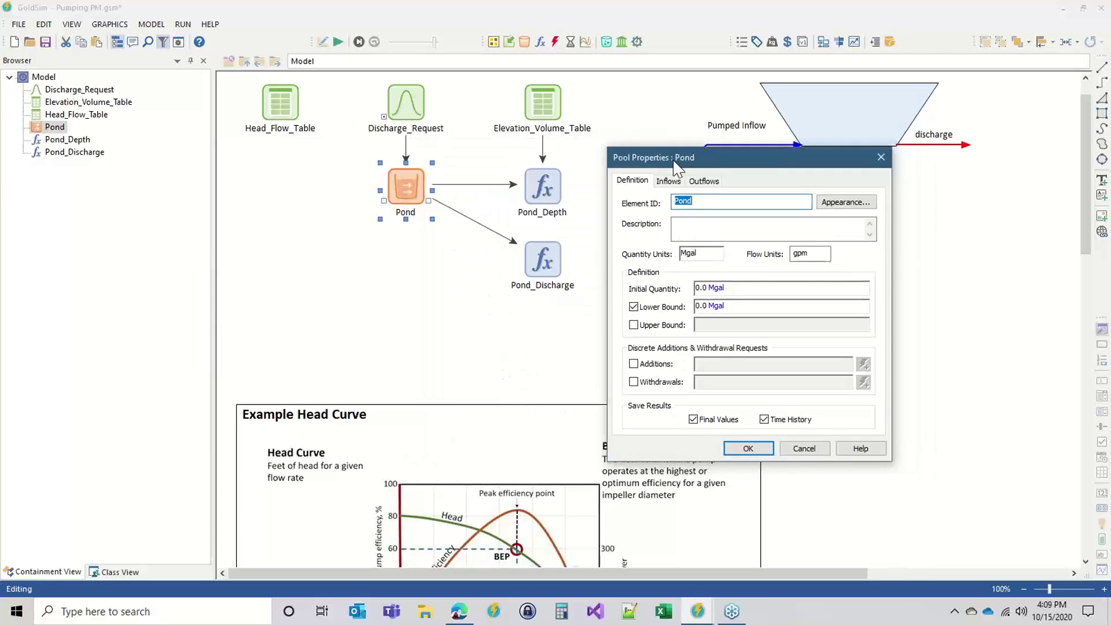
{"action": "left_click_drag", "start_coordinate": [724, 283], "coordinate": [653, 207]}
{"action": "type", "text": "Elevation_Volume_Table("}
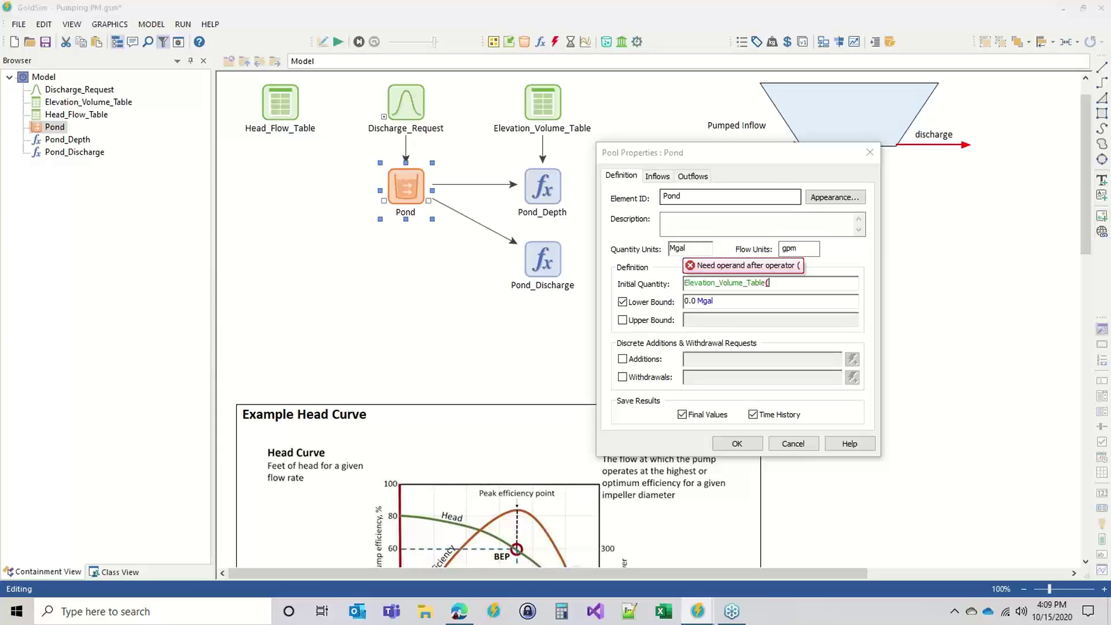
{"action": "type", "text": "20 ft"}
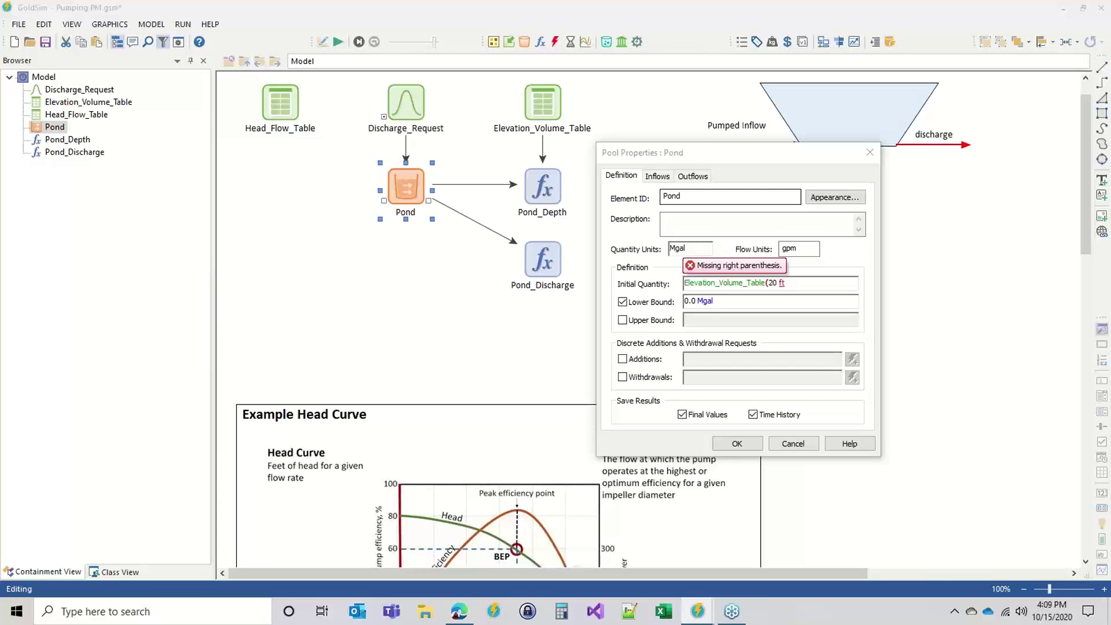
{"action": "type", "text": ","}
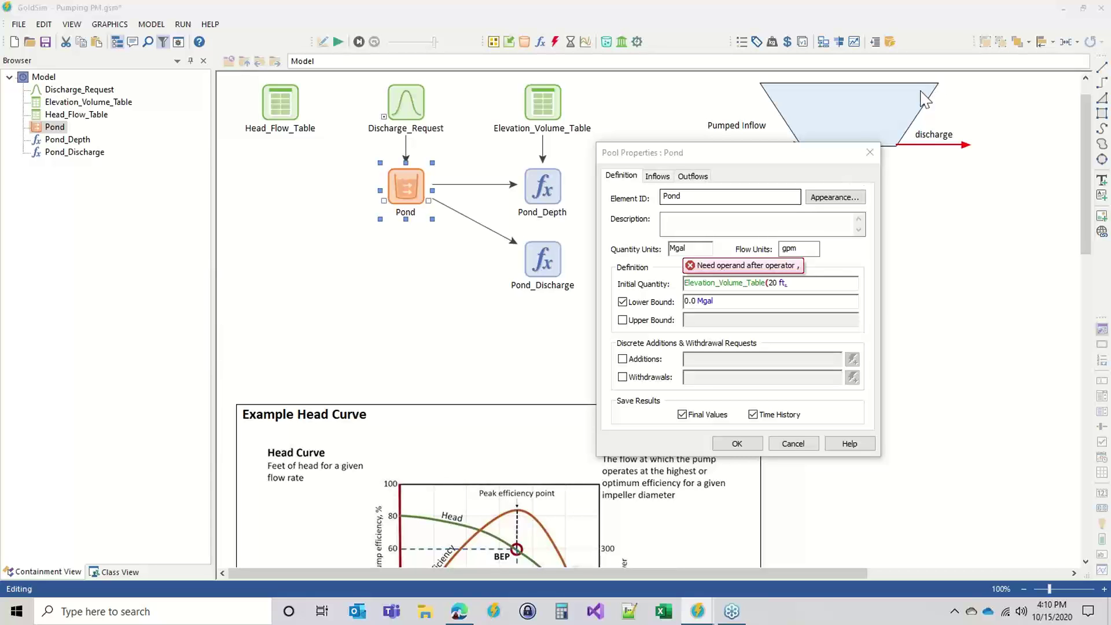
{"action": "right_click", "coordinate": [796, 284]}
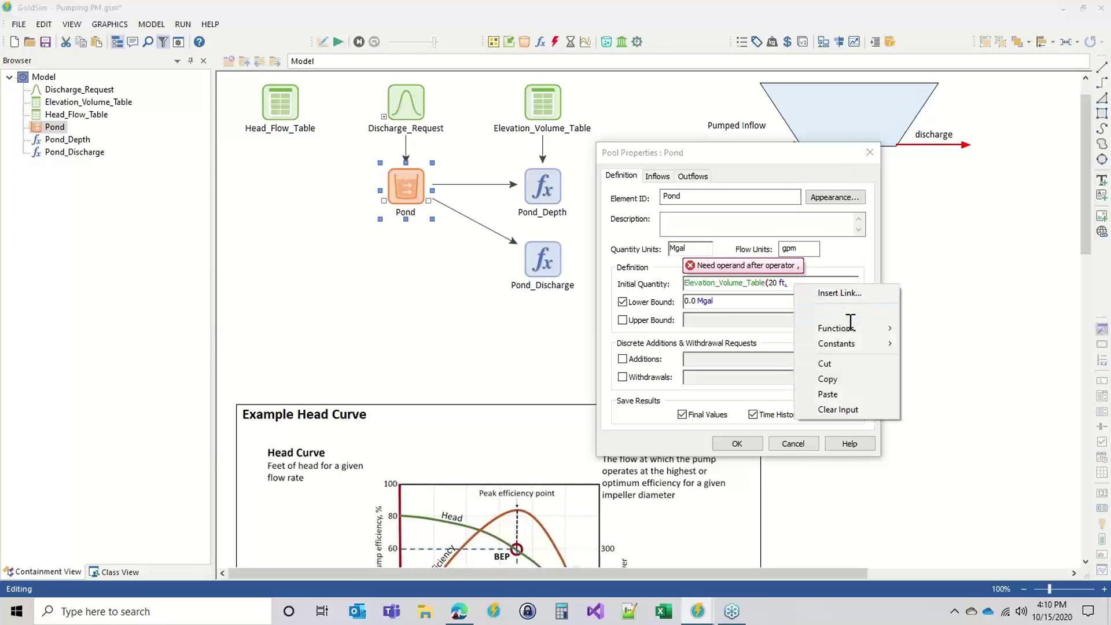
{"action": "mouse_move", "coordinate": [850, 343]}
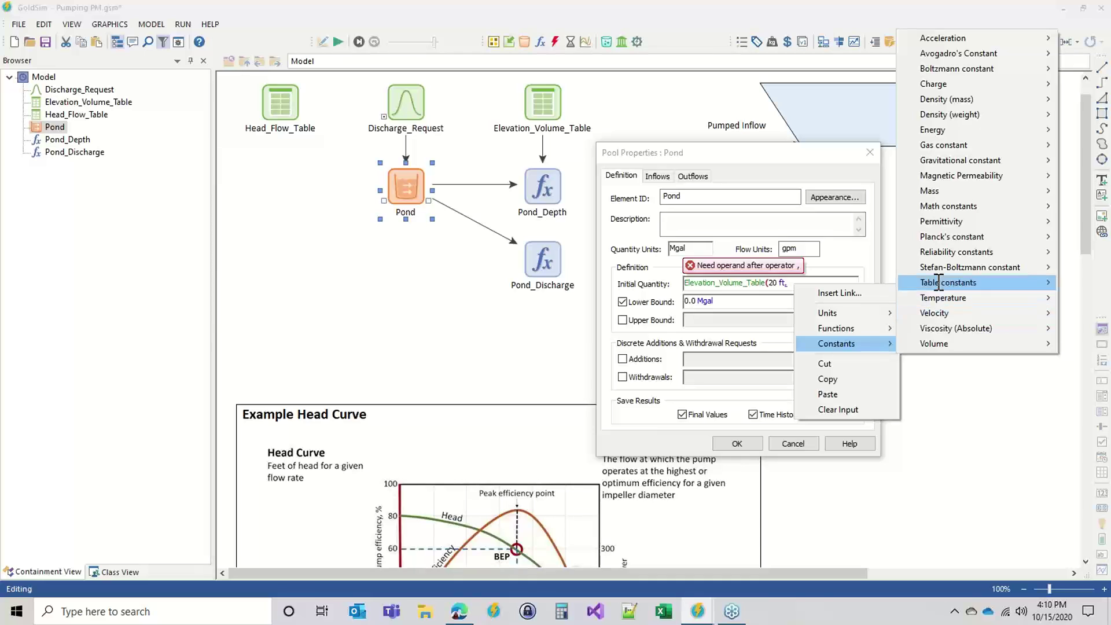
{"action": "mouse_move", "coordinate": [932, 282]}
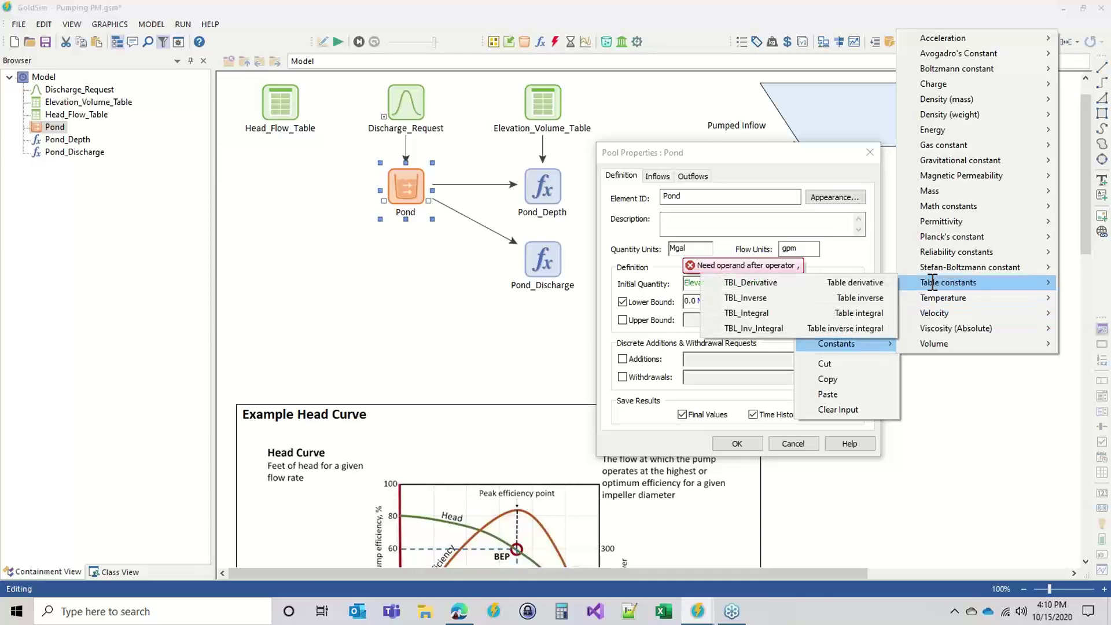
{"action": "left_click", "coordinate": [759, 298]}
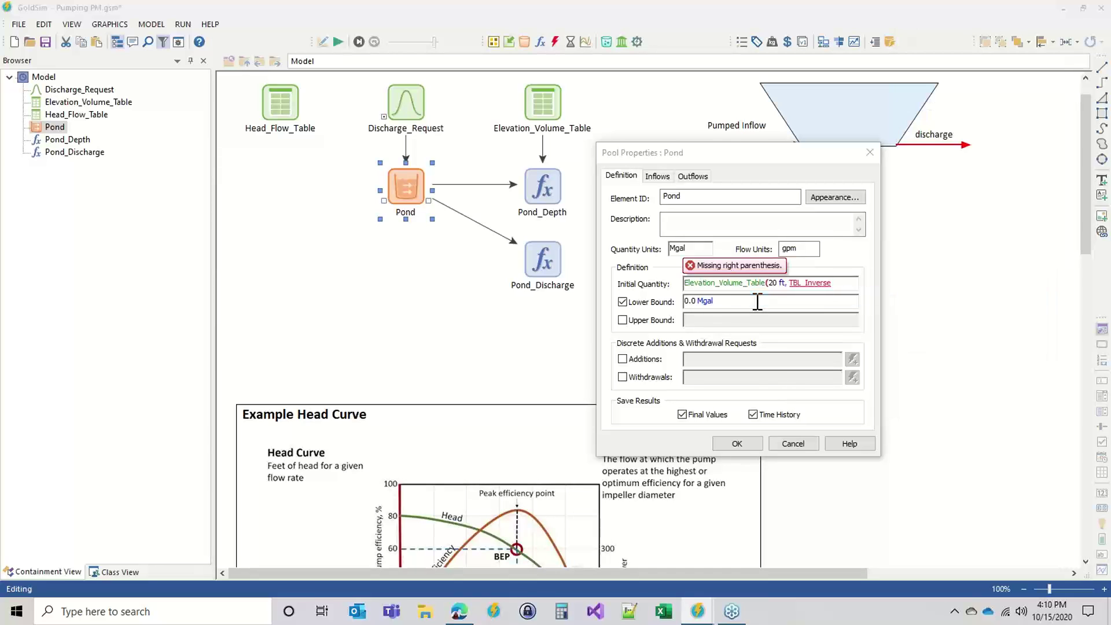
{"action": "type", "text": ")"}
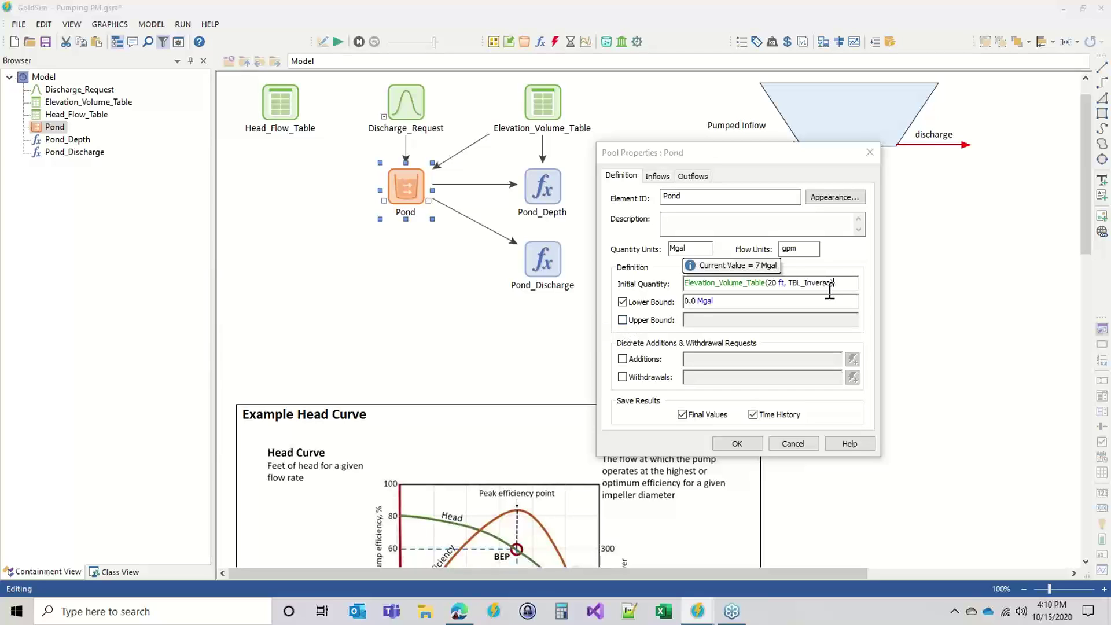
{"action": "left_click_drag", "start_coordinate": [842, 285], "coordinate": [564, 275]}
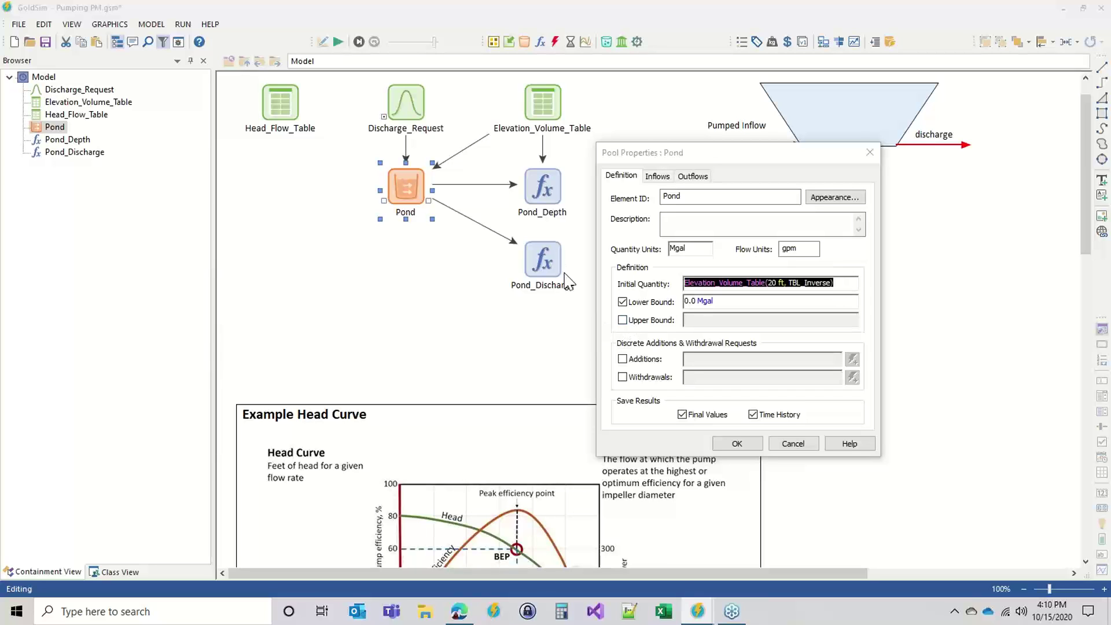
{"action": "left_click", "coordinate": [623, 319]}
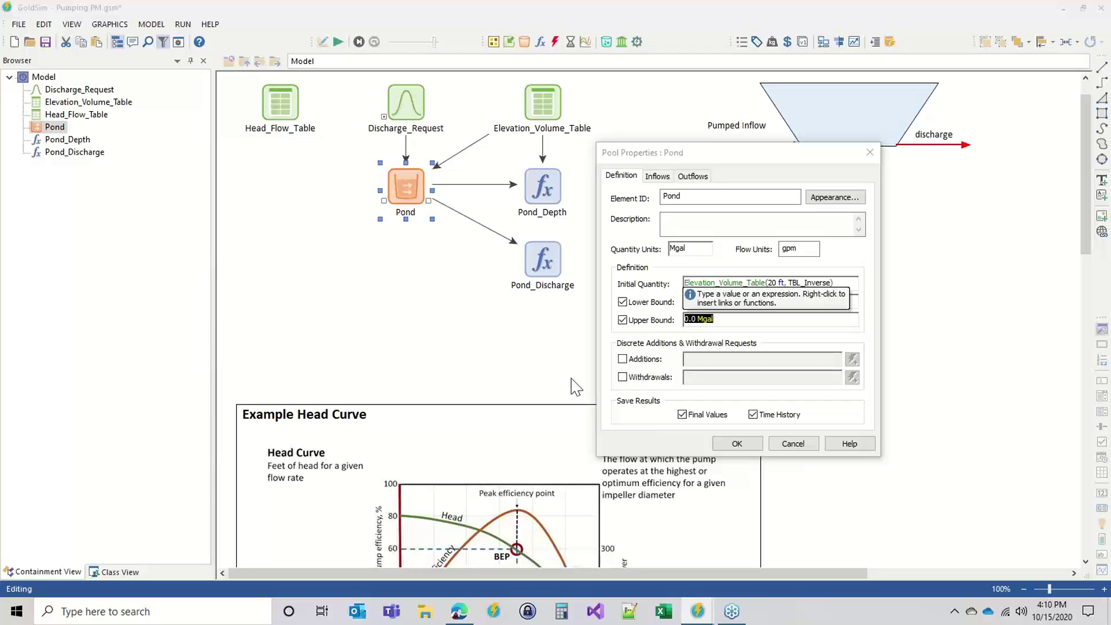
{"action": "left_click", "coordinate": [622, 320]}
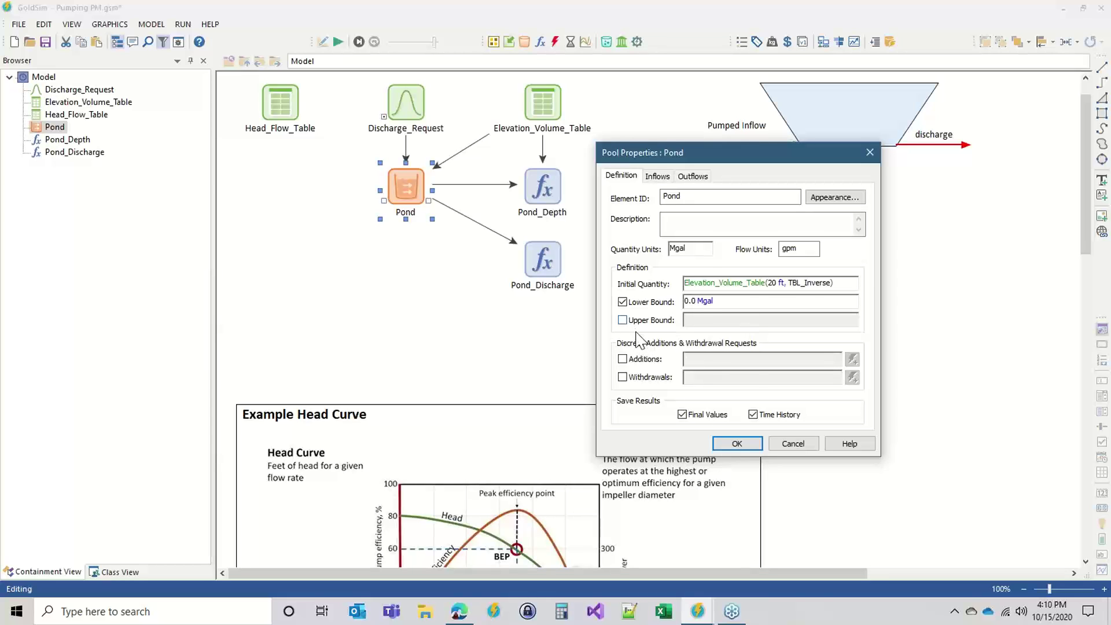
{"action": "left_click", "coordinate": [740, 443]}
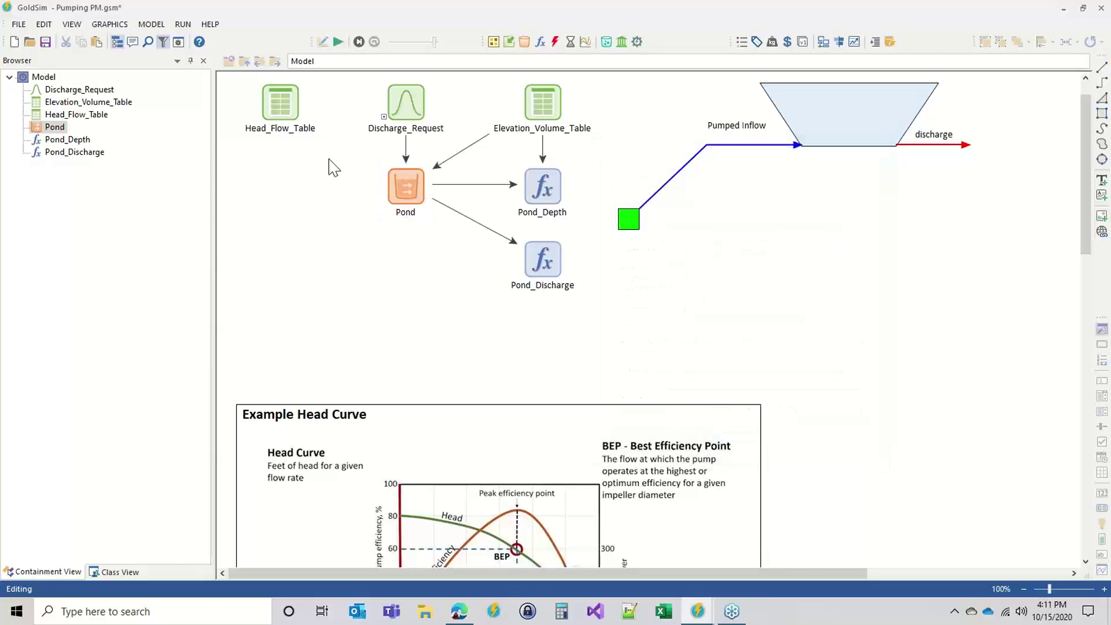
- Open the simulation settings and look over the advanced time settings without changing them
{"action": "left_click", "coordinate": [178, 42]}
{"action": "left_click_drag", "start_coordinate": [463, 112], "coordinate": [671, 87]}
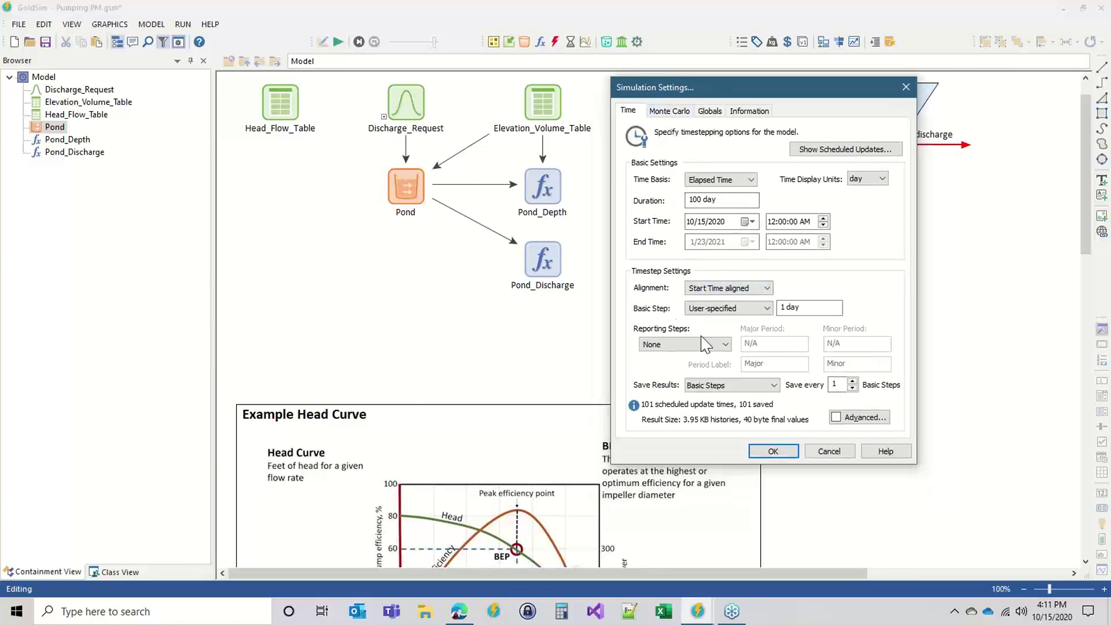
{"action": "left_click", "coordinate": [859, 417]}
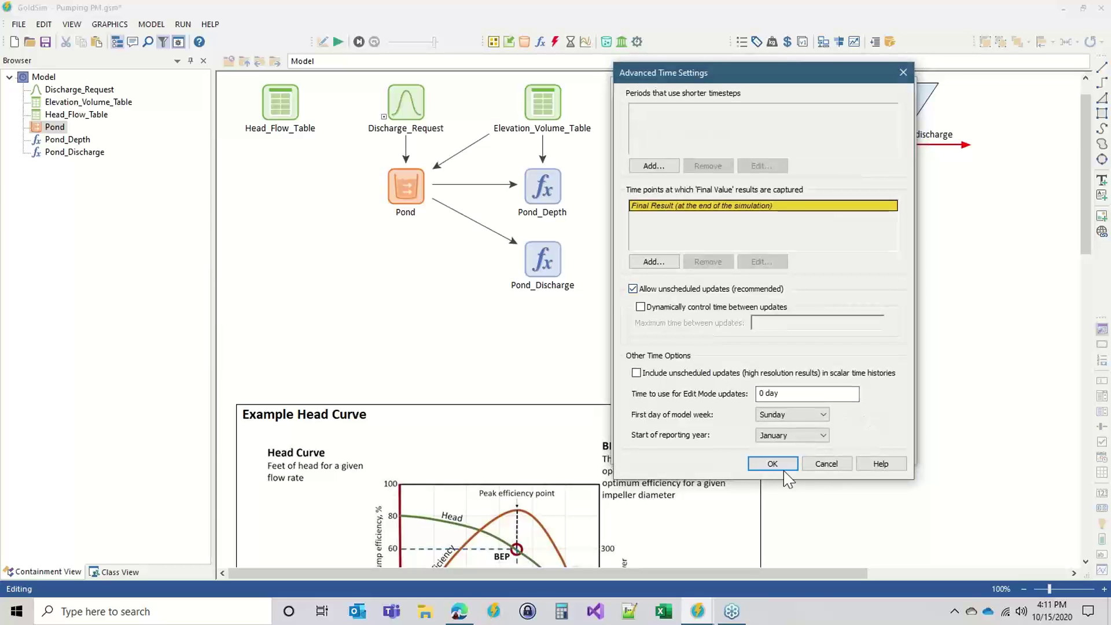
{"action": "left_click", "coordinate": [841, 462]}
{"action": "left_click_drag", "start_coordinate": [787, 92], "coordinate": [773, 60]}
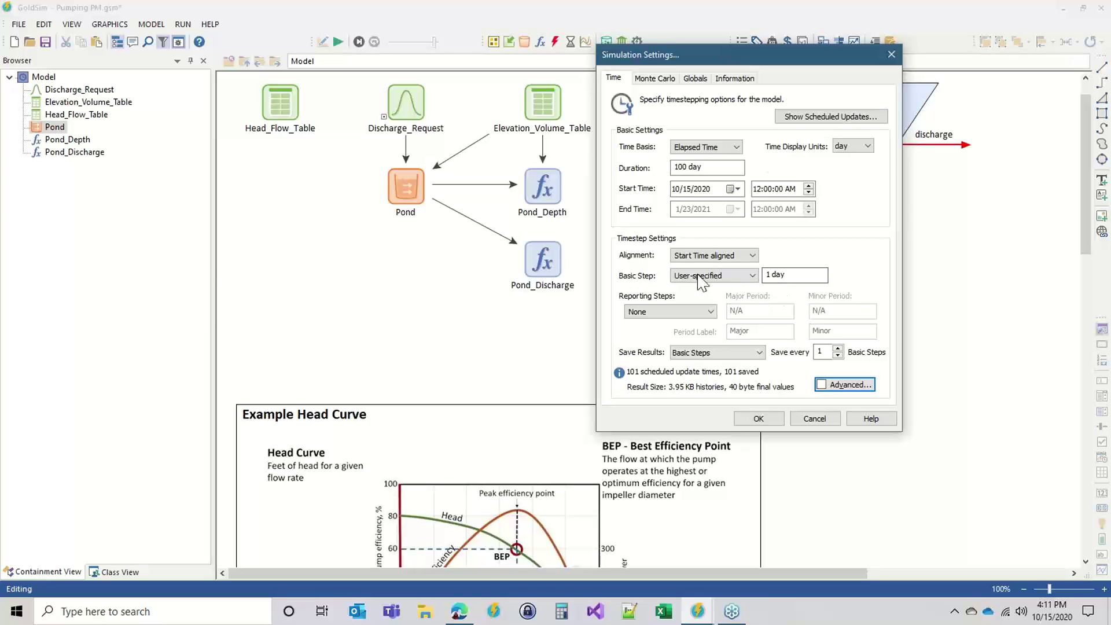
- Switch the simulation's time basis to Calendar Time, starting 1/1/2020 and ending 1/1/2021
{"action": "left_click", "coordinate": [776, 276]}
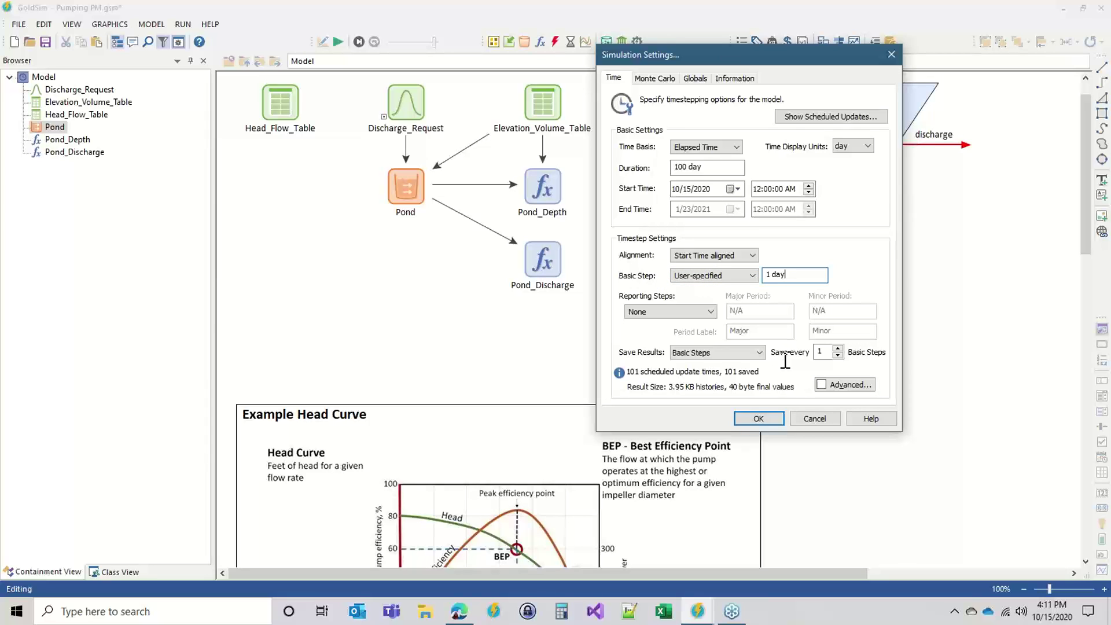
{"action": "left_click", "coordinate": [697, 146]}
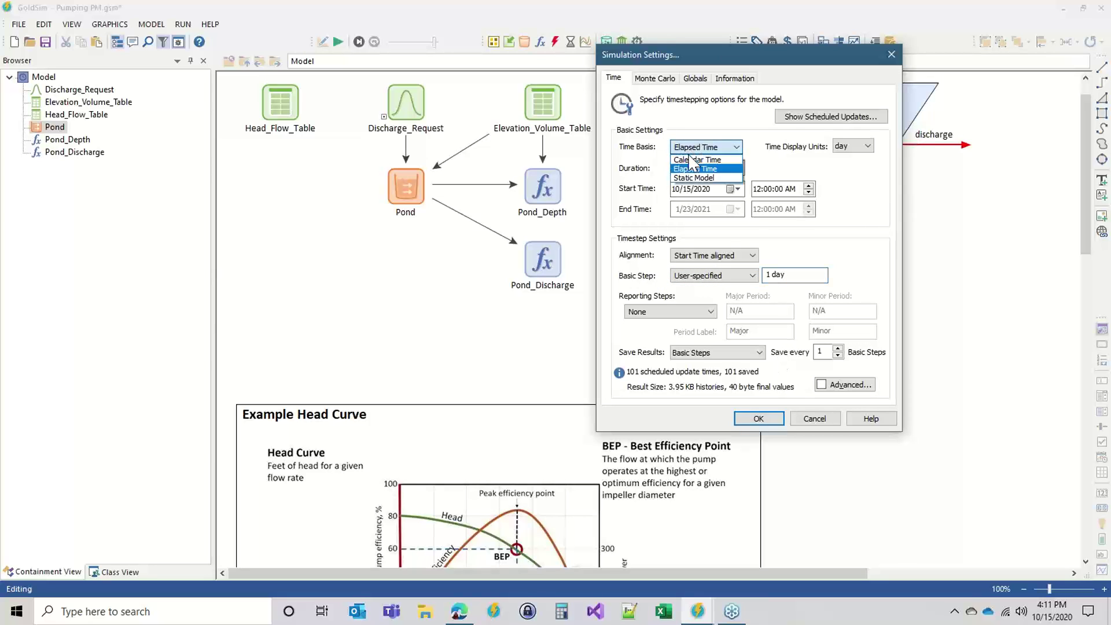
{"action": "left_click", "coordinate": [690, 159]}
{"action": "left_click", "coordinate": [676, 190]}
{"action": "type", "text": "1"}
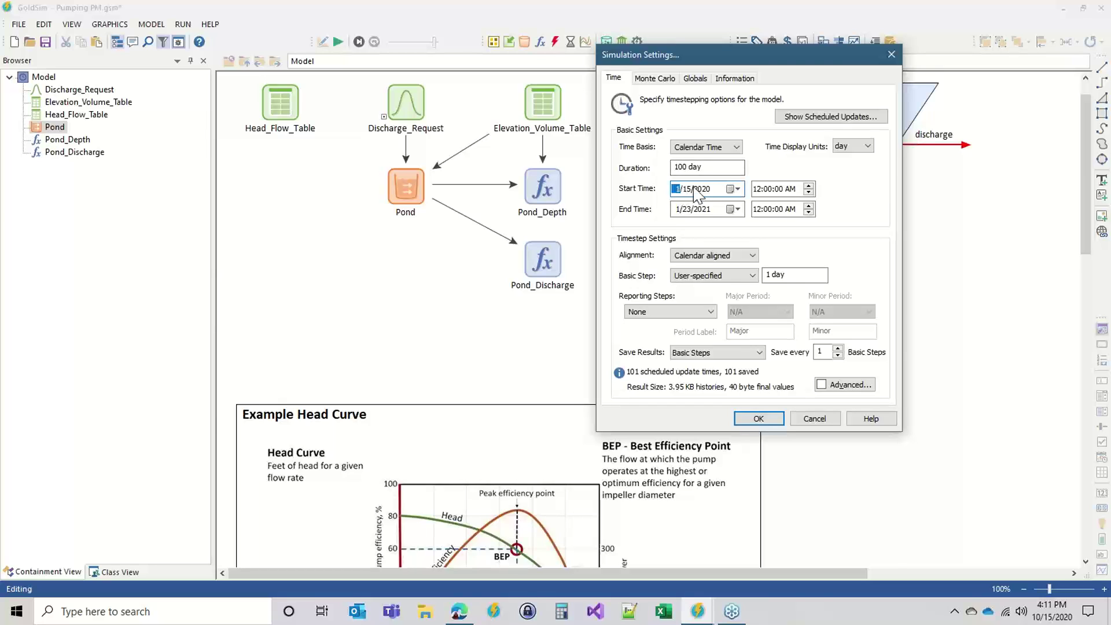
{"action": "left_click", "coordinate": [698, 189]}
{"action": "type", "text": "1"}
{"action": "left_click", "coordinate": [701, 210]}
{"action": "type", "text": "1"}
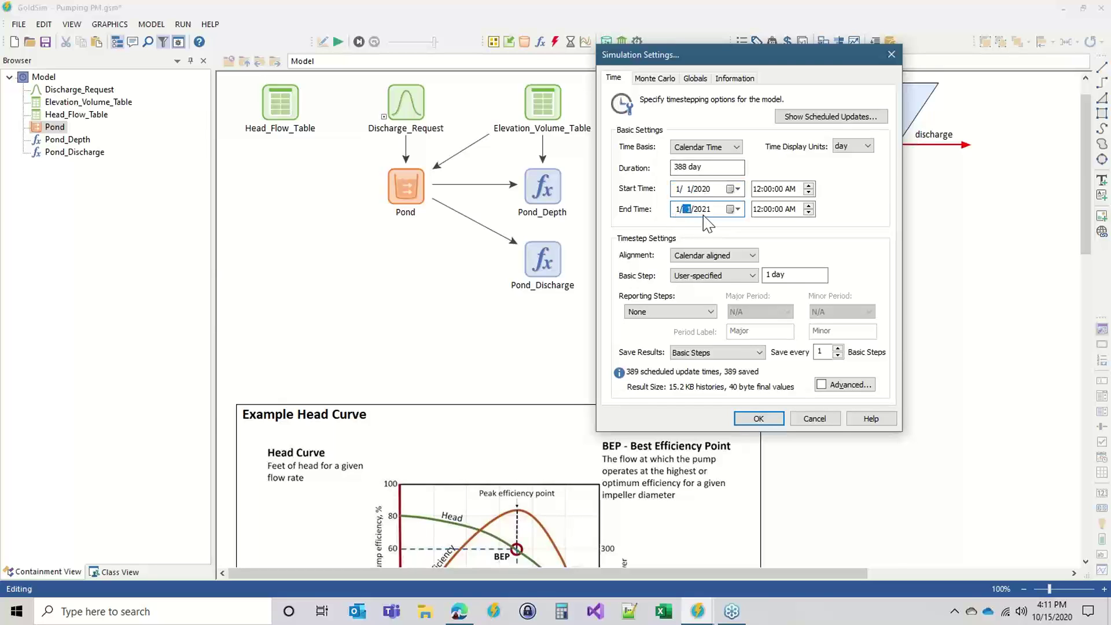
- Set the simulation to start on 1/1/2021 and end on 1/1/2022, and accept the simulation settings
{"action": "left_click", "coordinate": [703, 210]}
{"action": "type", "text": "2022"}
{"action": "left_click", "coordinate": [702, 189]}
{"action": "type", "text": "2021"}
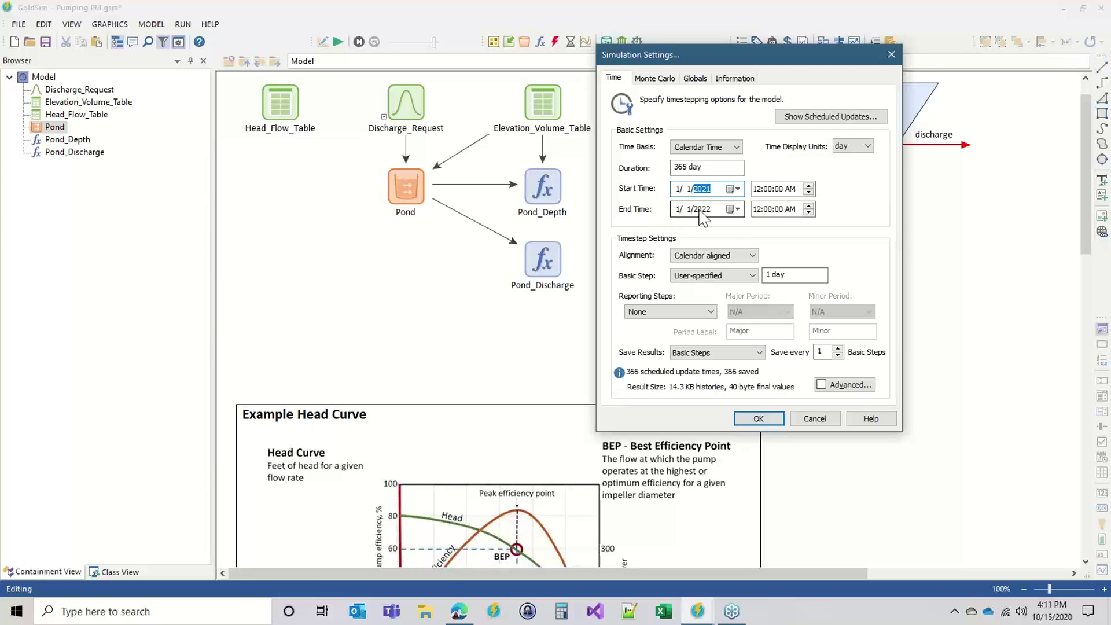
{"action": "left_click", "coordinate": [758, 418]}
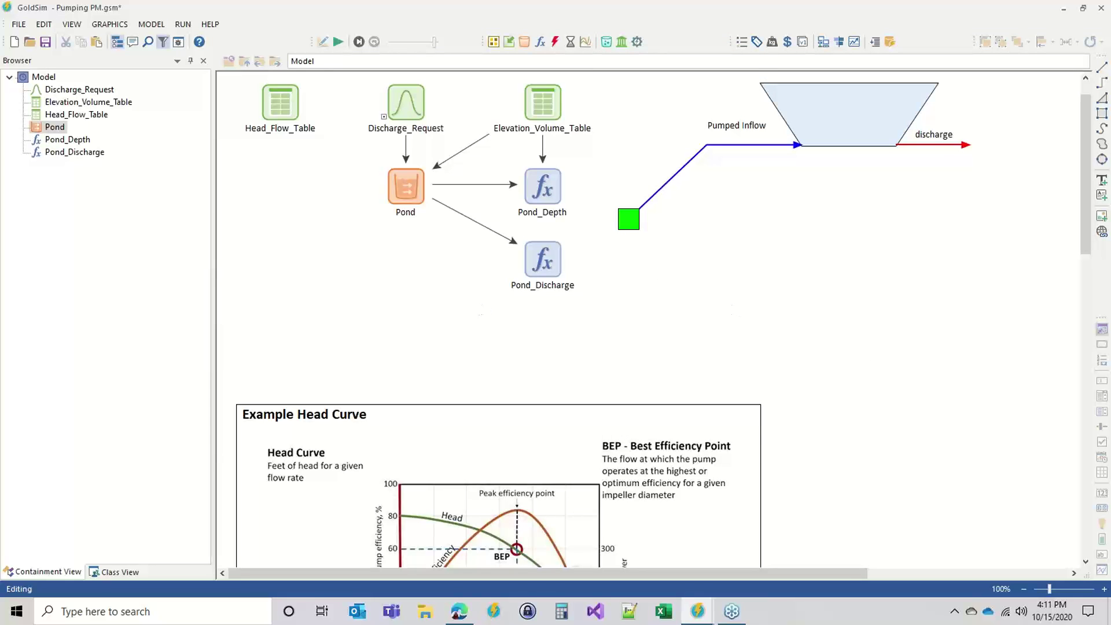
- Review the Pond pool's initial quantity and bounds against the pond diagram, leaving the definition as it is
{"action": "double_click", "coordinate": [418, 184]}
{"action": "left_click", "coordinate": [439, 299]}
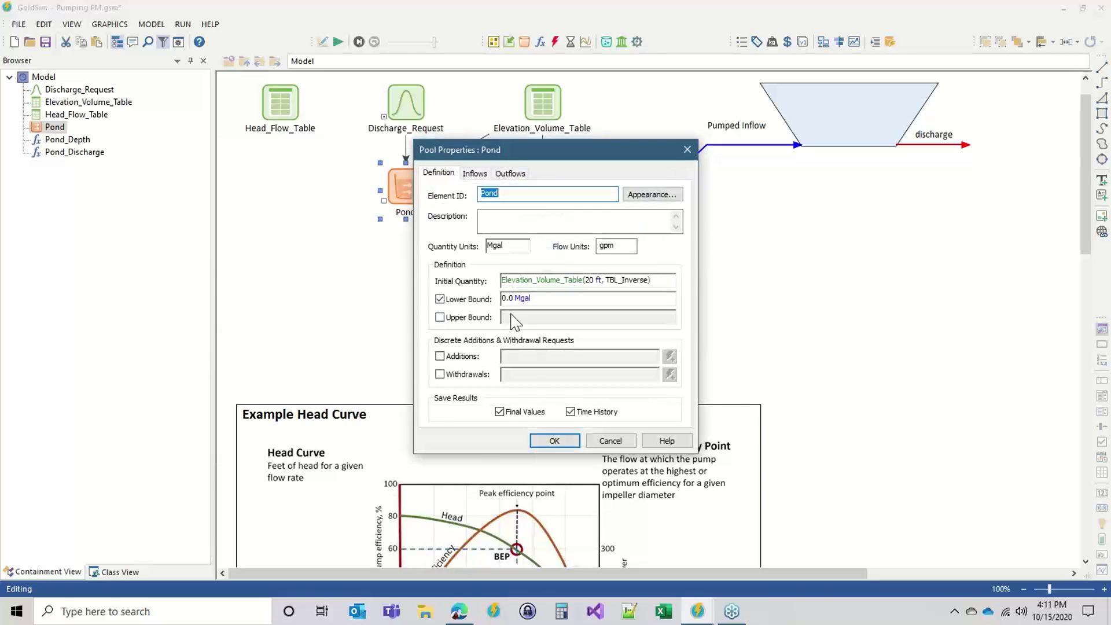
{"action": "left_click_drag", "start_coordinate": [584, 151], "coordinate": [626, 82]}
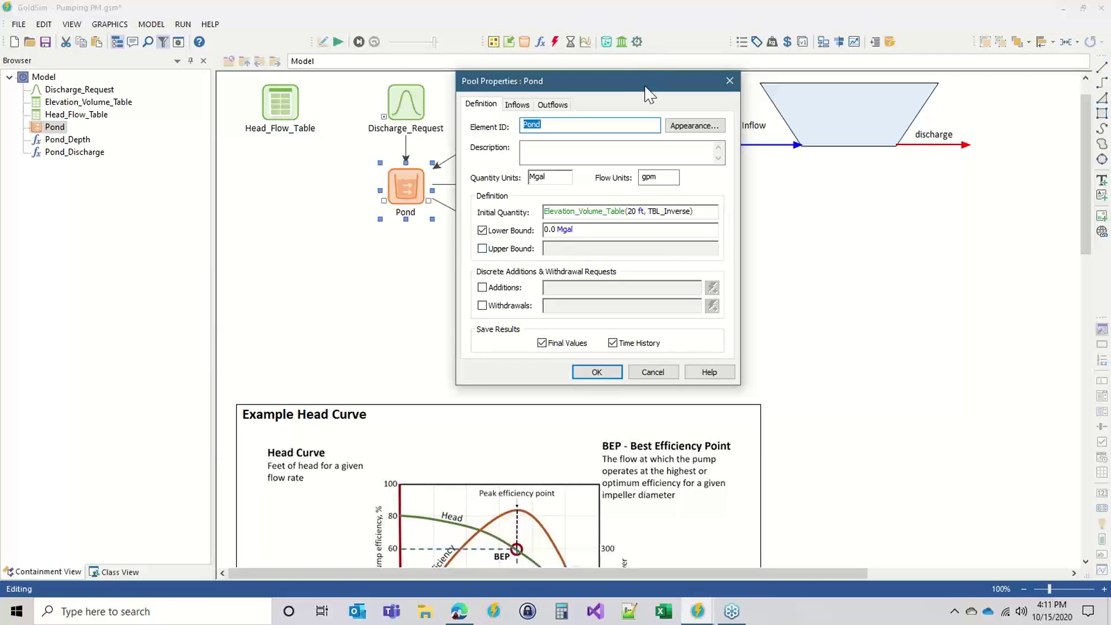
{"action": "mouse_move", "coordinate": [633, 85]}
{"action": "left_mouse_down"}
{"action": "mouse_move", "coordinate": [618, 97]}
{"action": "mouse_move", "coordinate": [634, 66]}
{"action": "left_mouse_up"}
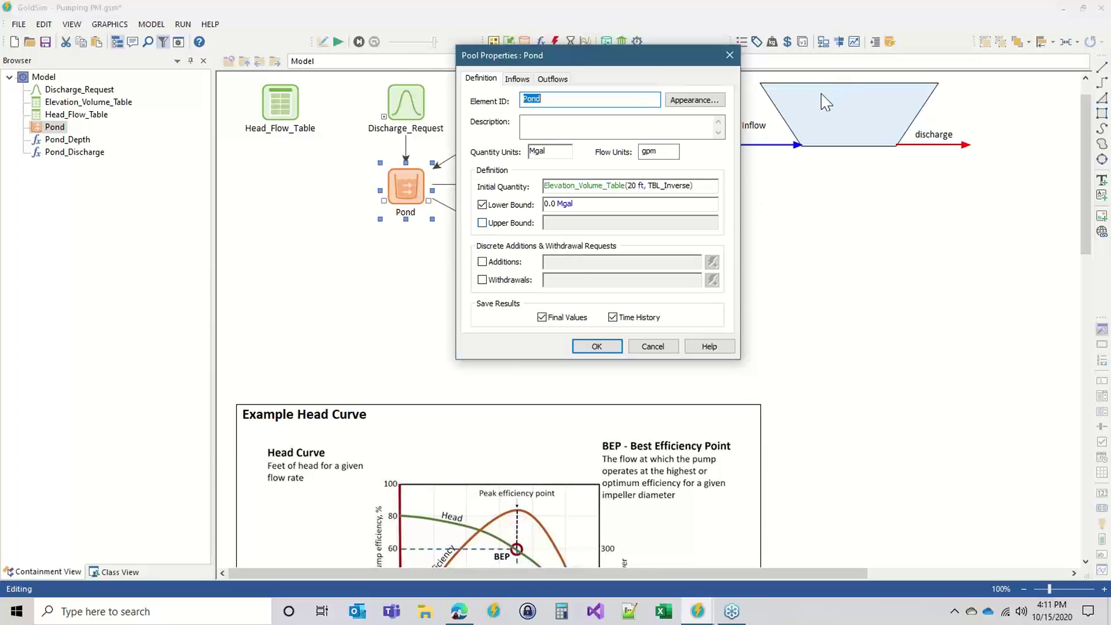
{"action": "left_click", "coordinate": [601, 346]}
{"action": "left_click", "coordinate": [554, 41]}
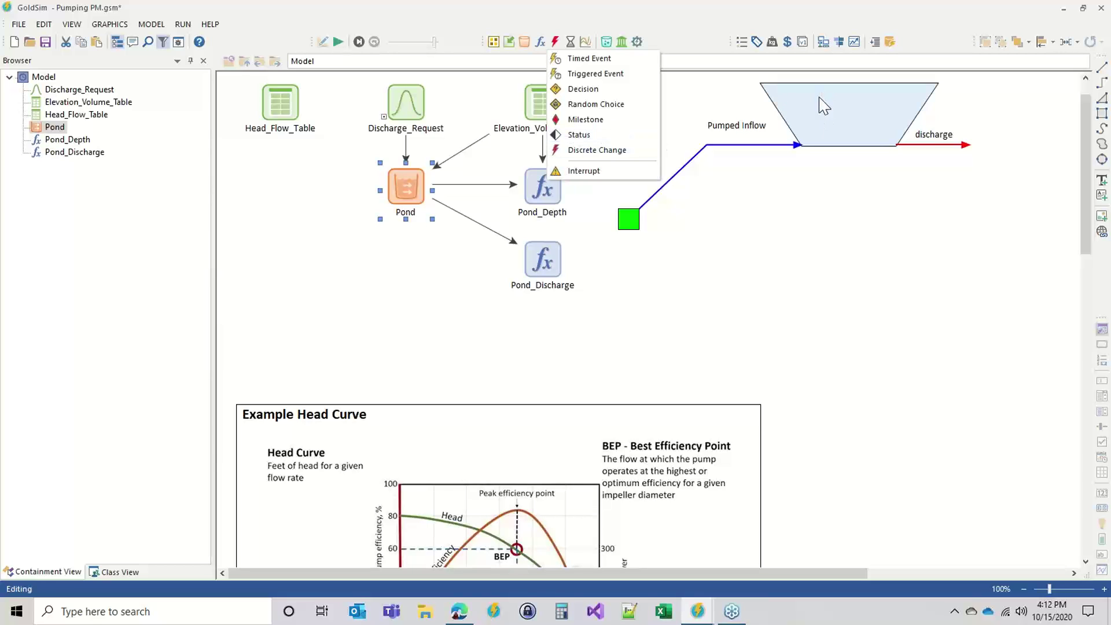
{"action": "left_click", "coordinate": [742, 238]}
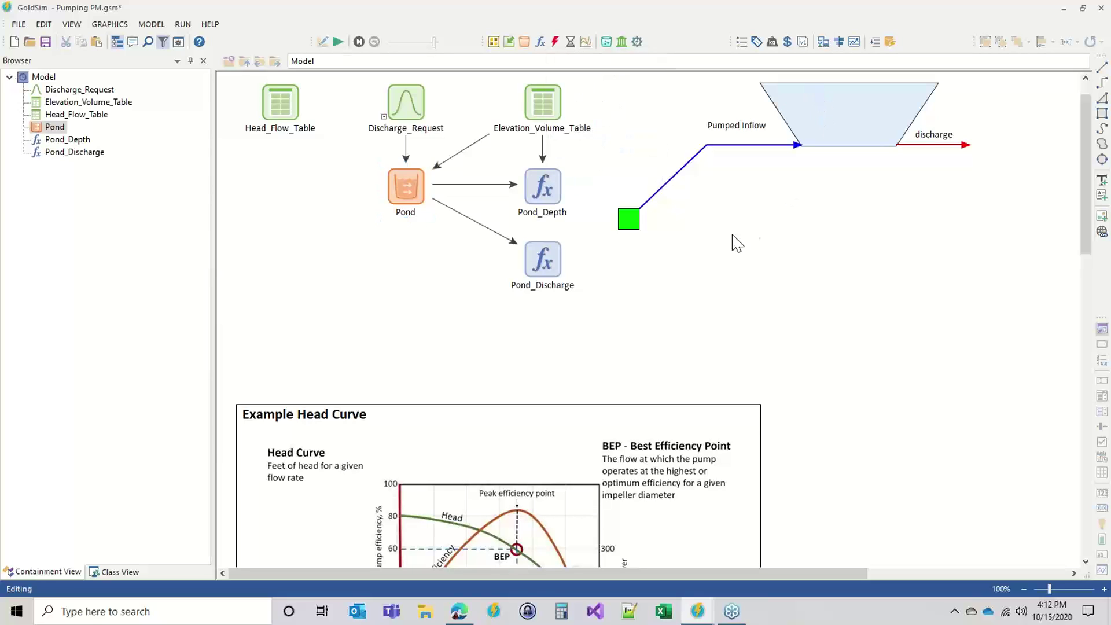
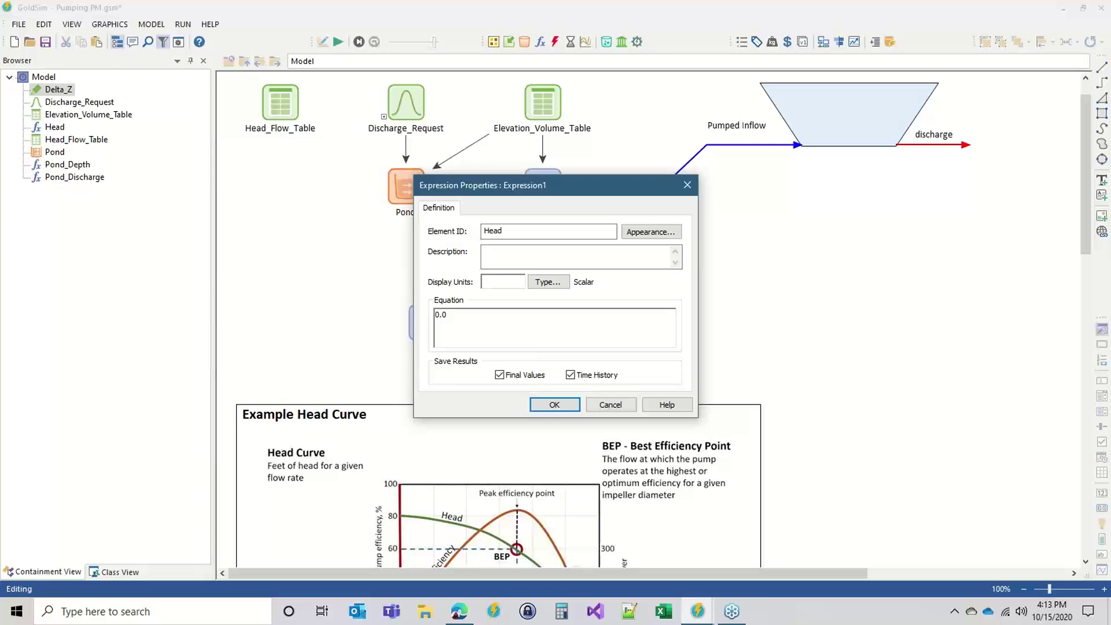
- Give the Head expression display units of ft and the equation Delta_Z + Pond_Depth
{"action": "key", "text": "Tab"}
{"action": "key", "text": "Tab"}
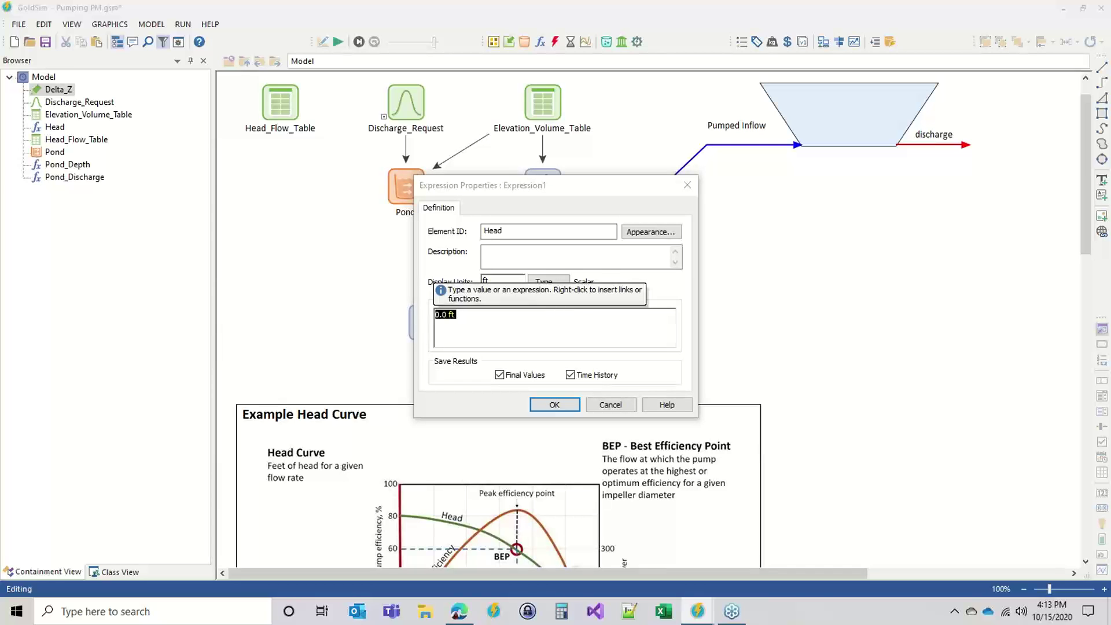
{"action": "left_click_drag", "start_coordinate": [576, 184], "coordinate": [820, 163]}
{"action": "key", "text": "Tab"}
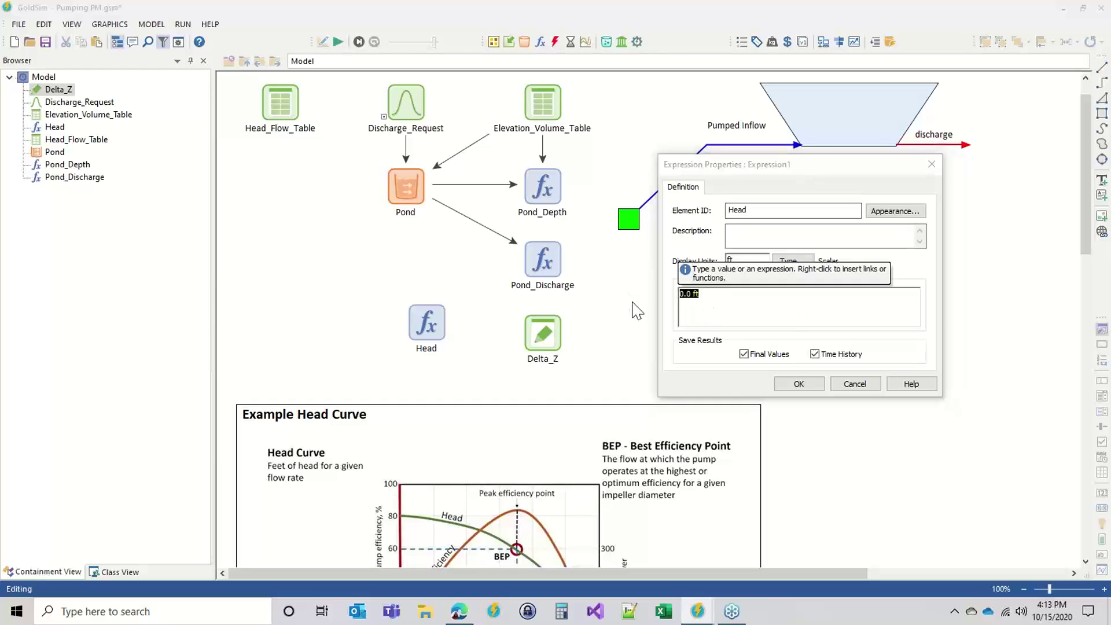
{"action": "type", "text": "Delta_Z +"}
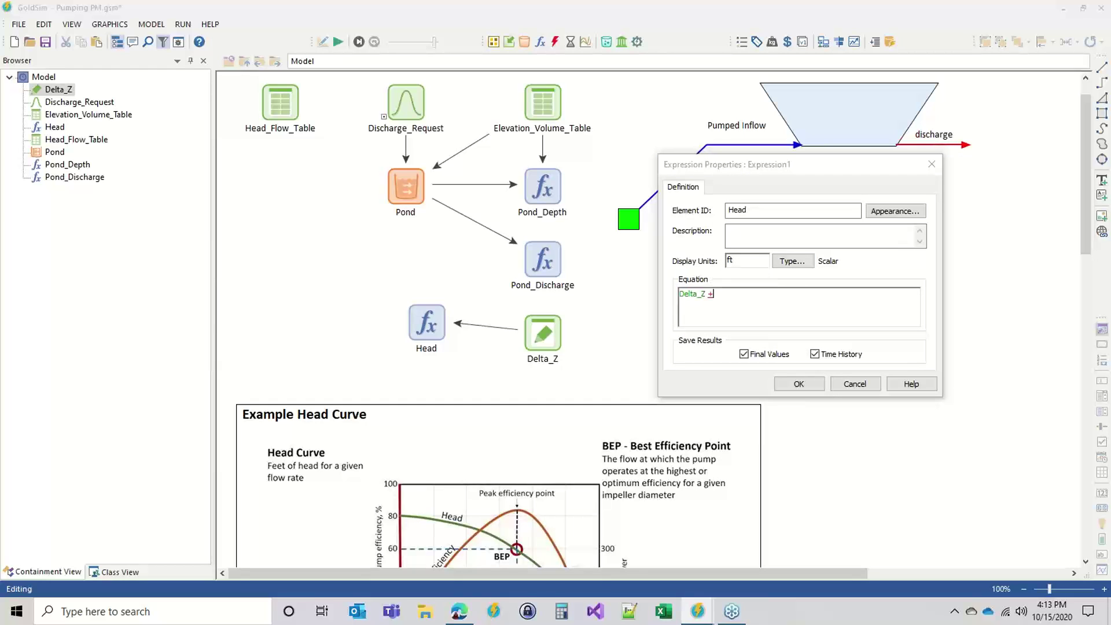
{"action": "type", "text": "p"}
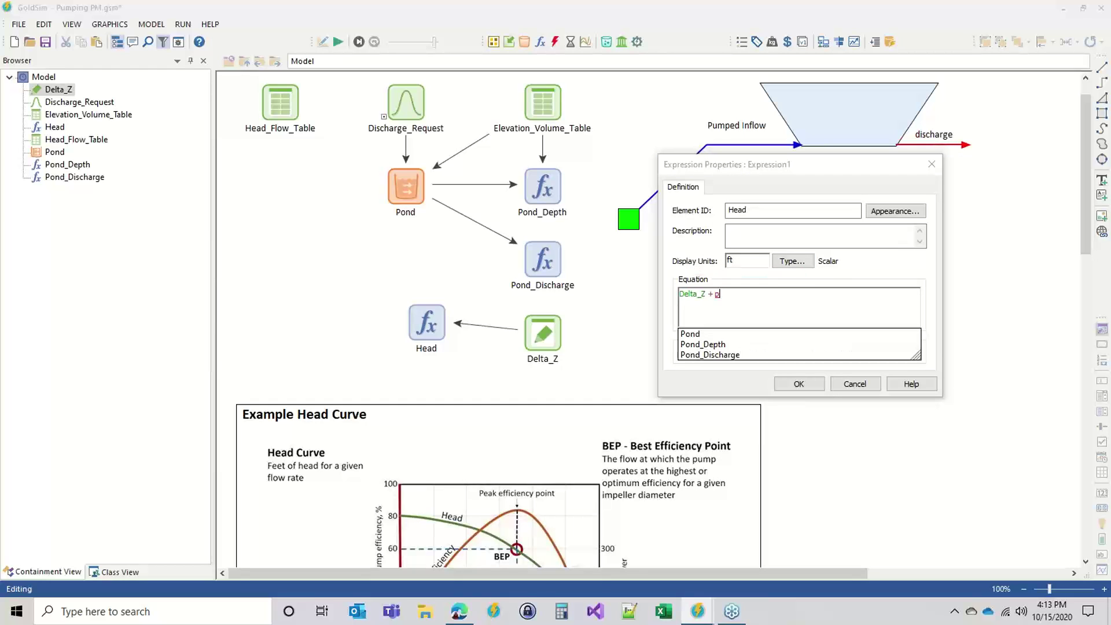
{"action": "type", "text": "ond_Depth"}
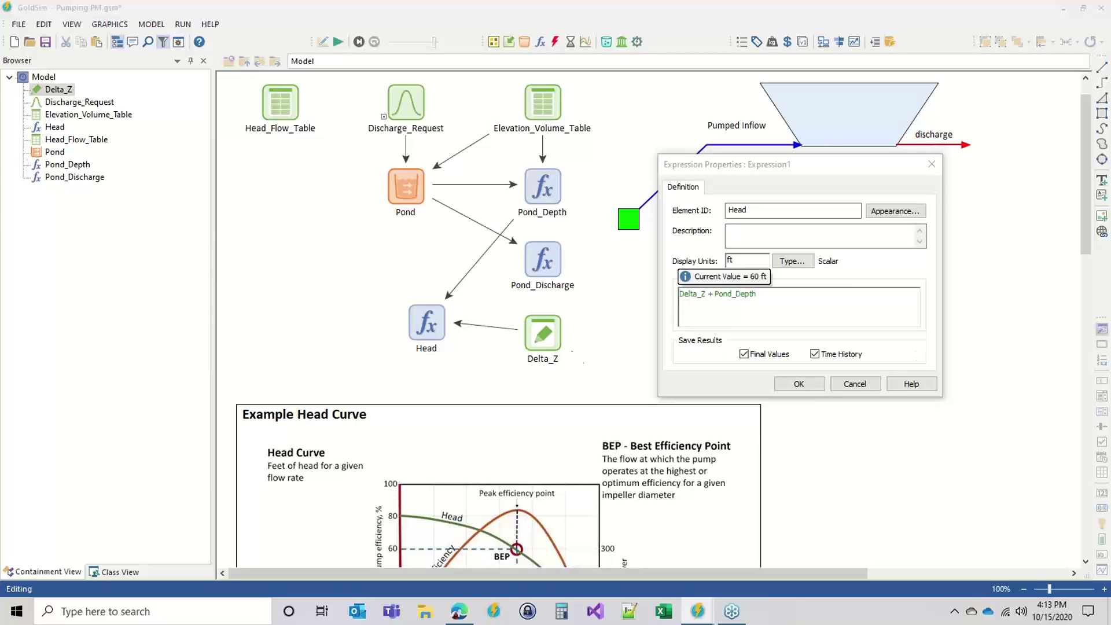
{"action": "left_click", "coordinate": [799, 384]}
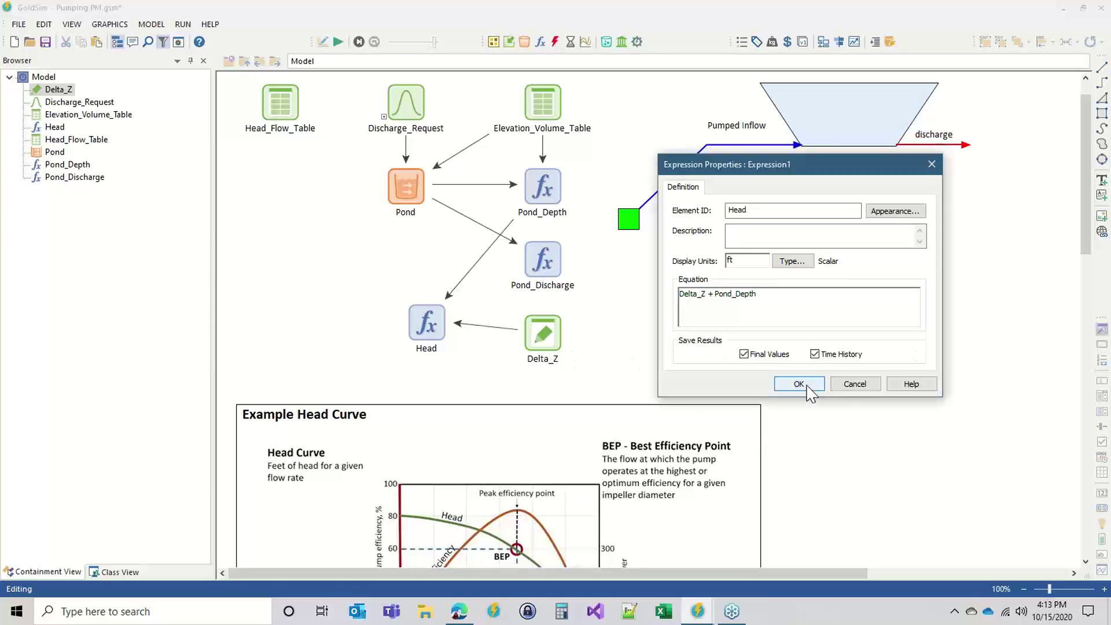
- Shift the Head element level with Delta_Z and save the model
{"action": "left_click", "coordinate": [424, 327]}
{"action": "left_click_drag", "start_coordinate": [424, 327], "coordinate": [425, 337]}
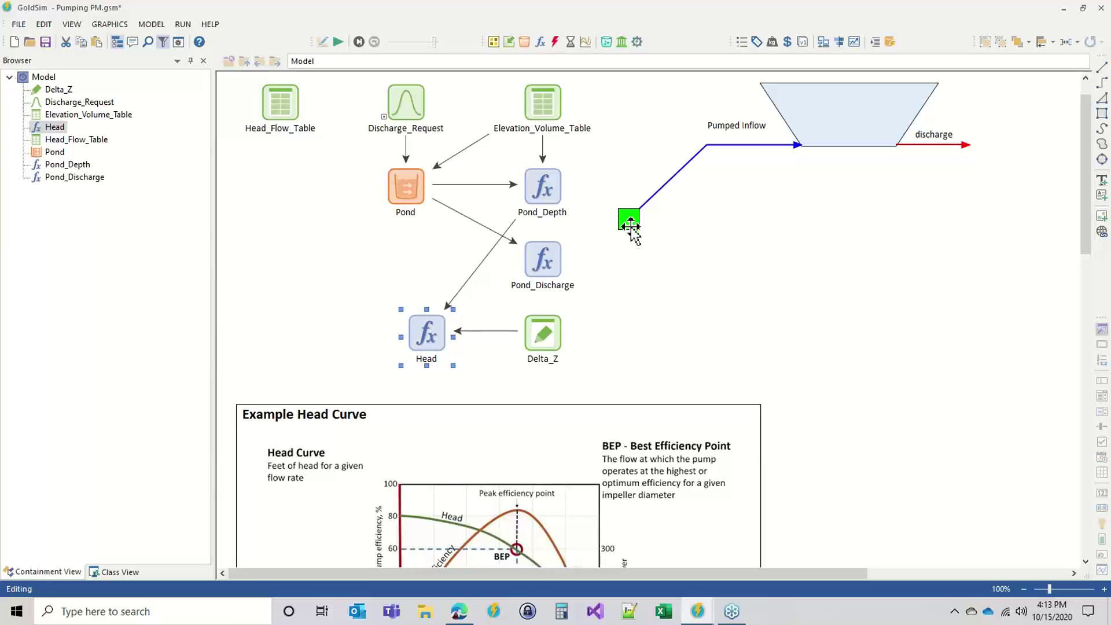
{"action": "key", "text": "ctrl+s"}
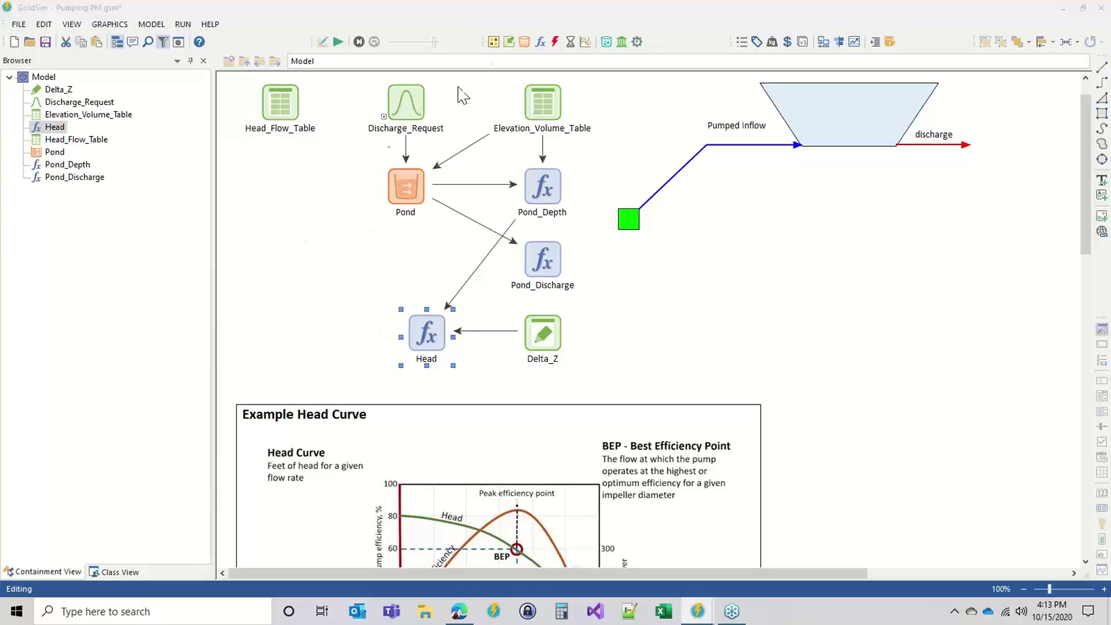
- Add an expression named Pumped_Inflow with display units of gpm below Head_Flow_Table
{"action": "left_click", "coordinate": [539, 42]}
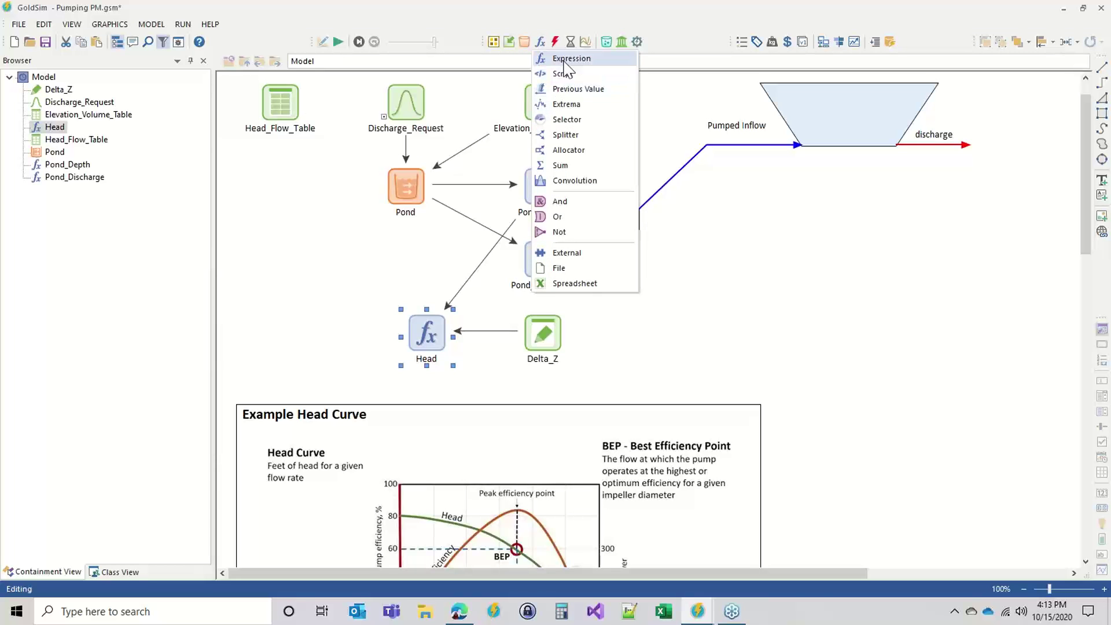
{"action": "left_click", "coordinate": [556, 57]}
{"action": "left_click", "coordinate": [280, 204]}
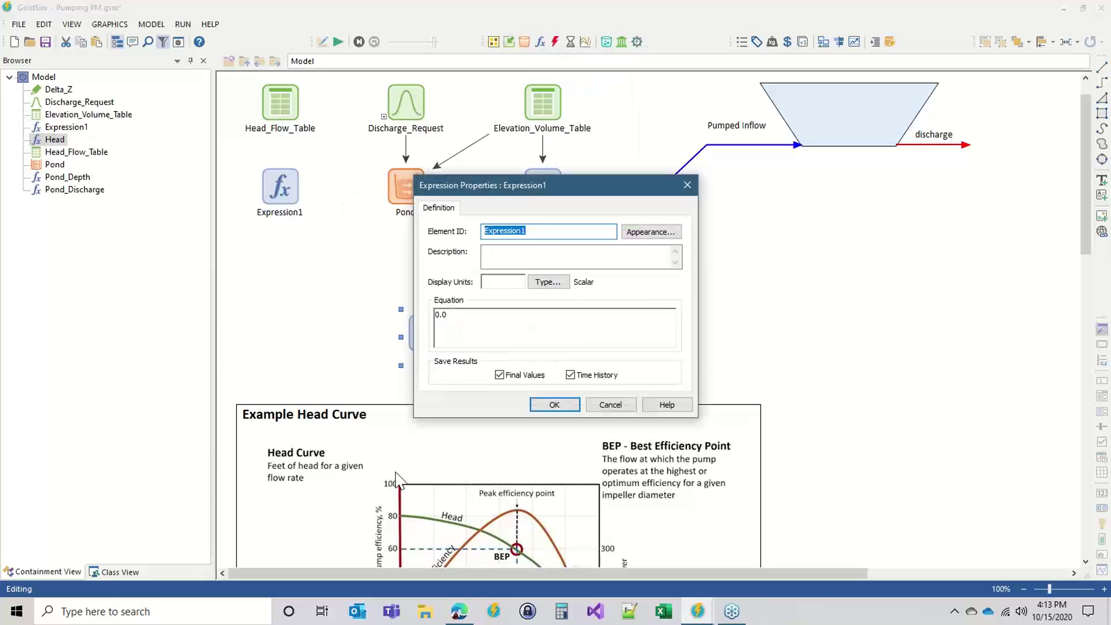
{"action": "type", "text": "Pumped"}
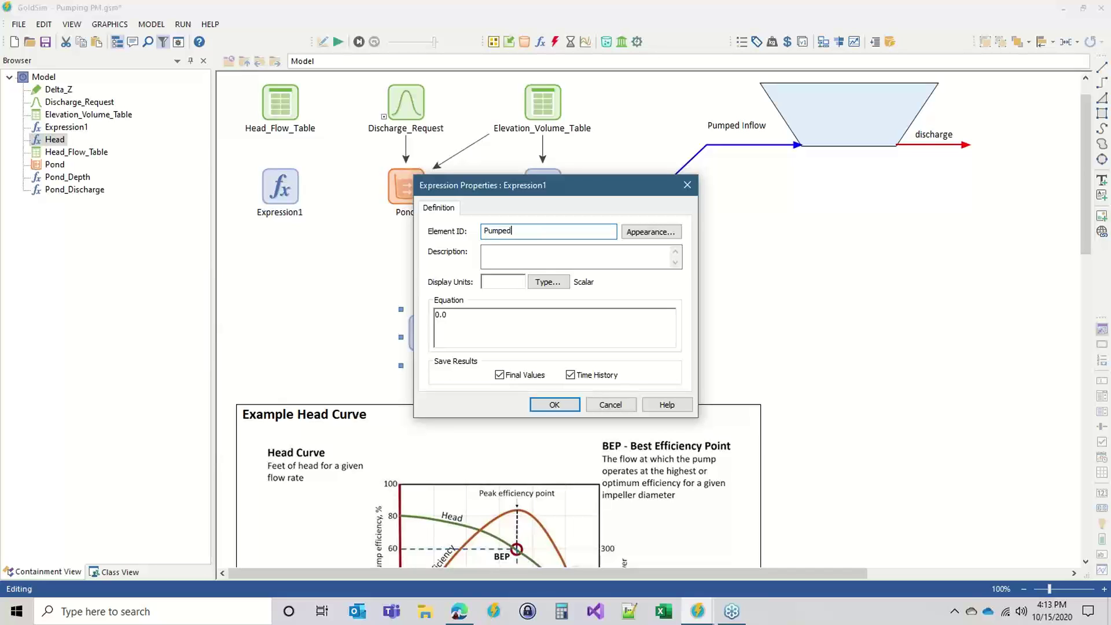
{"action": "type", "text": "_Inflow"}
{"action": "key", "text": "Tab"}
{"action": "key", "text": "Tab"}
{"action": "key", "text": "Tab"}
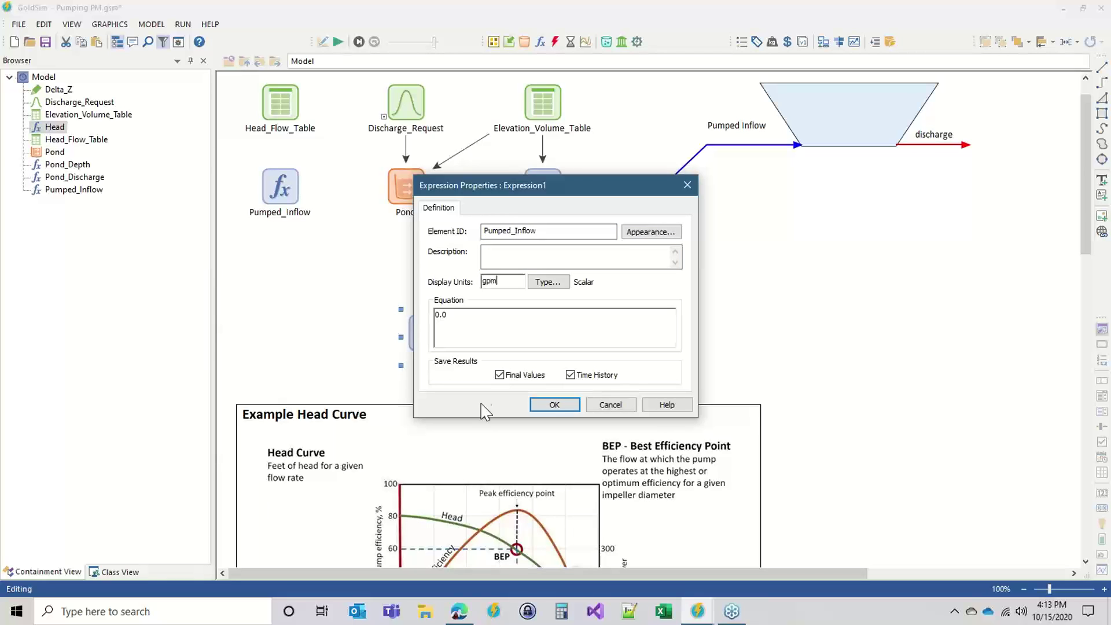
{"action": "left_click", "coordinate": [554, 404]}
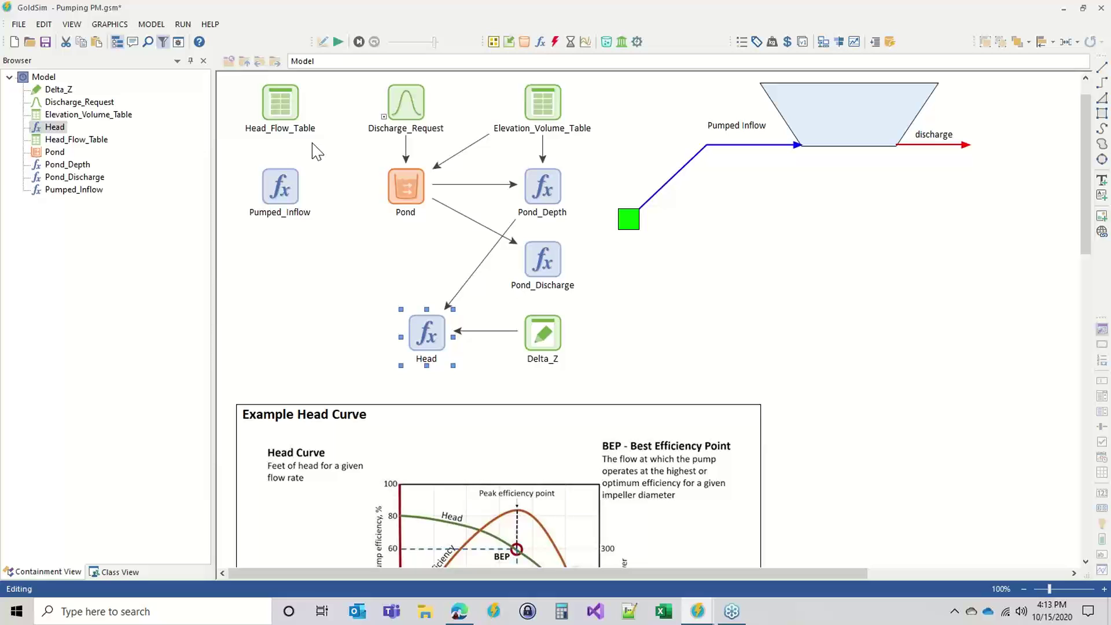
- Rename the row variable of Head_Flow_Table to Depth and check its data table
{"action": "double_click", "coordinate": [280, 103]}
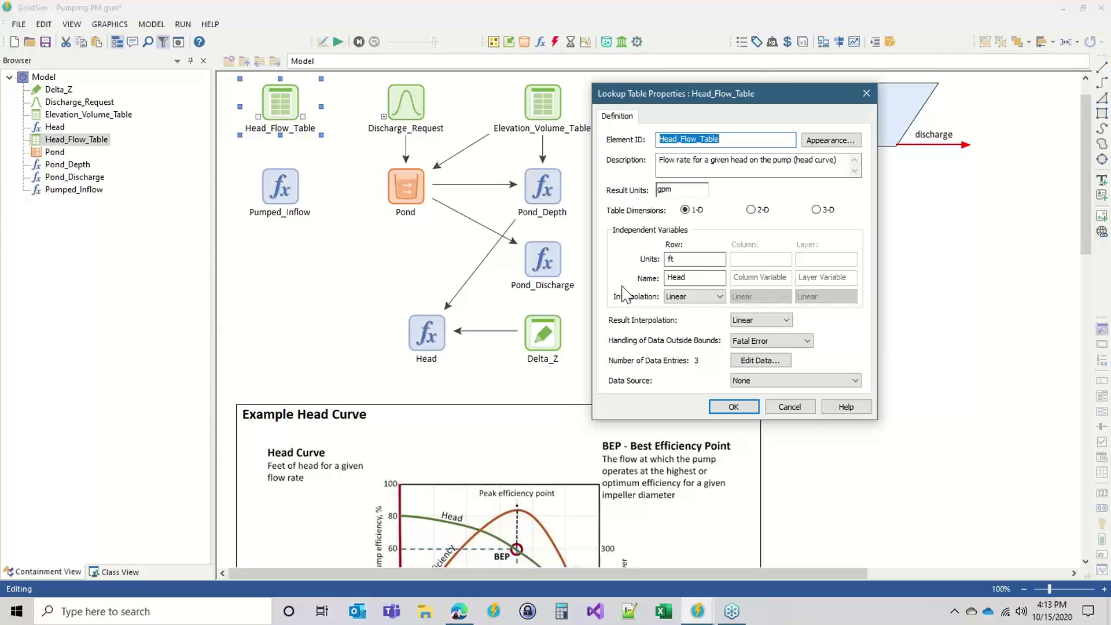
{"action": "left_click", "coordinate": [677, 260]}
{"action": "type", "text": "ft"}
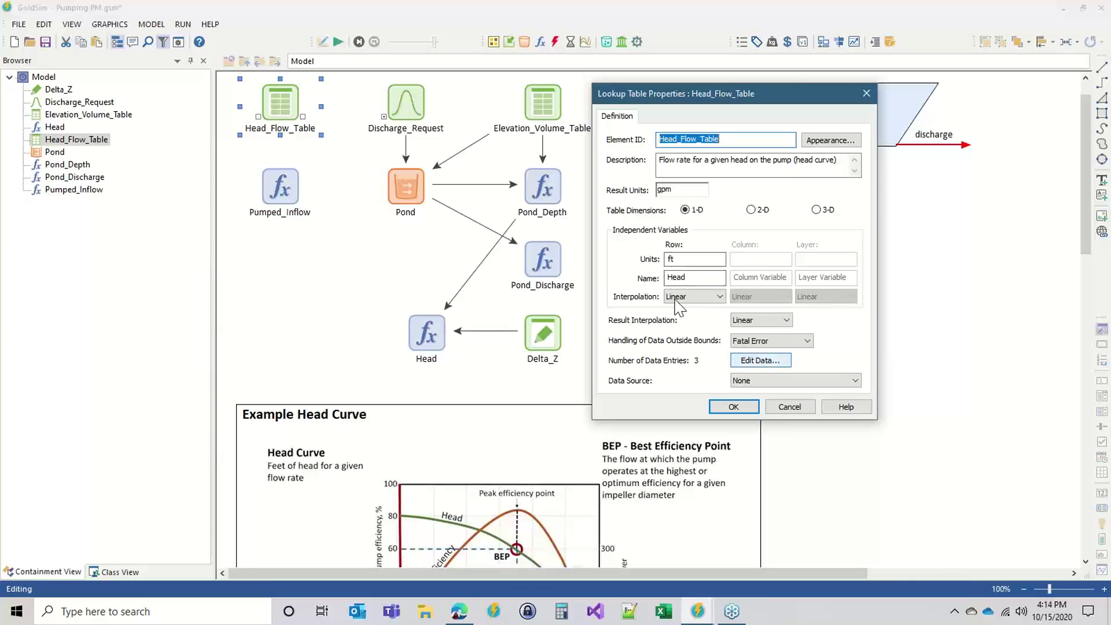
{"action": "left_click", "coordinate": [678, 277]}
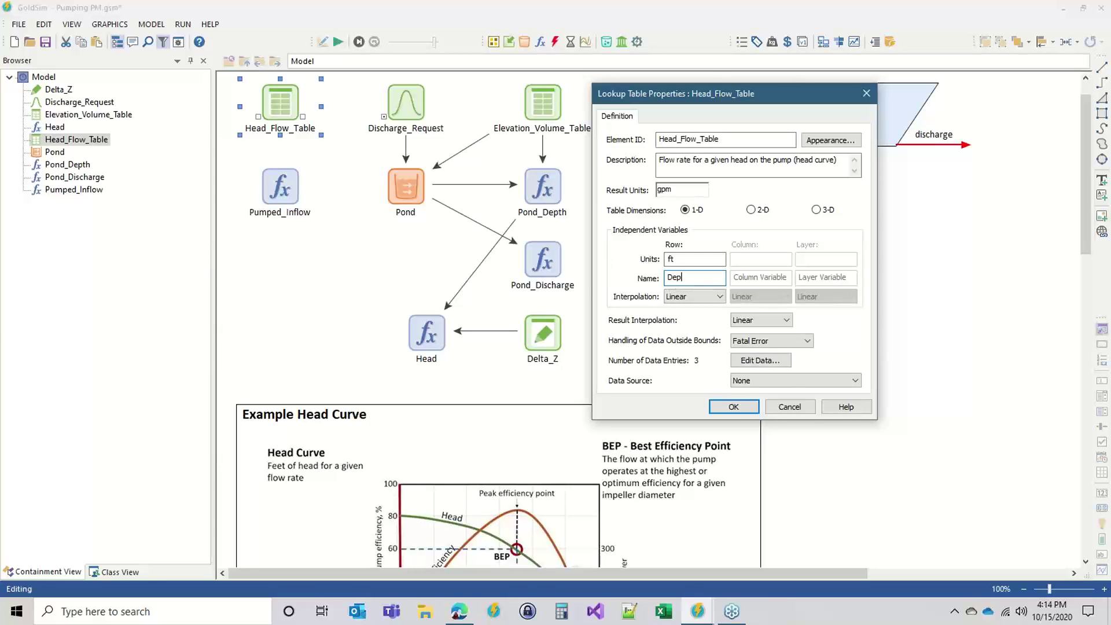
{"action": "left_click", "coordinate": [775, 361]}
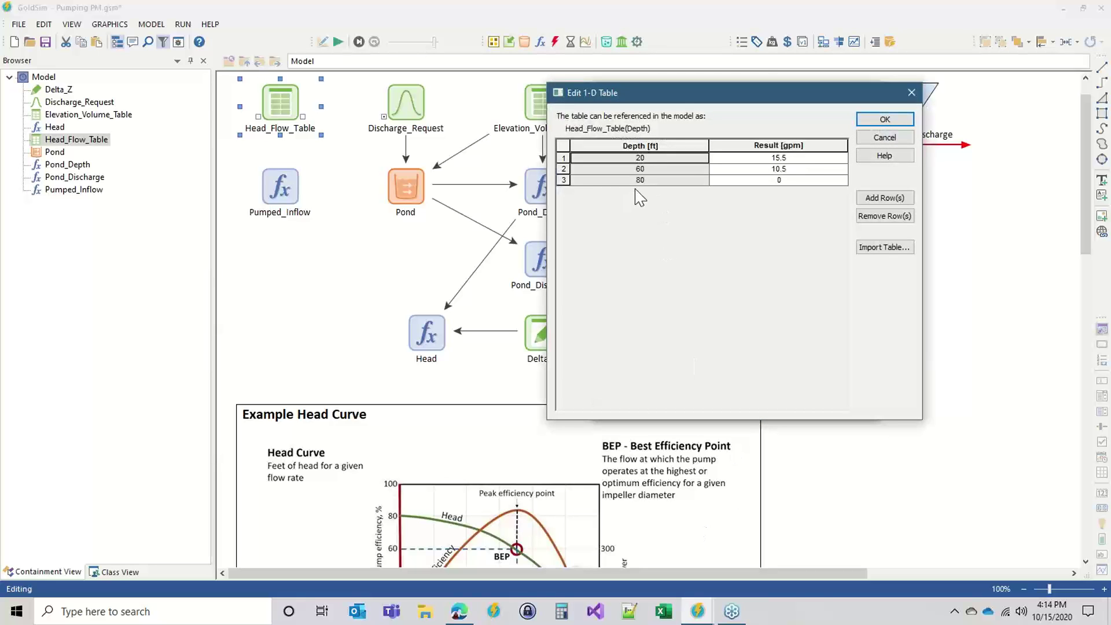
{"action": "left_click", "coordinate": [885, 119]}
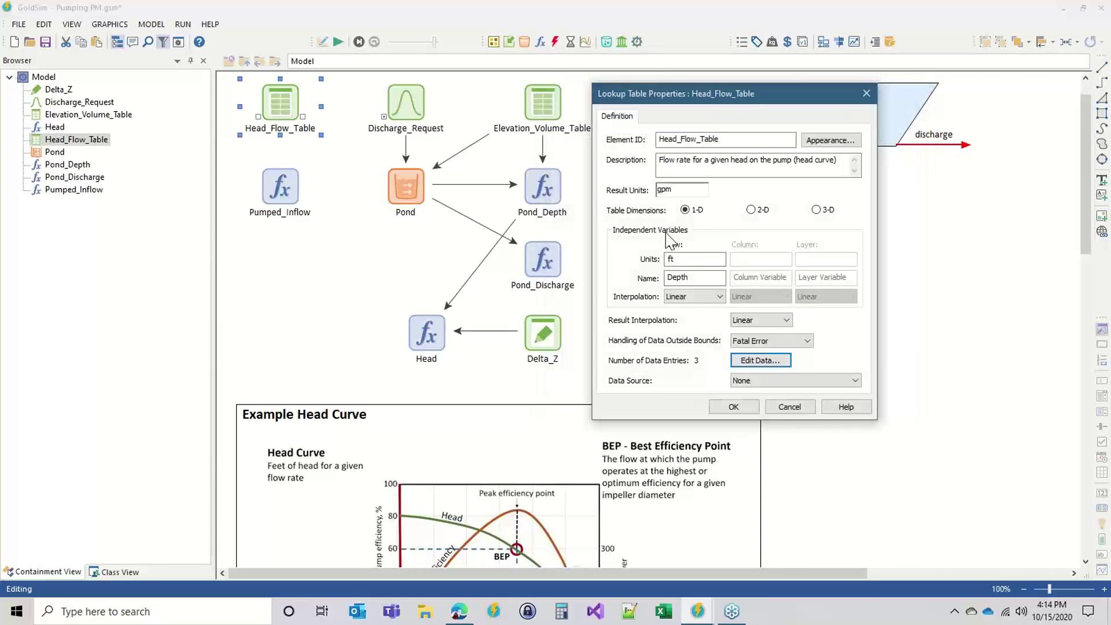
- Change the row variable name of Head_Flow_Table back to Head and review its head and flow data
{"action": "key", "text": "Tab"}
{"action": "type", "text": "H"}
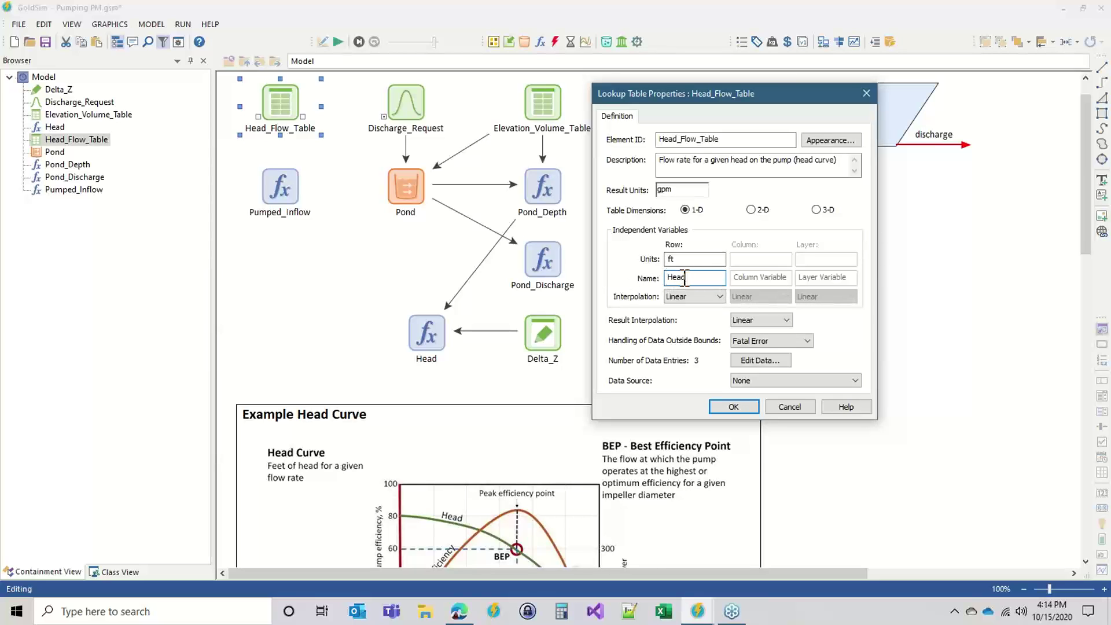
{"action": "left_click_drag", "start_coordinate": [685, 277], "coordinate": [654, 280]}
{"action": "left_click", "coordinate": [759, 360]}
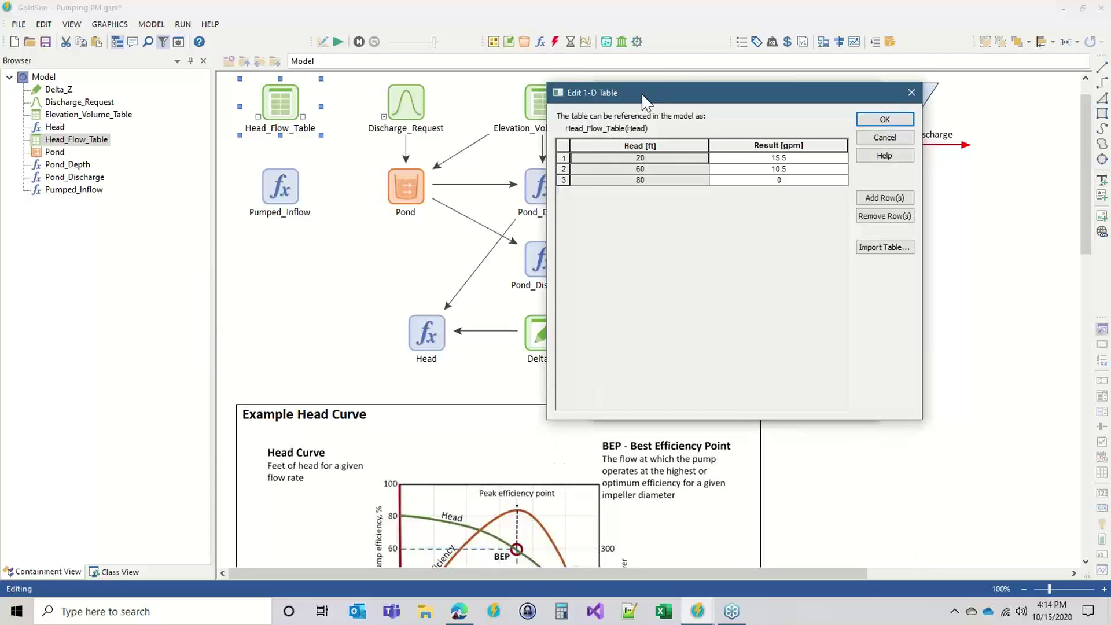
{"action": "left_click_drag", "start_coordinate": [643, 95], "coordinate": [665, 93]}
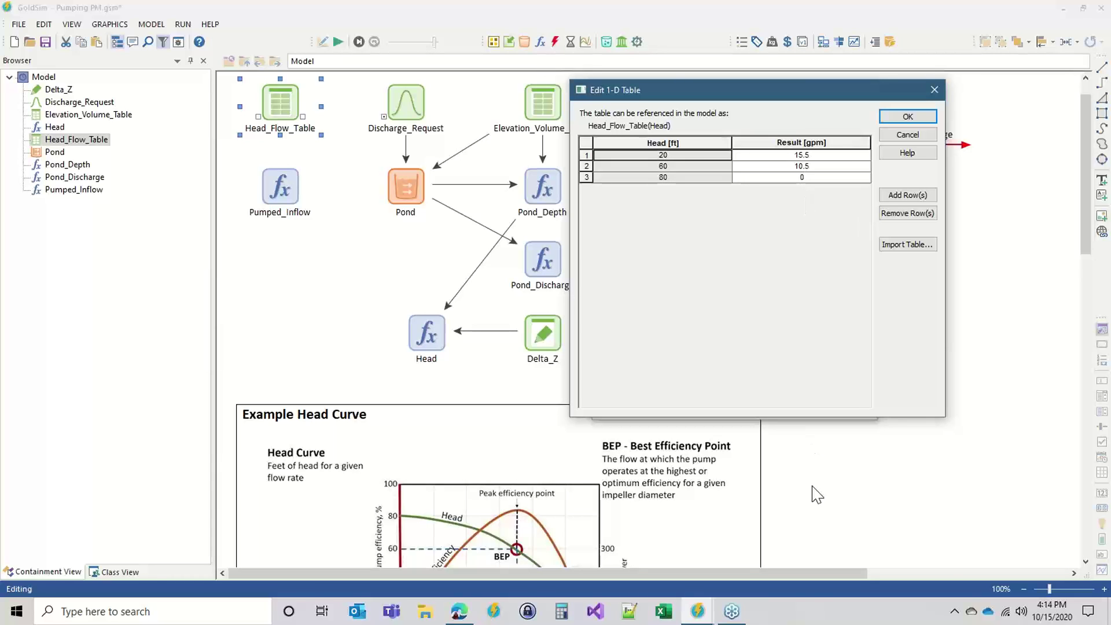
{"action": "left_click", "coordinate": [907, 116]}
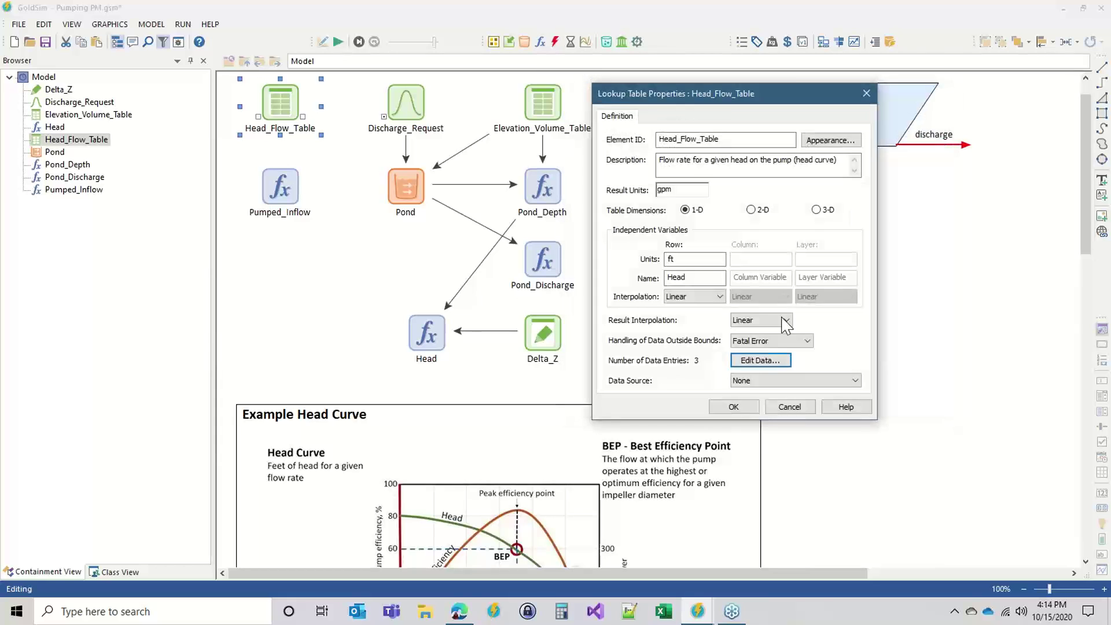
{"action": "left_click", "coordinate": [733, 406]}
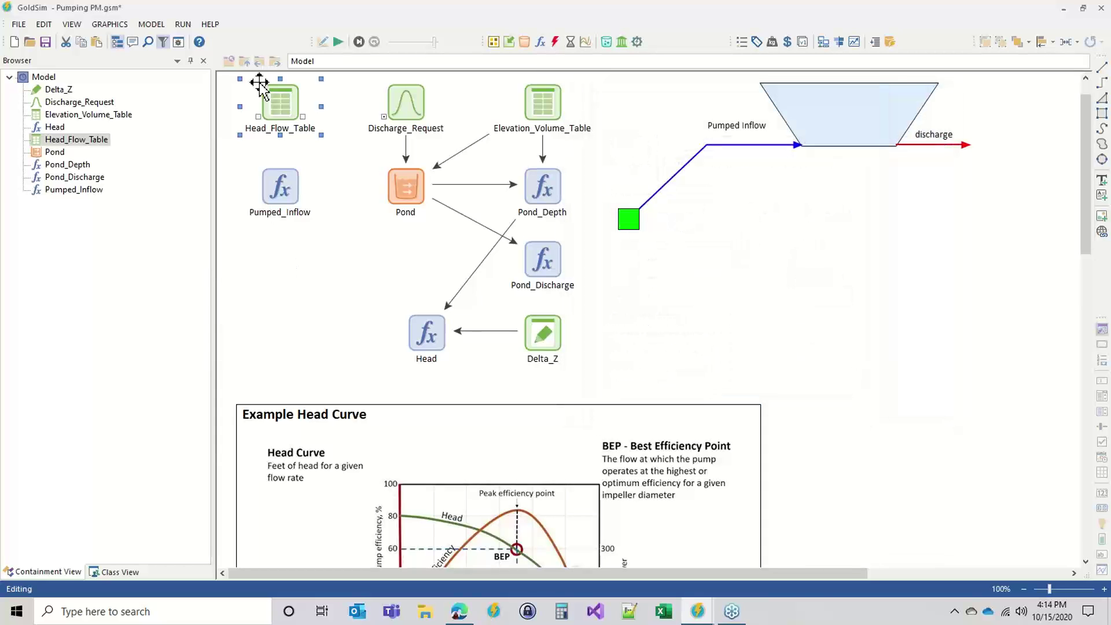
- Define the Pumped_Inflow expression's equation as Head_Flow_Table(Head)
{"action": "double_click", "coordinate": [280, 186]}
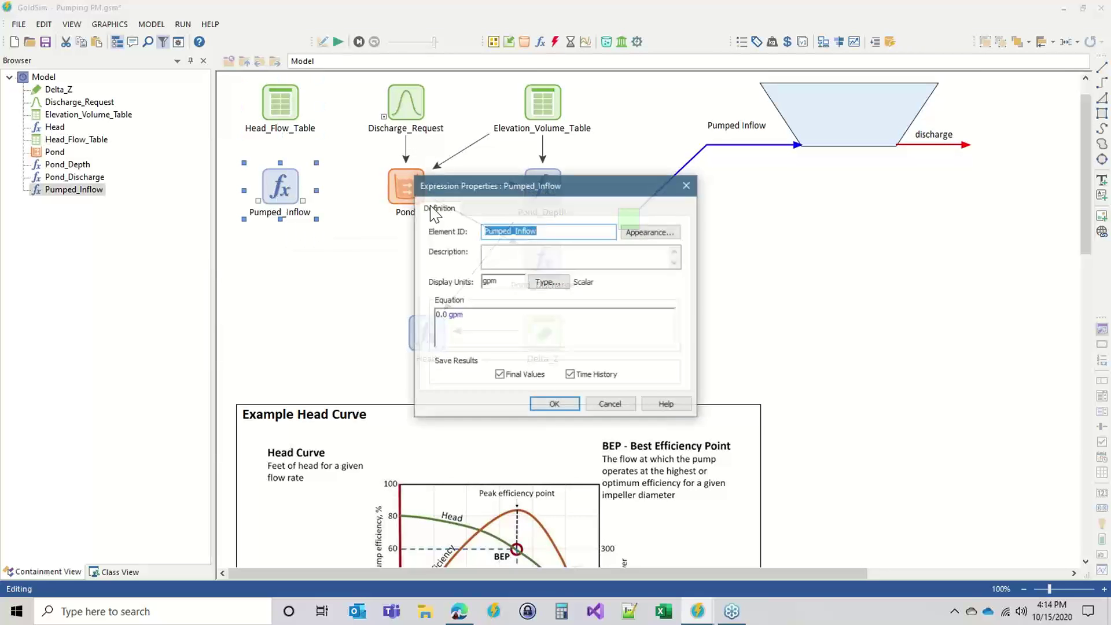
{"action": "left_click_drag", "start_coordinate": [615, 196], "coordinate": [776, 192]}
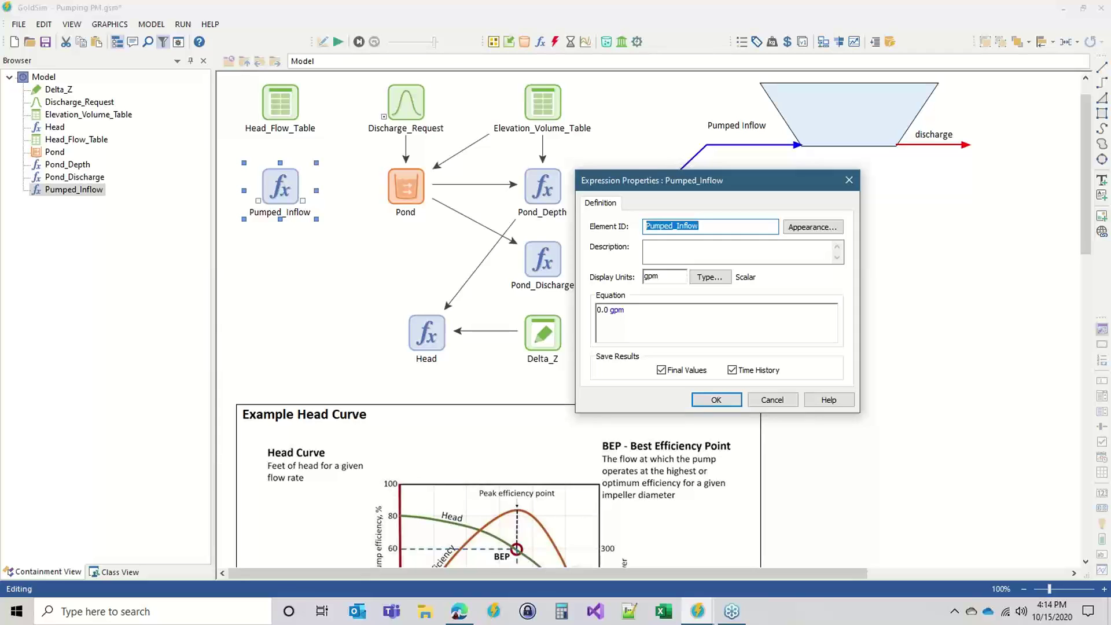
{"action": "left_click", "coordinate": [659, 325]}
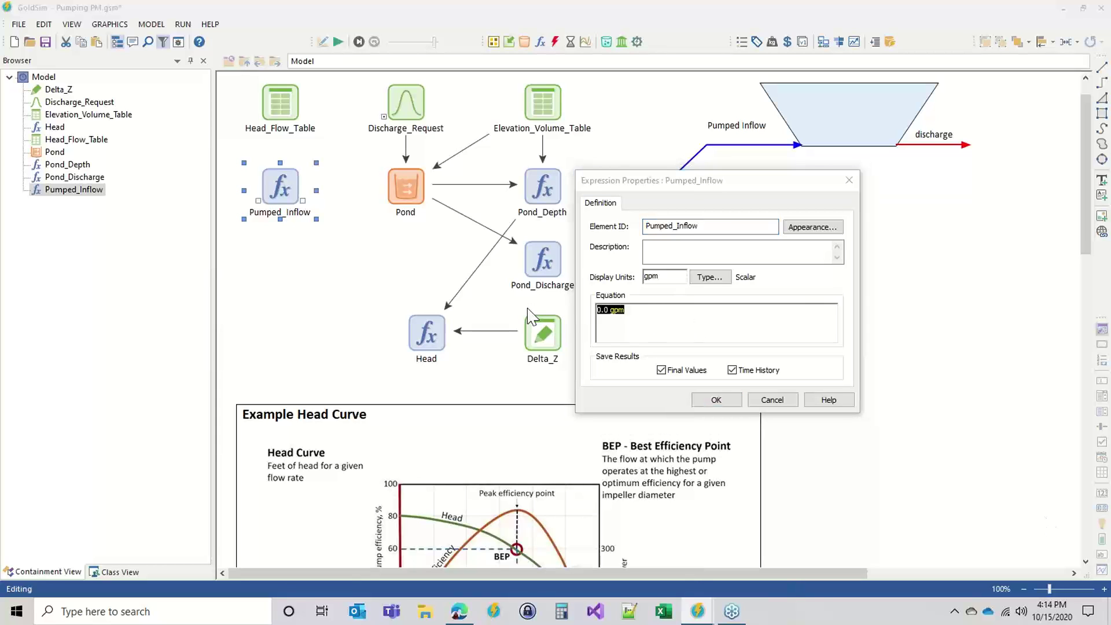
{"action": "type", "text": "Head"}
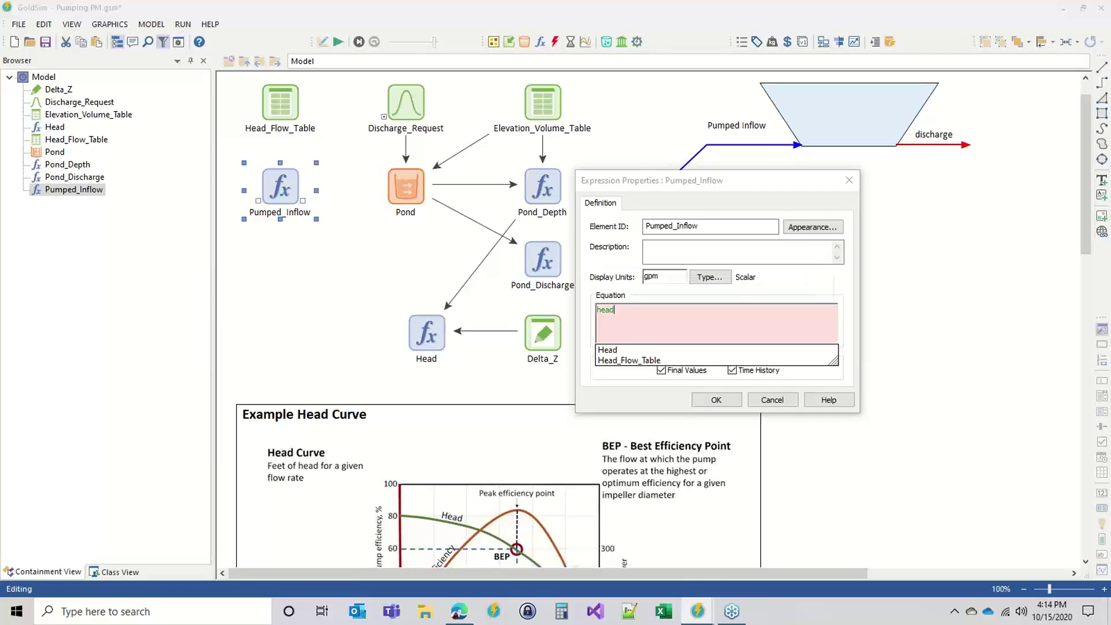
{"action": "key", "text": "Down"}
{"action": "key", "text": "Return"}
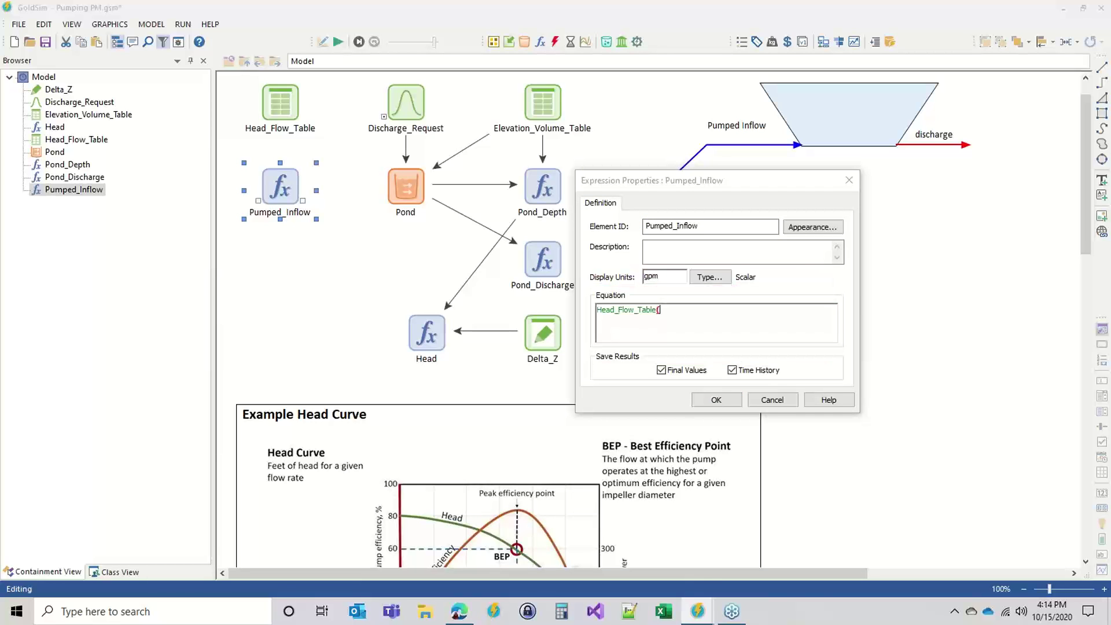
{"action": "type", "text": "(head)"}
{"action": "left_click", "coordinate": [716, 400]}
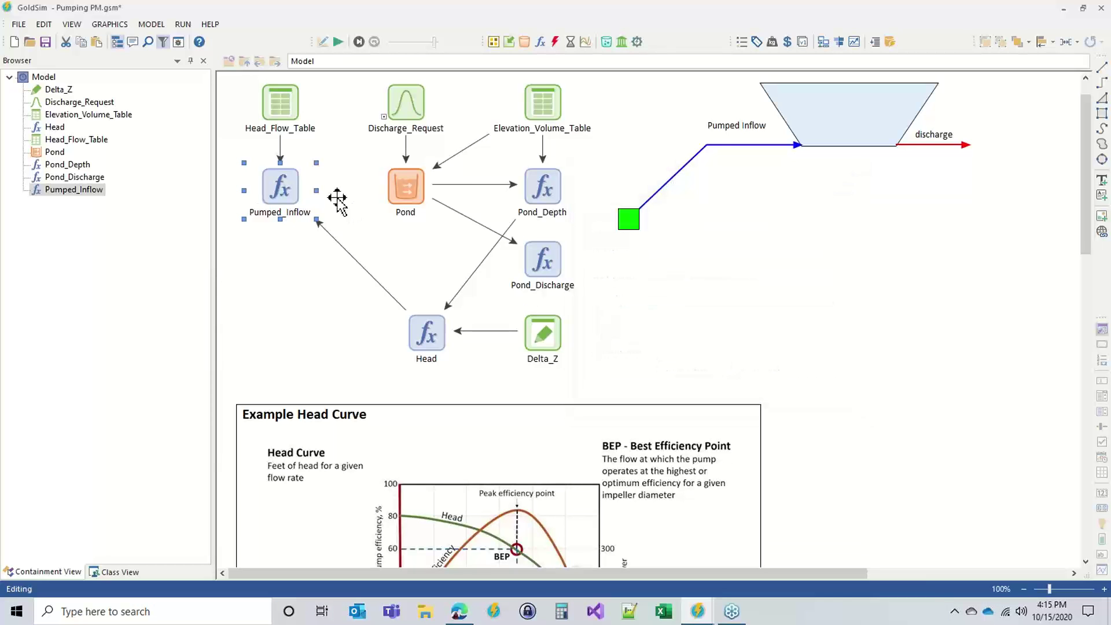
- Add Pumped_Inflow as an inflow to the Pond pool element
{"action": "left_click", "coordinate": [419, 183]}
{"action": "double_click", "coordinate": [419, 184]}
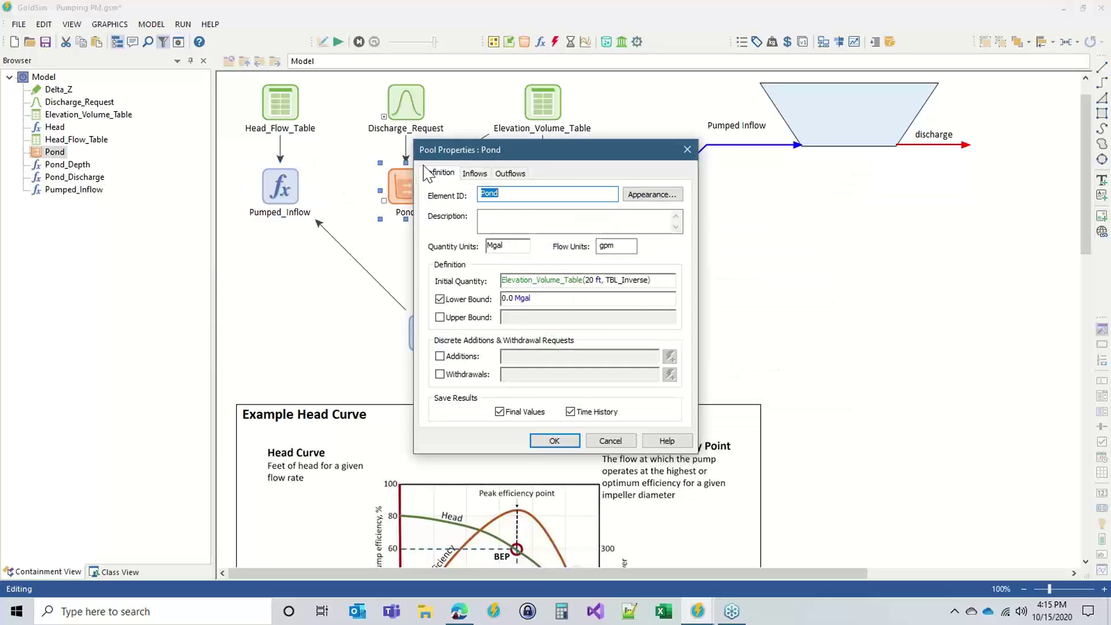
{"action": "left_click_drag", "start_coordinate": [434, 156], "coordinate": [605, 149]}
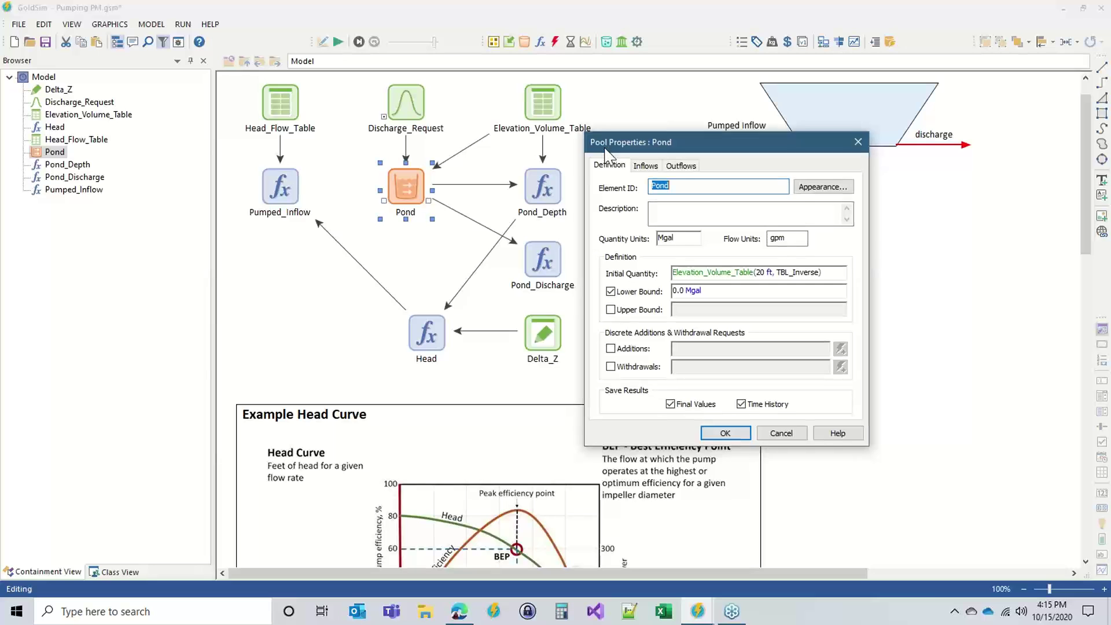
{"action": "left_click", "coordinate": [644, 166]}
{"action": "left_click", "coordinate": [635, 379]}
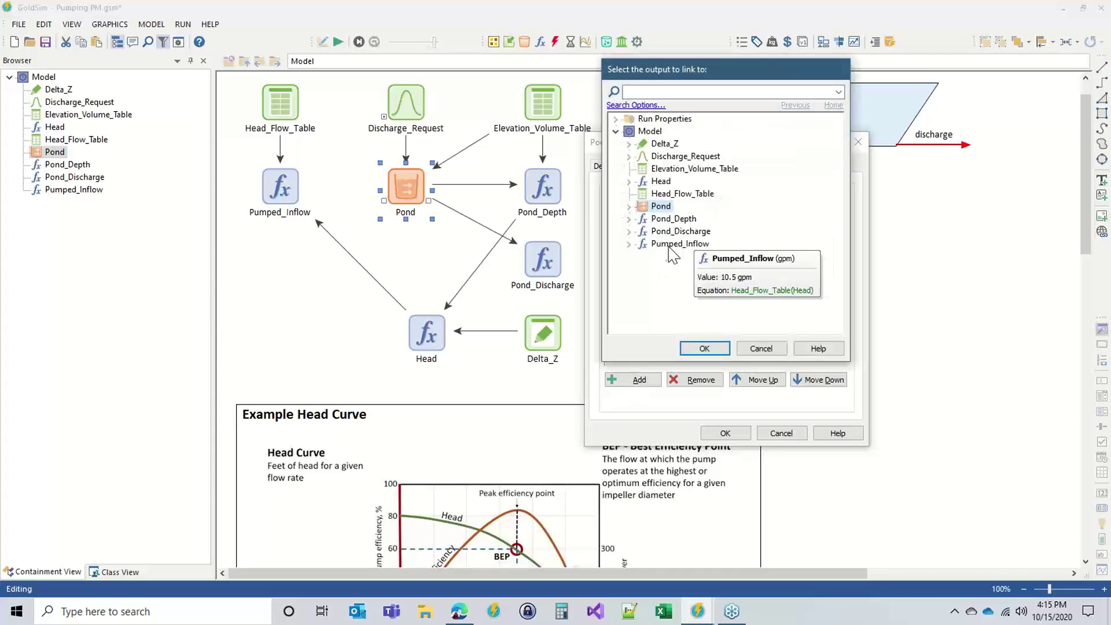
{"action": "double_click", "coordinate": [671, 244]}
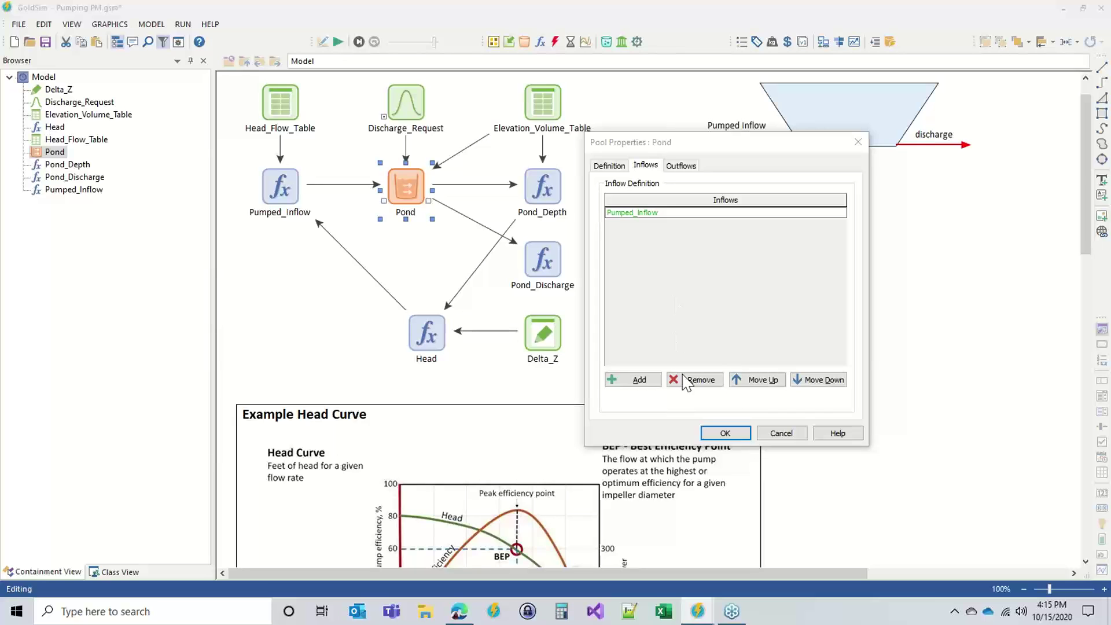
{"action": "left_click", "coordinate": [730, 433]}
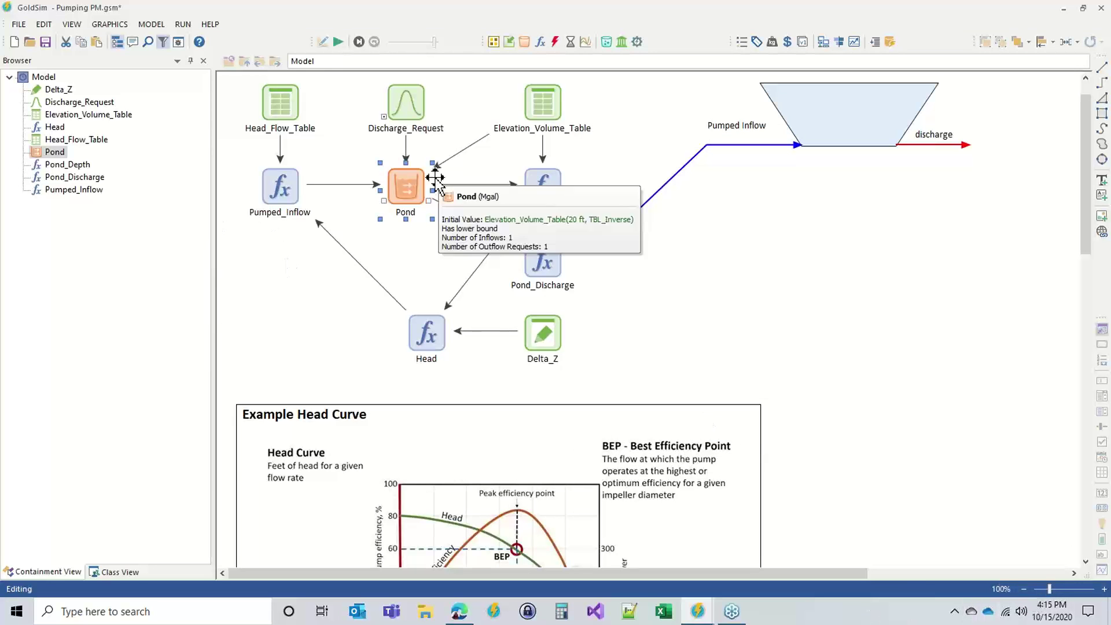
{"action": "left_click", "coordinate": [541, 201]}
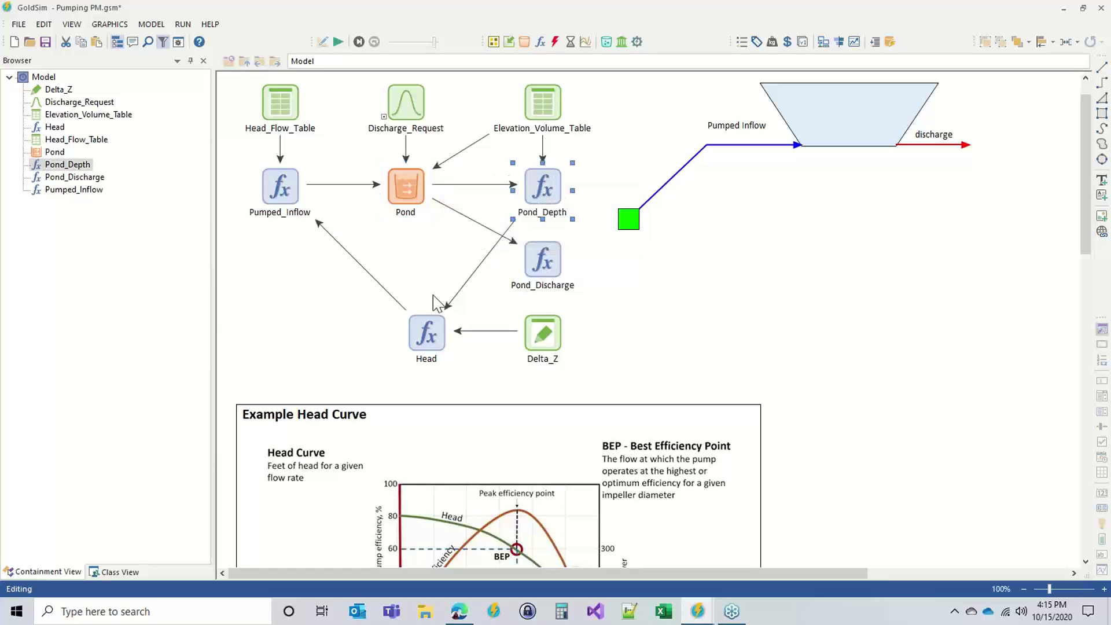
{"action": "left_click", "coordinate": [423, 332]}
{"action": "left_click", "coordinate": [282, 187]}
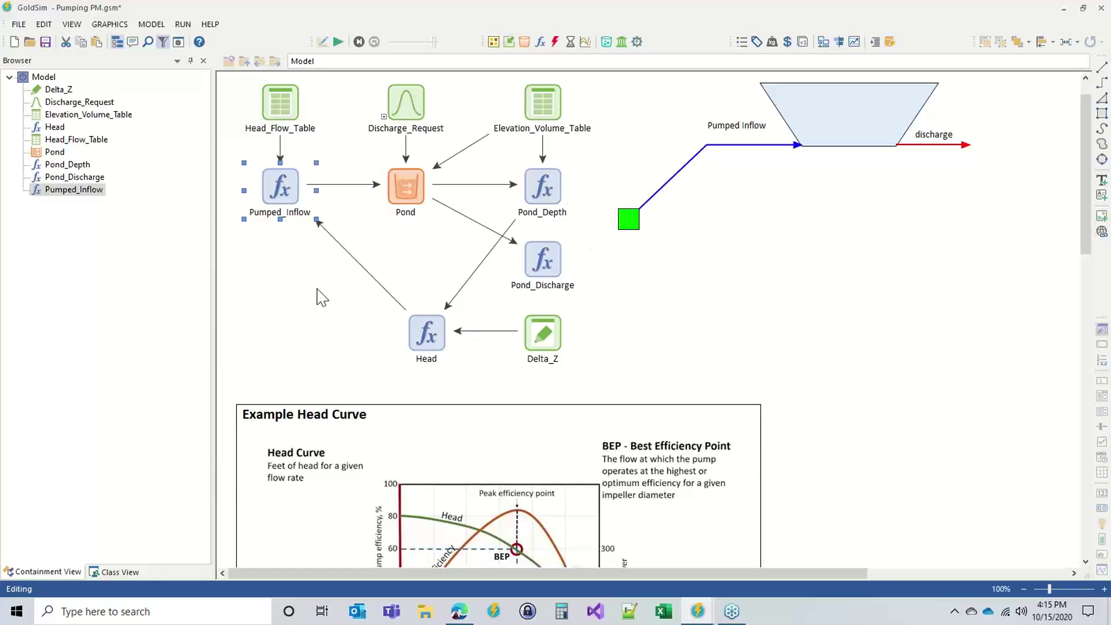
{"action": "left_click", "coordinate": [755, 361]}
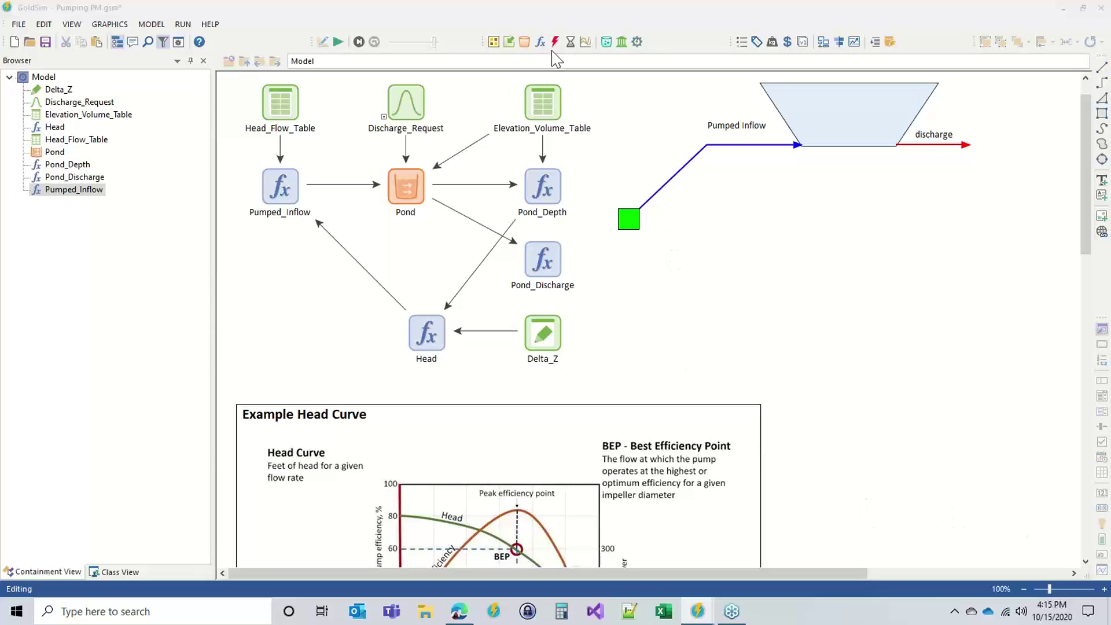
- Insert a time history result element below the pond sketch and name it Pumping and Water Depth
{"action": "left_click", "coordinate": [585, 42]}
{"action": "left_click", "coordinate": [631, 57]}
{"action": "left_click", "coordinate": [747, 250]}
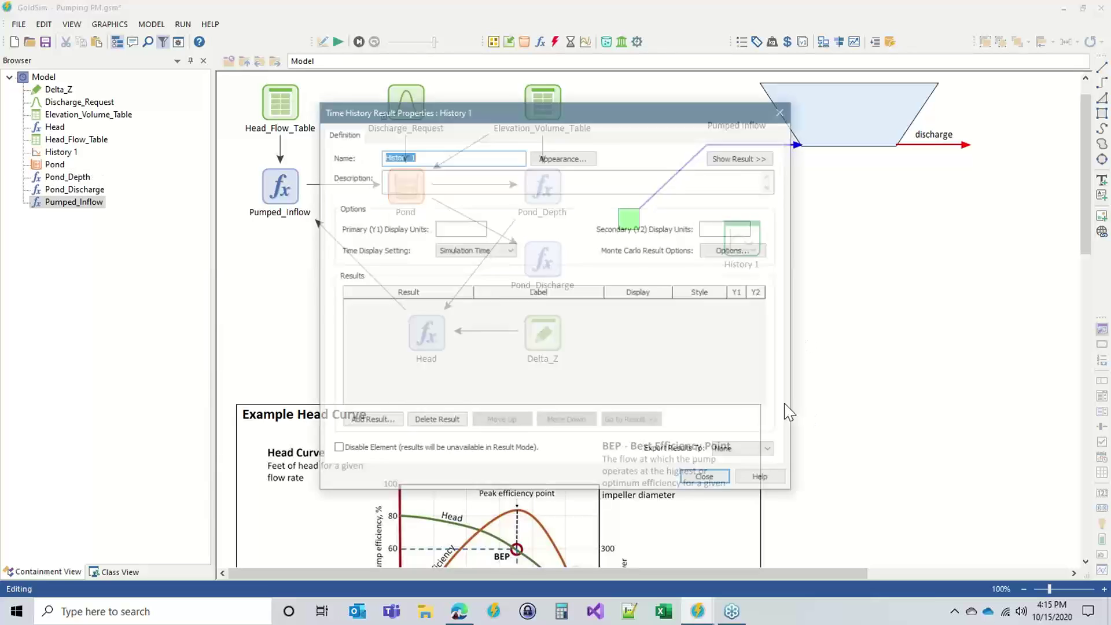
{"action": "type", "text": "Pumping and Water Depth"}
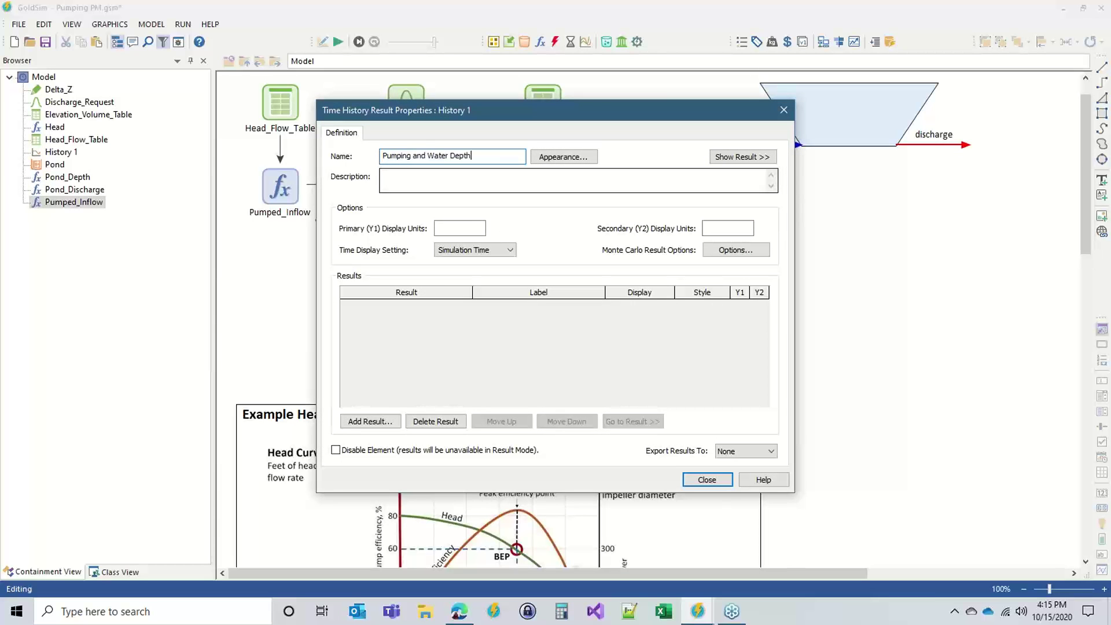
{"action": "left_click_drag", "start_coordinate": [519, 110], "coordinate": [770, 57]}
{"action": "left_click", "coordinate": [620, 371]}
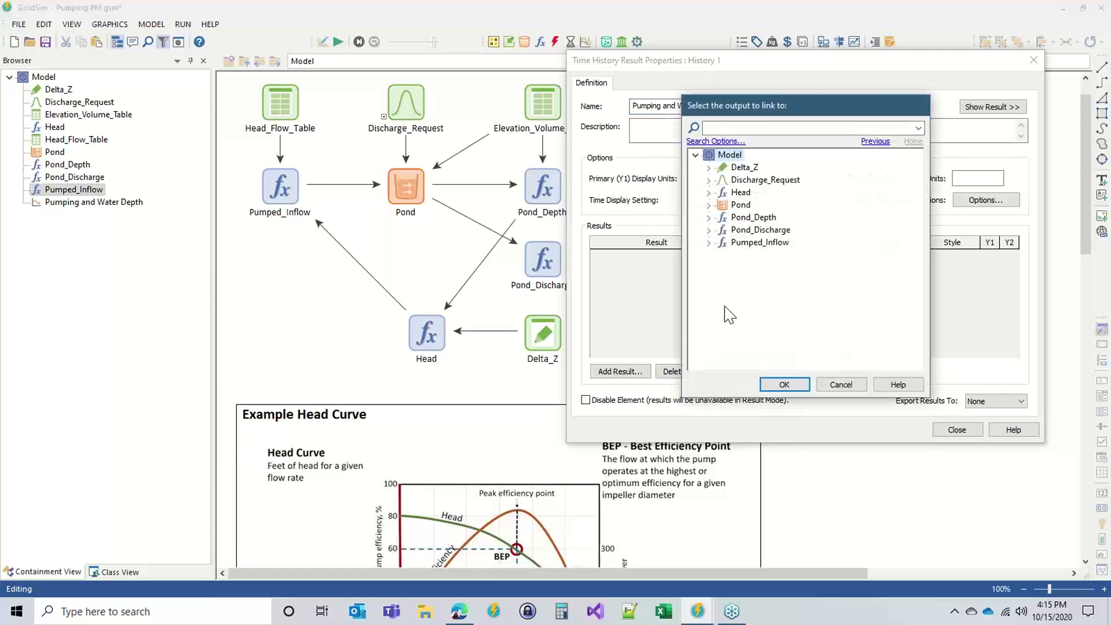
{"action": "double_click", "coordinate": [742, 243]}
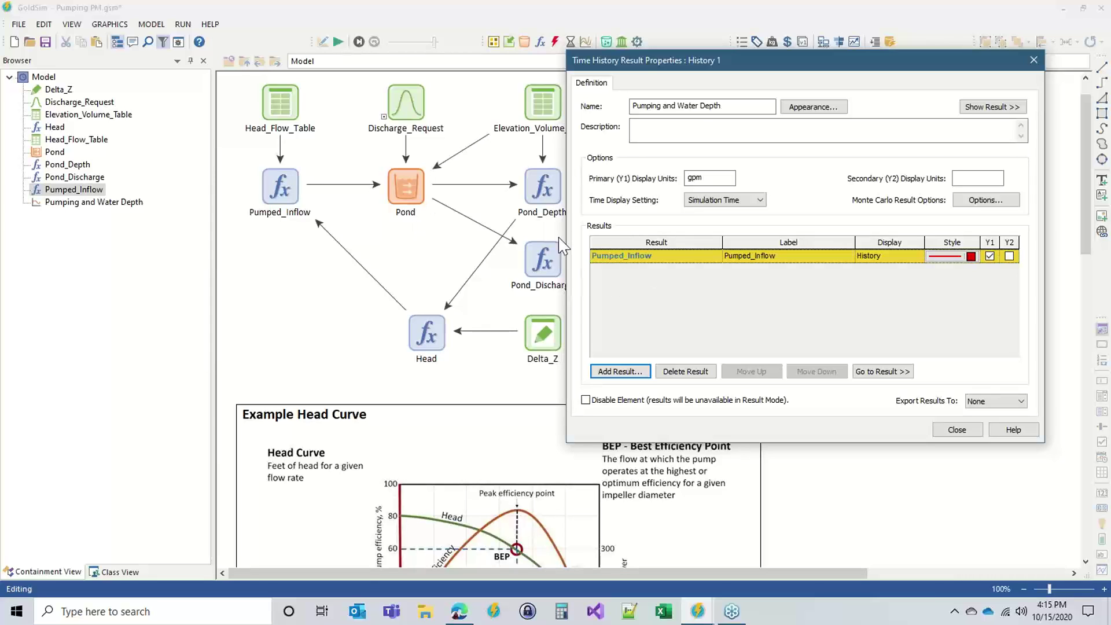
{"action": "left_click", "coordinate": [684, 372]}
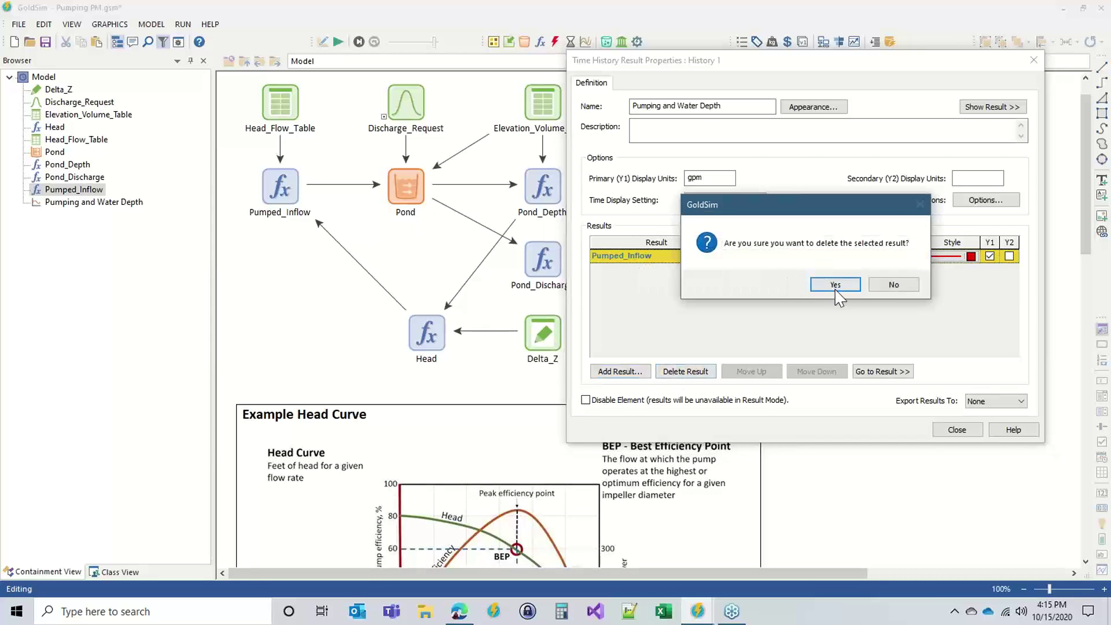
{"action": "left_click", "coordinate": [836, 284]}
- Add the Pond element's Total_Inflow and Total_Outflow outputs to the time history results
{"action": "left_click", "coordinate": [620, 371]}
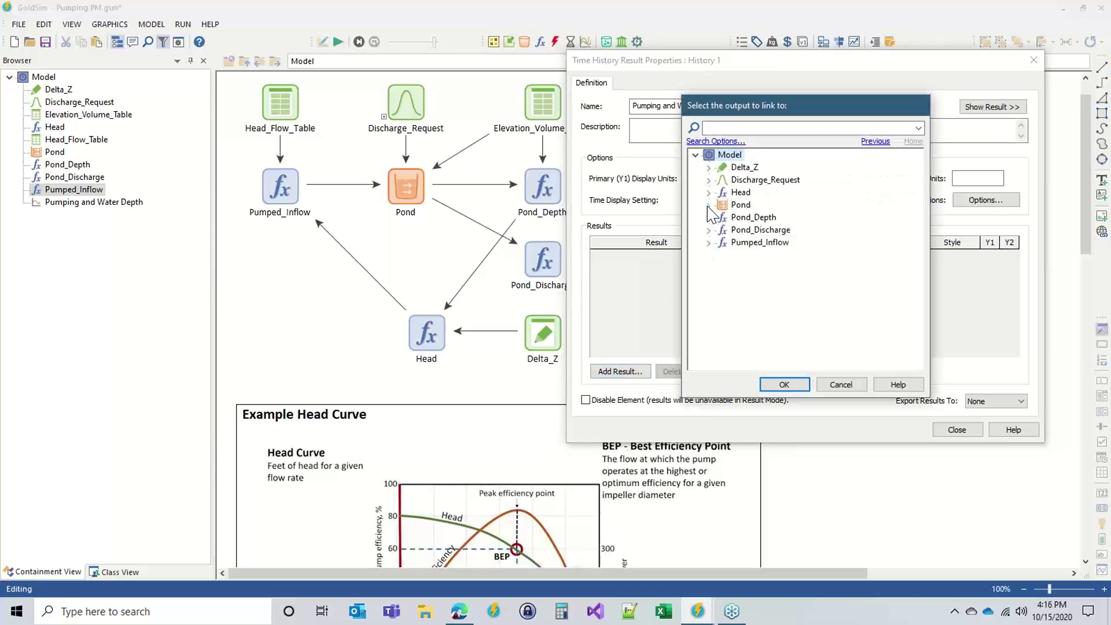
{"action": "left_click", "coordinate": [709, 205]}
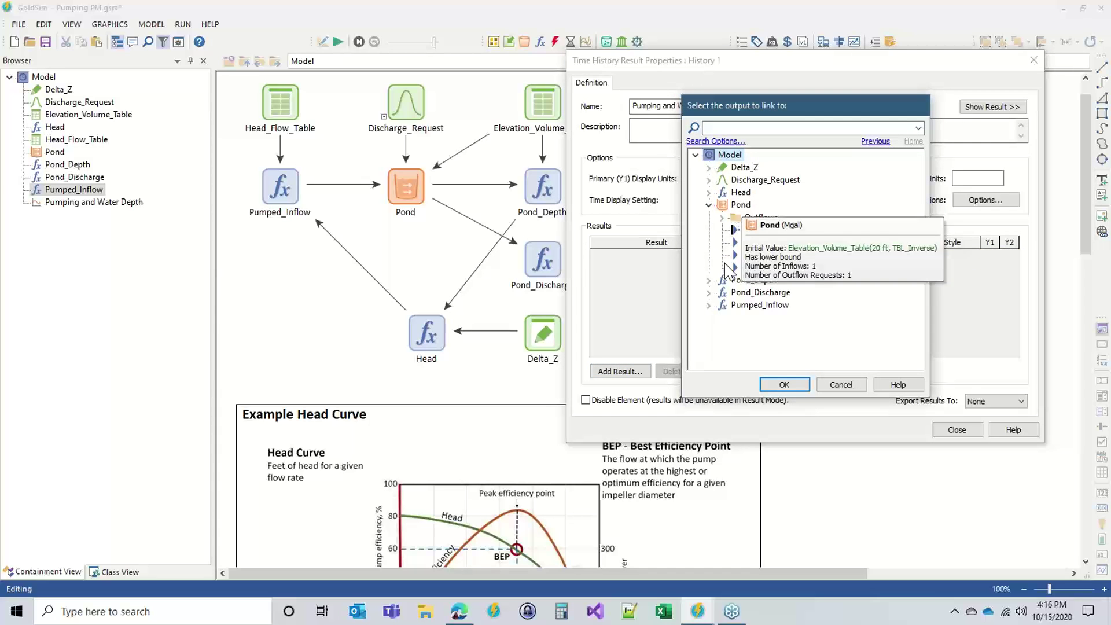
{"action": "left_click", "coordinate": [766, 242]}
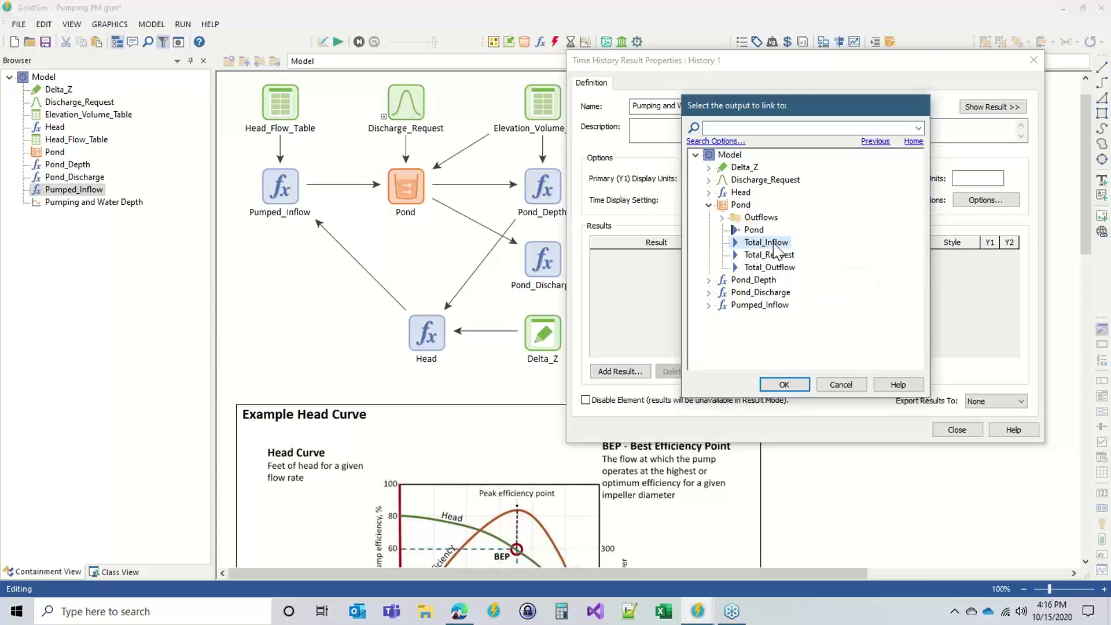
{"action": "left_click", "coordinate": [783, 385]}
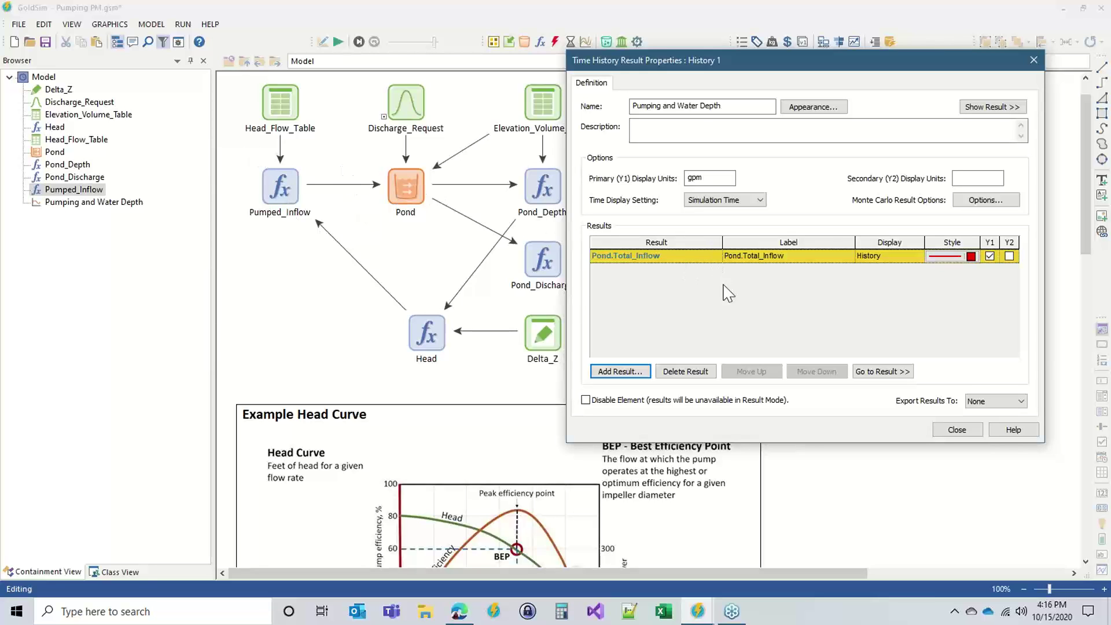
{"action": "left_click", "coordinate": [620, 372]}
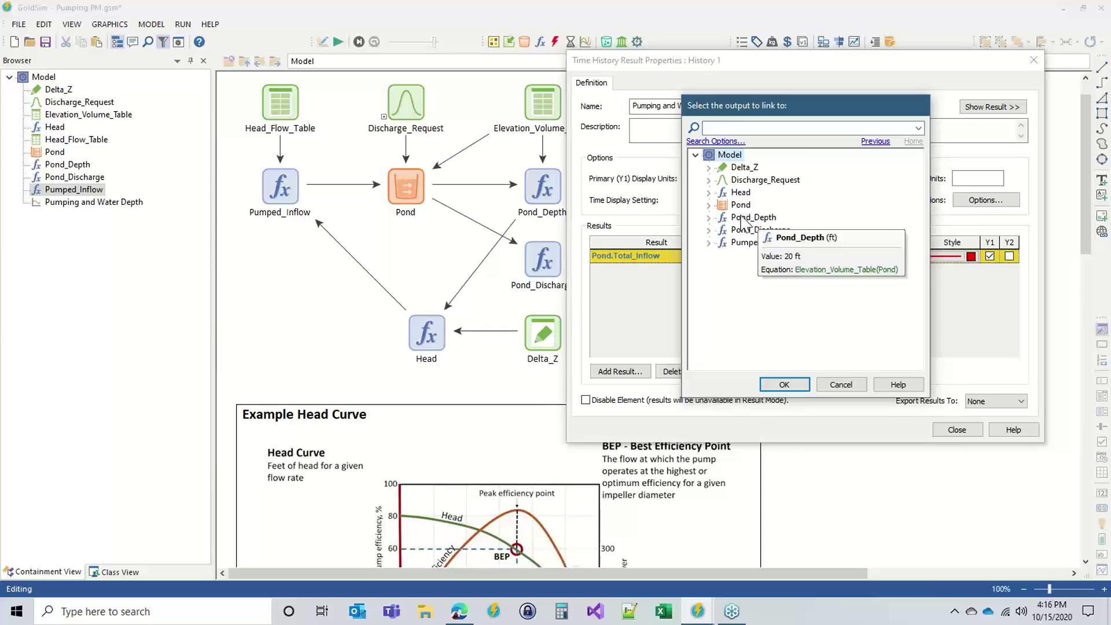
{"action": "left_click", "coordinate": [708, 205]}
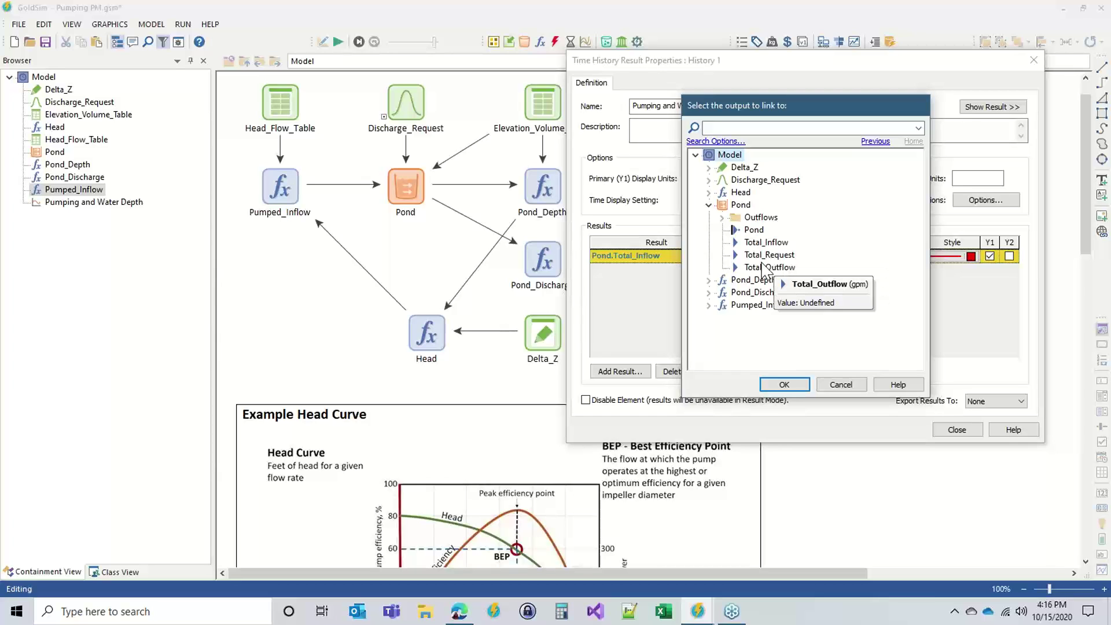
{"action": "left_click", "coordinate": [757, 270]}
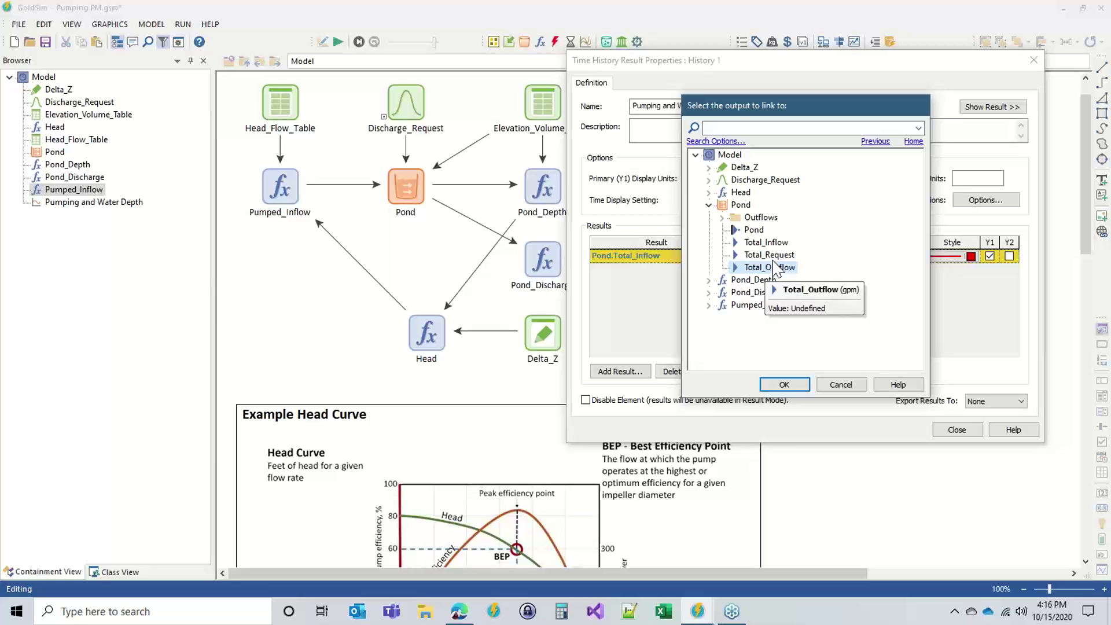
{"action": "left_click", "coordinate": [784, 384]}
- Add the Head expression as a third result in the time history element
{"action": "left_click", "coordinate": [620, 372]}
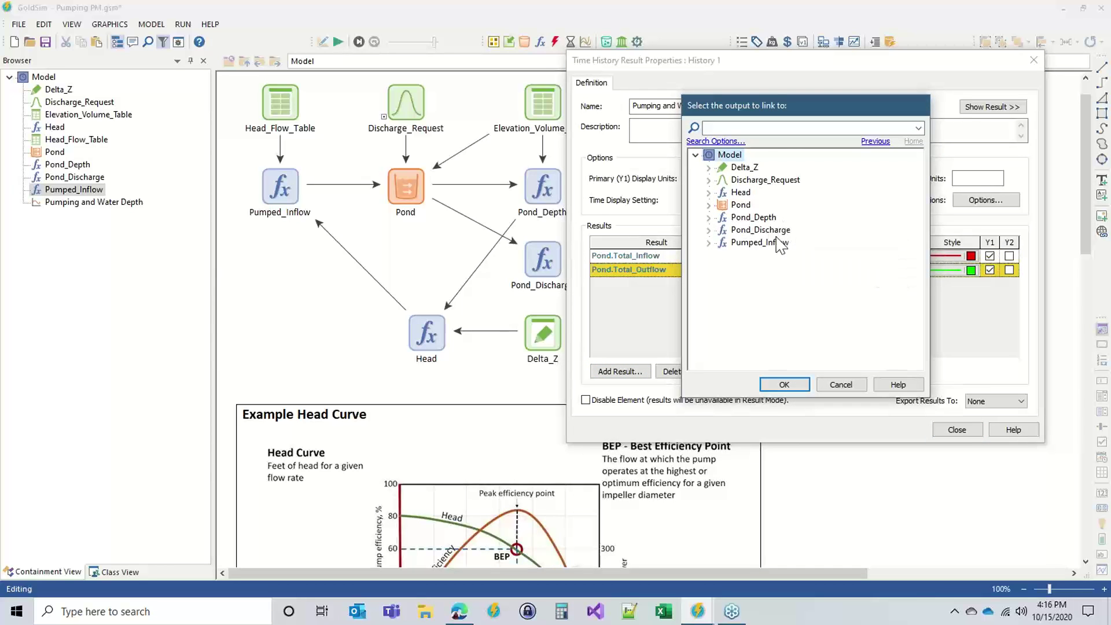
{"action": "left_click", "coordinate": [743, 218]}
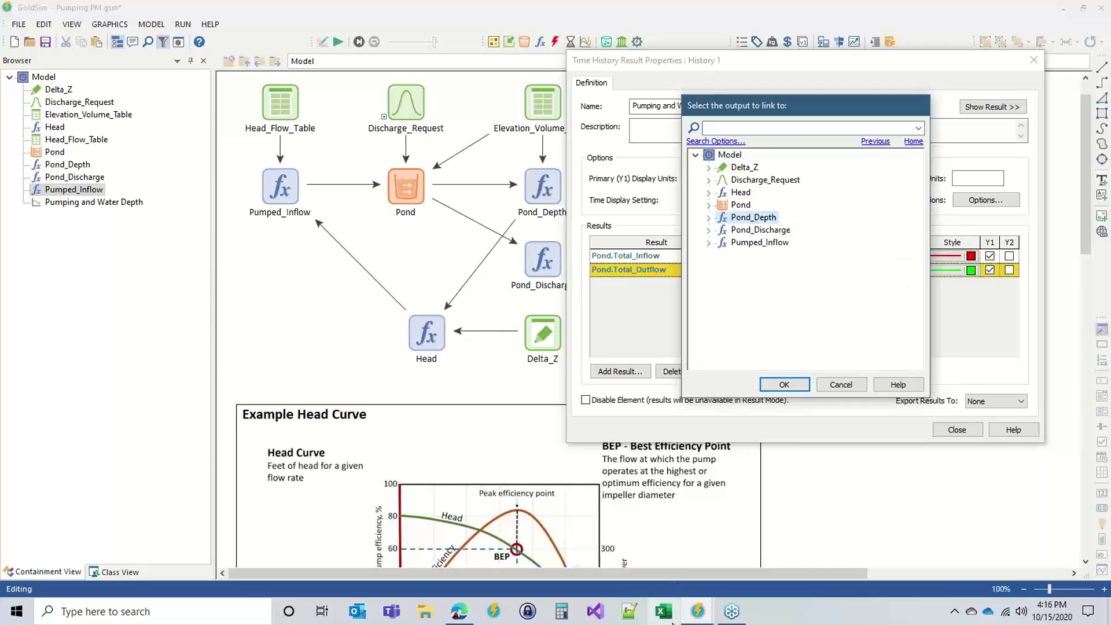
{"action": "left_click", "coordinate": [740, 193]}
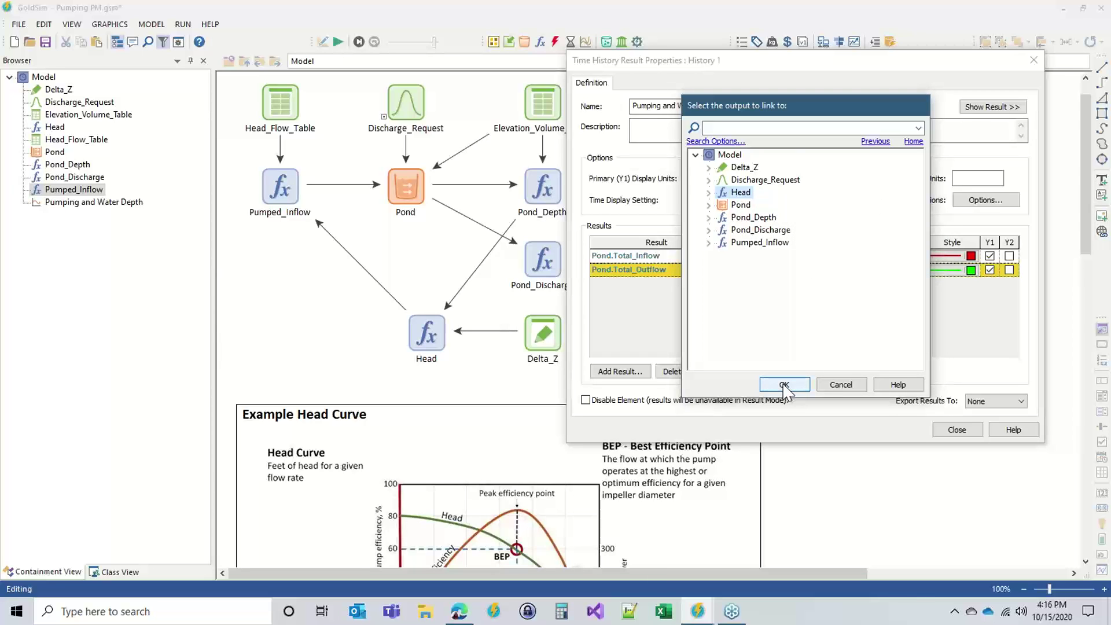
{"action": "mouse_move", "coordinate": [750, 246]}
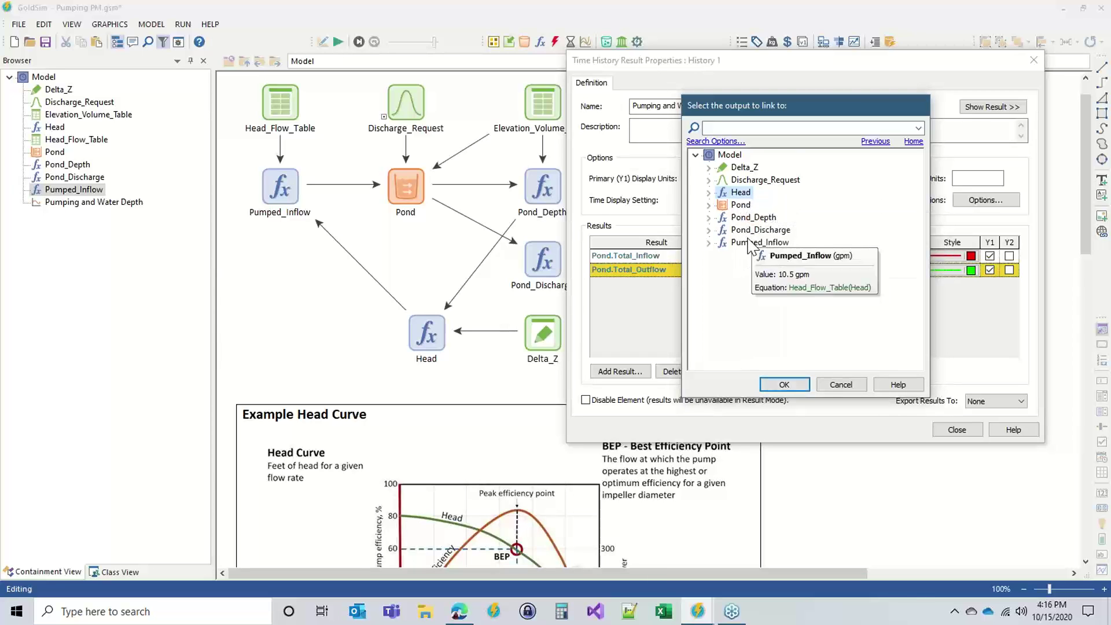
{"action": "mouse_move", "coordinate": [742, 200]}
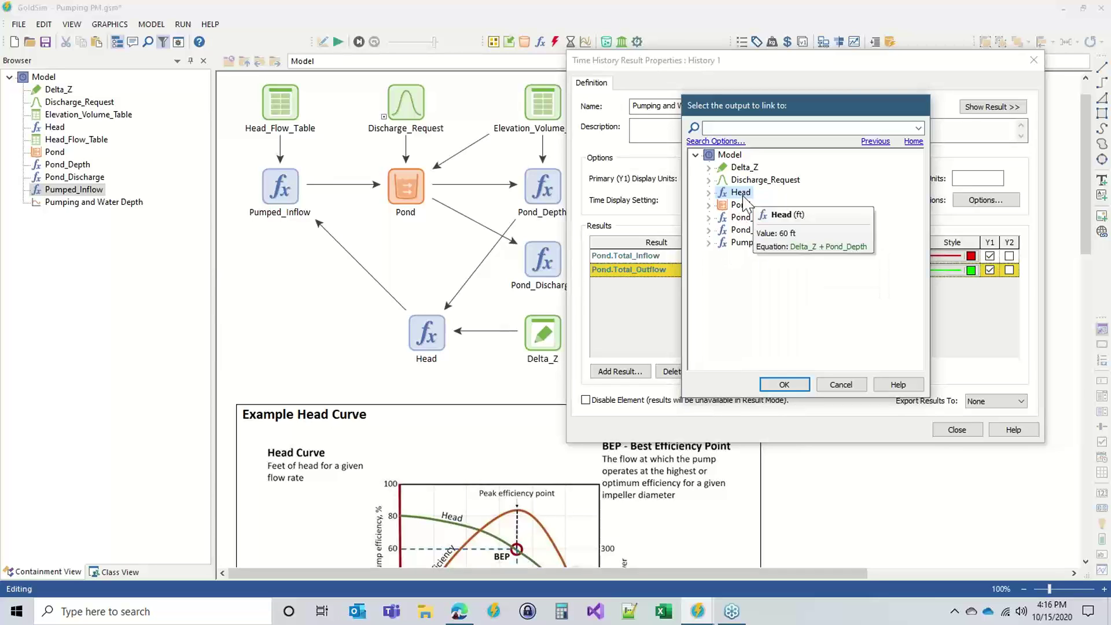
{"action": "left_click", "coordinate": [783, 384]}
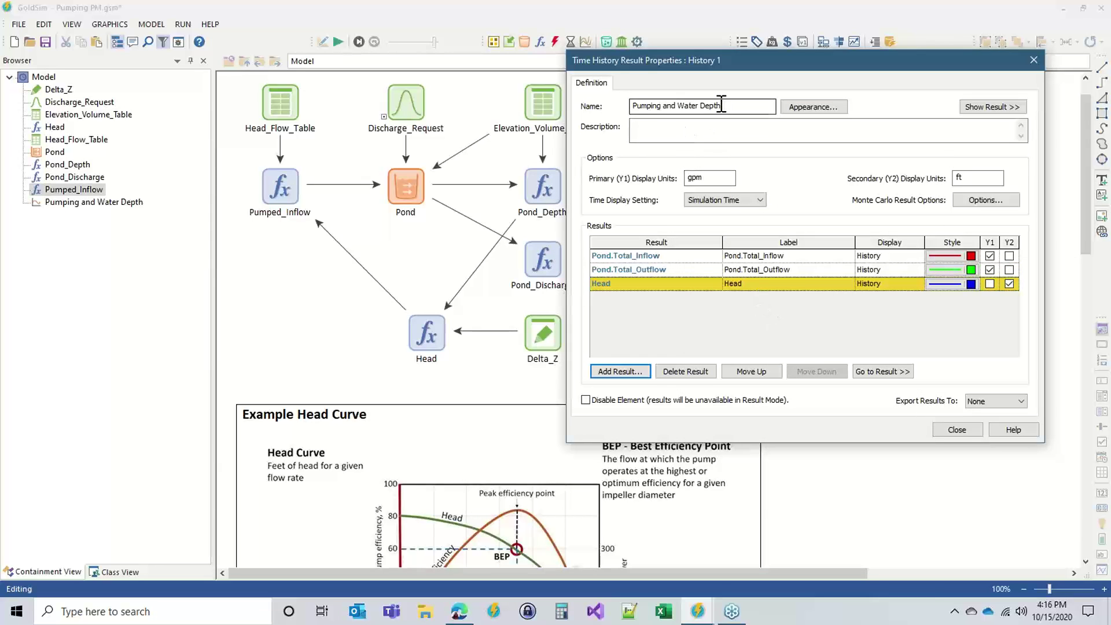
- Rename the time history result element to Pumping and Head
{"action": "left_click_drag", "start_coordinate": [722, 106], "coordinate": [681, 103]}
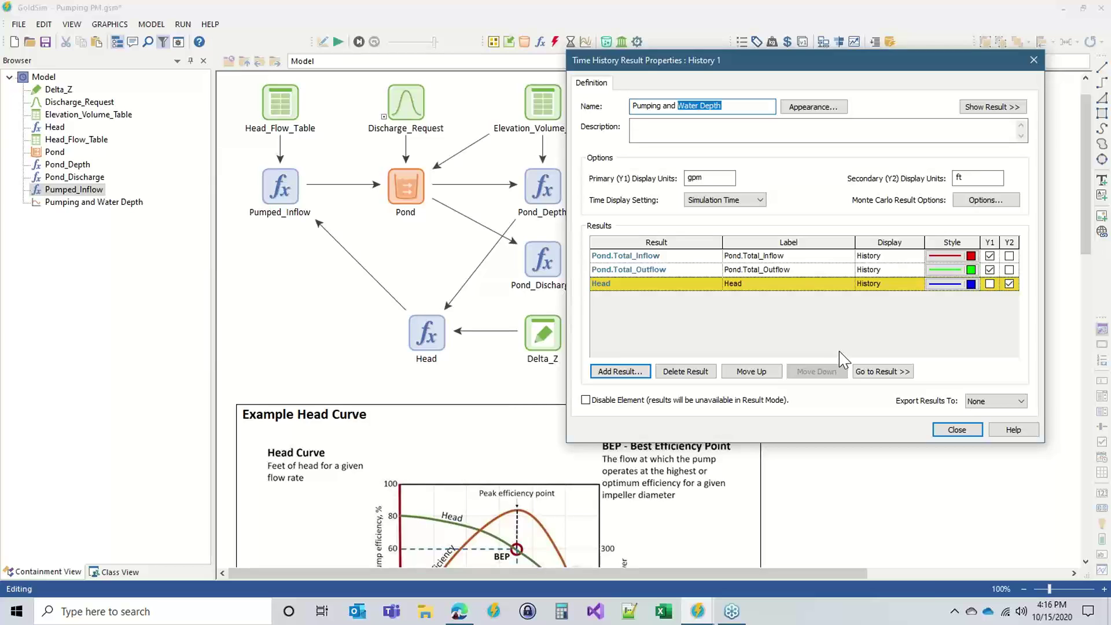
{"action": "type", "text": "Head"}
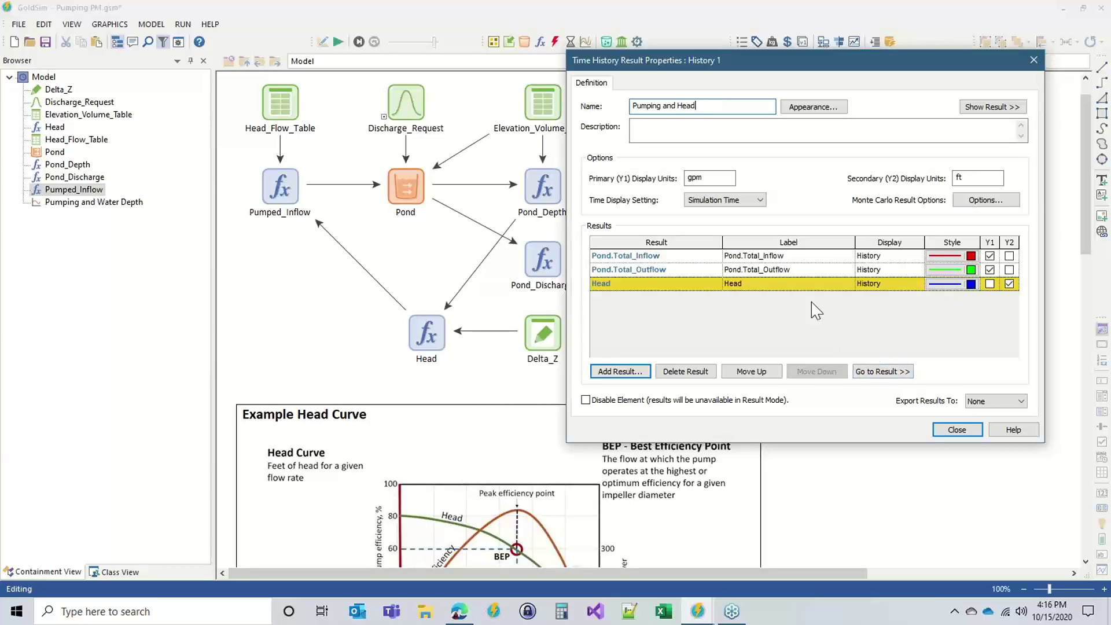
{"action": "left_click", "coordinate": [764, 256]}
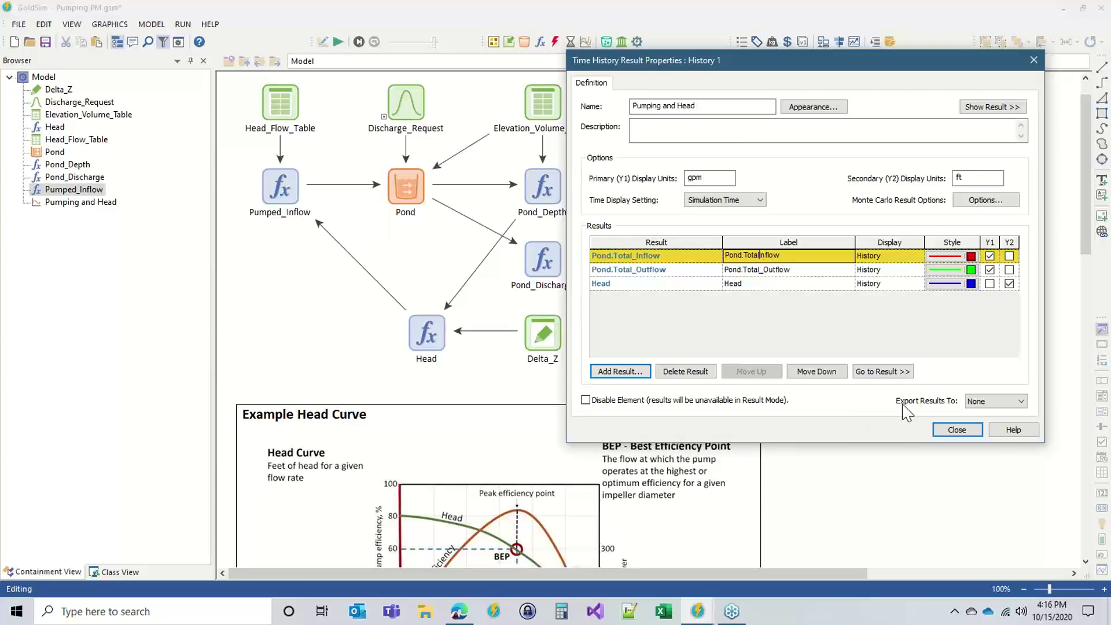
- Shorten the labels of the Pond.Total_Inflow and Pond.Total_Outflow results to Inflow and Outflow
{"action": "left_click", "coordinate": [765, 270]}
{"action": "key", "text": "BackSpace"}
{"action": "key", "text": "BackSpace"}
{"action": "key", "text": "BackSpace"}
{"action": "key", "text": "BackSpace"}
{"action": "key", "text": "BackSpace"}
{"action": "key", "text": "BackSpace"}
{"action": "key", "text": "BackSpace"}
{"action": "key", "text": "BackSpace"}
{"action": "key", "text": "BackSpace"}
{"action": "key", "text": "BackSpace"}
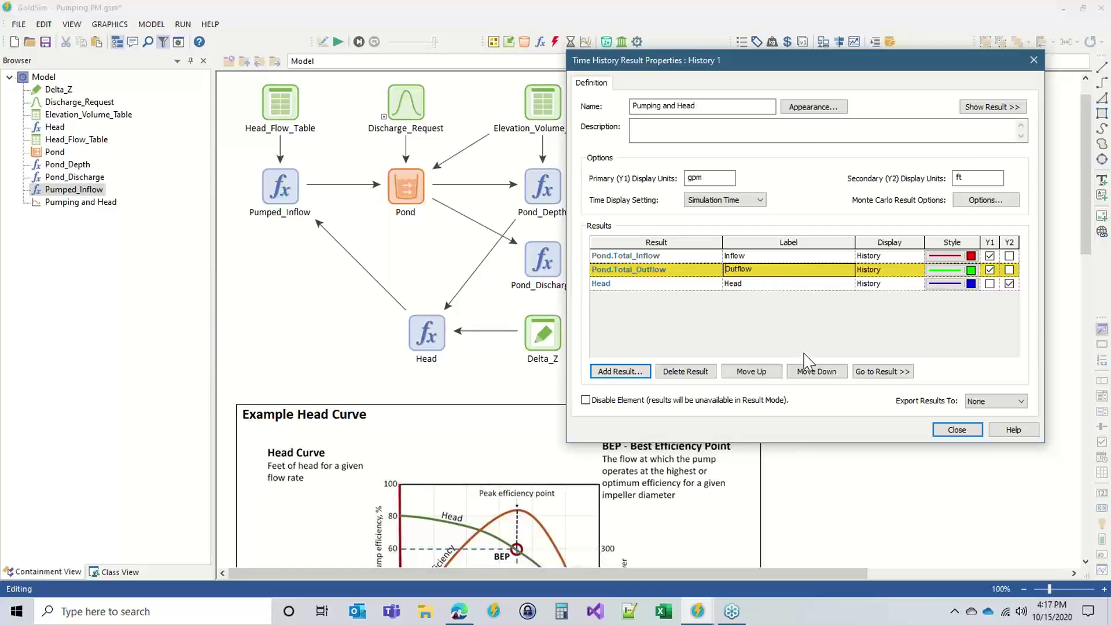
{"action": "left_click", "coordinate": [955, 429]}
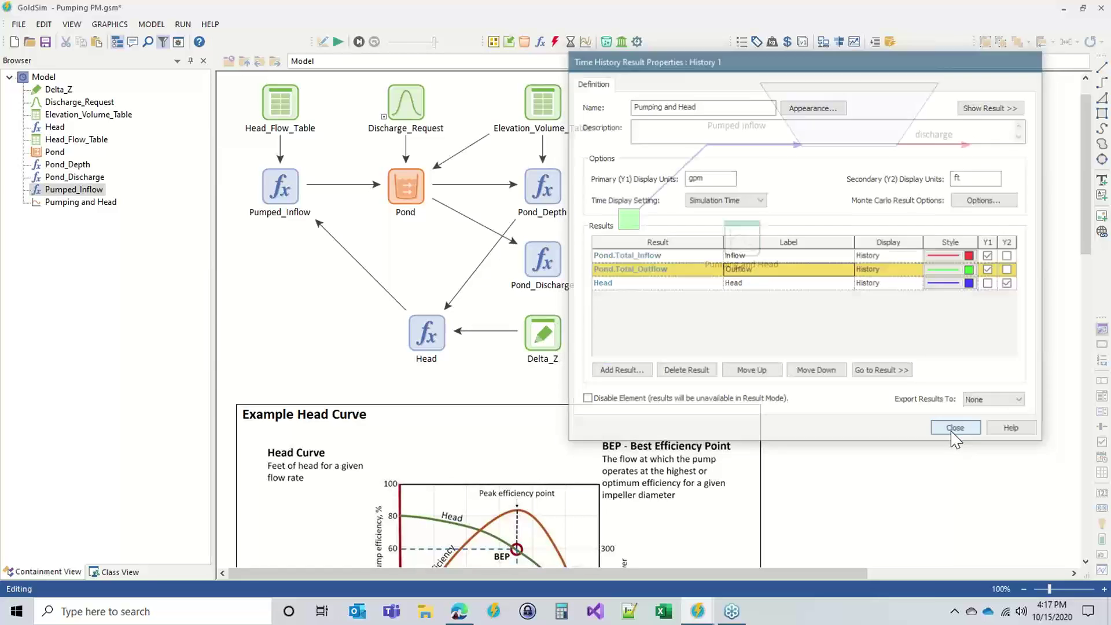
- Run the simulation and display the Pumping and Head chart beside the main model elements
{"action": "left_click", "coordinate": [338, 41]}
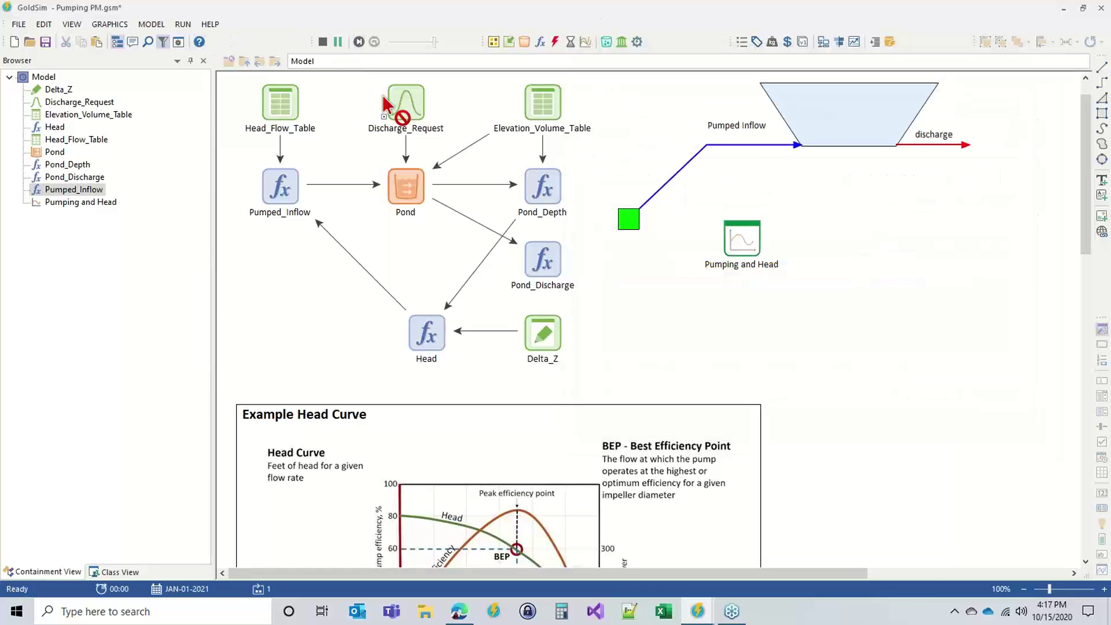
{"action": "left_click", "coordinate": [558, 324]}
{"action": "left_click", "coordinate": [739, 239]}
{"action": "double_click", "coordinate": [740, 238]}
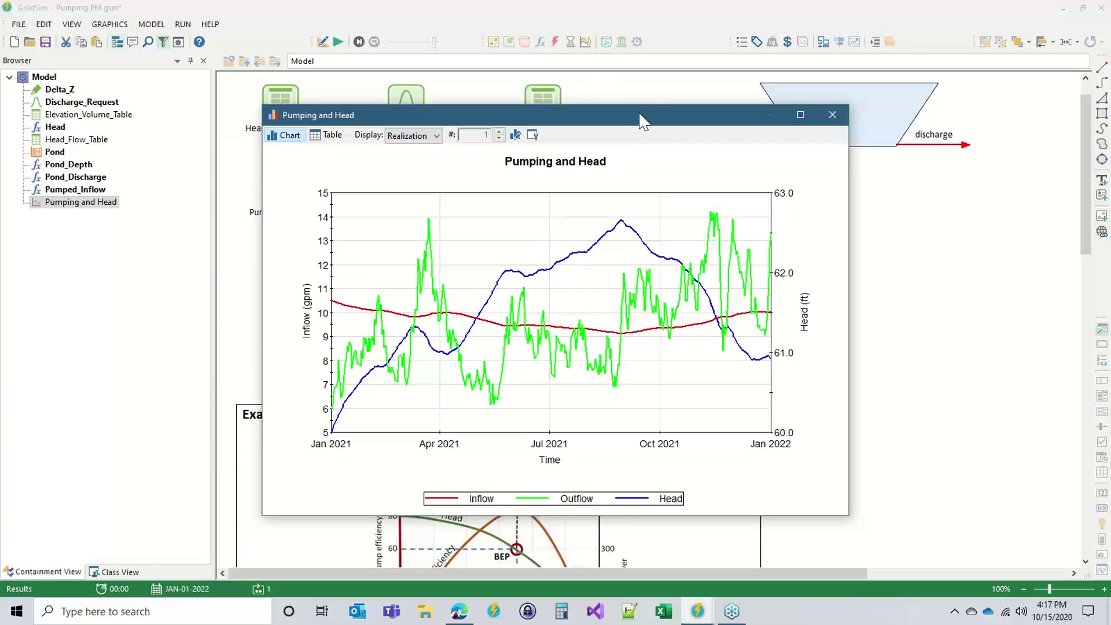
{"action": "left_click_drag", "start_coordinate": [640, 116], "coordinate": [832, 32]}
- Reduce the line width of the Pond.Total_Outflow result to 1 in the Pumping and Head chart
{"action": "left_click", "coordinate": [726, 51]}
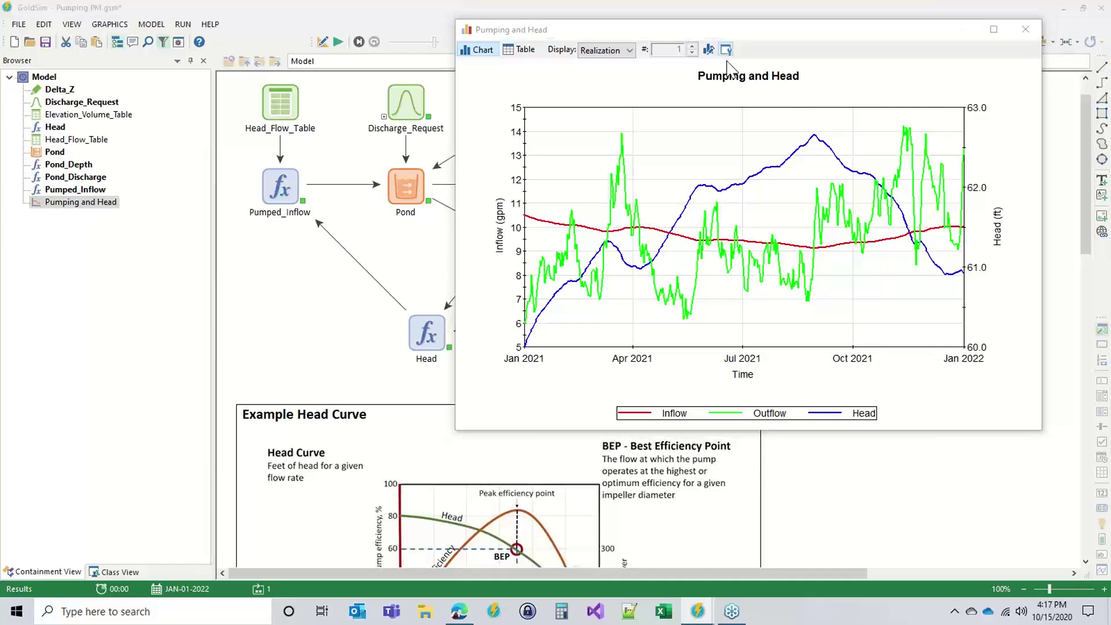
{"action": "left_click", "coordinate": [701, 320]}
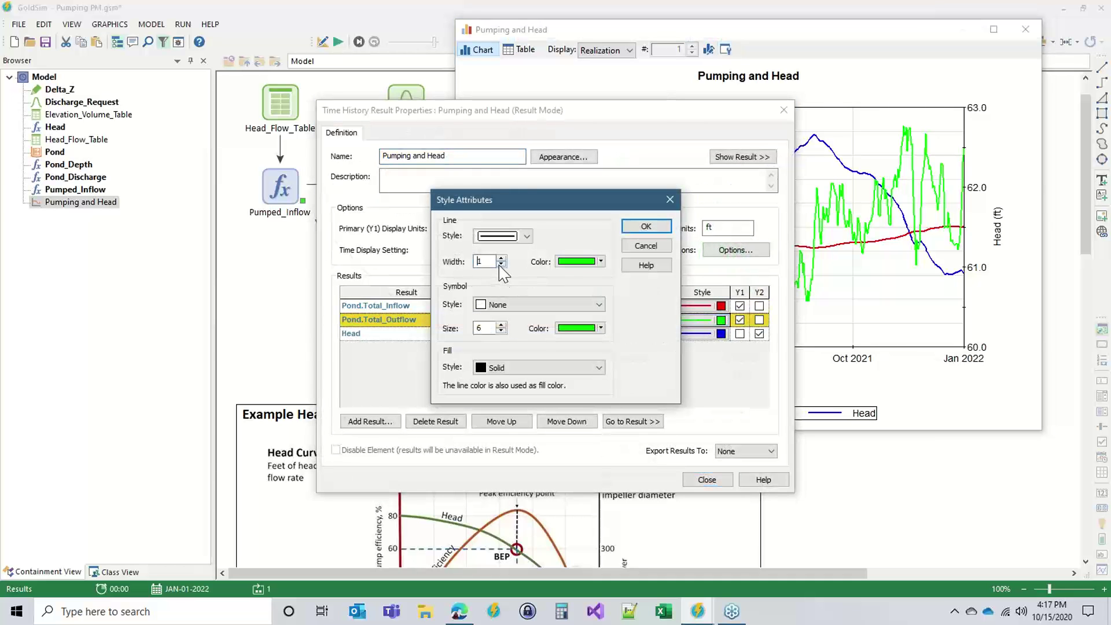
{"action": "left_click", "coordinate": [646, 226]}
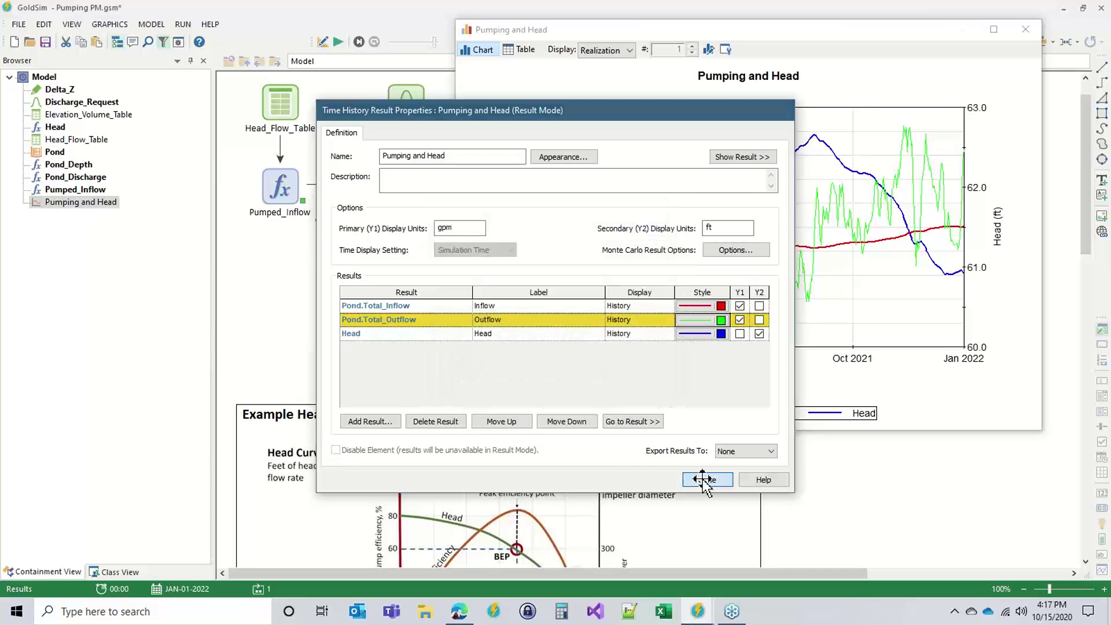
{"action": "left_click", "coordinate": [706, 479]}
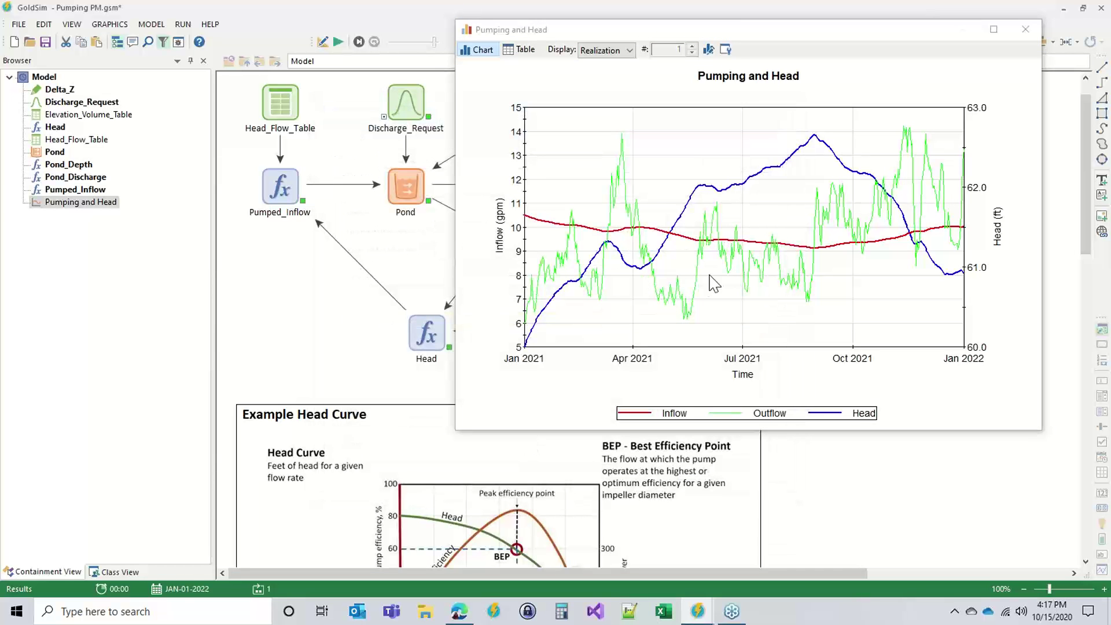
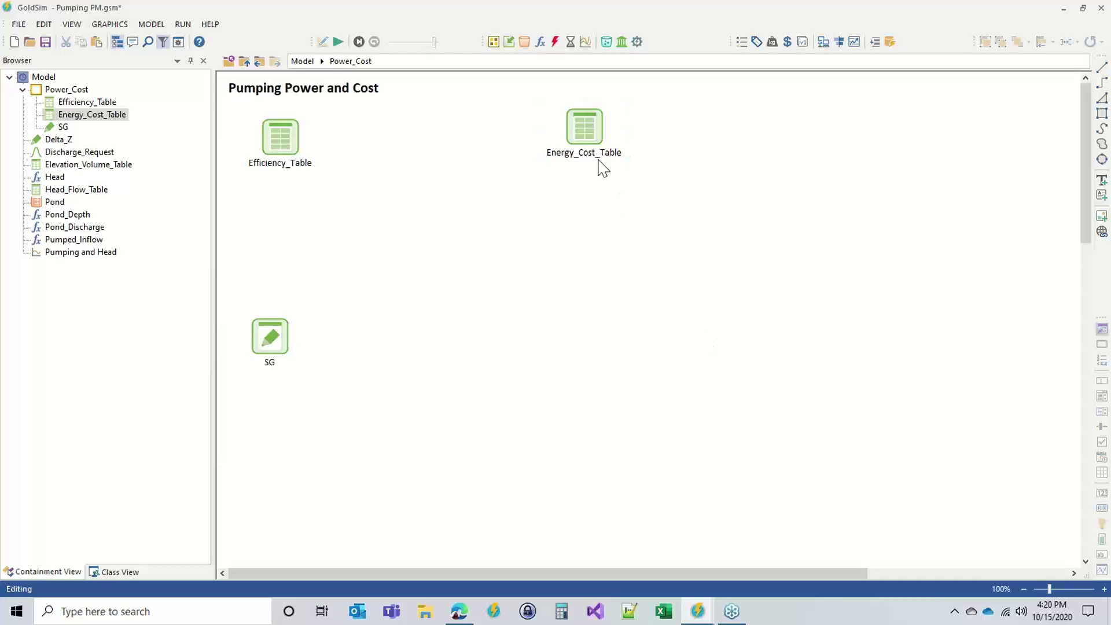
- Align Energy_Cost_Table and SG with Efficiency_Table in the Power_Cost container, and check Efficiency_Table's definition
{"action": "left_click_drag", "start_coordinate": [581, 131], "coordinate": [584, 142]}
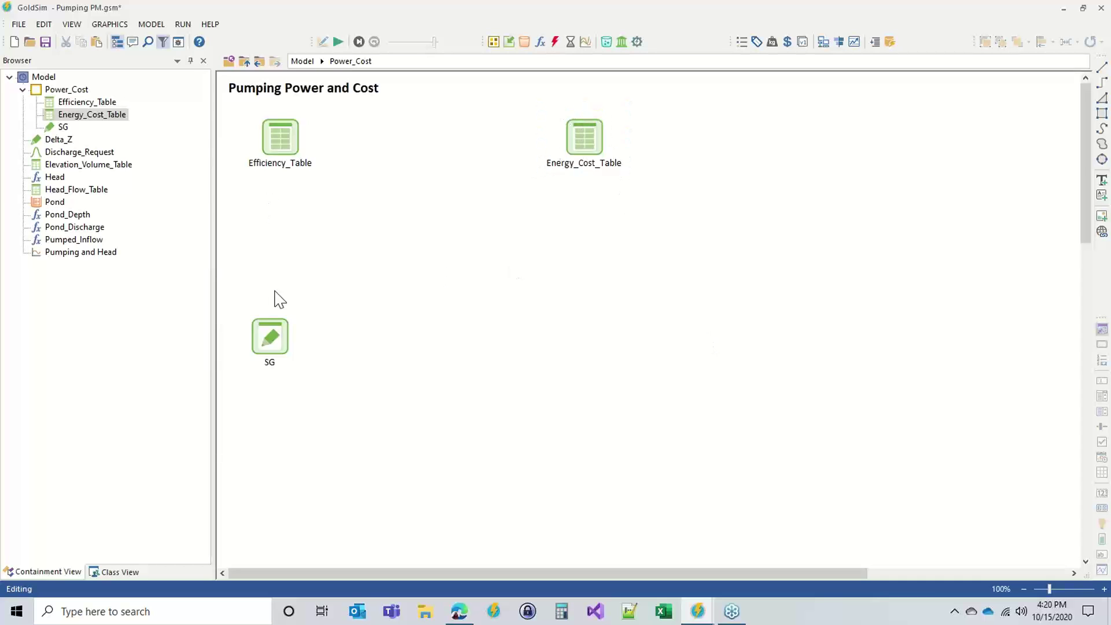
{"action": "left_click_drag", "start_coordinate": [266, 335], "coordinate": [277, 345]}
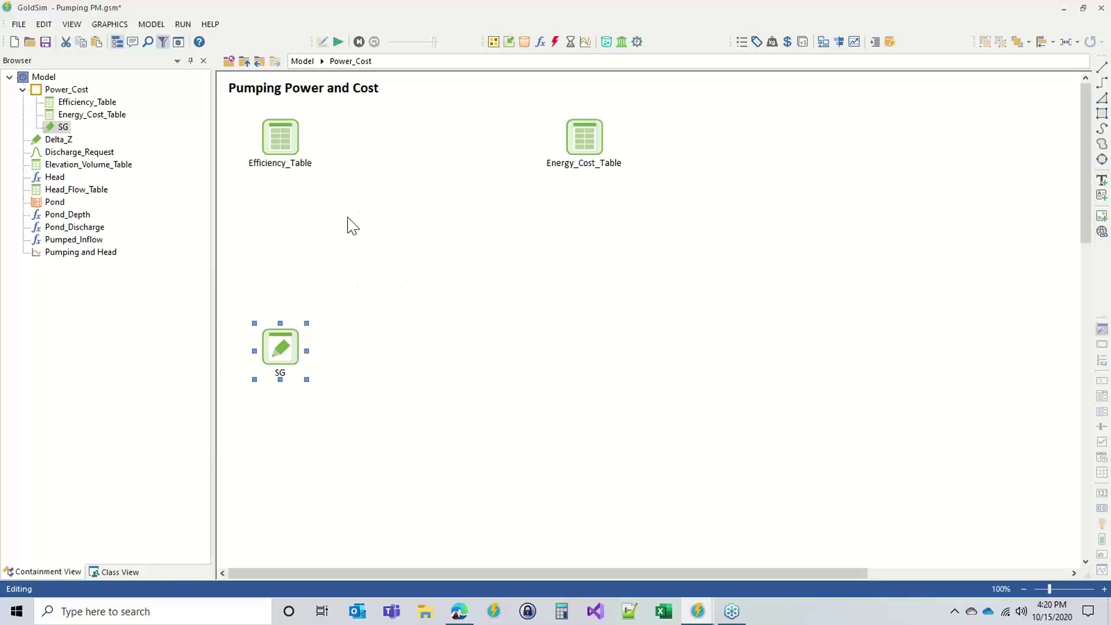
{"action": "double_click", "coordinate": [280, 137]}
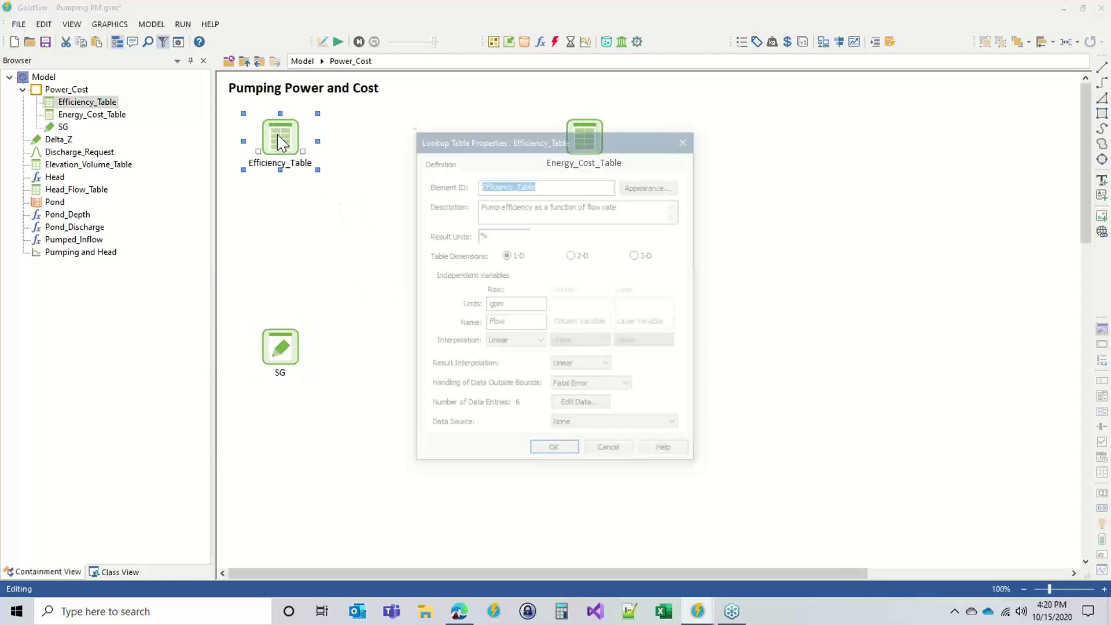
{"action": "left_click", "coordinate": [554, 452]}
- Copy the Example Head Curve figure from the top-level model into the Power_Cost container, below Energy_Cost_Table
{"action": "left_click", "coordinate": [243, 61]}
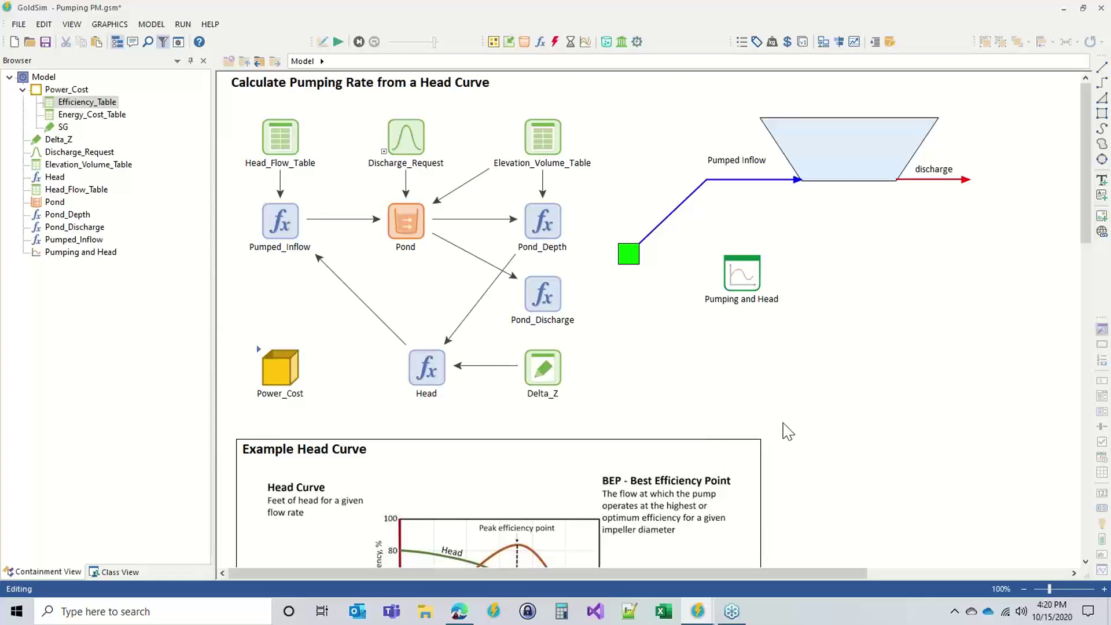
{"action": "scroll", "coordinate": [793, 422], "scroll_direction": "down", "scroll_amount": 3}
{"action": "left_click", "coordinate": [699, 495]}
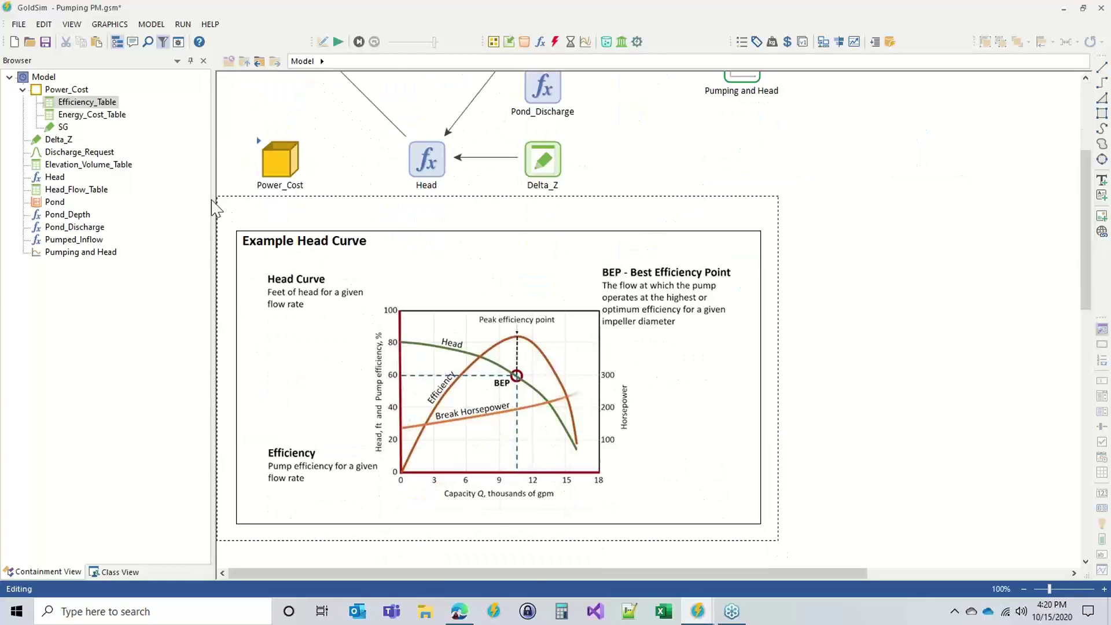
{"action": "double_click", "coordinate": [280, 159]}
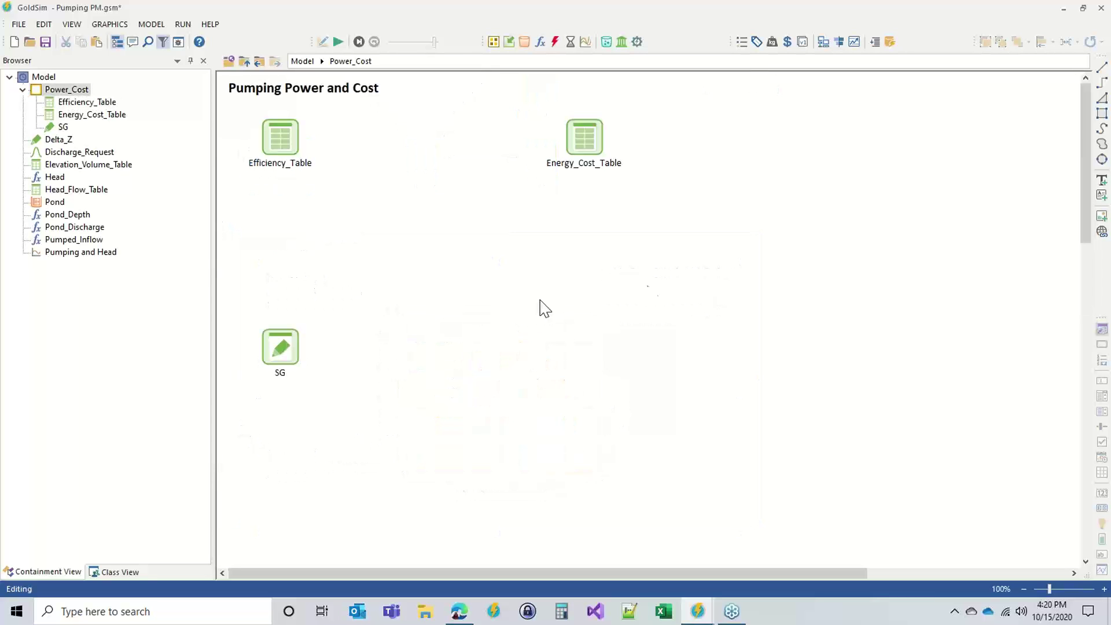
{"action": "scroll", "coordinate": [682, 290], "scroll_direction": "right", "scroll_amount": 2}
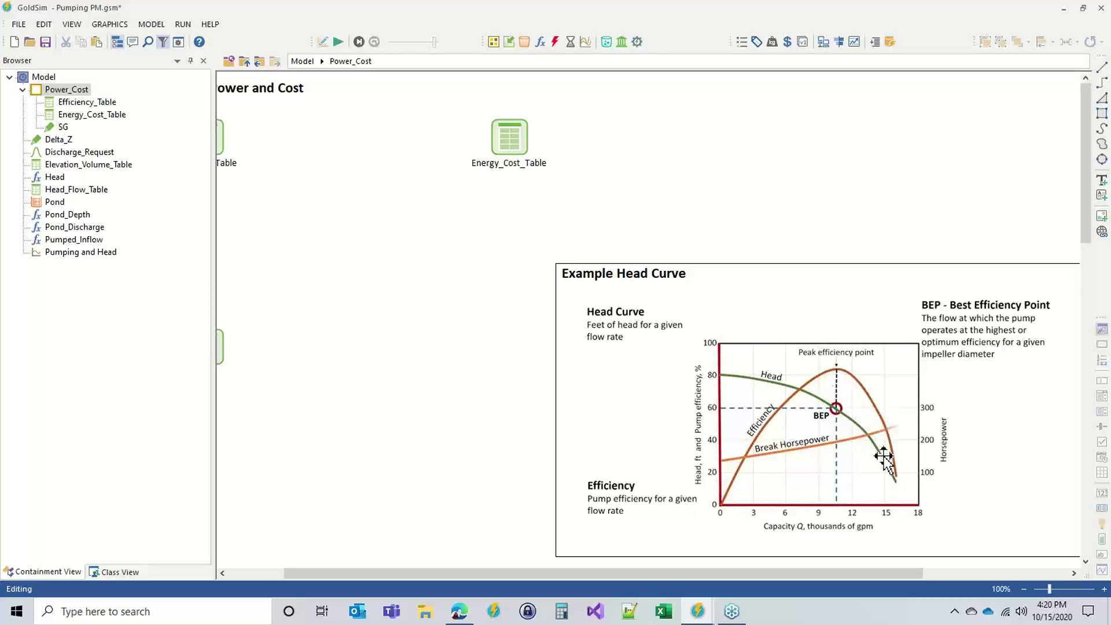
- Review the Efficiency_Table lookup table's settings and its flow and efficiency data against the example curve
{"action": "left_click_drag", "start_coordinate": [664, 574], "coordinate": [463, 575]}
{"action": "double_click", "coordinate": [258, 130]}
{"action": "left_click_drag", "start_coordinate": [508, 151], "coordinate": [436, 155]}
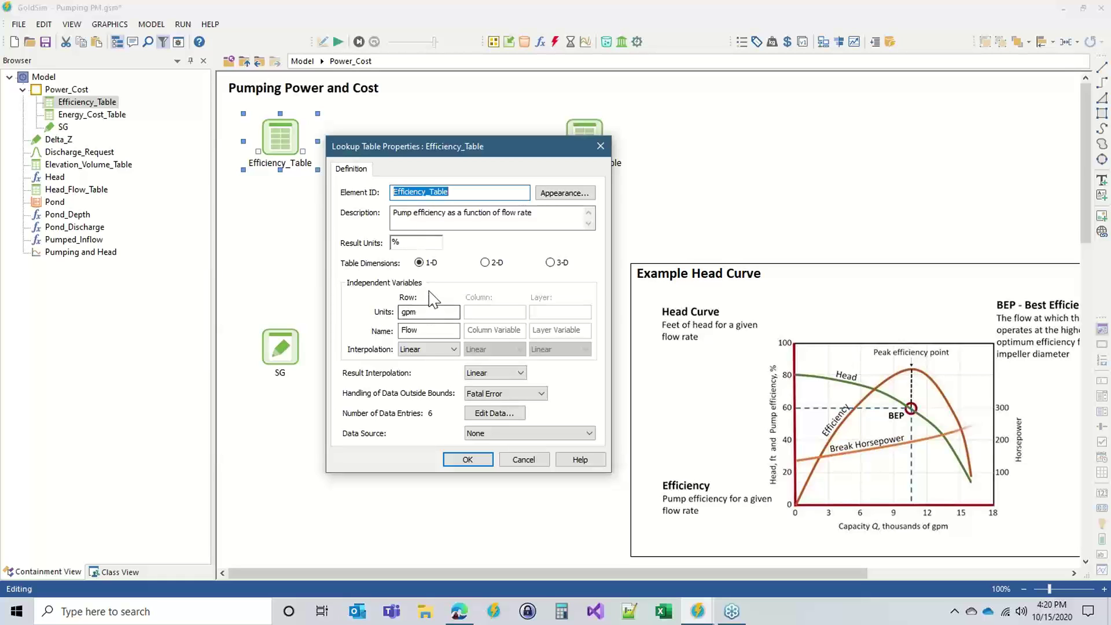
{"action": "left_click", "coordinate": [507, 415]}
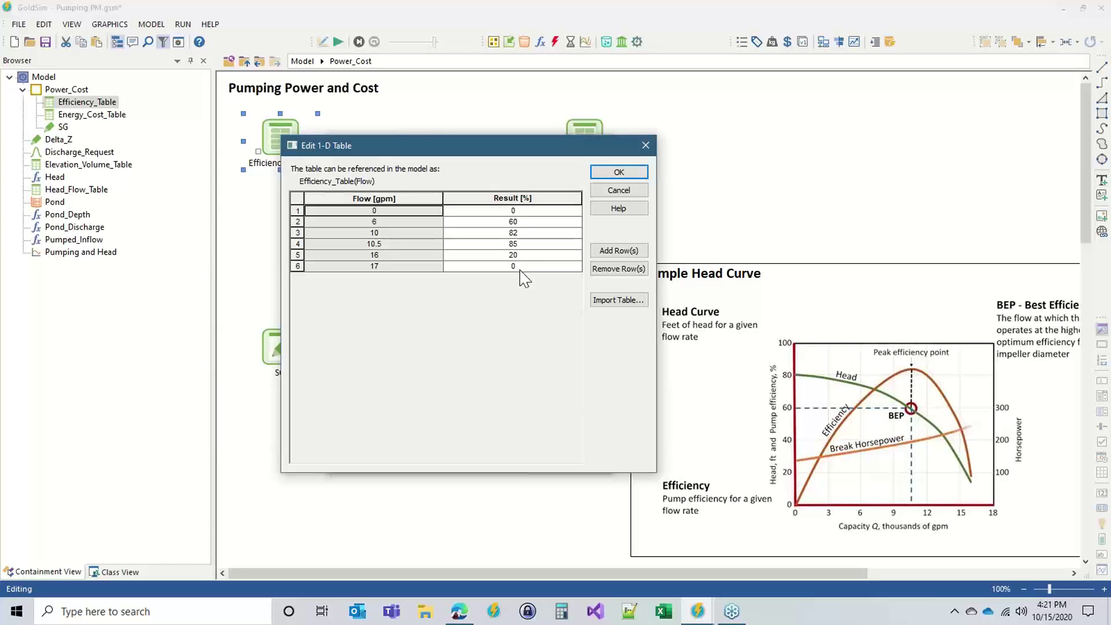
{"action": "left_click", "coordinate": [612, 172]}
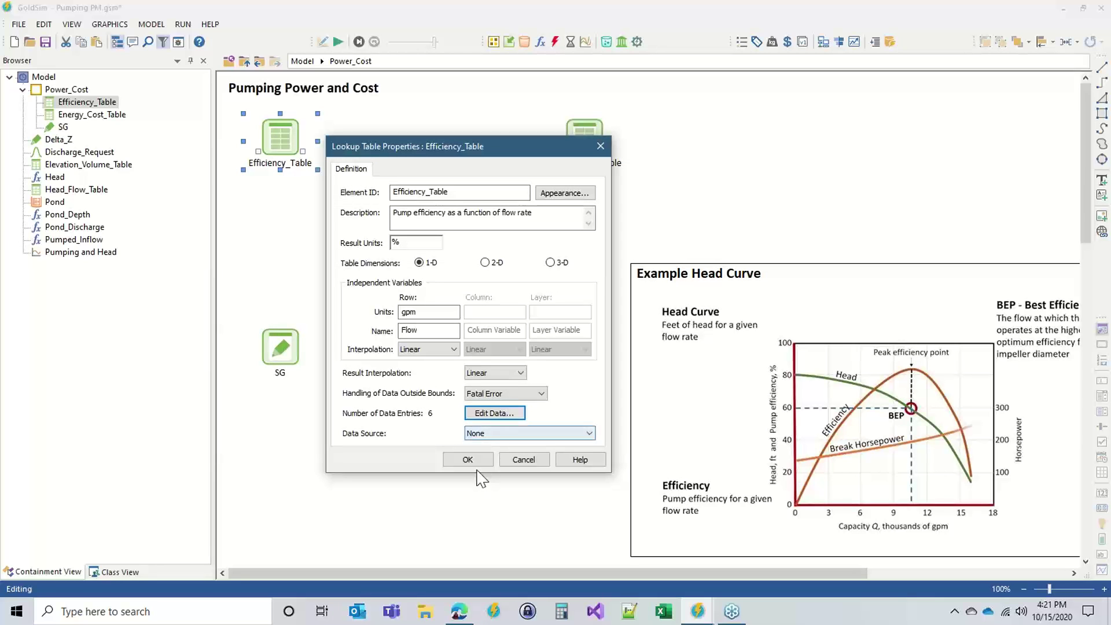
{"action": "left_click", "coordinate": [473, 460]}
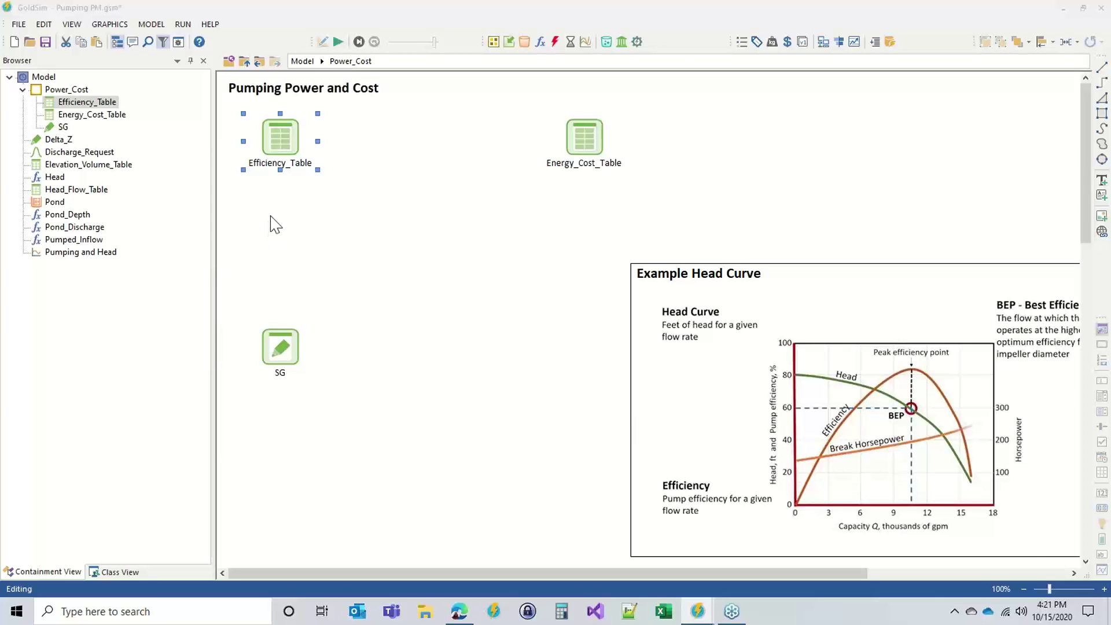
- Insert an Expression element below Efficiency_Table, name it Pump_Efficiency, and set its display units to %
{"action": "left_click", "coordinate": [554, 41]}
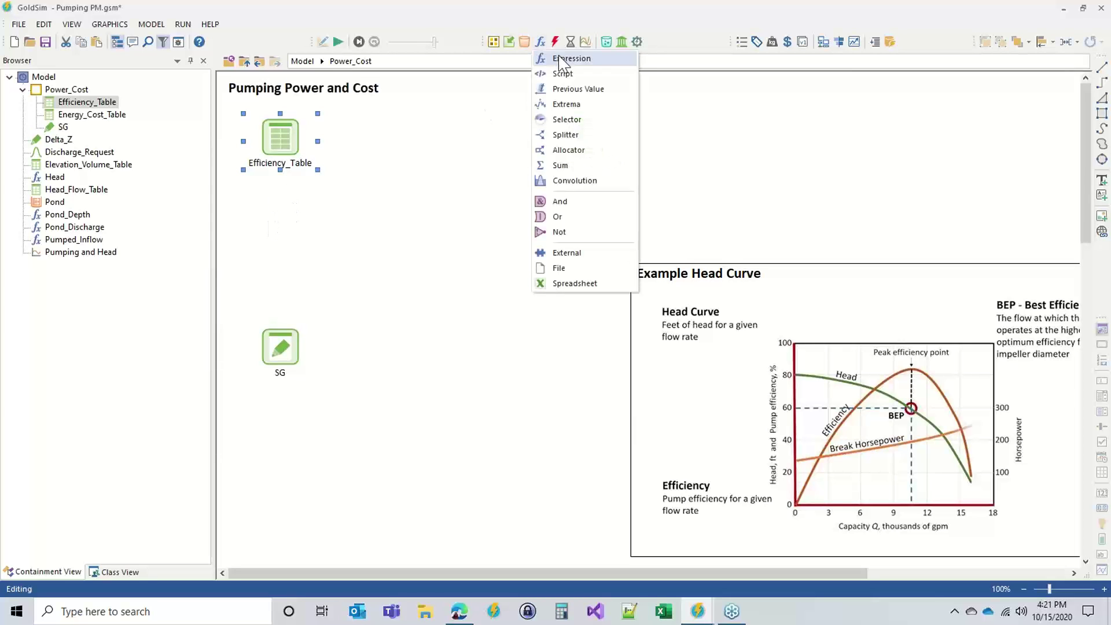
{"action": "left_click", "coordinate": [564, 55]}
{"action": "left_click", "coordinate": [299, 230]}
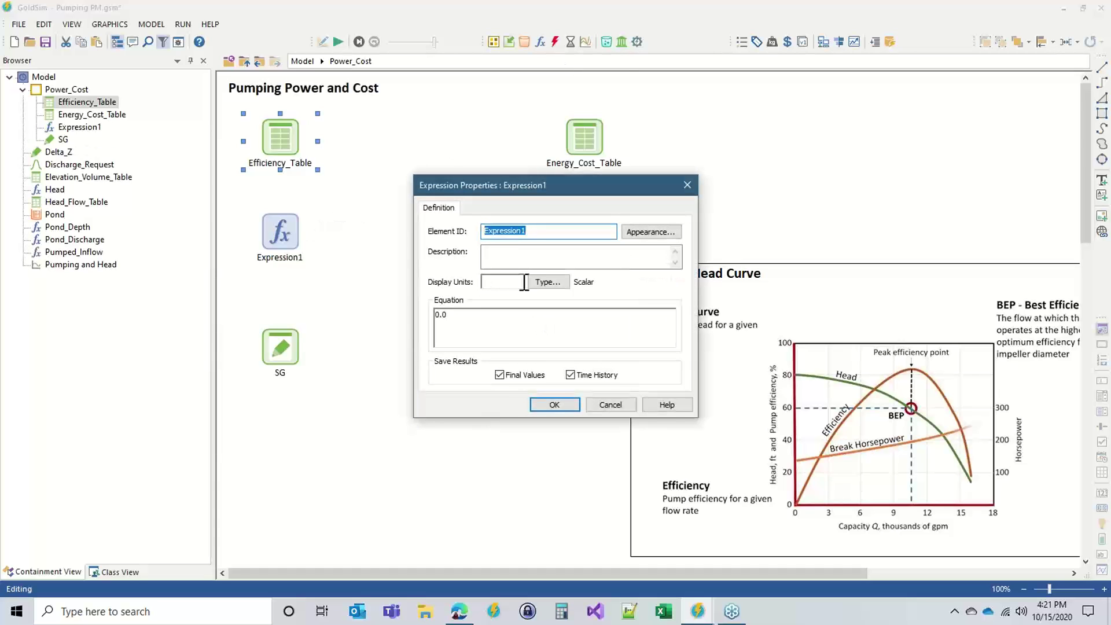
{"action": "type", "text": "Pump_Effic"}
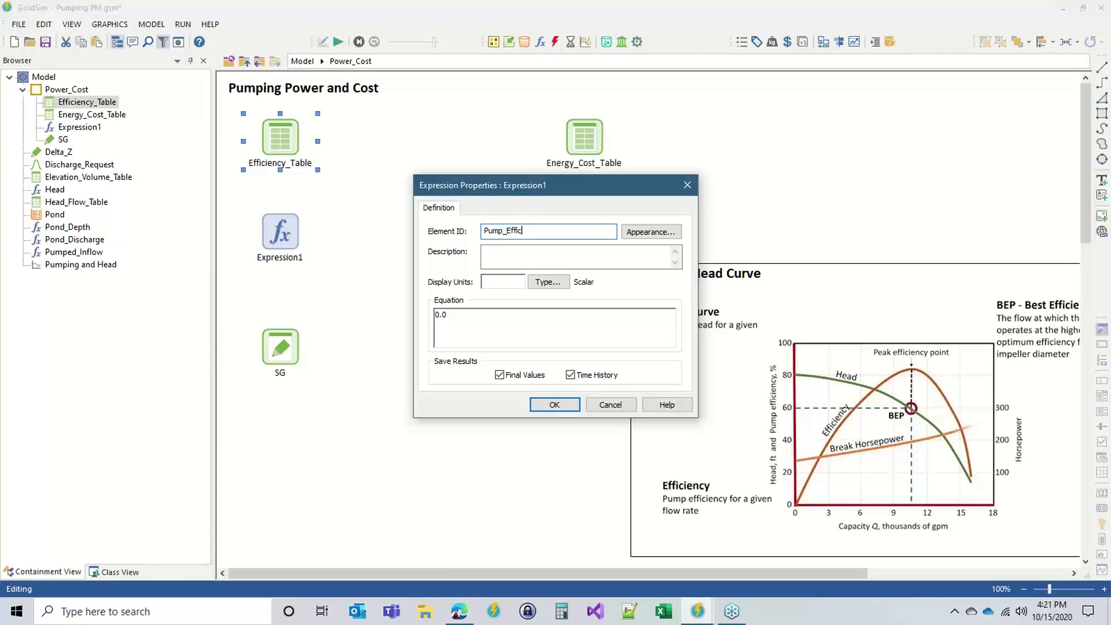
{"action": "key", "text": "Tab"}
{"action": "key", "text": "Tab"}
{"action": "key", "text": "Tab"}
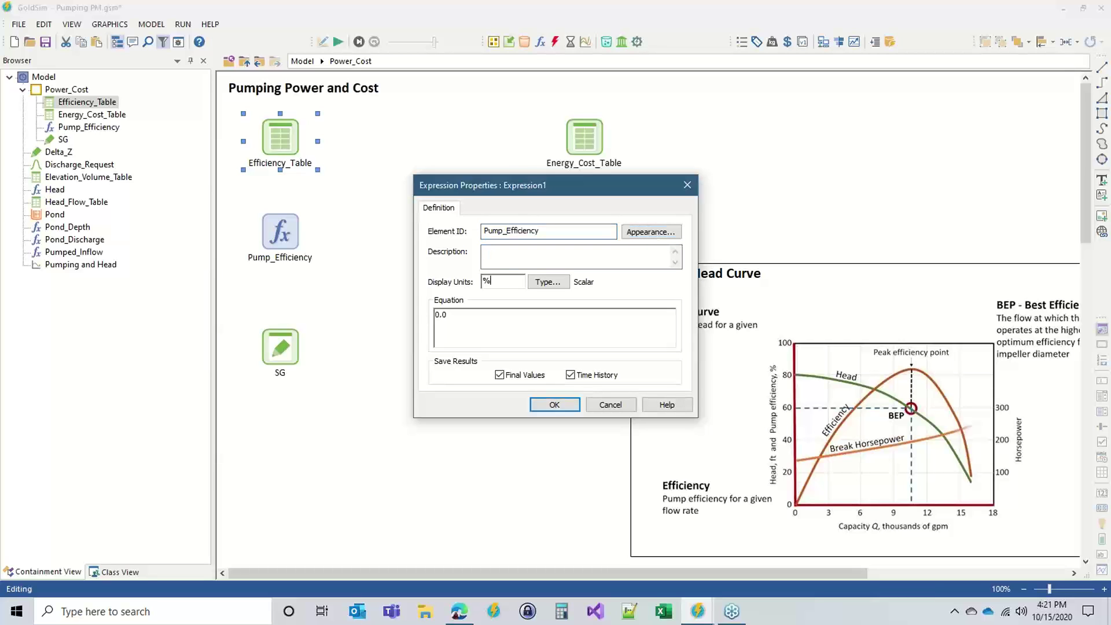
{"action": "type", "text": "%"}
{"action": "key", "text": "Tab"}
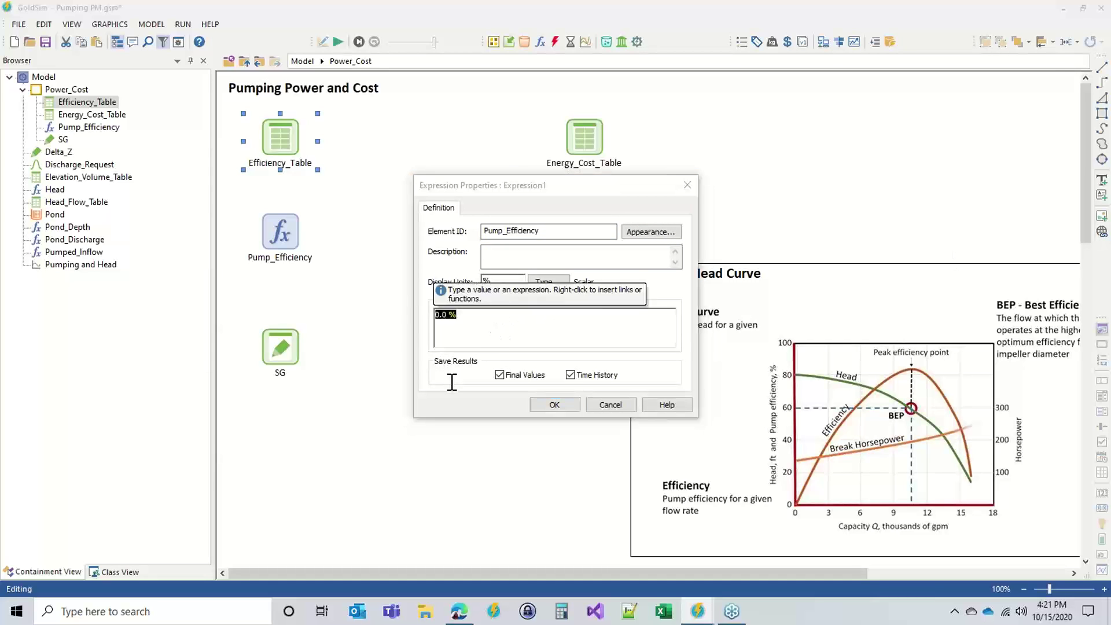
- Define the Pump_Efficiency equation as Efficiency_Table(Pumped_Inflow)
{"action": "type", "text": "Efficiency_Table("}
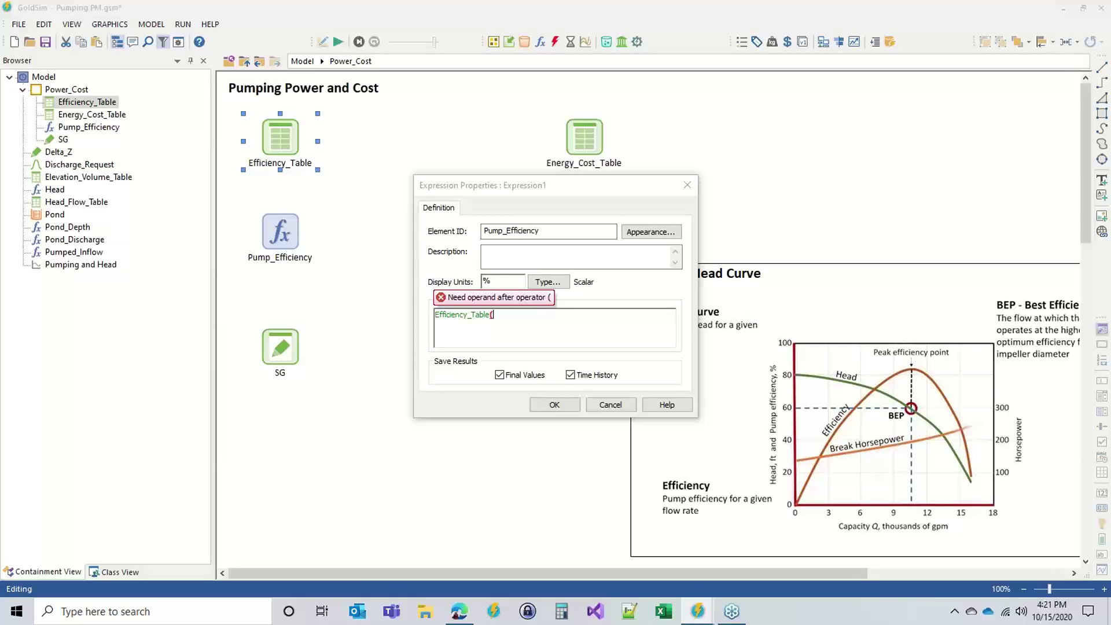
{"action": "type", "text": "Pumped_Inflow"}
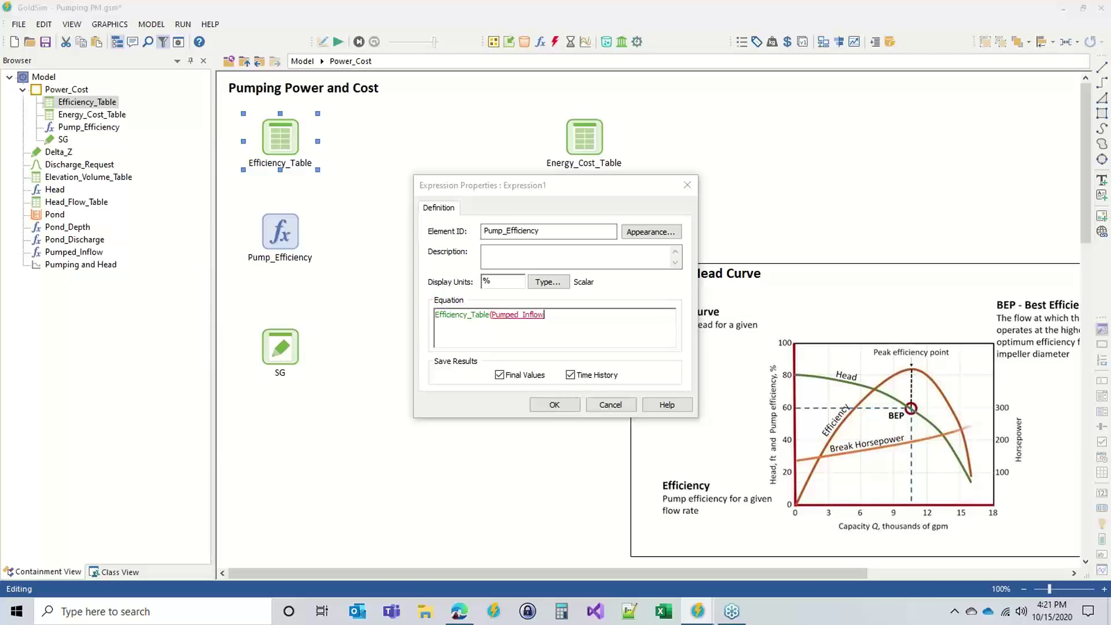
{"action": "type", "text": ")"}
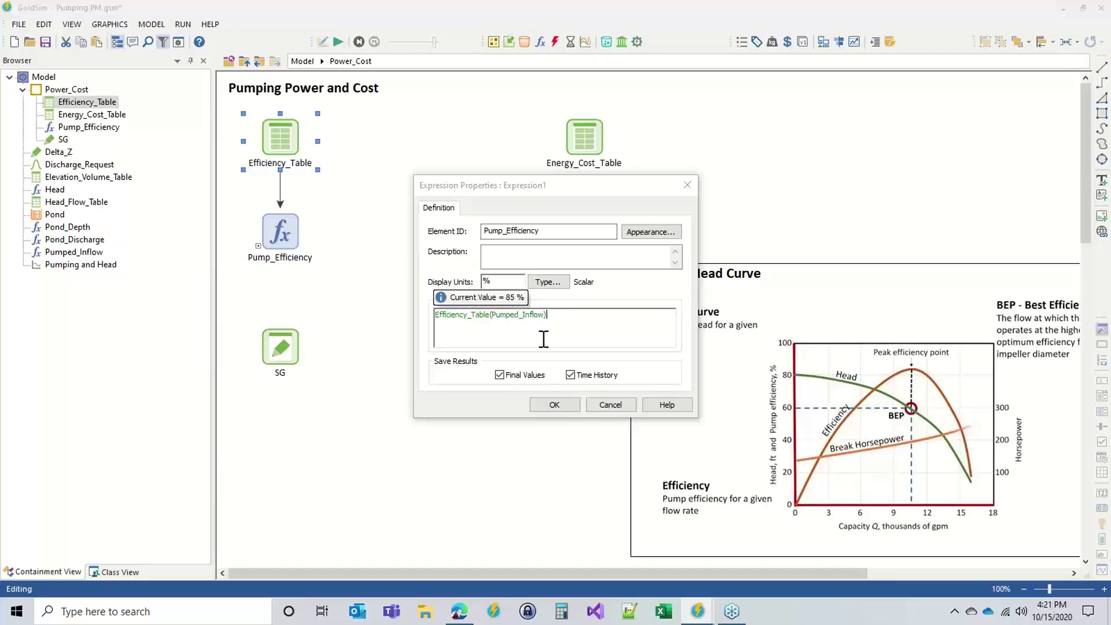
{"action": "left_click", "coordinate": [555, 405]}
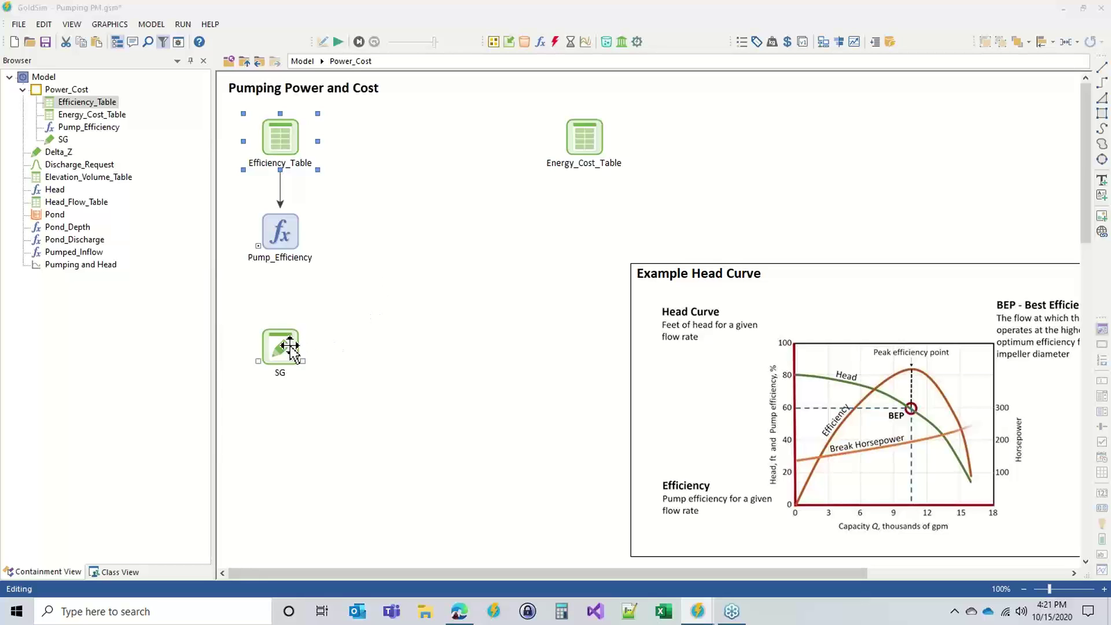
- Move SG up closer to Pump_Efficiency, and insert an Expression element named Power with hp display units beside Pump_Efficiency
{"action": "left_click_drag", "start_coordinate": [283, 347], "coordinate": [290, 315]}
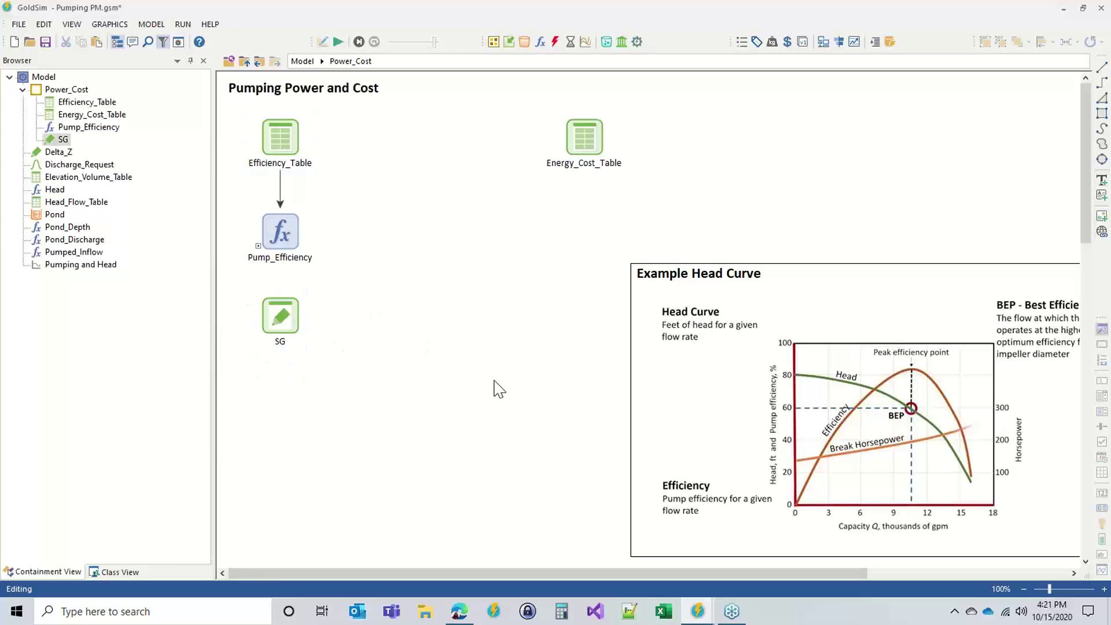
{"action": "left_click", "coordinate": [399, 394]}
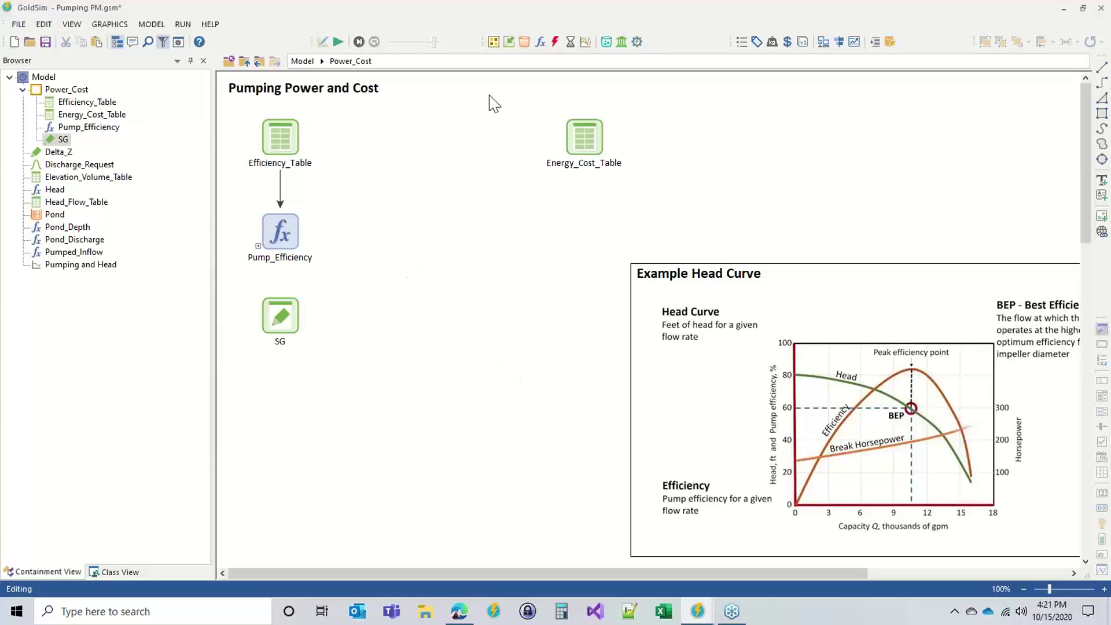
{"action": "left_click", "coordinate": [543, 52]}
{"action": "left_click", "coordinate": [561, 71]}
{"action": "left_click", "coordinate": [382, 237]}
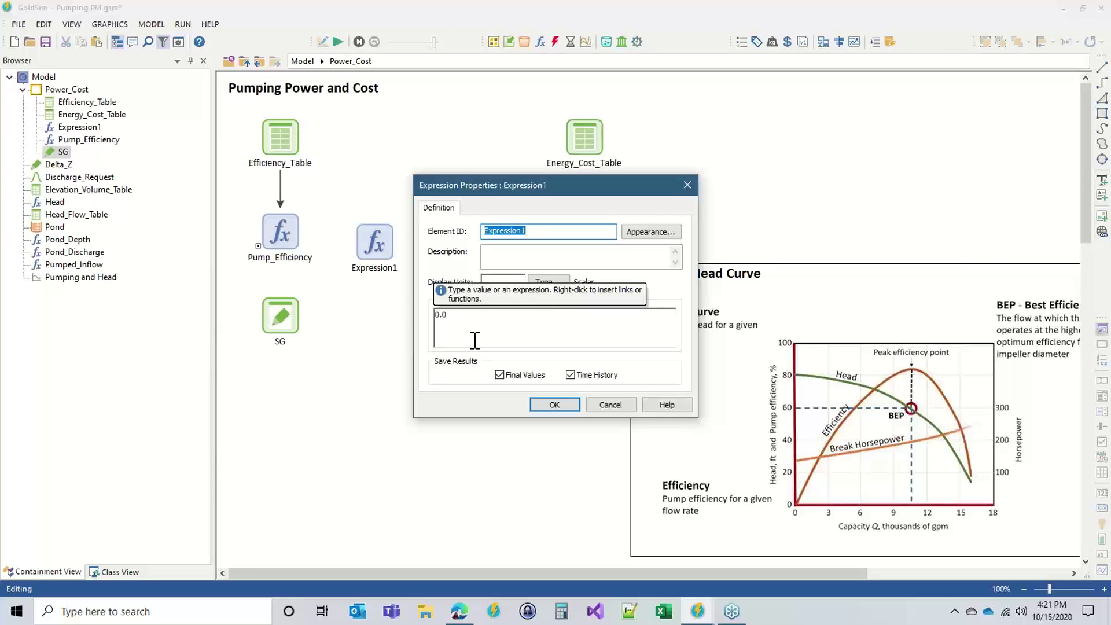
{"action": "type", "text": "Power"}
{"action": "key", "text": "Tab"}
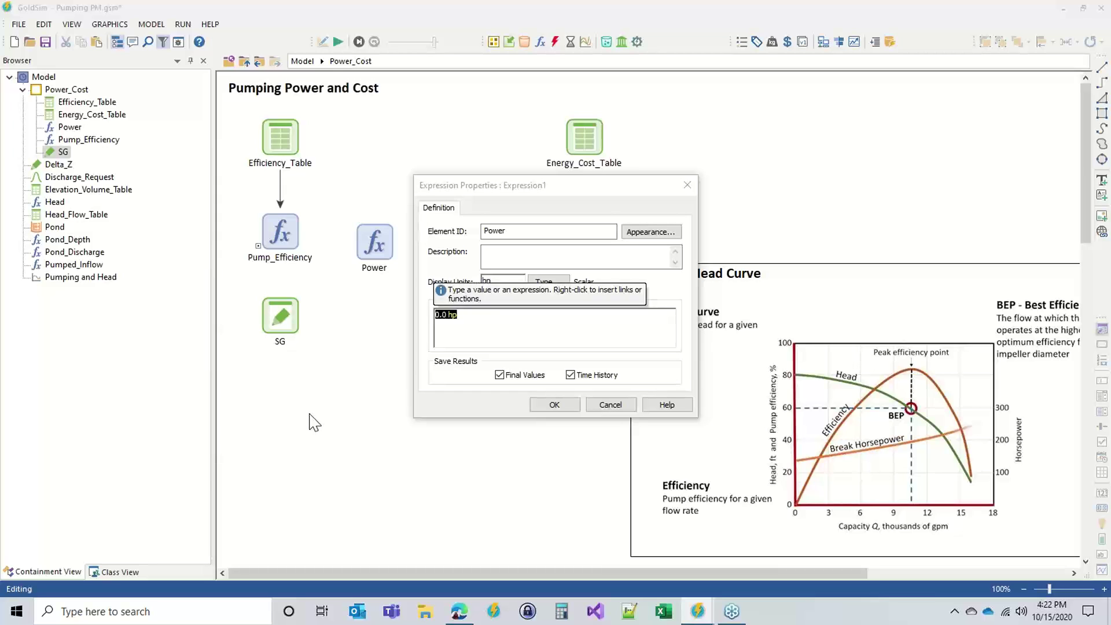
- Define the Power equation as head * Pumped_Inflow * sg / Pump_Efficiency, and align the Power element level with Pump_Efficiency
{"action": "type", "text": "head *"}
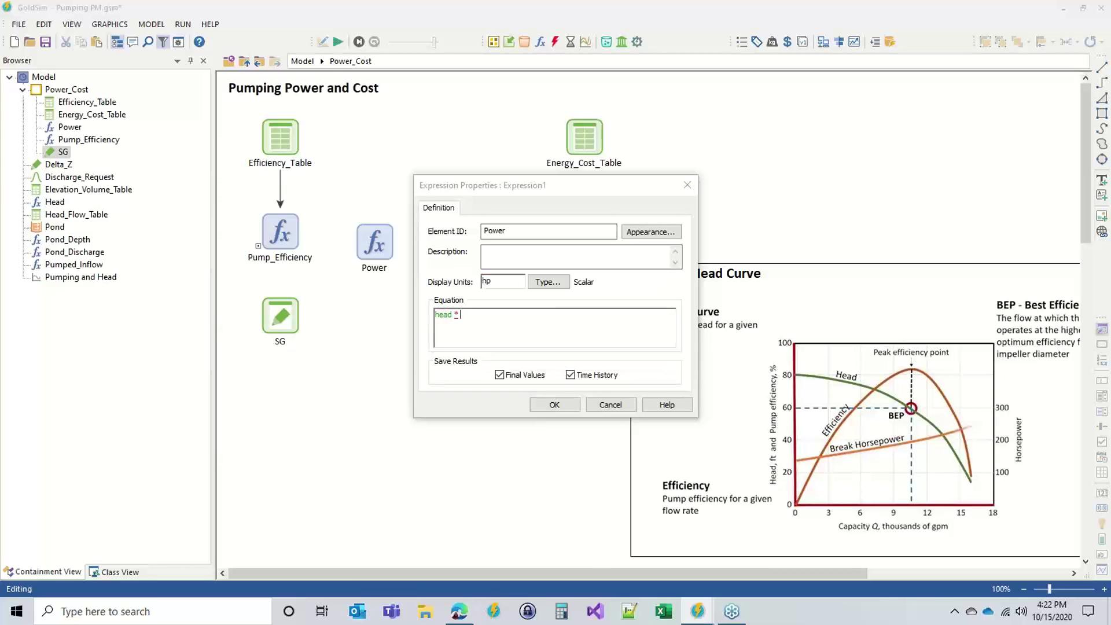
{"action": "type", "text": " pump"}
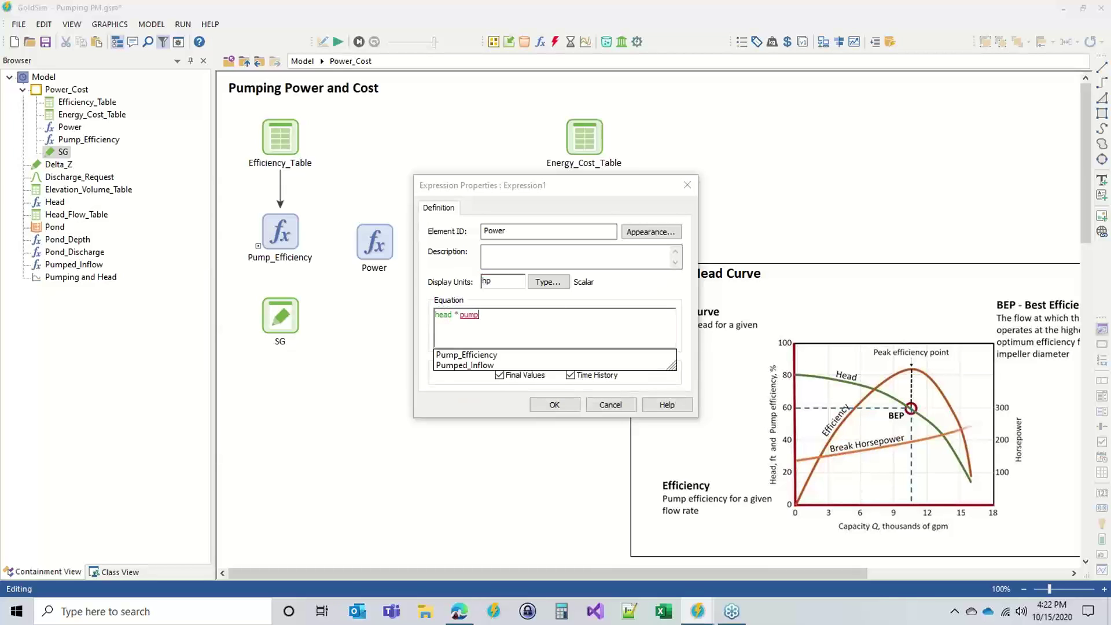
{"action": "key", "text": "Down"}
{"action": "key", "text": "Down"}
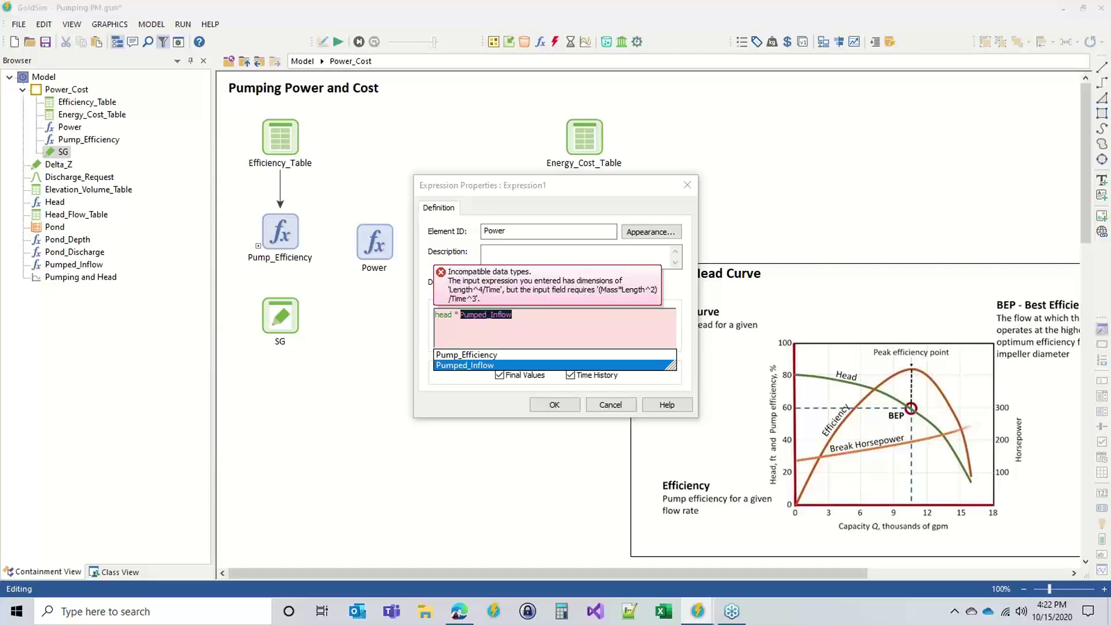
{"action": "key", "text": "Return"}
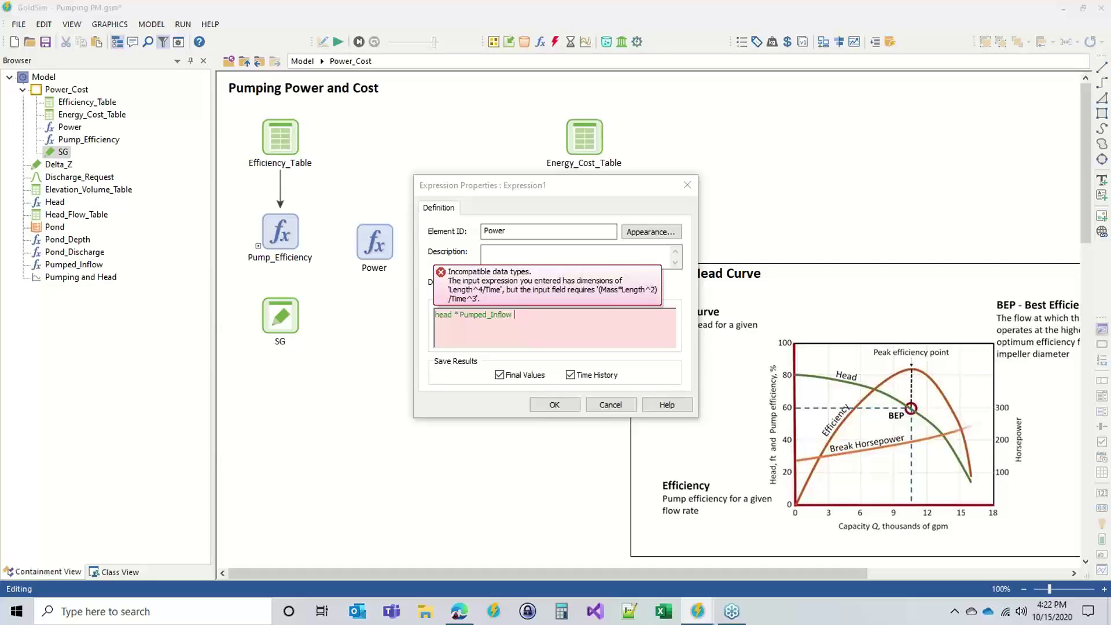
{"action": "type", "text": "* sg"}
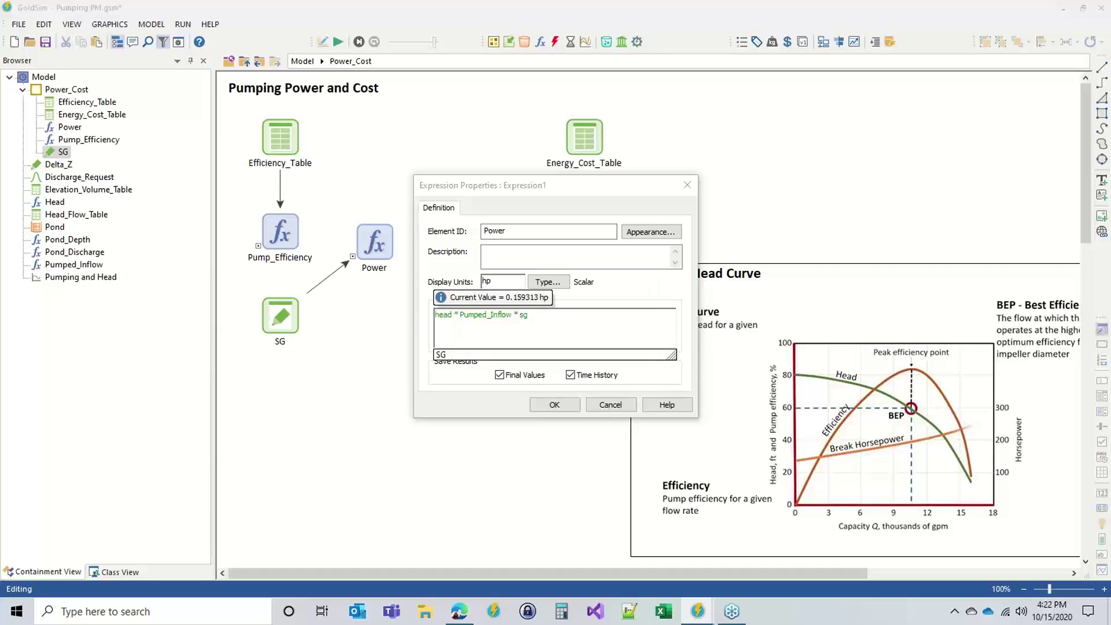
{"action": "type", "text": " /"}
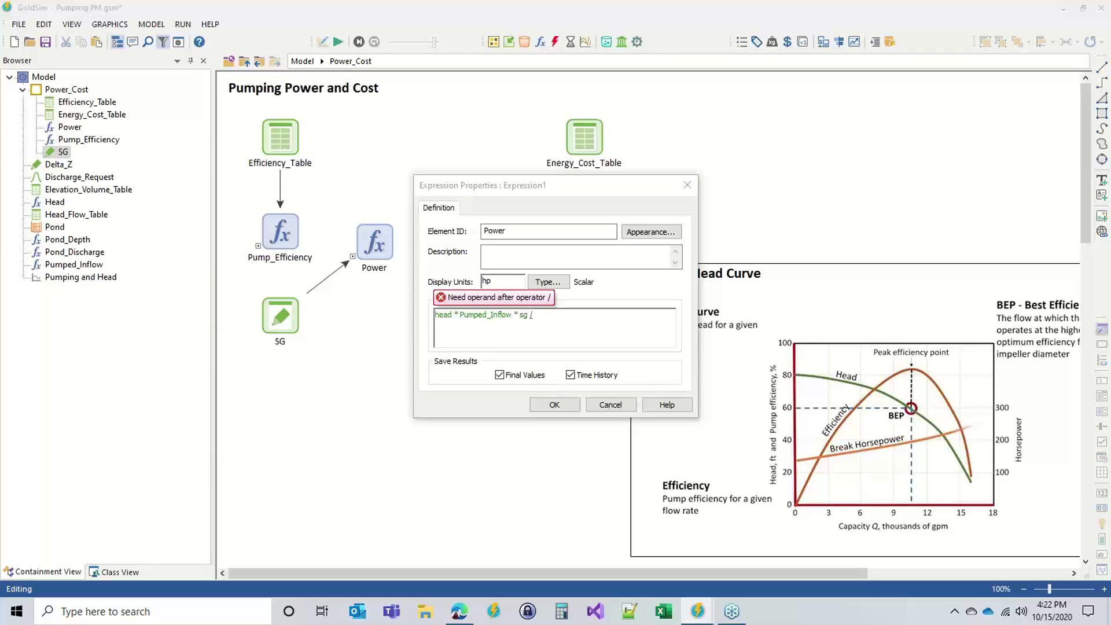
{"action": "type", "text": " Pump_Efficiency"}
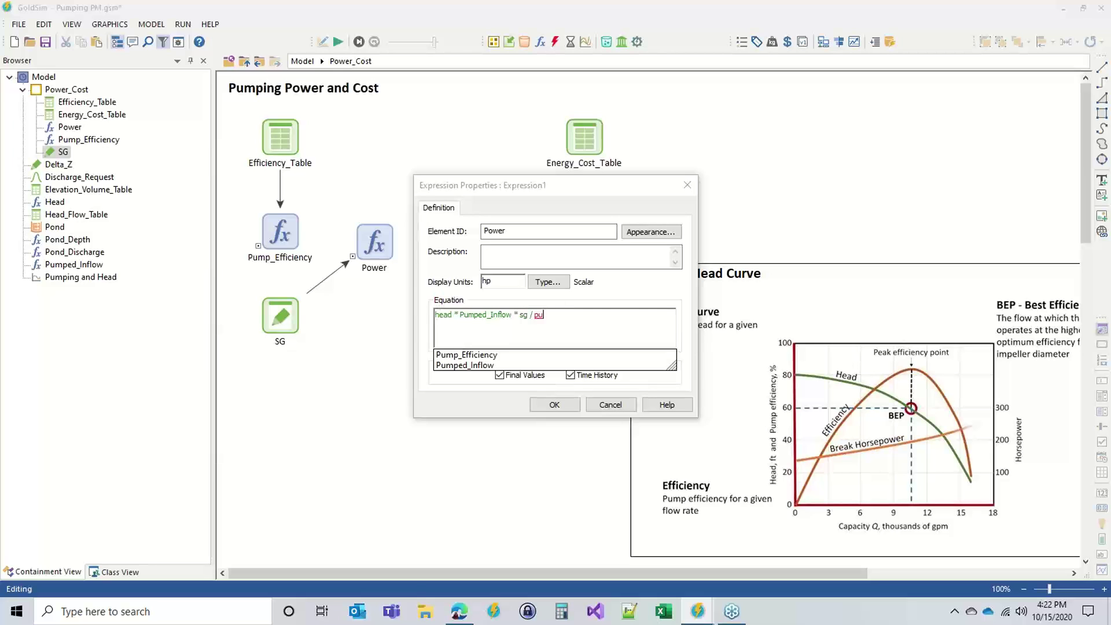
{"action": "key", "text": "Down"}
{"action": "key", "text": "Return"}
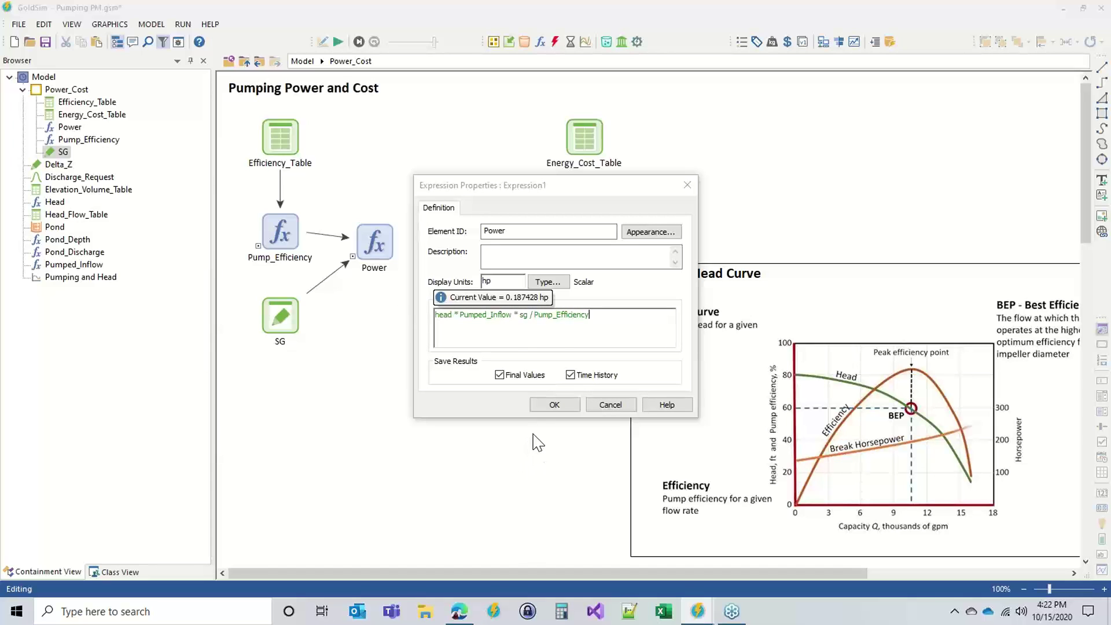
{"action": "left_click", "coordinate": [538, 404]}
{"action": "left_click", "coordinate": [369, 228]}
{"action": "left_click_drag", "start_coordinate": [368, 229], "coordinate": [368, 219]}
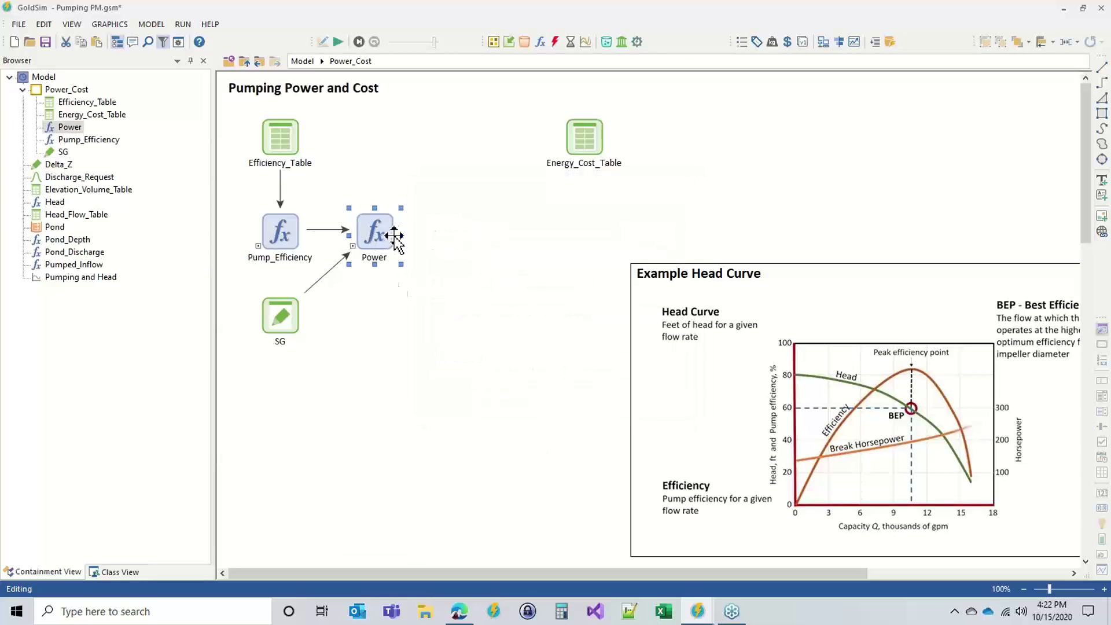
- Run the simulation and display the time history chart of Pump_Efficiency
{"action": "left_click", "coordinate": [338, 42]}
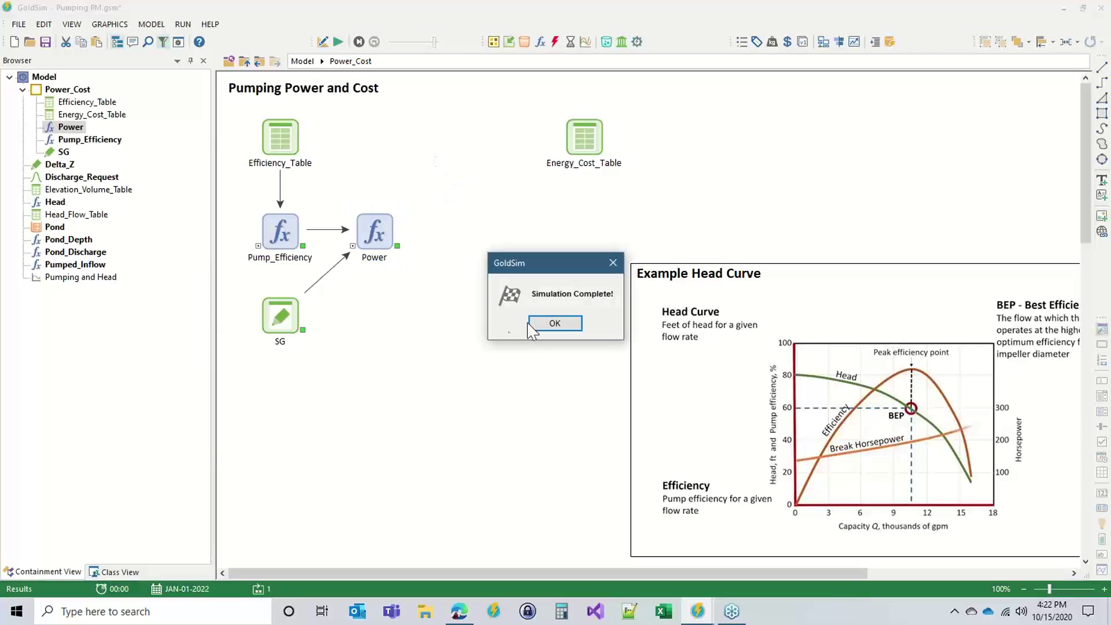
{"action": "left_click", "coordinate": [552, 323]}
{"action": "left_click", "coordinate": [280, 231]}
{"action": "right_click", "coordinate": [283, 236]}
{"action": "left_click", "coordinate": [318, 243]}
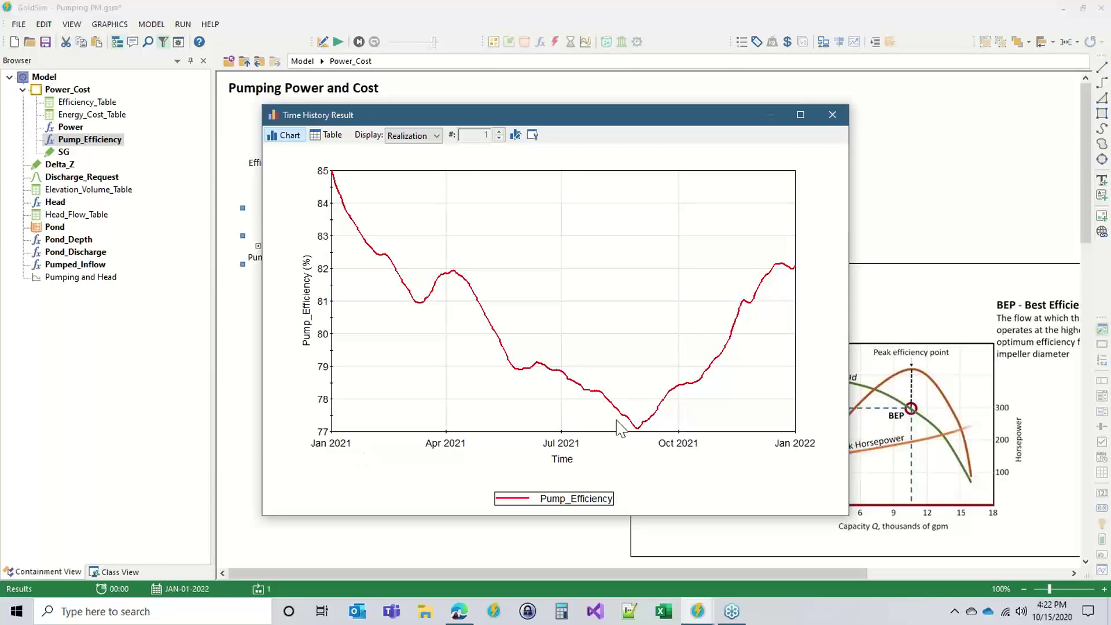
- Add the Power output to the Pump_Efficiency time history chart and move the chart clear of the elements
{"action": "left_click", "coordinate": [532, 136]}
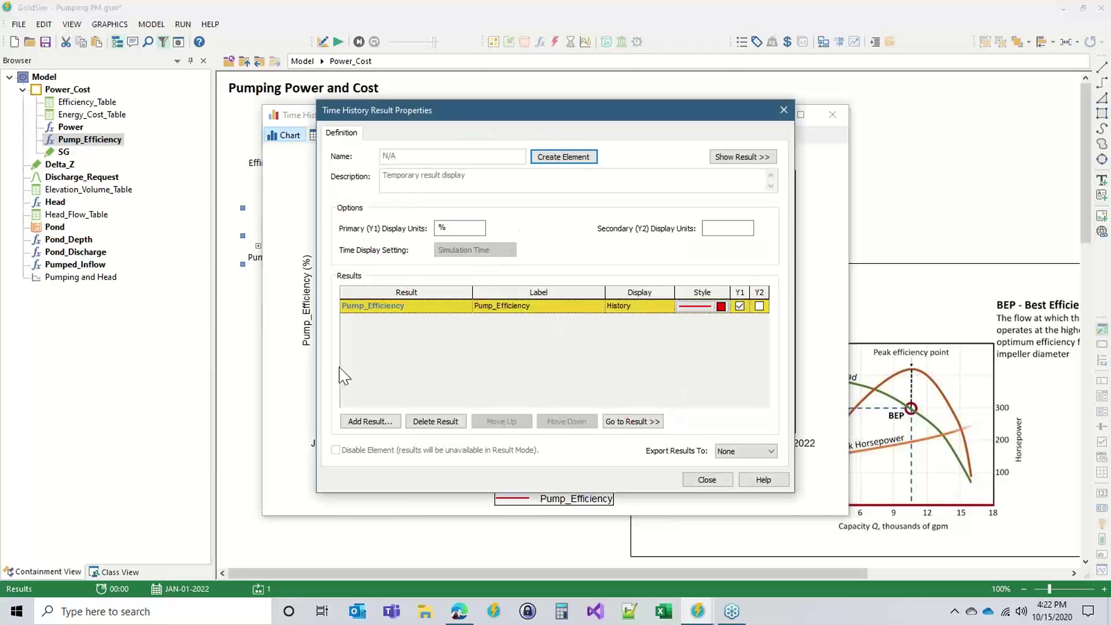
{"action": "left_click", "coordinate": [370, 421]}
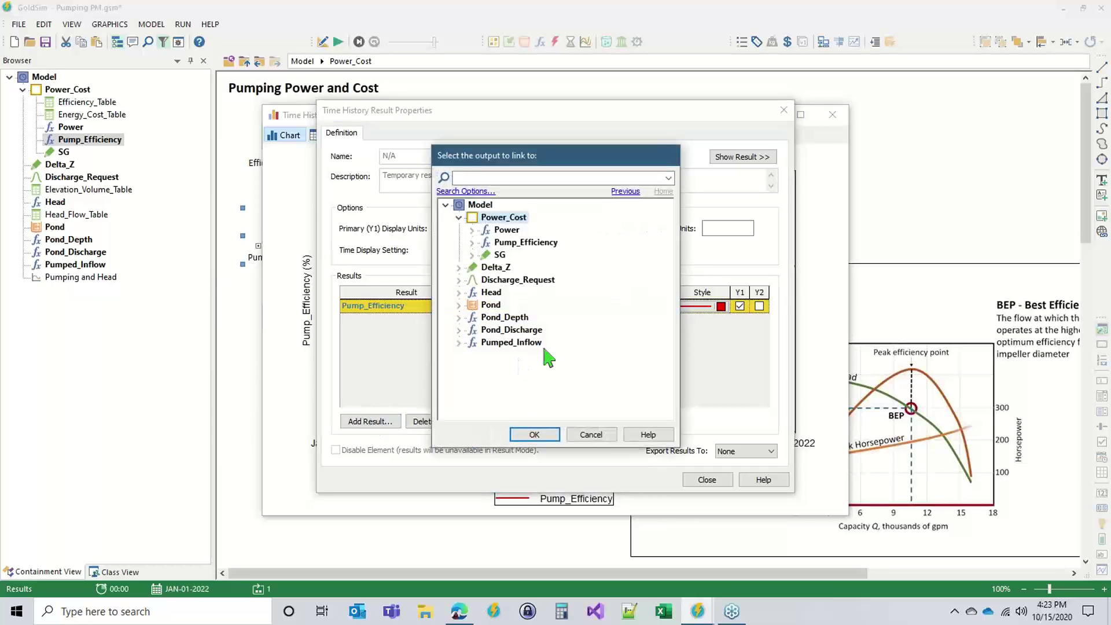
{"action": "left_click", "coordinate": [497, 231]}
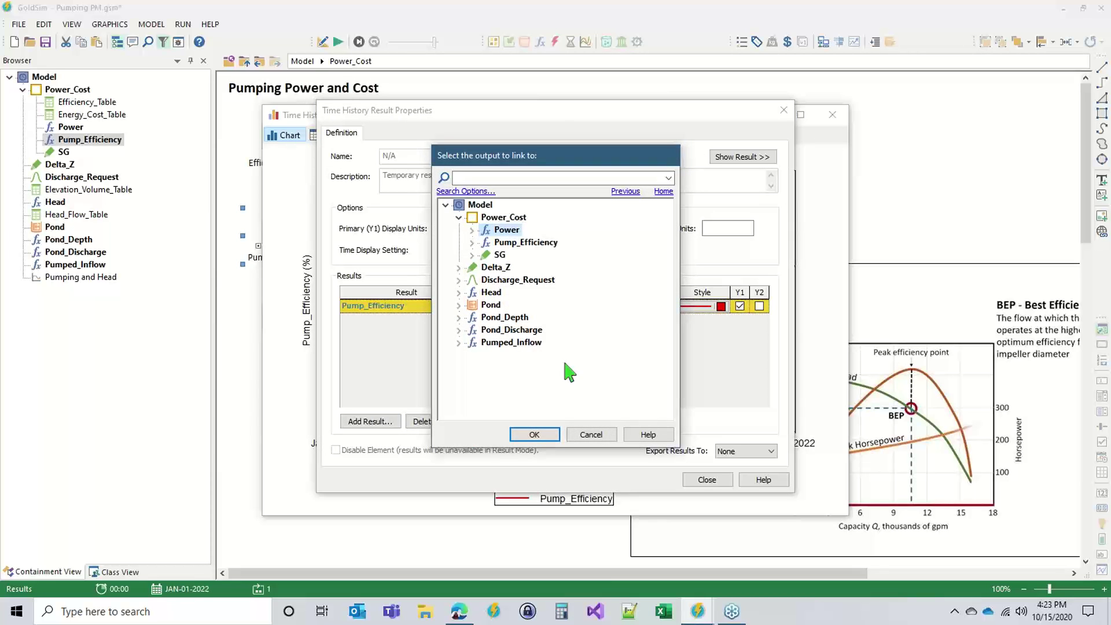
{"action": "left_click", "coordinate": [534, 434]}
{"action": "left_click", "coordinate": [705, 480]}
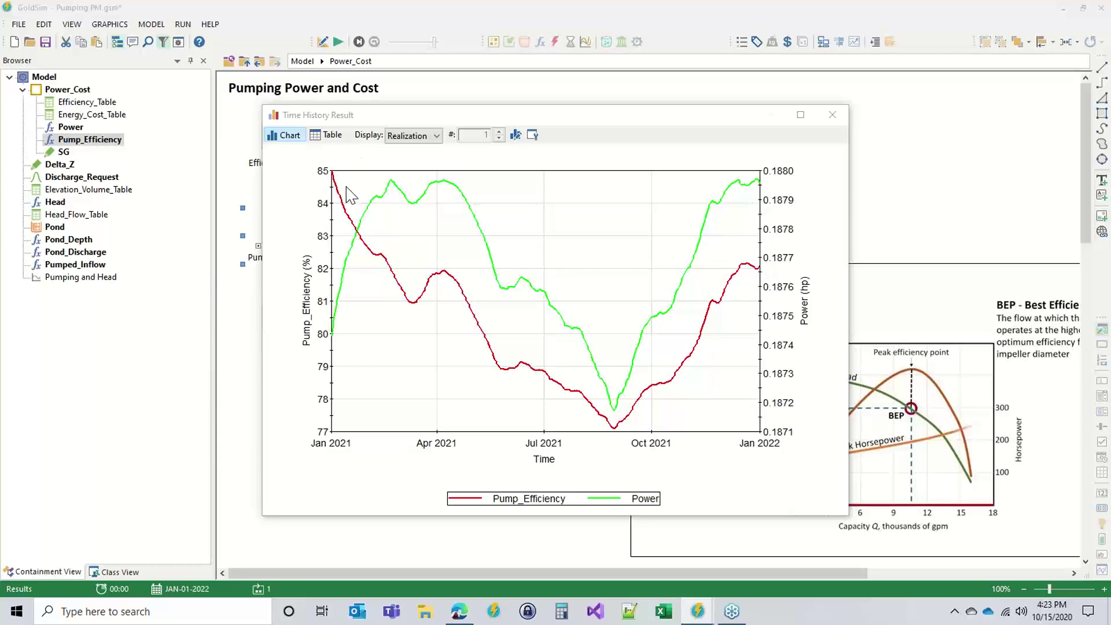
{"action": "left_click_drag", "start_coordinate": [384, 117], "coordinate": [509, 102]}
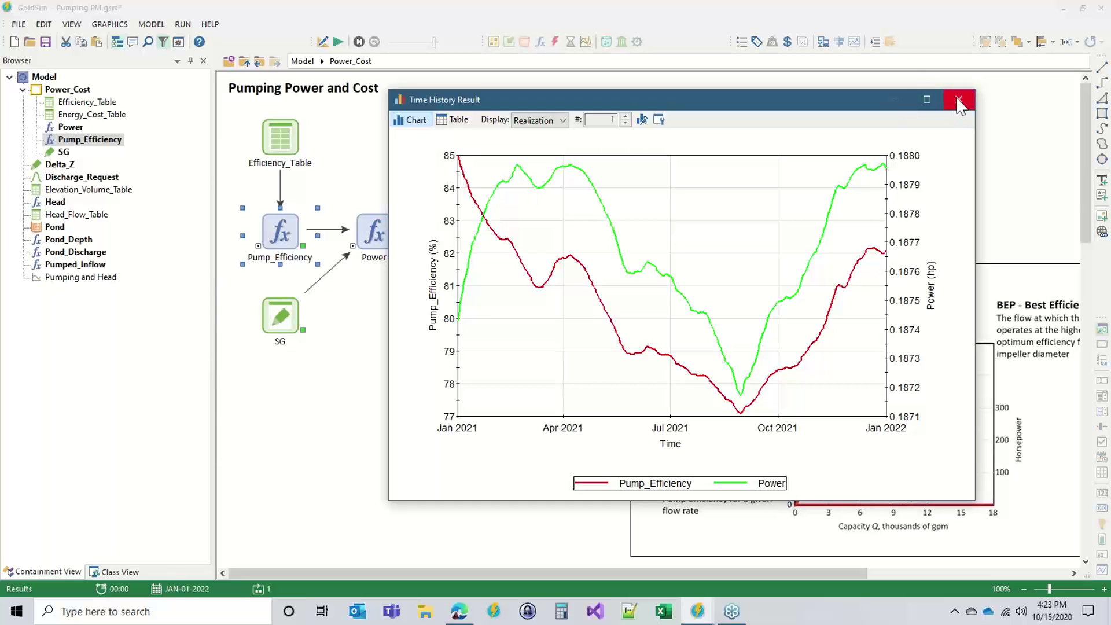
- Save the chart as a result element named Efficiency and Power in Power_Cost, and place it to the right of Energy_Cost_Table
{"action": "left_click", "coordinate": [658, 119]}
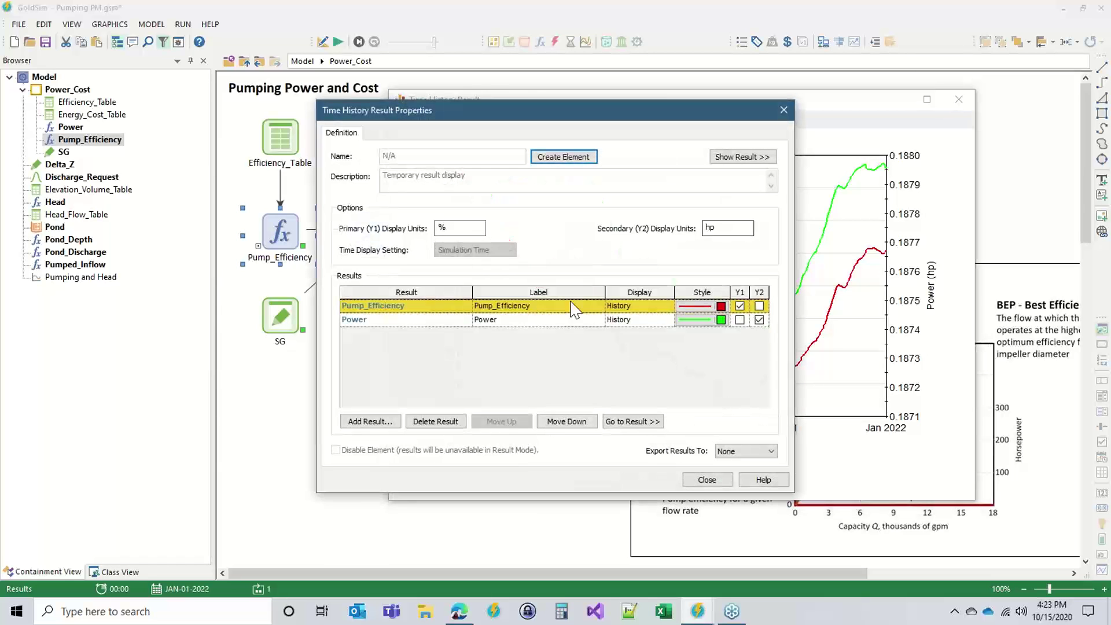
{"action": "left_click", "coordinate": [579, 159]}
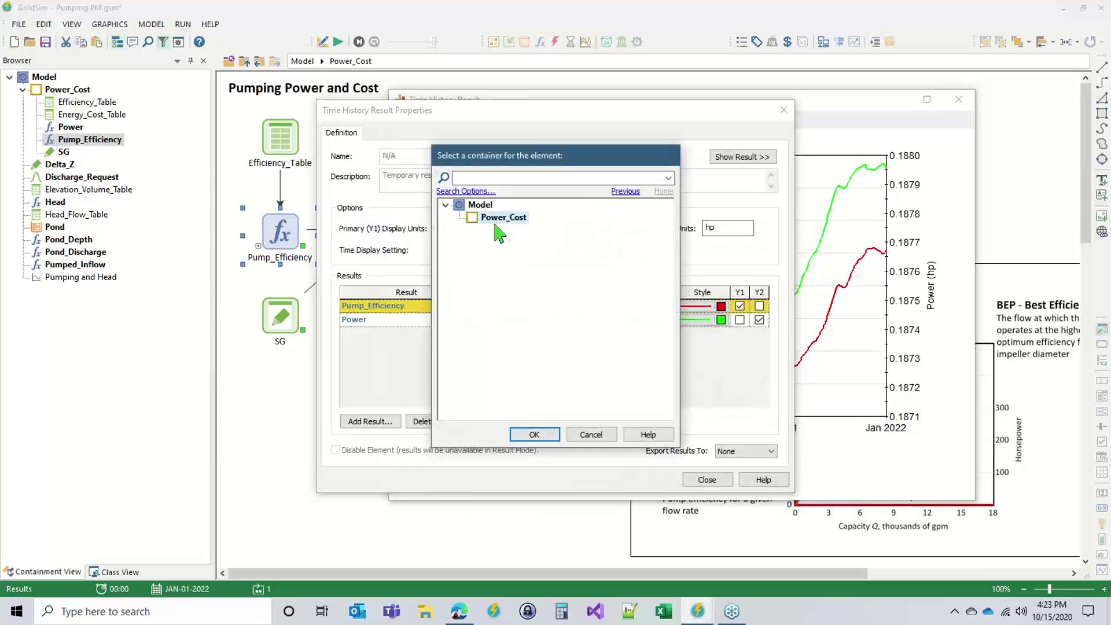
{"action": "left_click", "coordinate": [534, 435]}
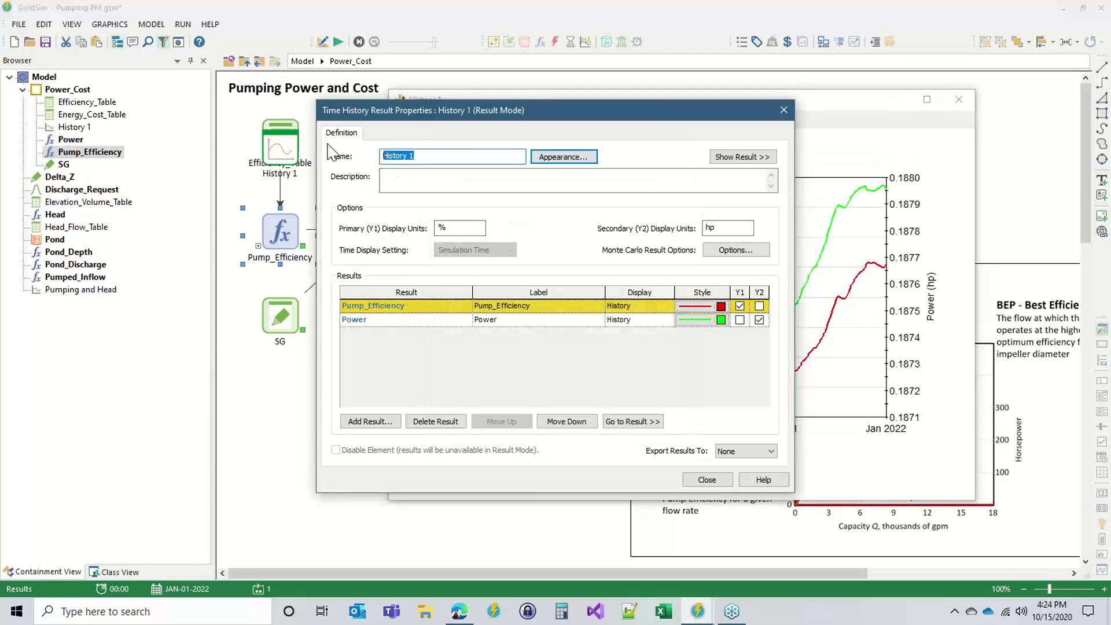
{"action": "type", "text": "Ef"}
{"action": "key", "text": "BackSpace"}
{"action": "key", "text": "BackSpace"}
{"action": "type", "text": "Efficiency and Power"}
{"action": "key", "text": "Return"}
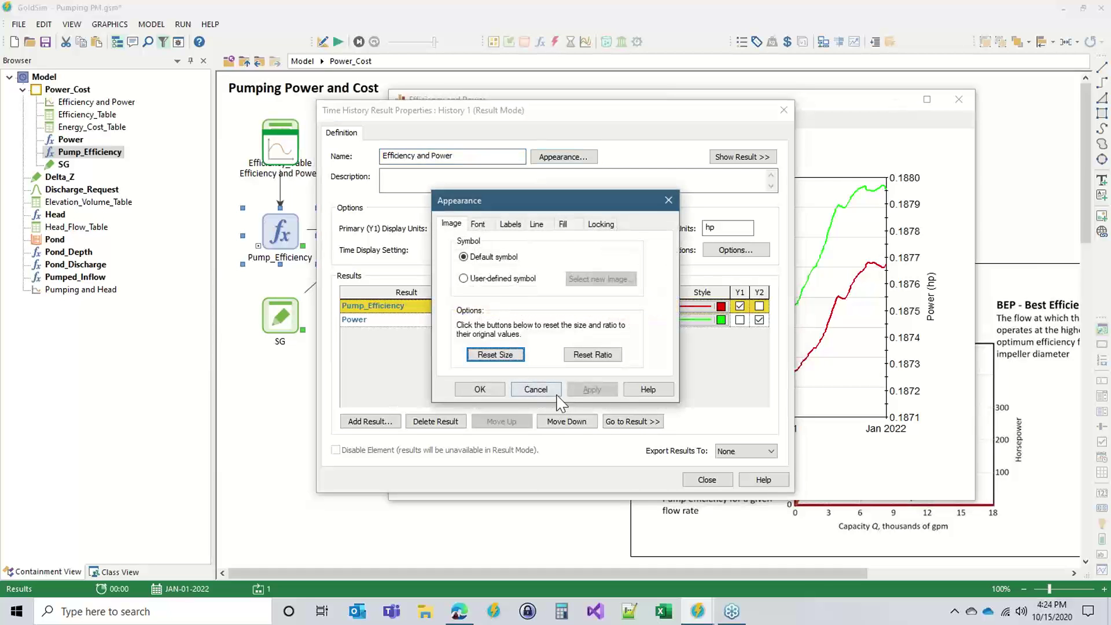
{"action": "left_click", "coordinate": [535, 389]}
{"action": "left_click", "coordinate": [706, 479]}
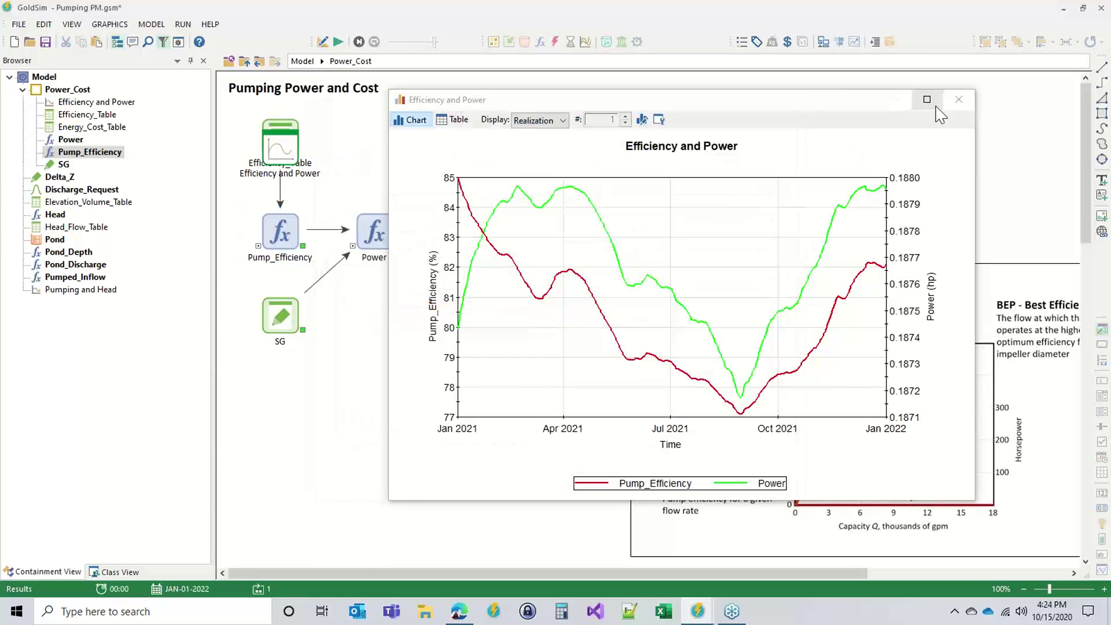
{"action": "left_click", "coordinate": [958, 99]}
{"action": "left_click_drag", "start_coordinate": [280, 149], "coordinate": [725, 140]}
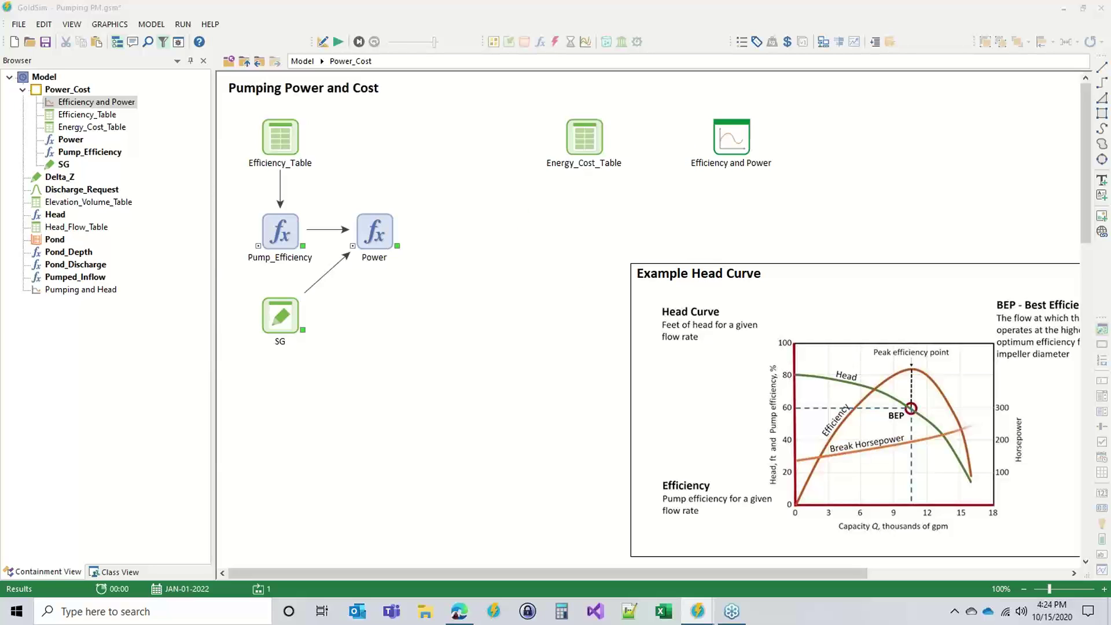
- Return to edit mode and insert an Integrator element beside Power, named Energy with kWh display units
{"action": "left_click", "coordinate": [436, 303]}
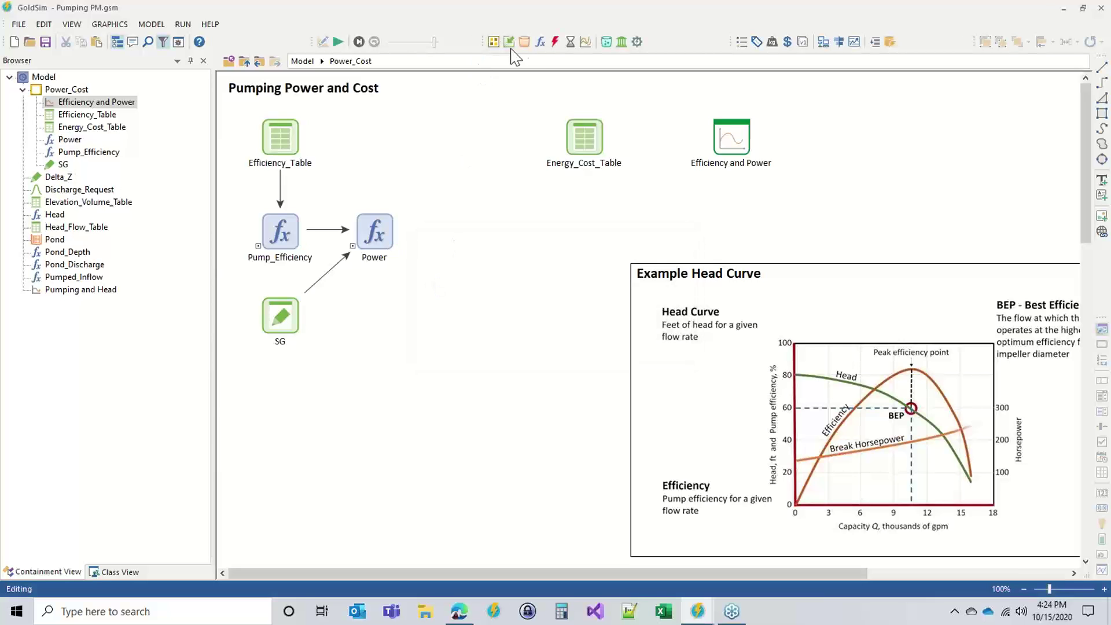
{"action": "left_click", "coordinate": [524, 43]}
{"action": "left_click", "coordinate": [539, 68]}
{"action": "left_click", "coordinate": [459, 239]}
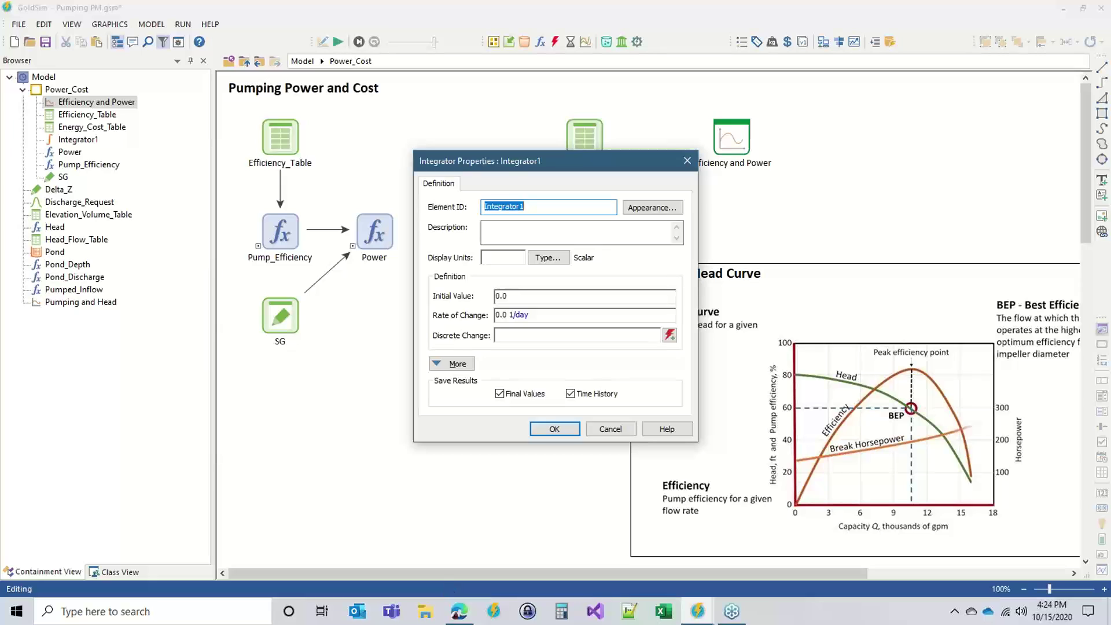
{"action": "type", "text": "Energy"}
{"action": "key", "text": "Tab"}
{"action": "key", "text": "Tab"}
{"action": "key", "text": "Tab"}
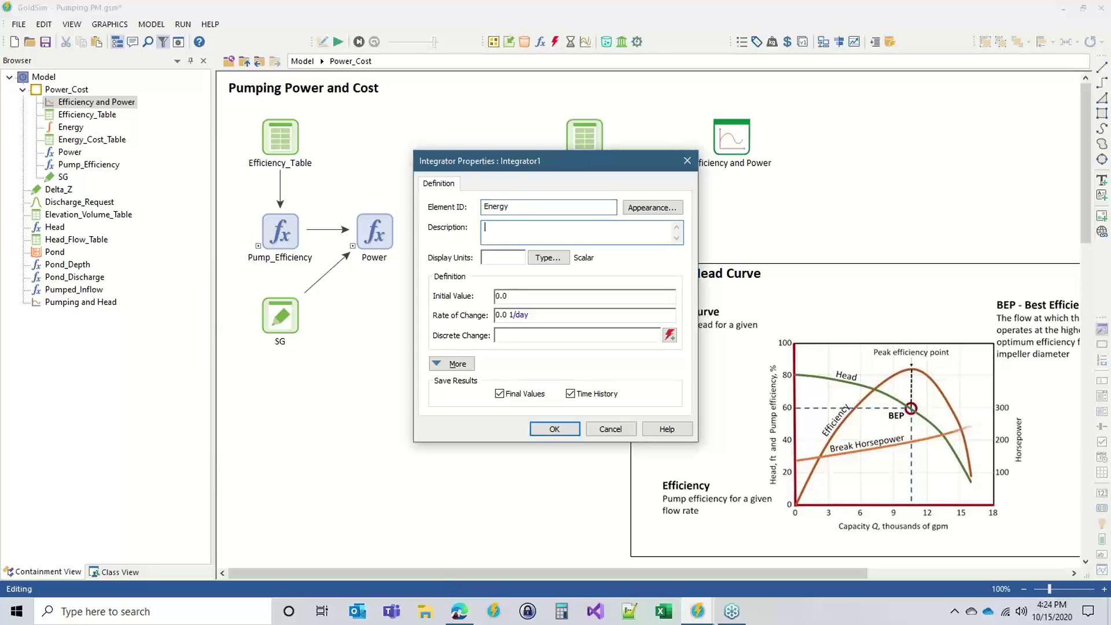
{"action": "type", "text": "kWh"}
- Set the Energy integrator's rate of change to power and accept its definition
{"action": "triple_click", "coordinate": [512, 315]}
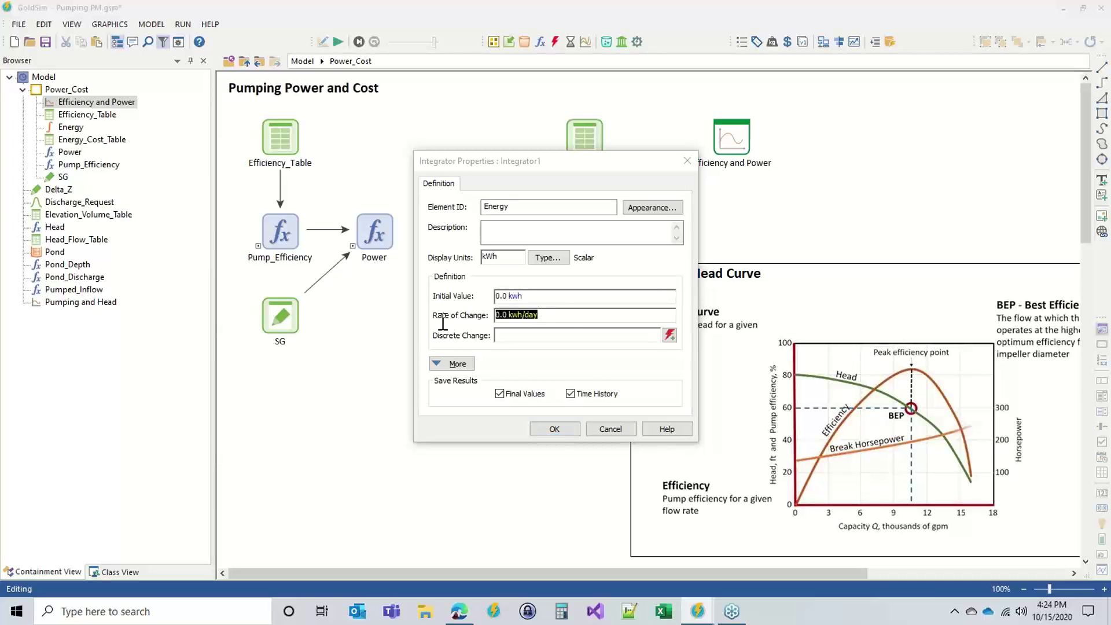
{"action": "type", "text": "powr"}
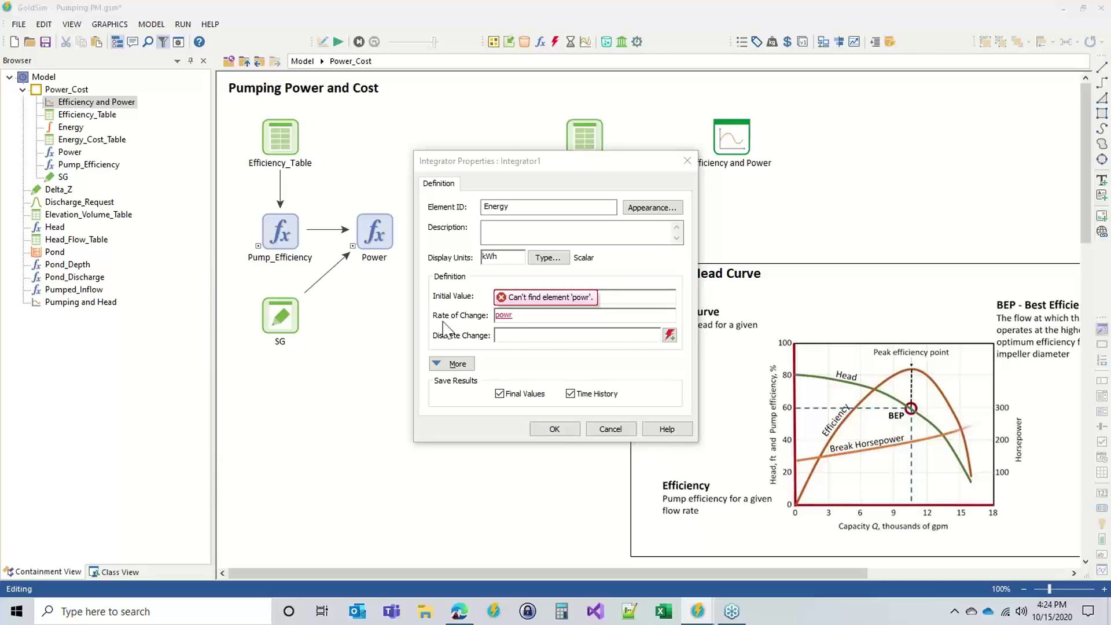
{"action": "key", "text": "BackSpace"}
{"action": "type", "text": "er"}
{"action": "left_click", "coordinate": [521, 360]}
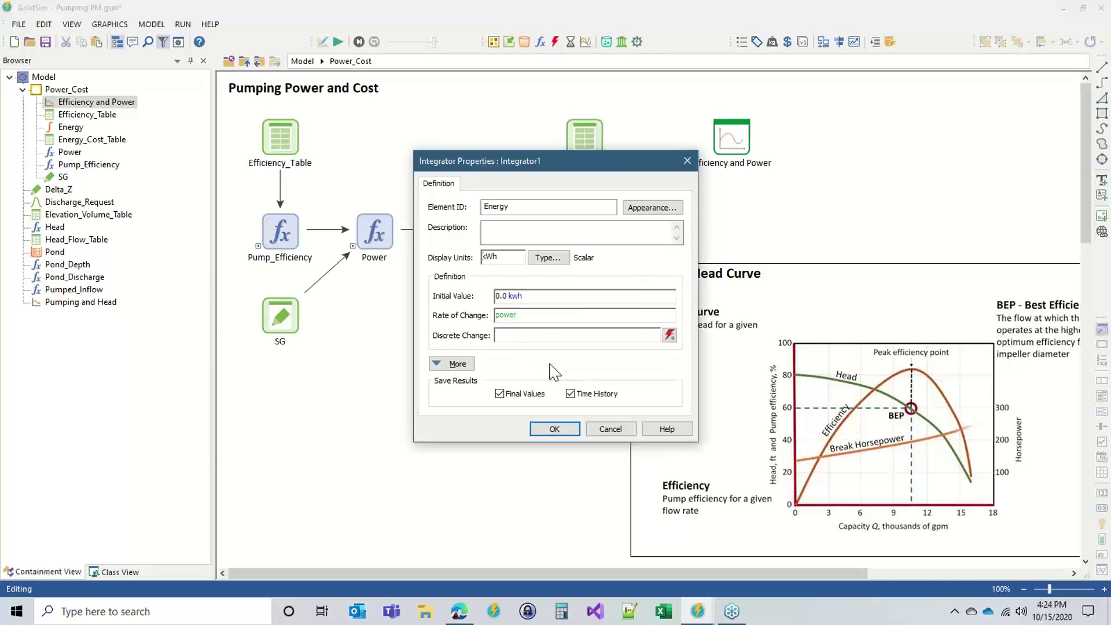
{"action": "left_click_drag", "start_coordinate": [561, 170], "coordinate": [648, 122]}
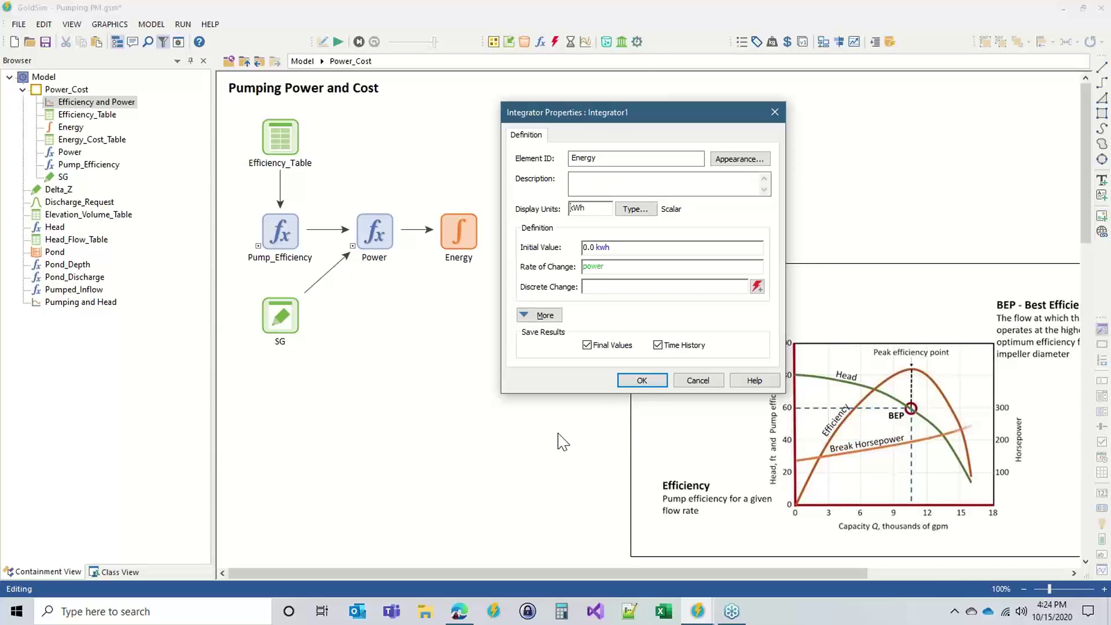
{"action": "left_click", "coordinate": [640, 381]}
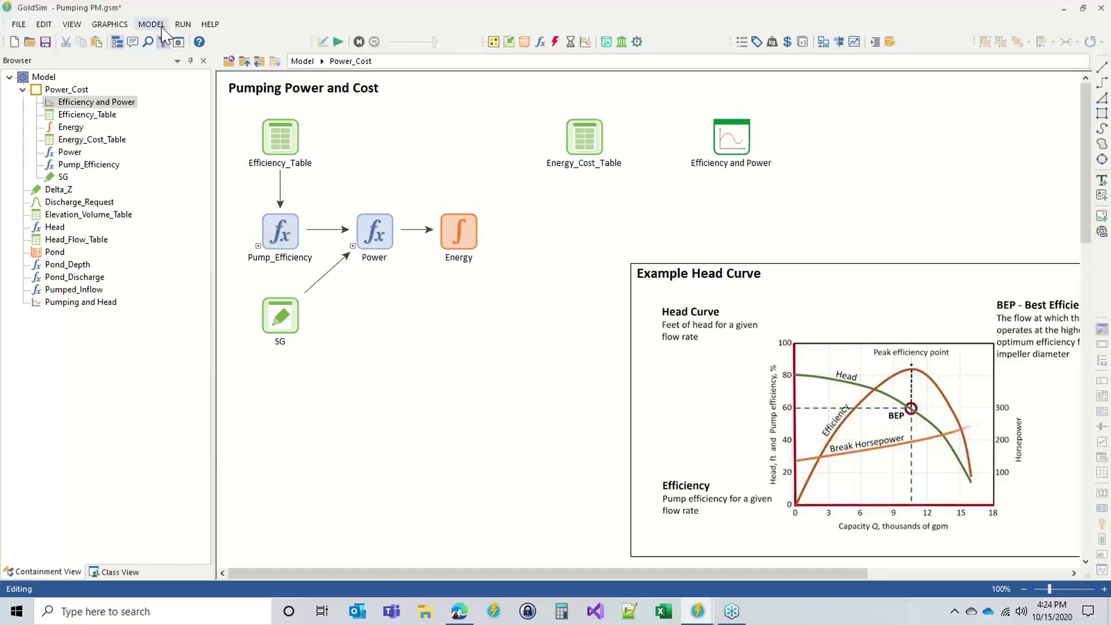
- Run the simulation, check the Energy result, and return the model to edit mode
{"action": "left_click", "coordinate": [337, 42]}
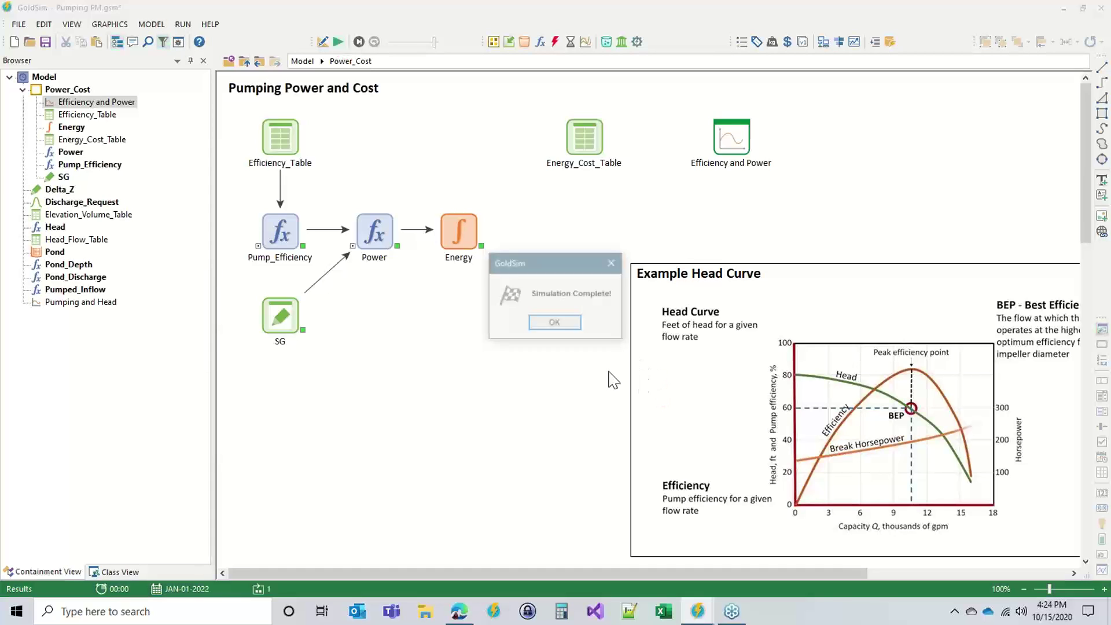
{"action": "left_click", "coordinate": [554, 322]}
{"action": "mouse_move", "coordinate": [461, 215]}
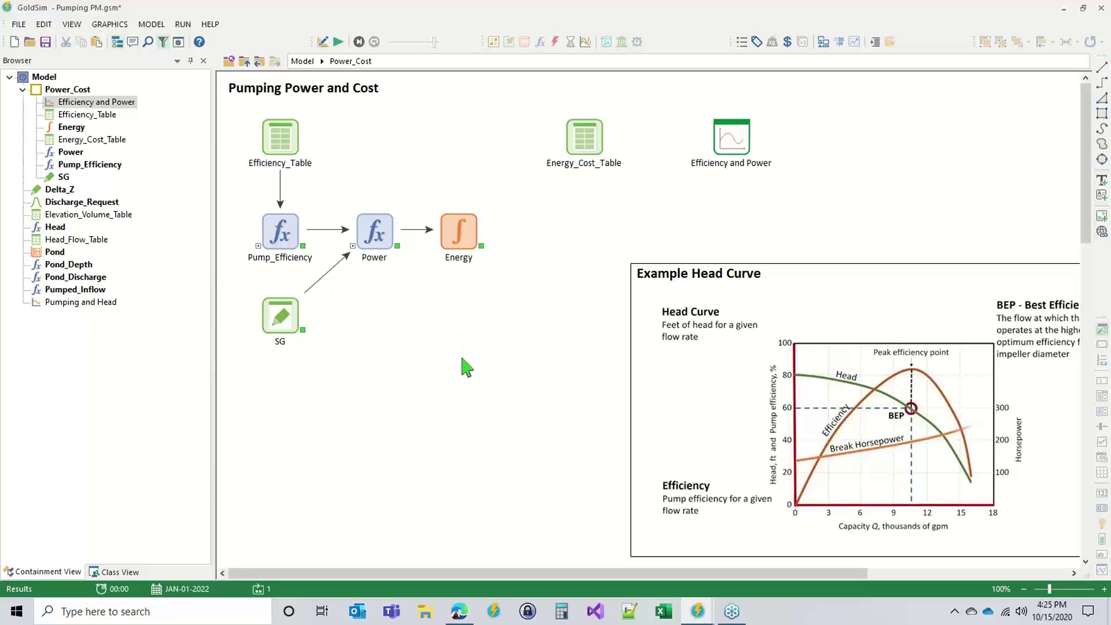
{"action": "key", "text": "F4"}
{"action": "key", "text": "Return"}
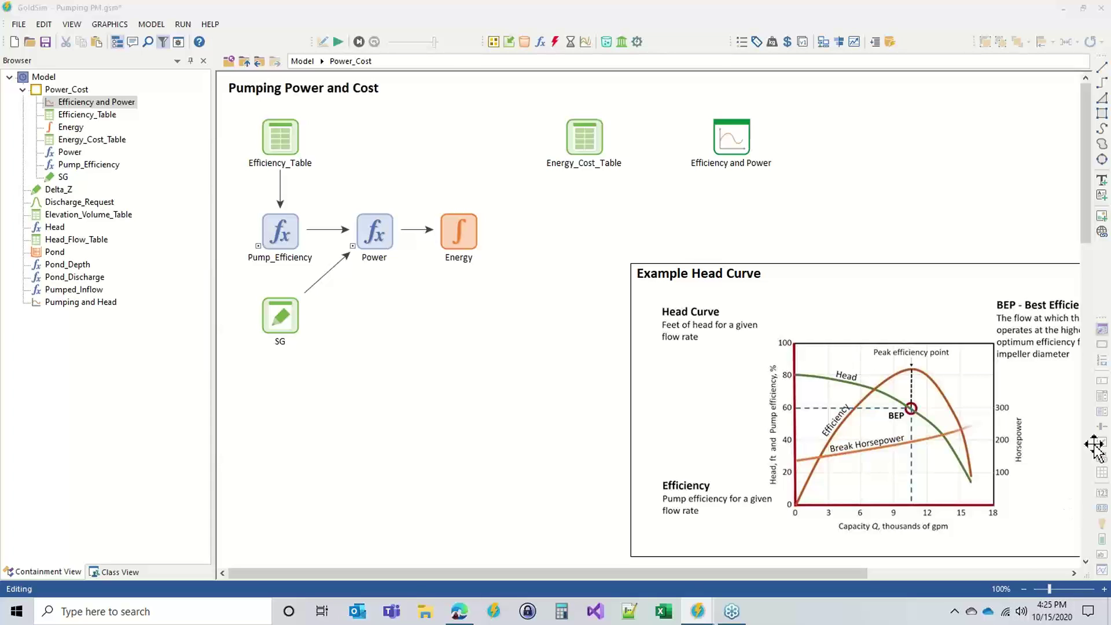
- Move the Energy element slightly farther right from Power, keeping it in the same row
{"action": "left_click", "coordinate": [418, 218]}
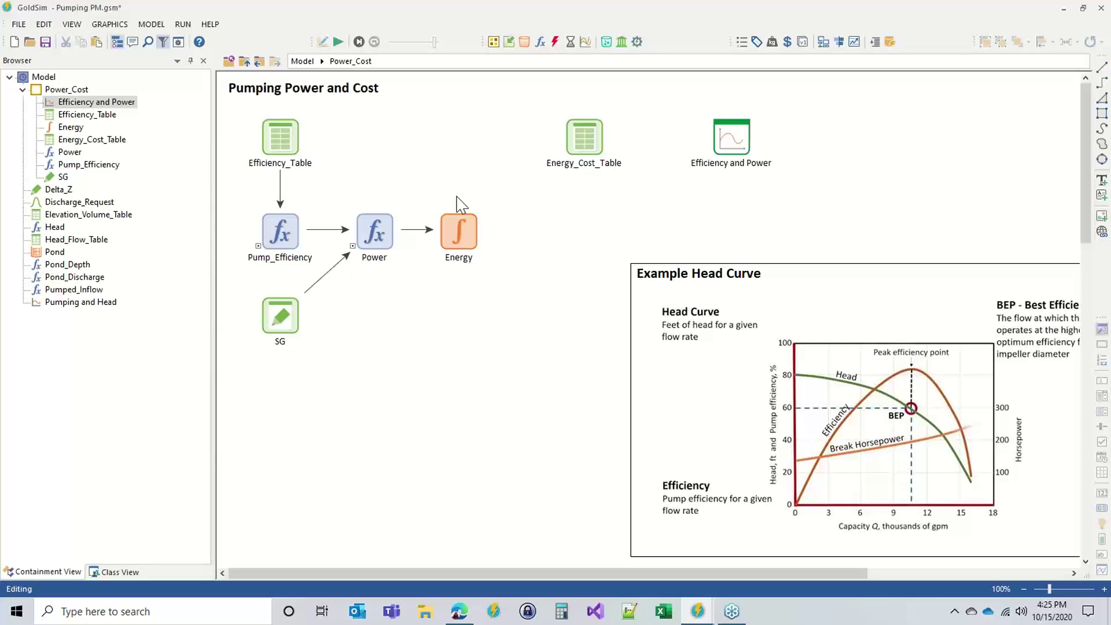
{"action": "left_click", "coordinate": [438, 231]}
{"action": "left_click_drag", "start_coordinate": [460, 229], "coordinate": [470, 228]}
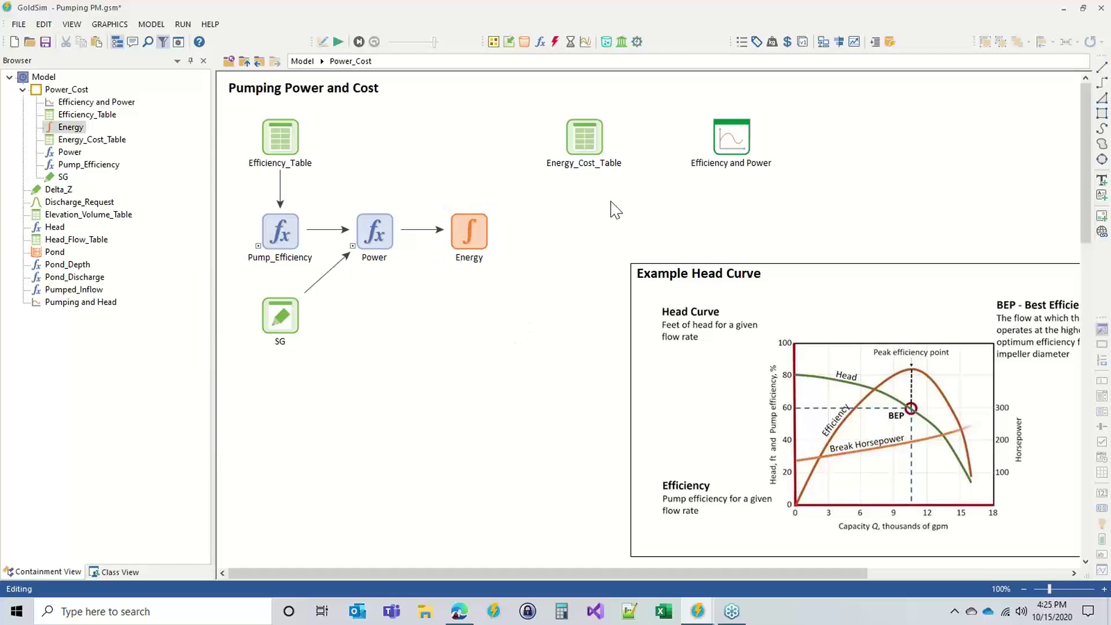
- Open the Energy_Cost_Table data and examine the month rows
{"action": "double_click", "coordinate": [584, 137]}
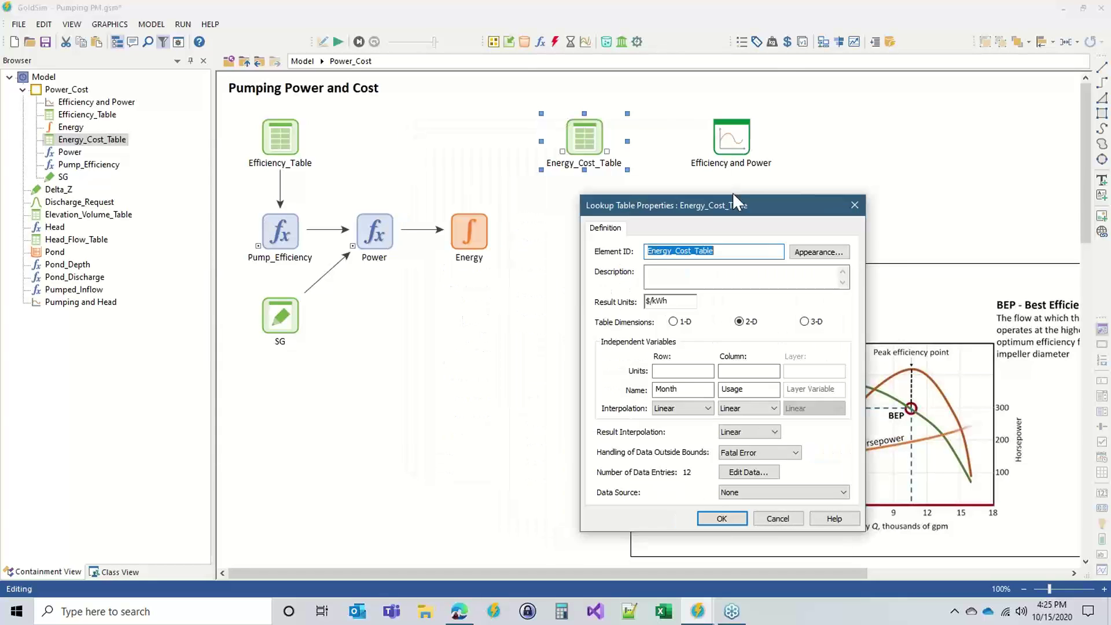
{"action": "left_click_drag", "start_coordinate": [733, 195], "coordinate": [751, 174]}
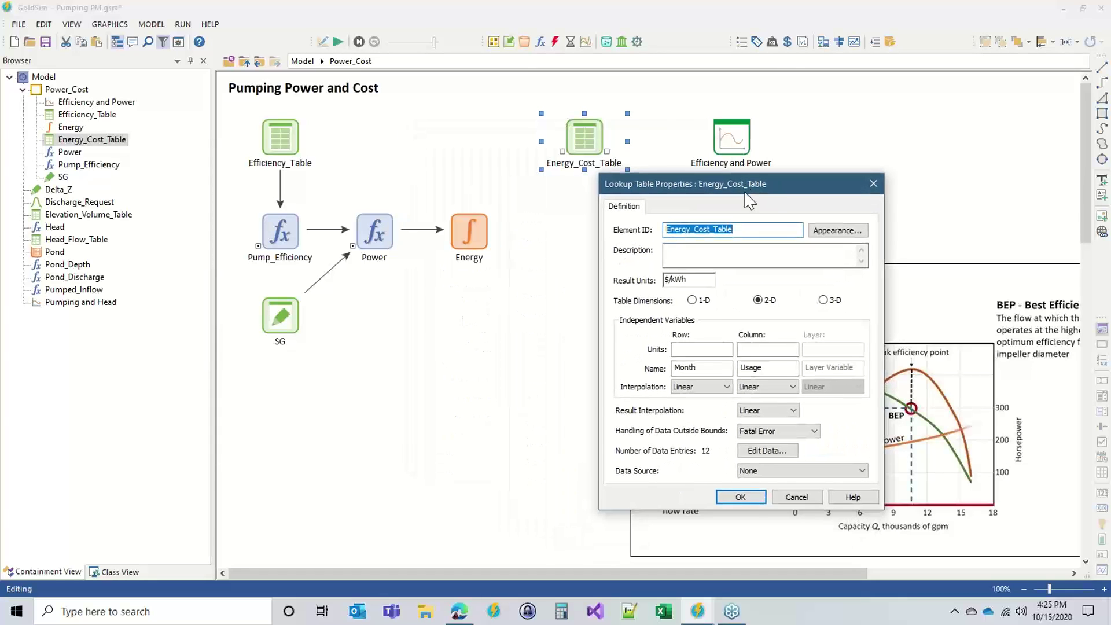
{"action": "left_click", "coordinate": [751, 450]}
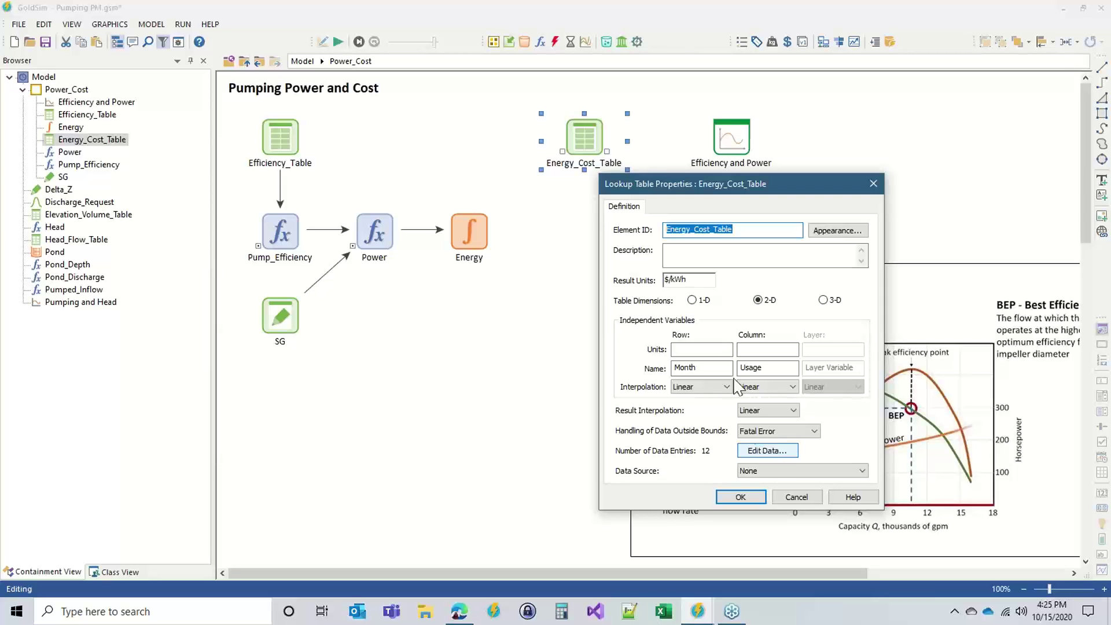
{"action": "left_click", "coordinate": [767, 451]}
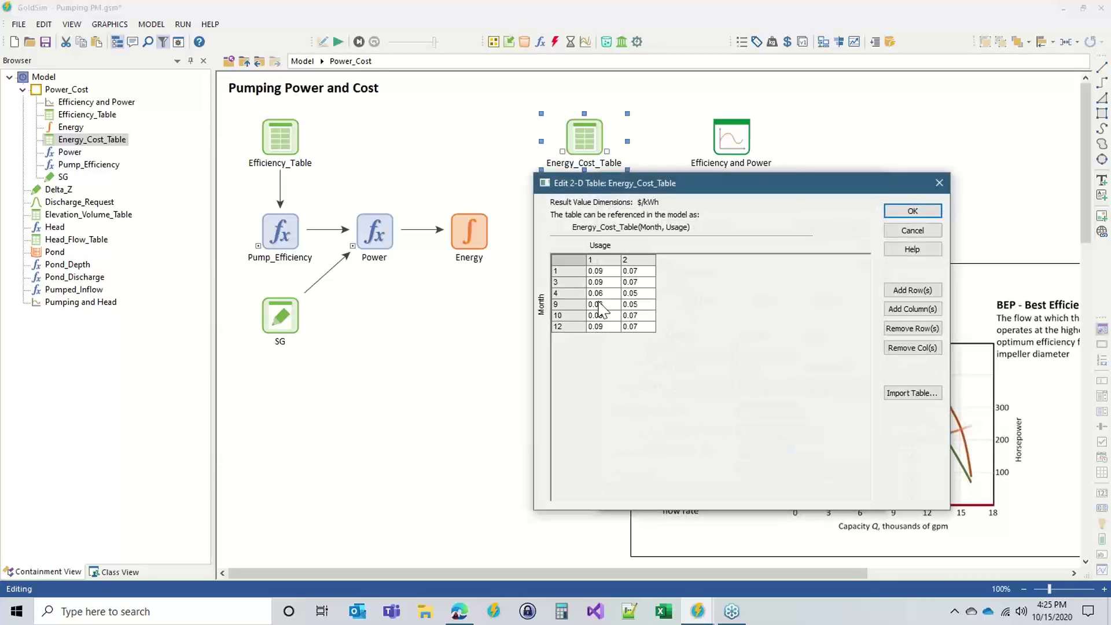
{"action": "left_click", "coordinate": [566, 283]}
{"action": "left_click_drag", "start_coordinate": [566, 282], "coordinate": [571, 338]}
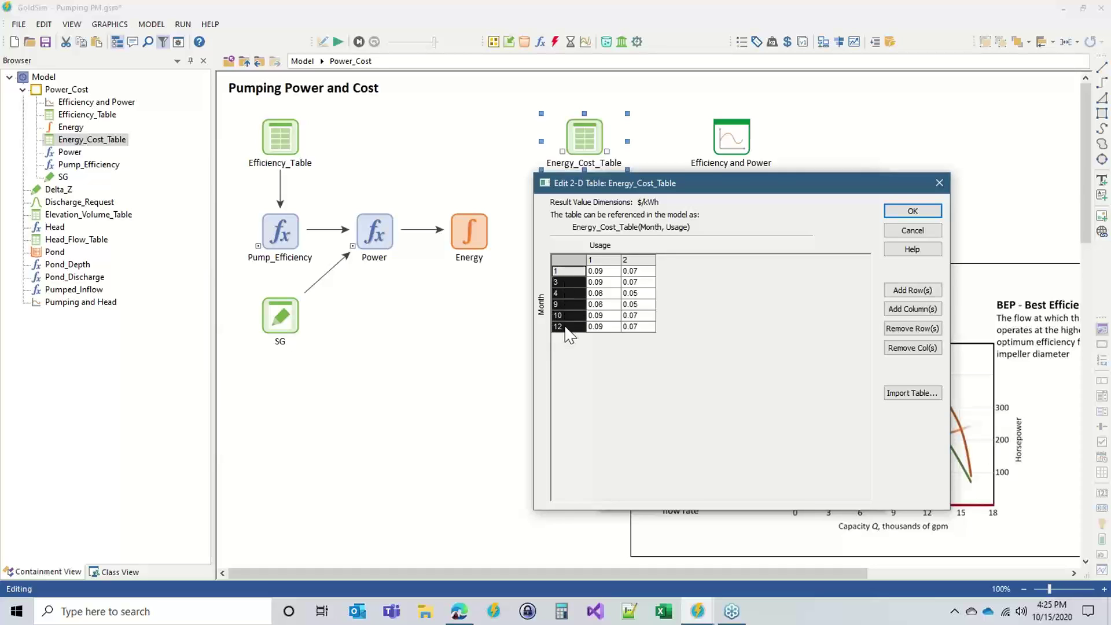
{"action": "left_click", "coordinate": [565, 274]}
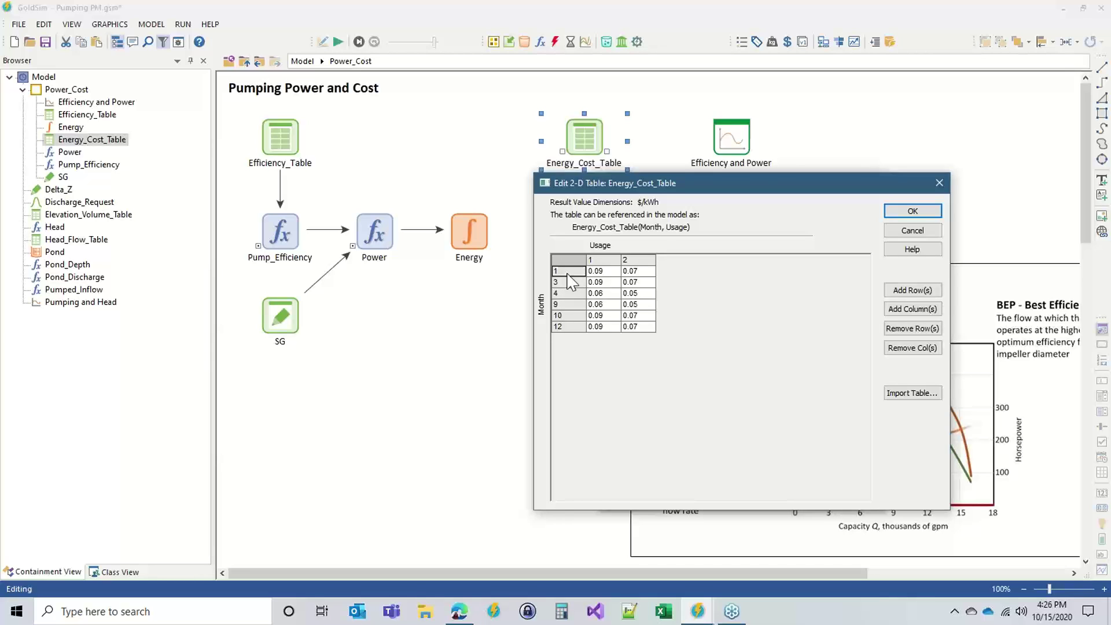
- Examine the rates for usage tiers 1 and 2 in Energy_Cost_Table, and close the table and its properties
{"action": "mouse_move", "coordinate": [604, 283]}
{"action": "left_mouse_down"}
{"action": "mouse_move", "coordinate": [607, 332]}
{"action": "mouse_move", "coordinate": [598, 267]}
{"action": "left_mouse_up"}
{"action": "left_click", "coordinate": [596, 263]}
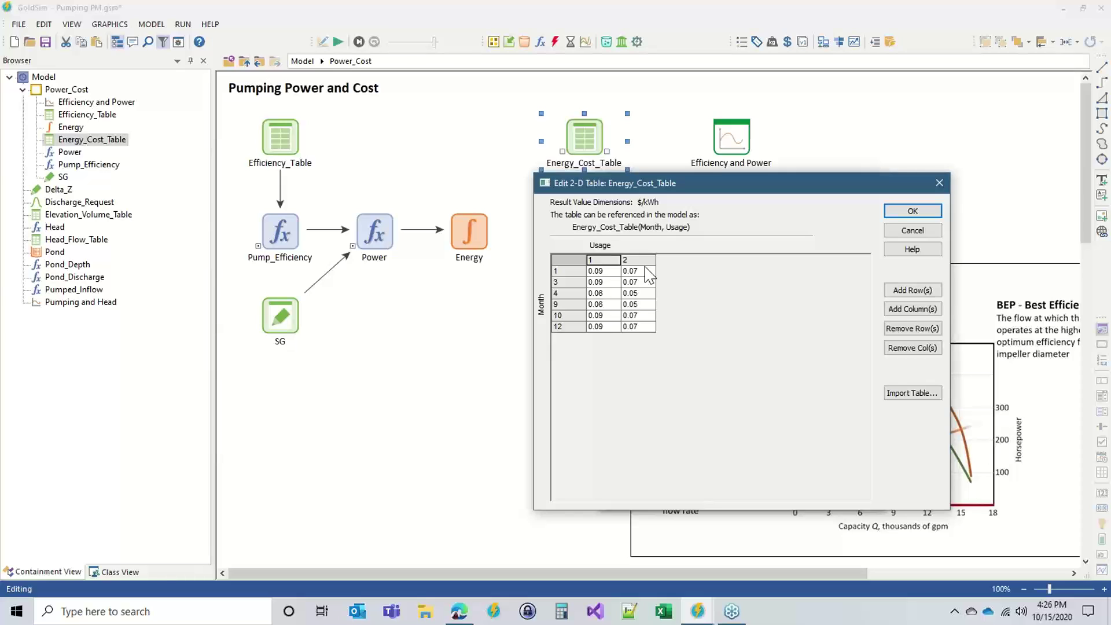
{"action": "left_click_drag", "start_coordinate": [608, 267], "coordinate": [600, 313]}
{"action": "left_click", "coordinate": [603, 272]}
{"action": "left_click_drag", "start_coordinate": [639, 271], "coordinate": [653, 328]}
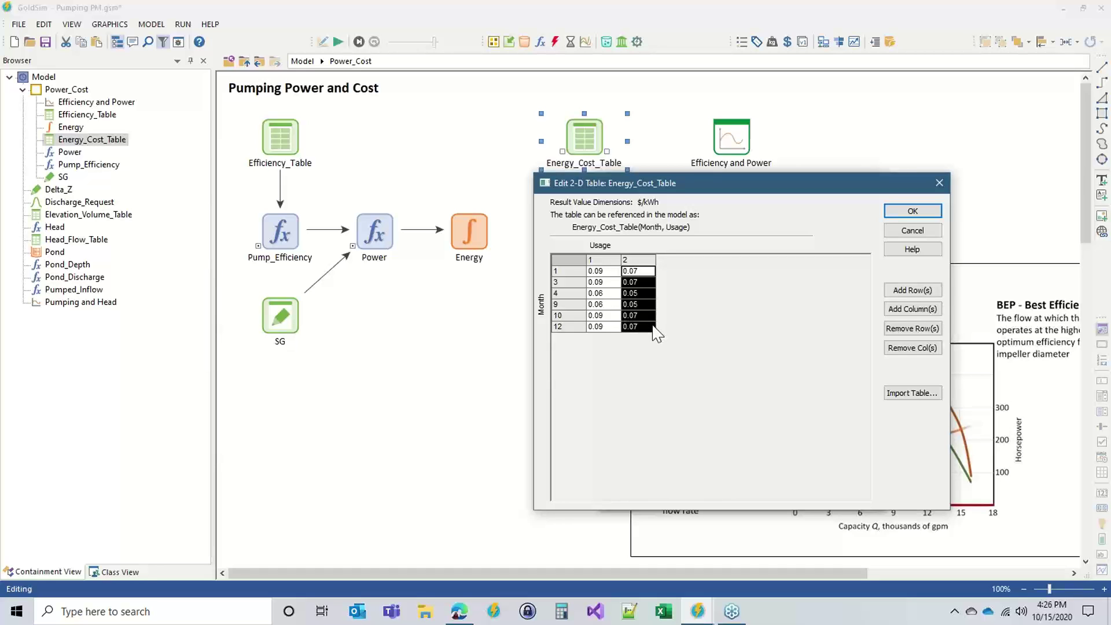
{"action": "left_click", "coordinate": [888, 212]}
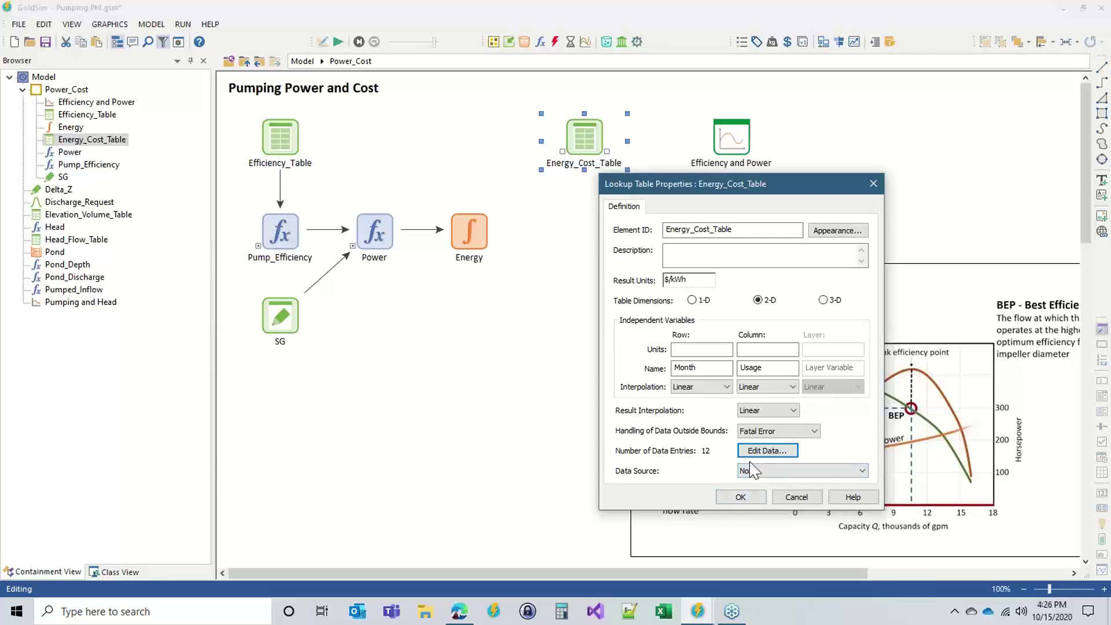
{"action": "left_click", "coordinate": [767, 450]}
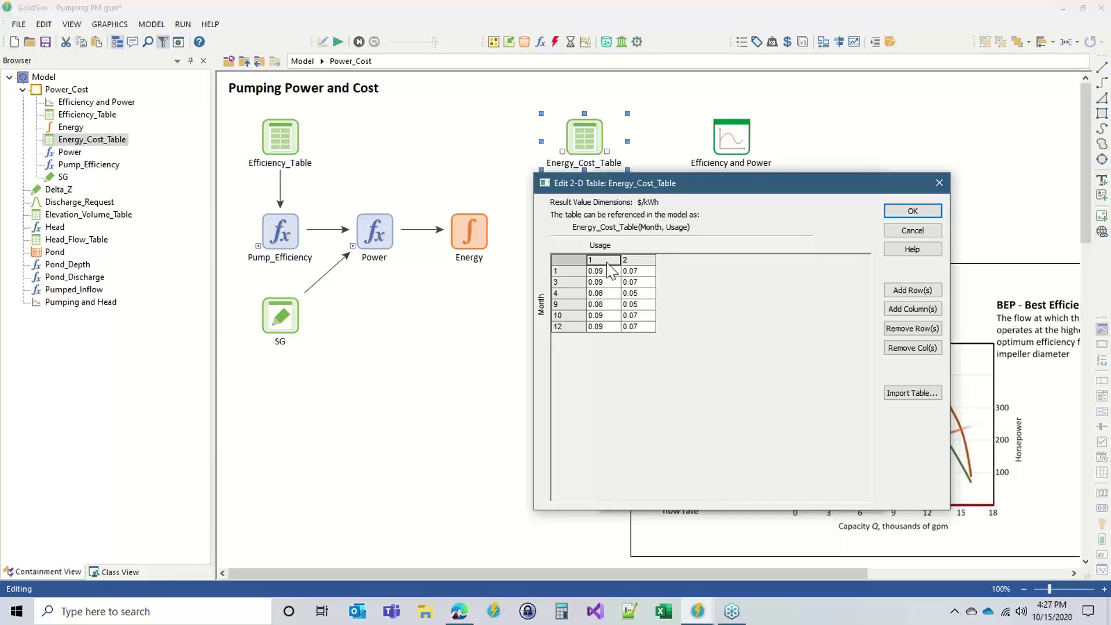
{"action": "left_click", "coordinate": [912, 211]}
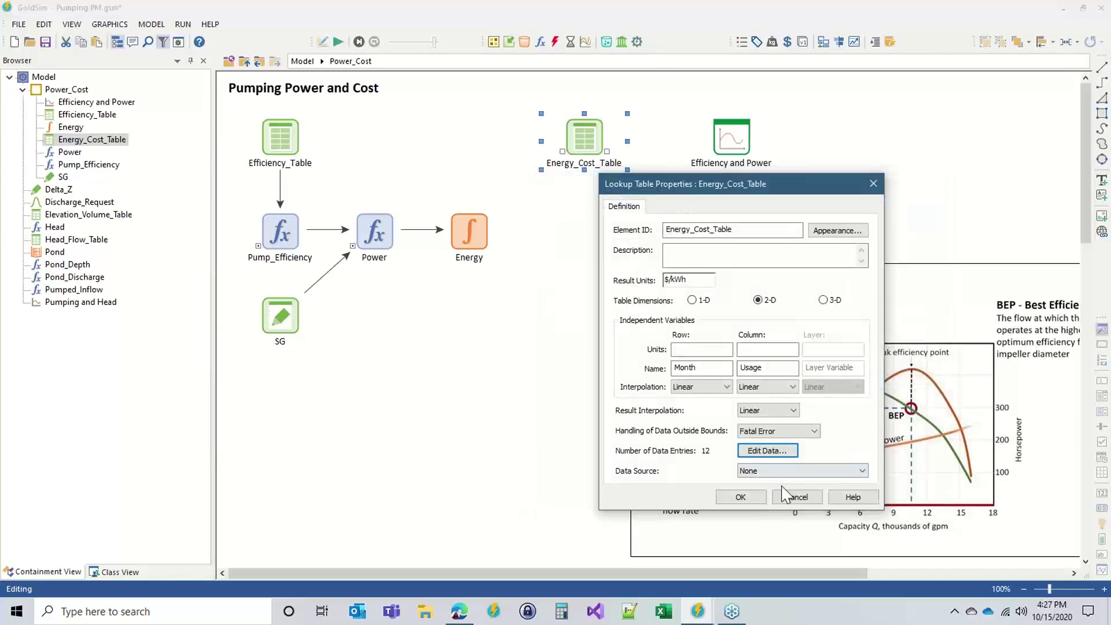
{"action": "left_click", "coordinate": [739, 496]}
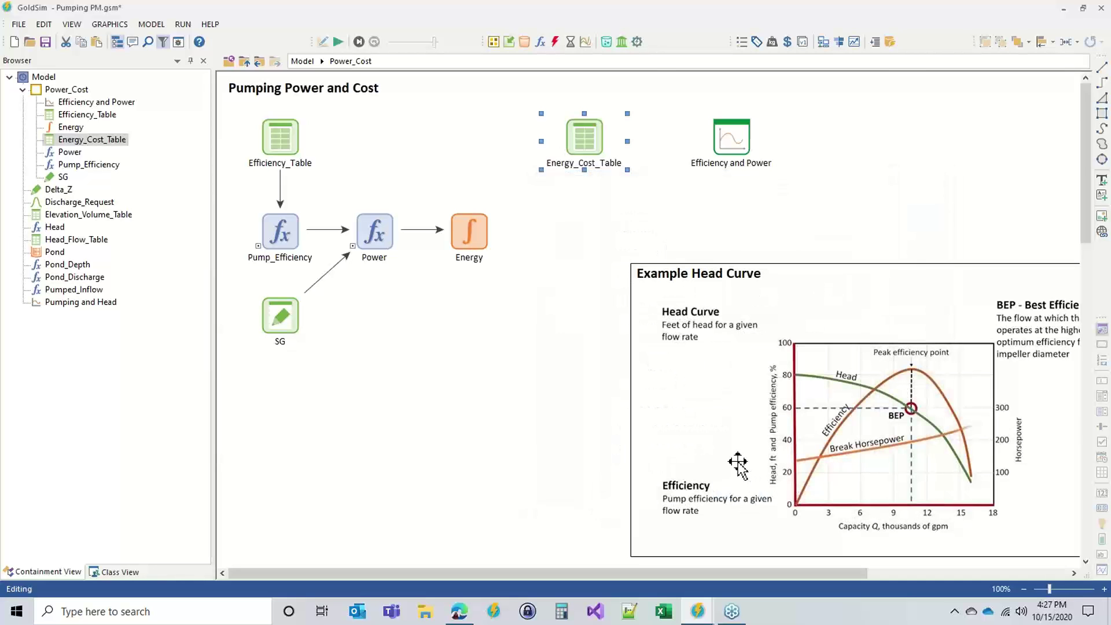
- Move the Example Head Curve graphic down and slightly left to free space below Energy_Cost_Table
{"action": "left_click", "coordinate": [602, 253]}
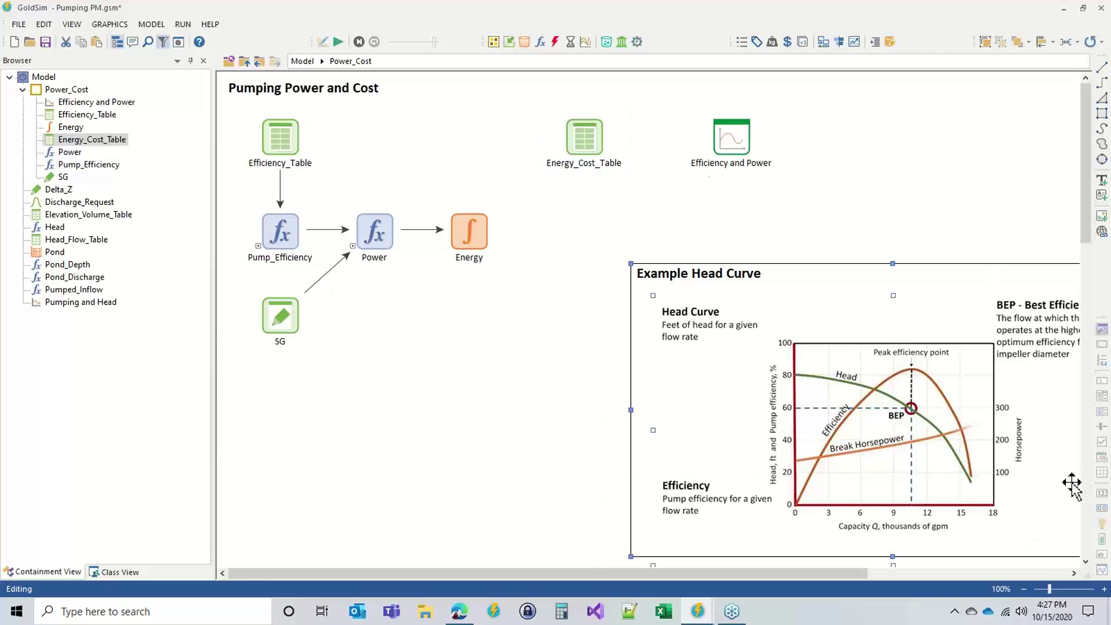
{"action": "left_click", "coordinate": [651, 269]}
{"action": "left_click_drag", "start_coordinate": [650, 269], "coordinate": [615, 331]}
{"action": "left_click", "coordinate": [561, 272]}
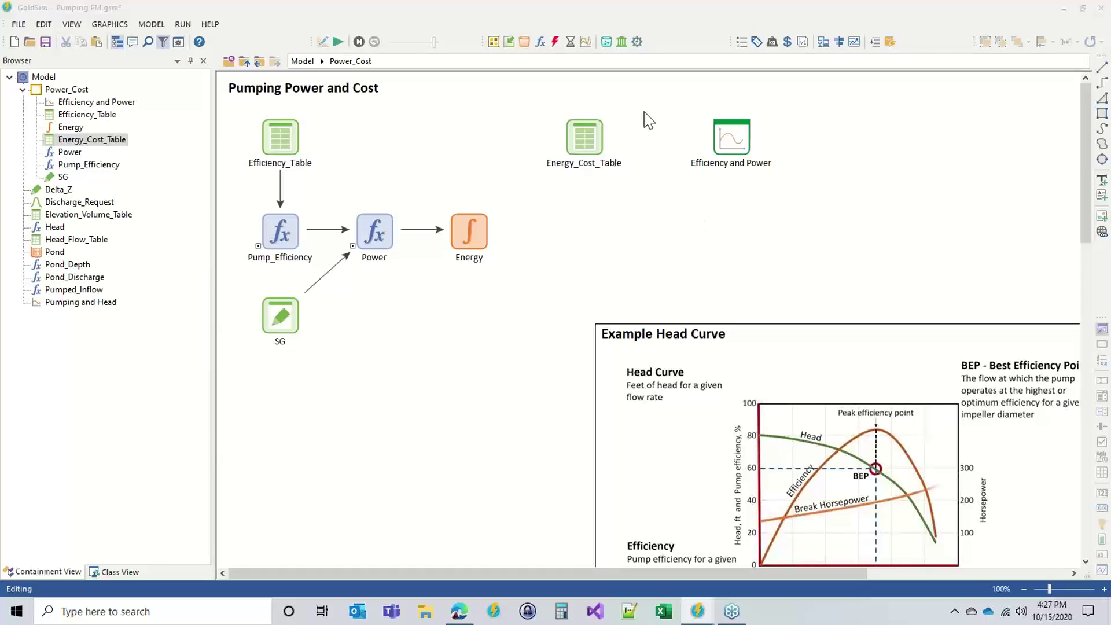
- Insert a Selector element below Energy_Cost_Table and name it Rate_Tier
{"action": "left_click", "coordinate": [544, 42]}
{"action": "left_click", "coordinate": [544, 42]}
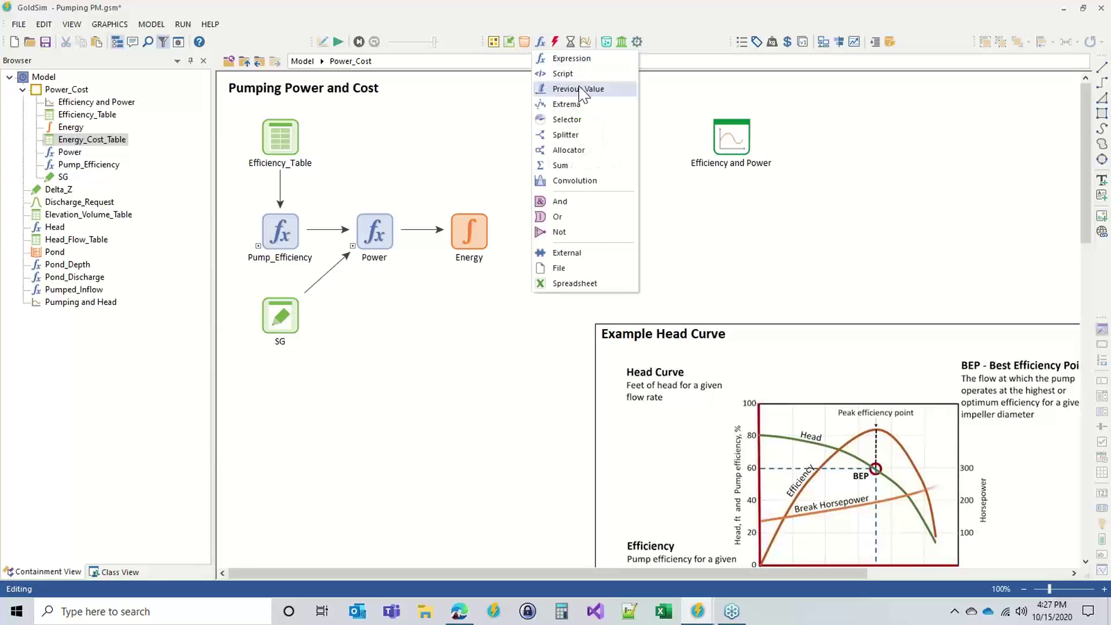
{"action": "left_click", "coordinate": [569, 117]}
{"action": "left_click", "coordinate": [596, 256]}
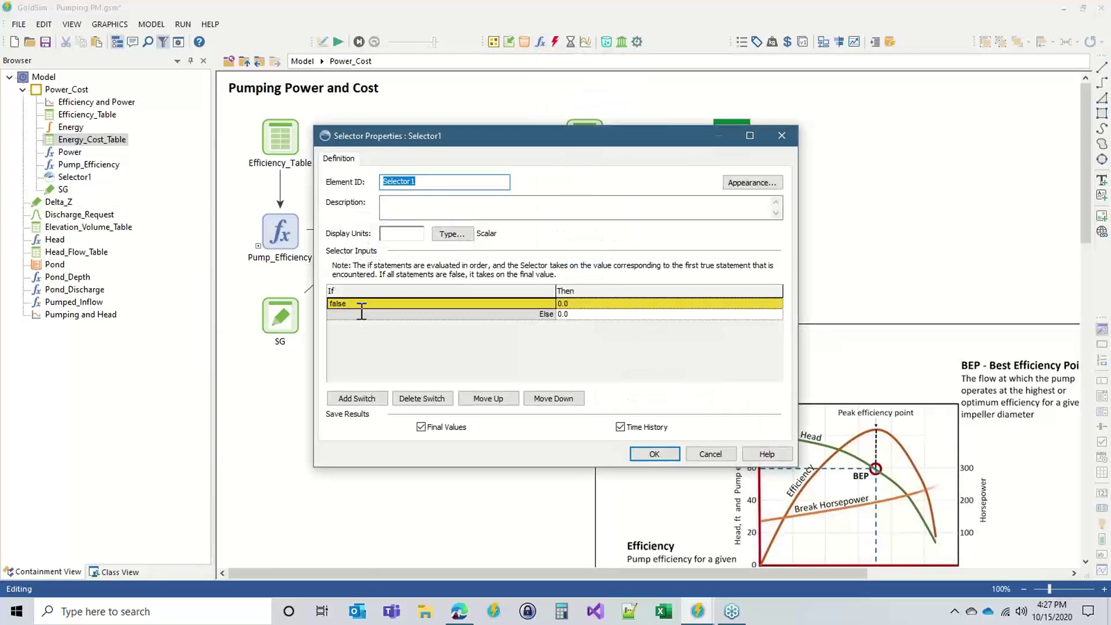
{"action": "type", "text": "Rate_Tier"}
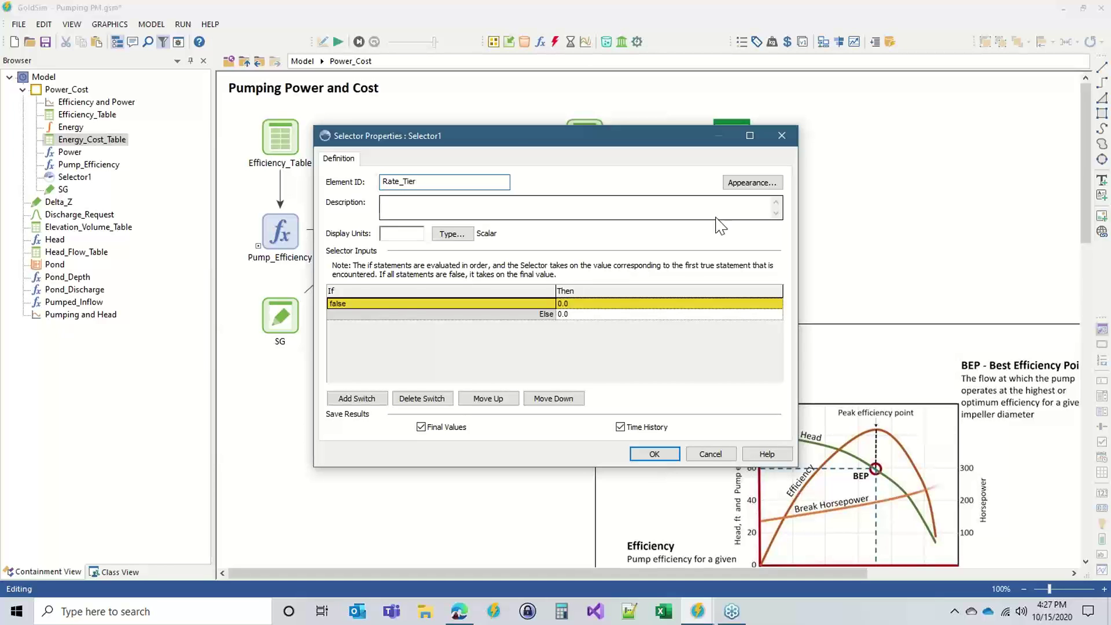
- Set the first condition of the Rate_Tier selector to Energy < 1000 kwh
{"action": "left_click_drag", "start_coordinate": [501, 130], "coordinate": [766, 88]}
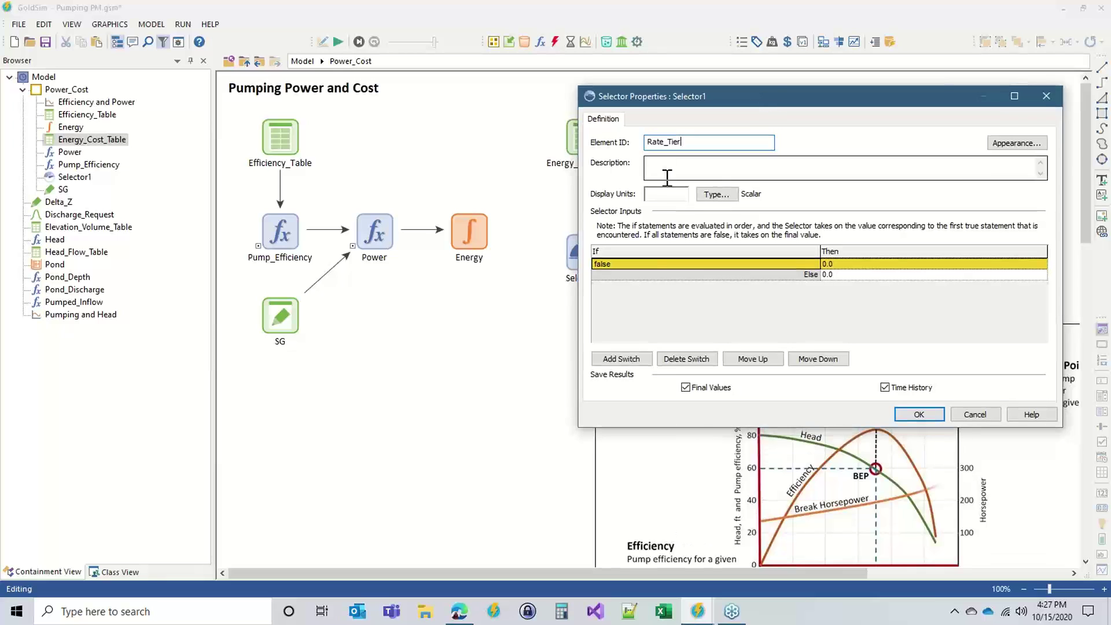
{"action": "left_click", "coordinate": [641, 264]}
{"action": "left_click_drag", "start_coordinate": [643, 264], "coordinate": [547, 259]}
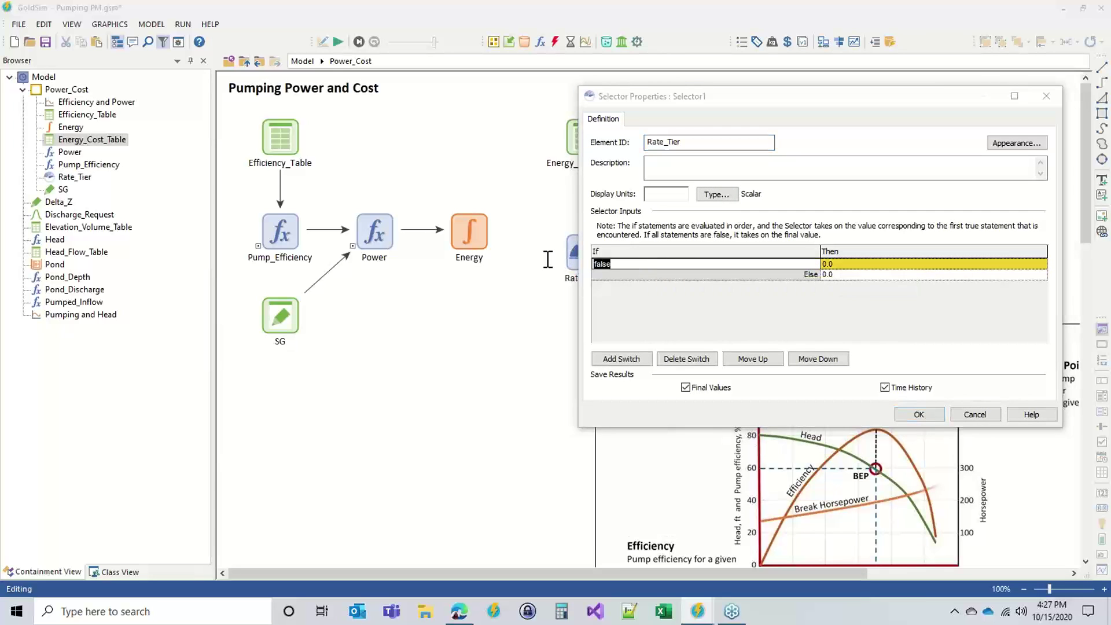
{"action": "type", "text": "Energy"}
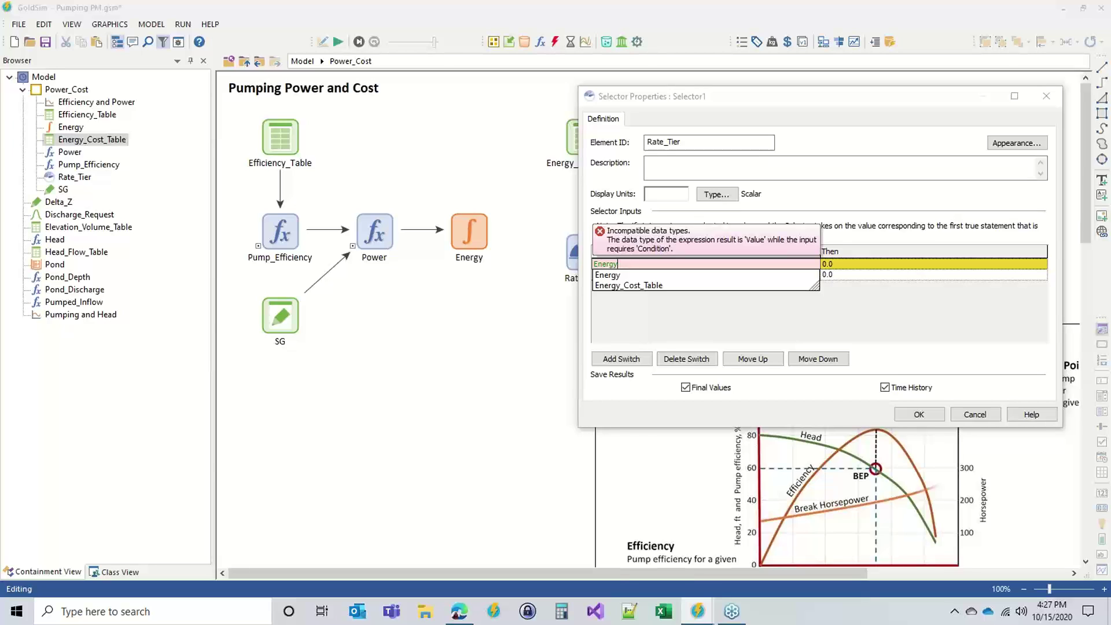
{"action": "type", "text": ">"}
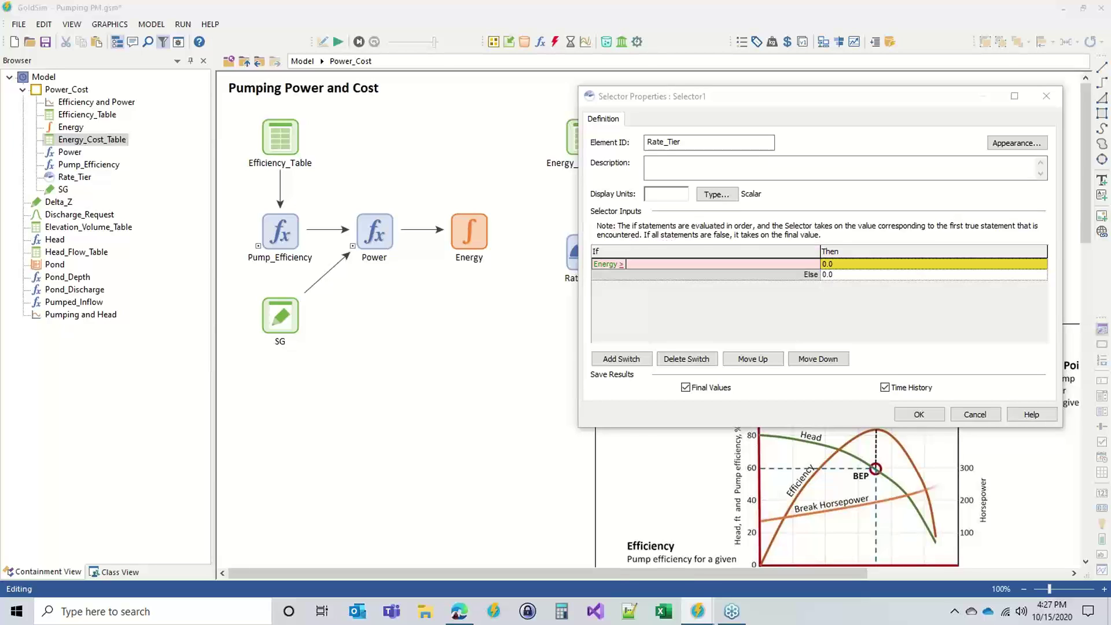
{"action": "type", "text": " 1000 kWh"}
{"action": "left_click", "coordinate": [880, 264]}
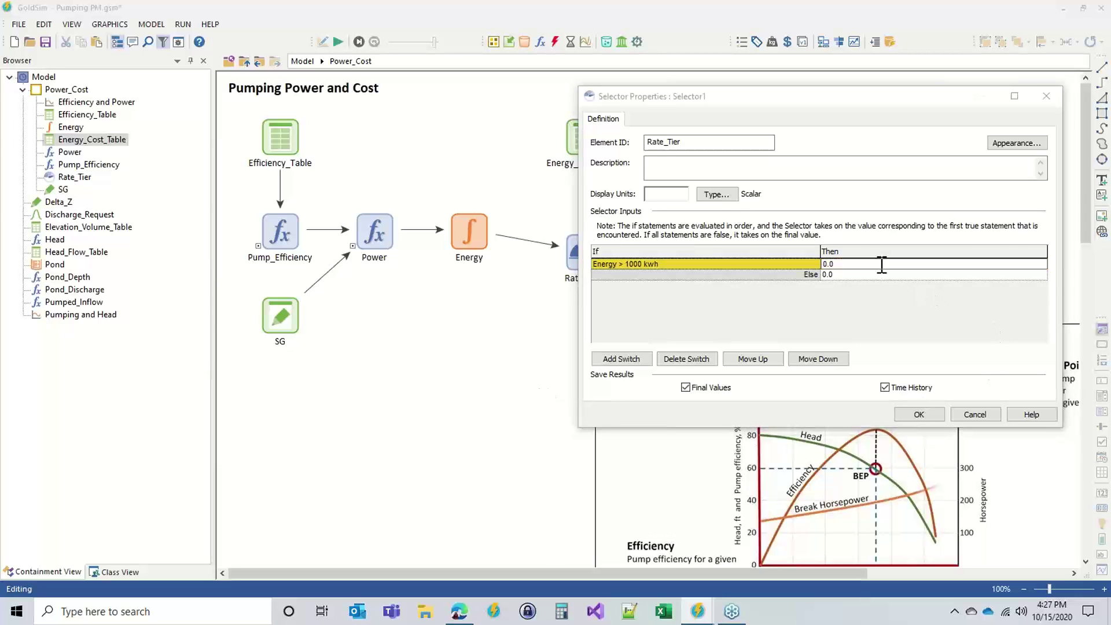
{"action": "left_click", "coordinate": [623, 265]}
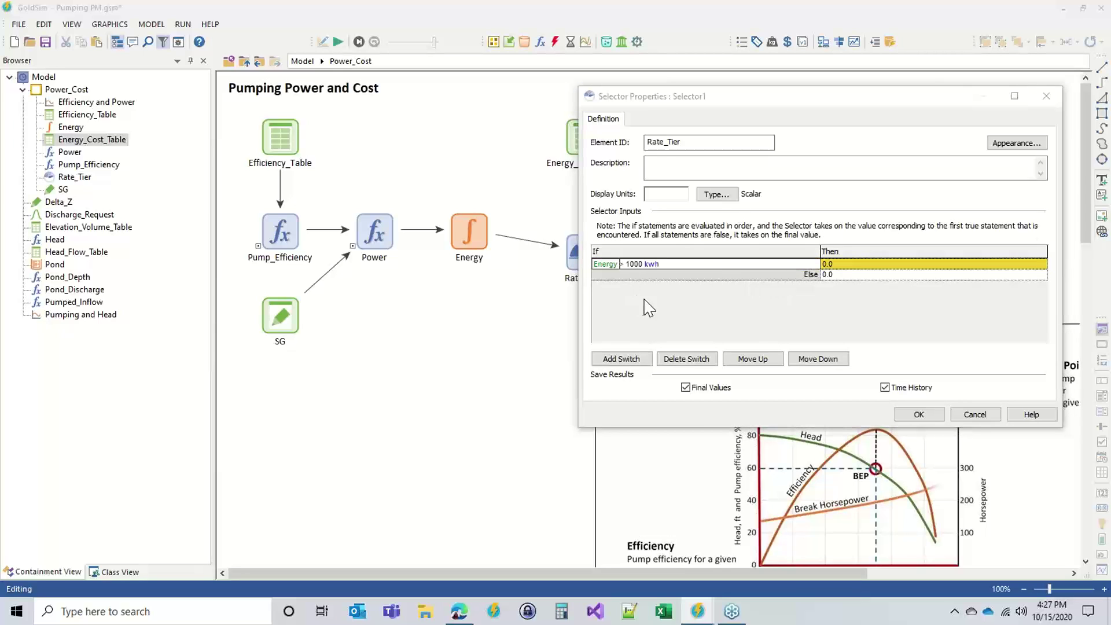
{"action": "type", "text": "<"}
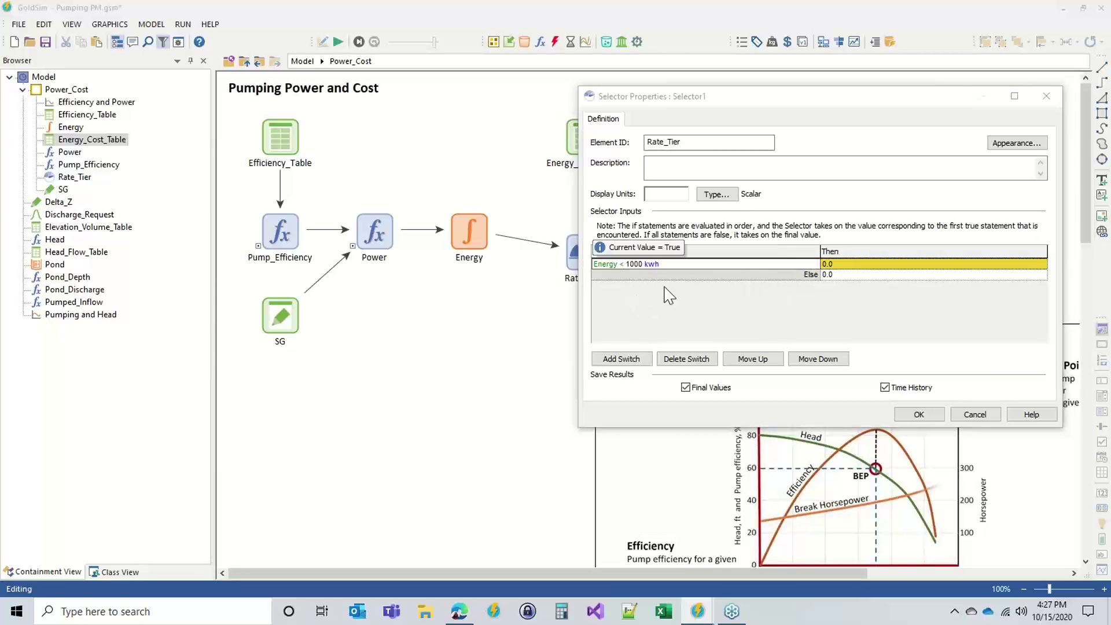
- Make Rate_Tier return 1 when Energy <= 1000 kwh and 2 otherwise
{"action": "left_click", "coordinate": [849, 263]}
{"action": "type", "text": "1"}
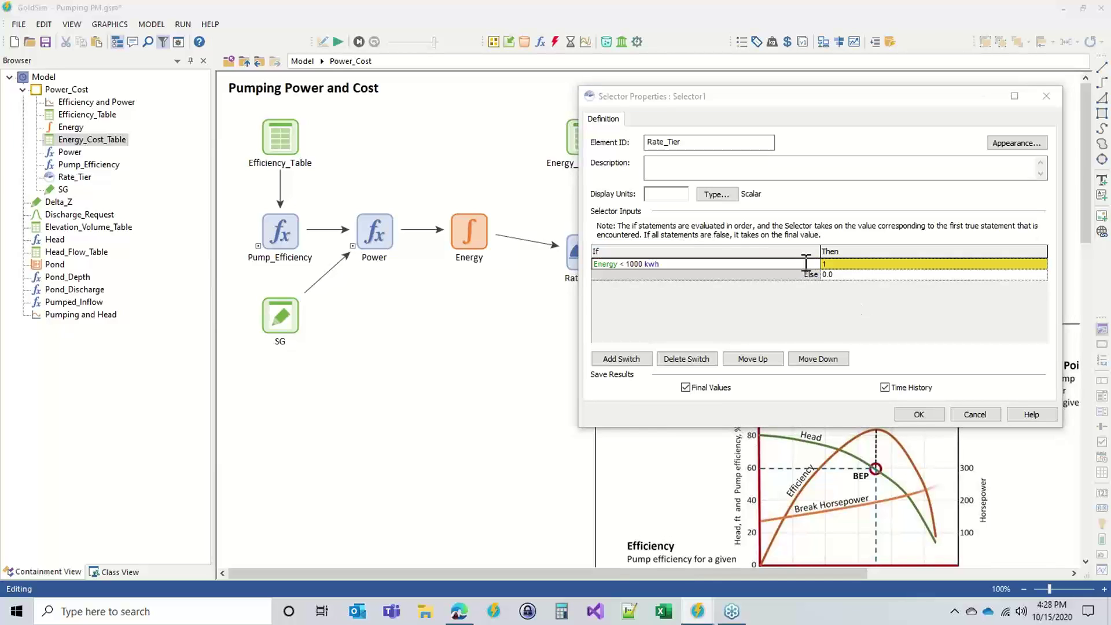
{"action": "left_click", "coordinate": [836, 276]}
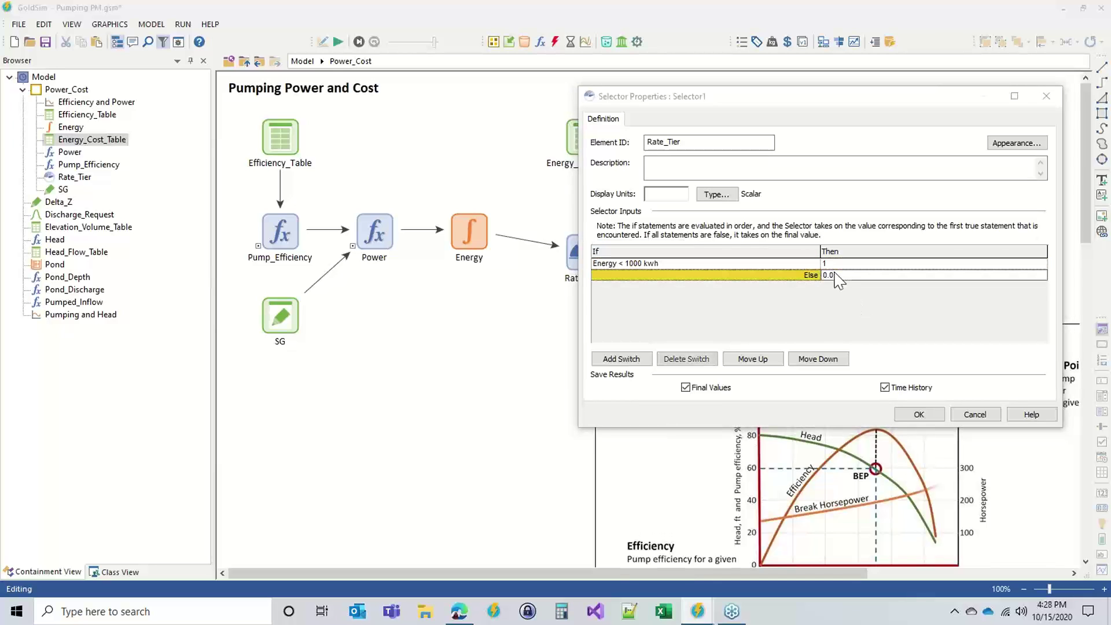
{"action": "left_click", "coordinate": [627, 265]}
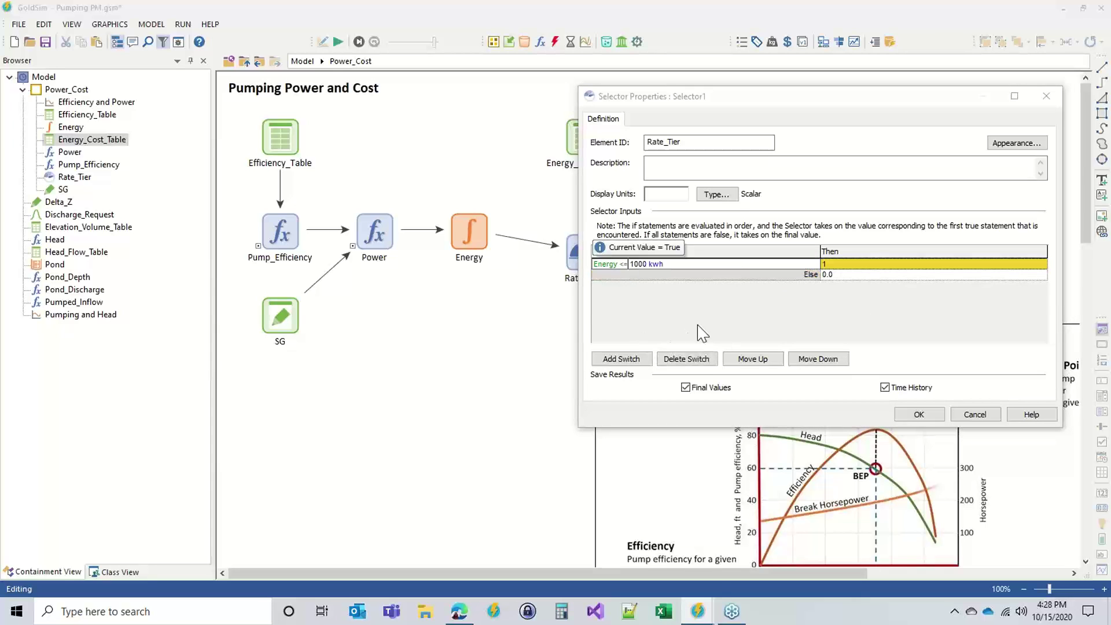
{"action": "left_click", "coordinate": [842, 275]}
{"action": "left_click", "coordinate": [842, 276]}
{"action": "type", "text": "2"}
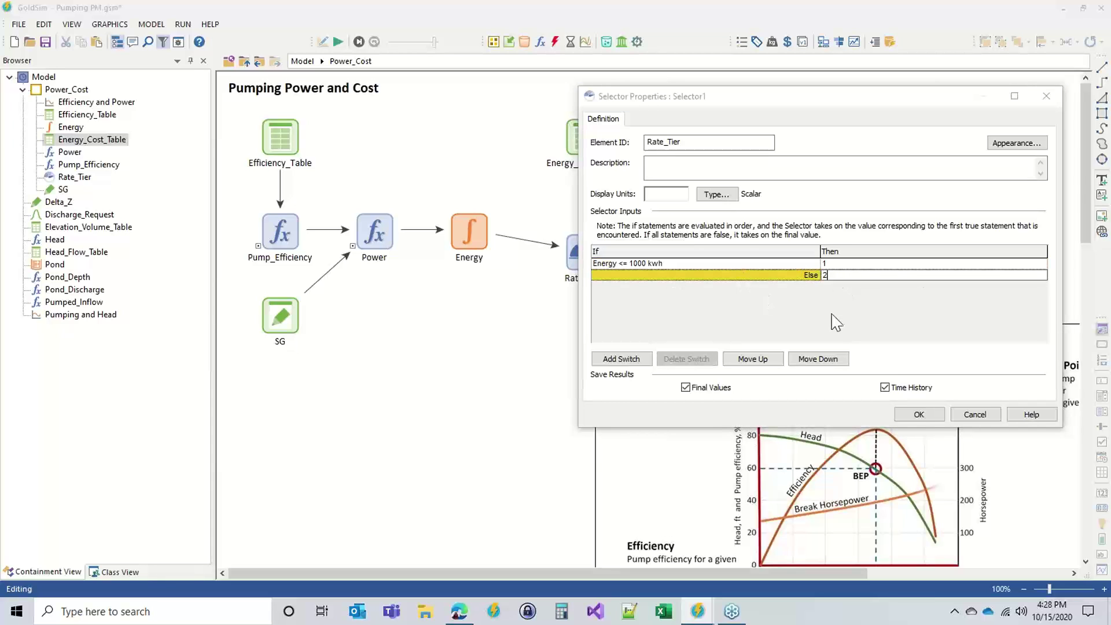
{"action": "key", "text": "Return"}
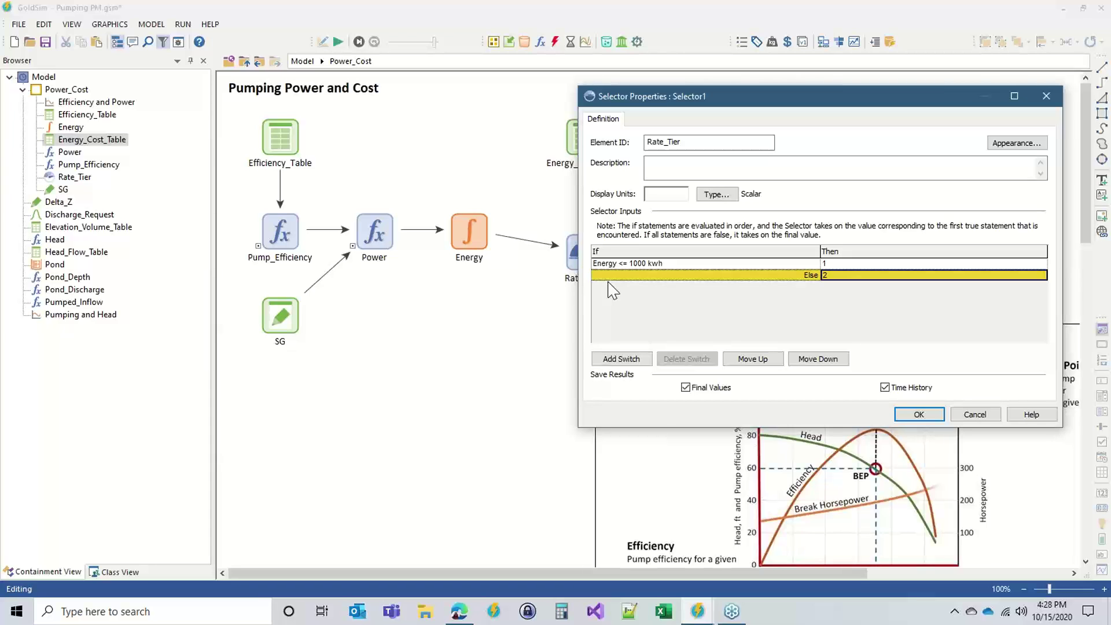
- Accept the Rate_Tier definition and move the element into line with Energy, beneath Energy_Cost_Table
{"action": "left_click", "coordinate": [918, 414]}
{"action": "left_click_drag", "start_coordinate": [577, 242], "coordinate": [597, 220]}
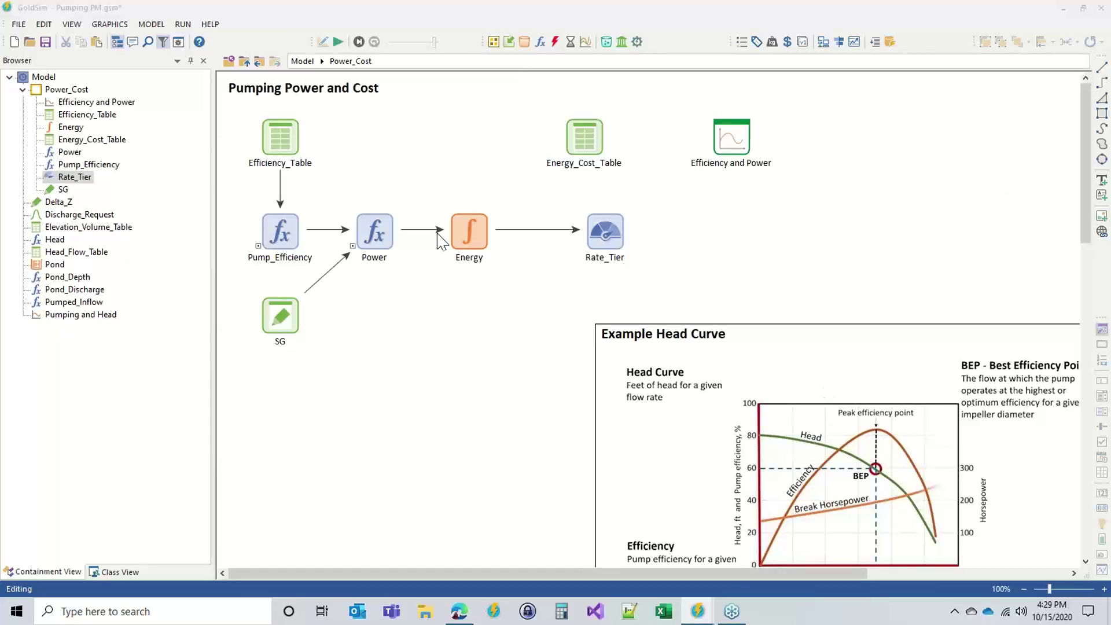
{"action": "left_click", "coordinate": [464, 227]}
- Insert a Discrete Change element below Power, named Reset_Energy with kWh display units
{"action": "left_click", "coordinate": [555, 43]}
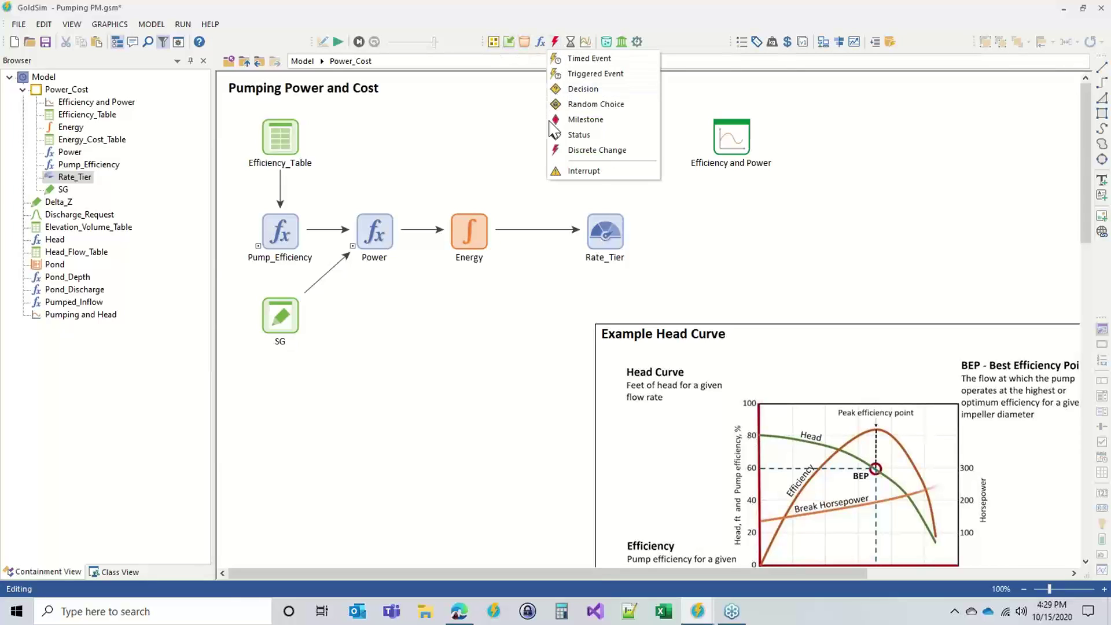
{"action": "left_click", "coordinate": [579, 152]}
{"action": "left_click", "coordinate": [369, 329]}
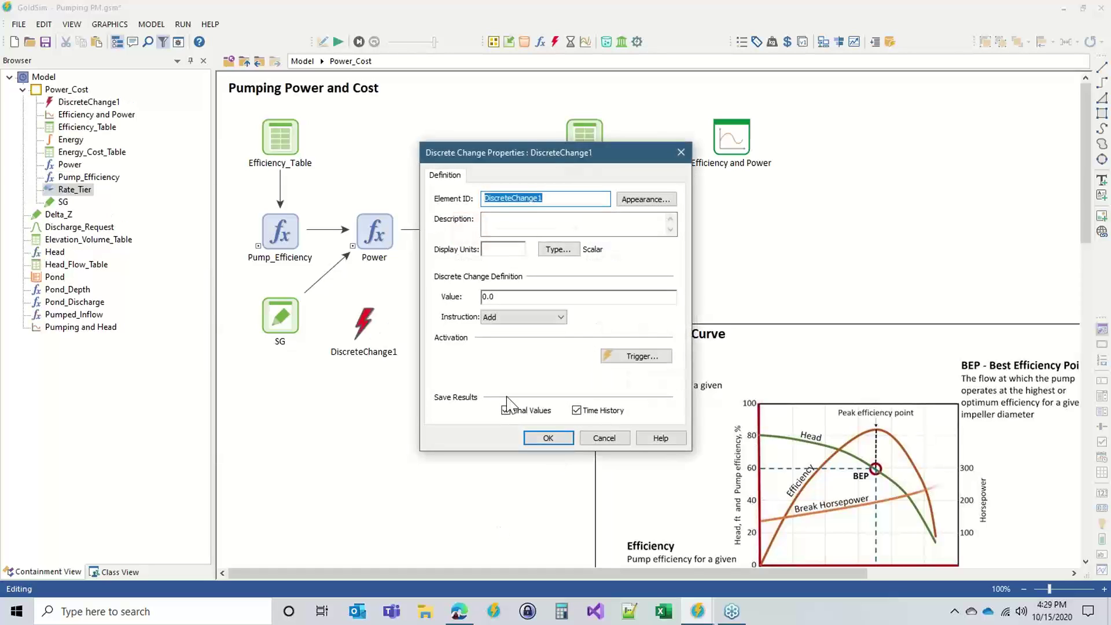
{"action": "type", "text": "Reset_Energy"}
{"action": "key", "text": "Tab"}
{"action": "key", "text": "Tab"}
{"action": "key", "text": "Tab"}
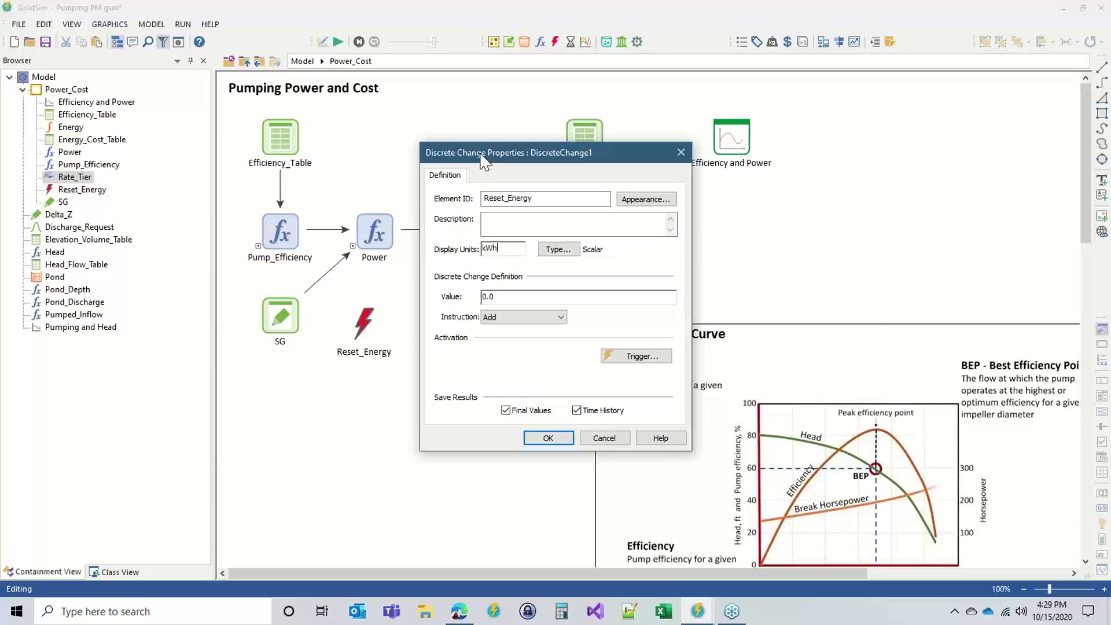
- Set the Reset_Energy discrete change value to 0.0 kwh with the Replace instruction
{"action": "left_click_drag", "start_coordinate": [484, 156], "coordinate": [625, 121]}
{"action": "left_click", "coordinate": [644, 261]}
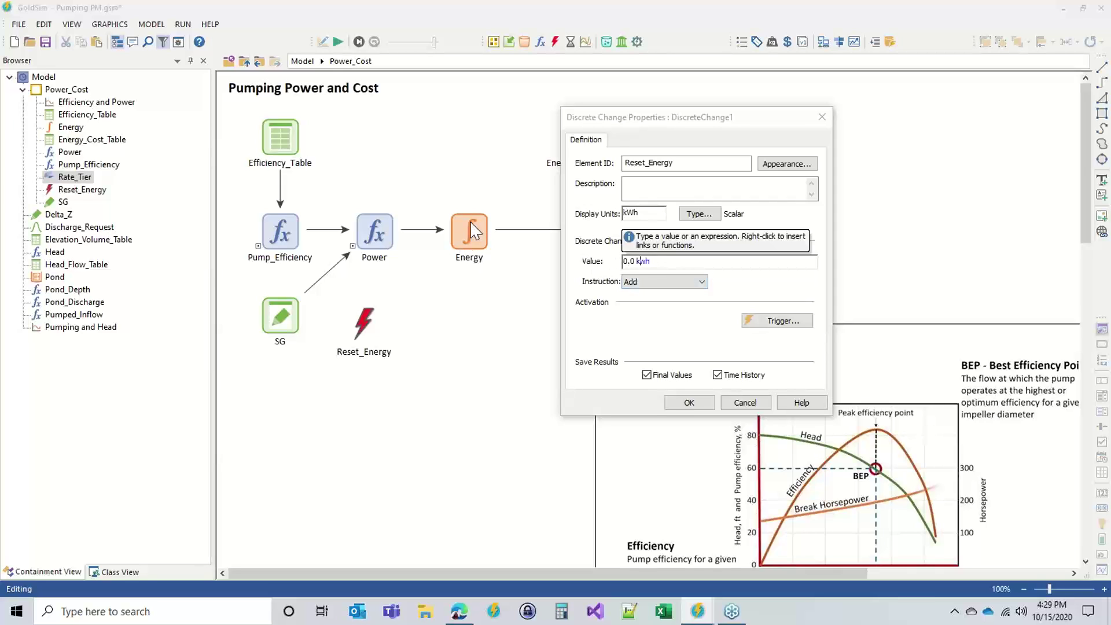
{"action": "left_click", "coordinate": [634, 281]}
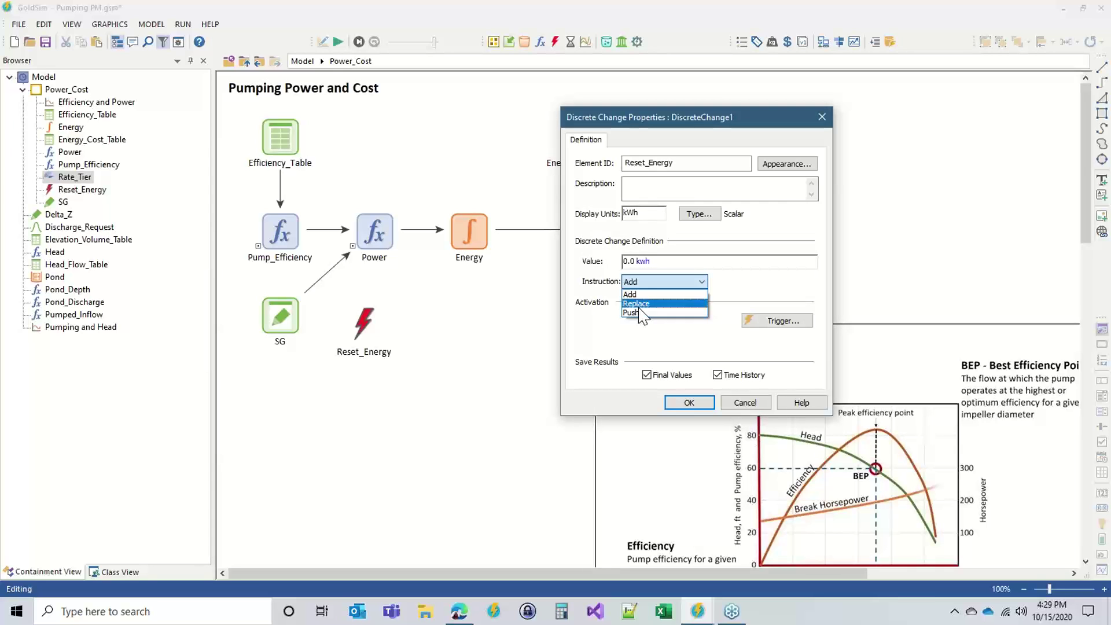
{"action": "left_click", "coordinate": [635, 303]}
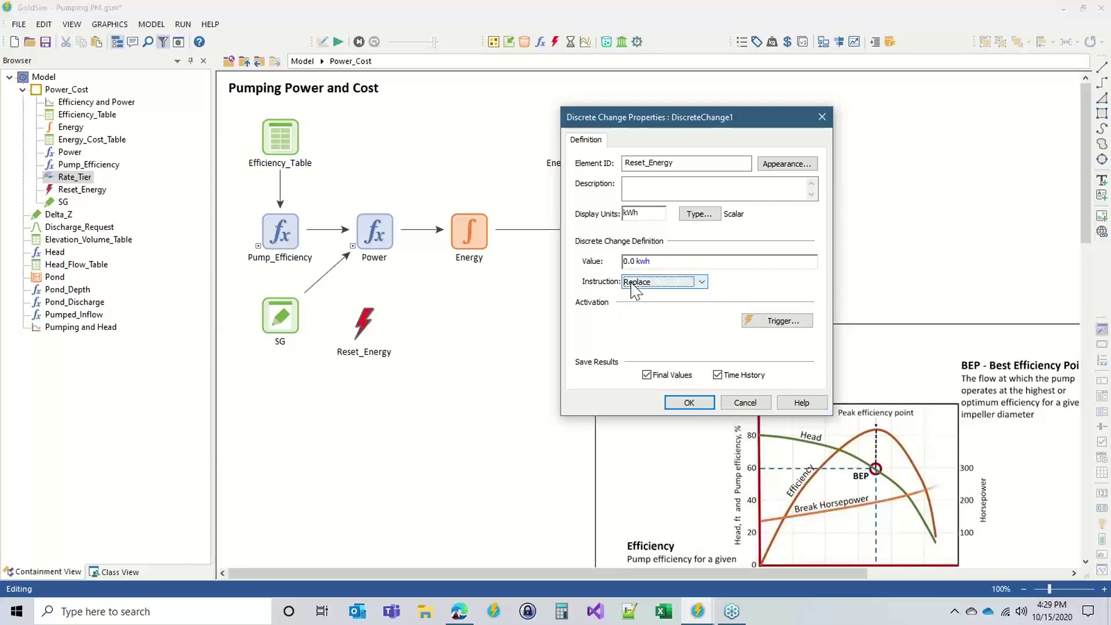
- Give Reset_Energy an On Changed trigger defined by Year, and align the element directly beneath Power
{"action": "left_click", "coordinate": [752, 320]}
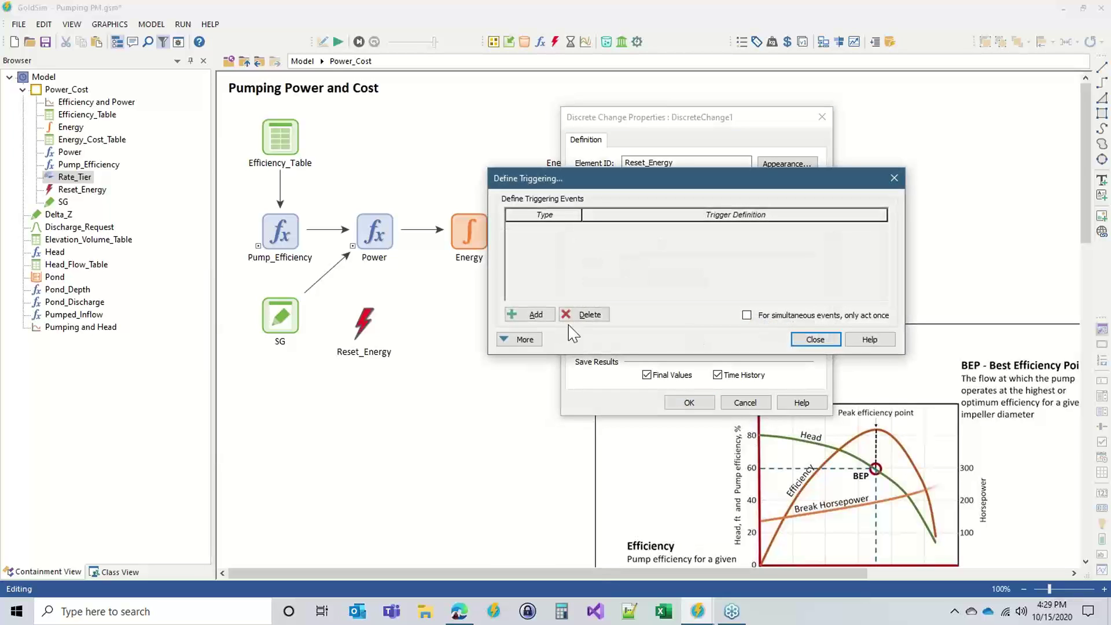
{"action": "left_click", "coordinate": [527, 315]}
{"action": "left_click", "coordinate": [575, 227]}
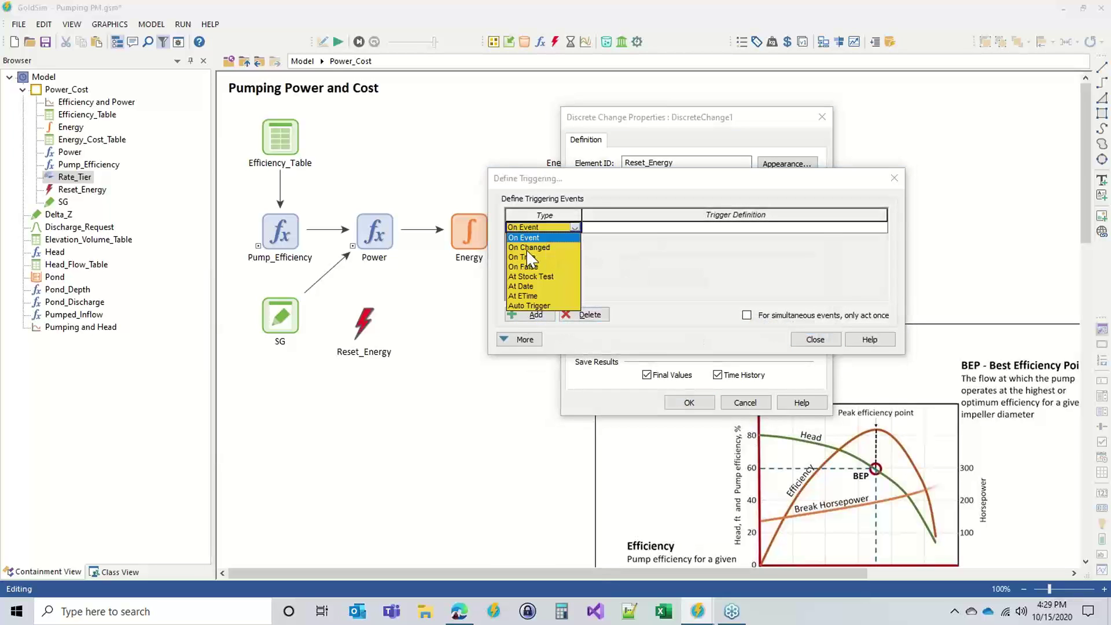
{"action": "left_click", "coordinate": [570, 243]}
{"action": "left_click", "coordinate": [595, 226]}
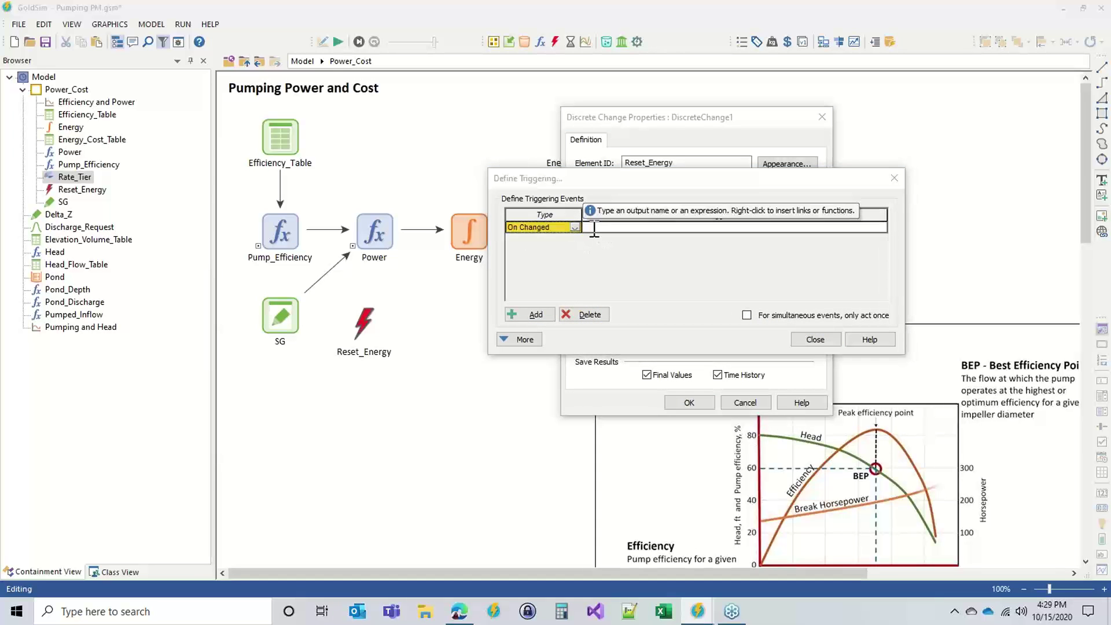
{"action": "type", "text": "year"}
{"action": "left_click", "coordinate": [620, 257]}
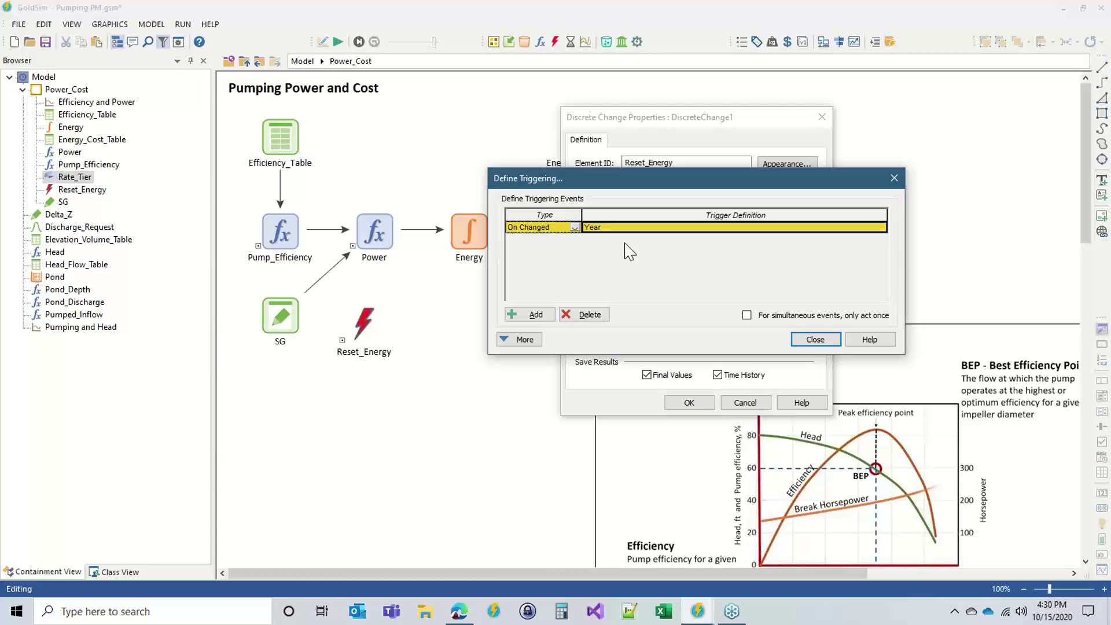
{"action": "left_click", "coordinate": [805, 341]}
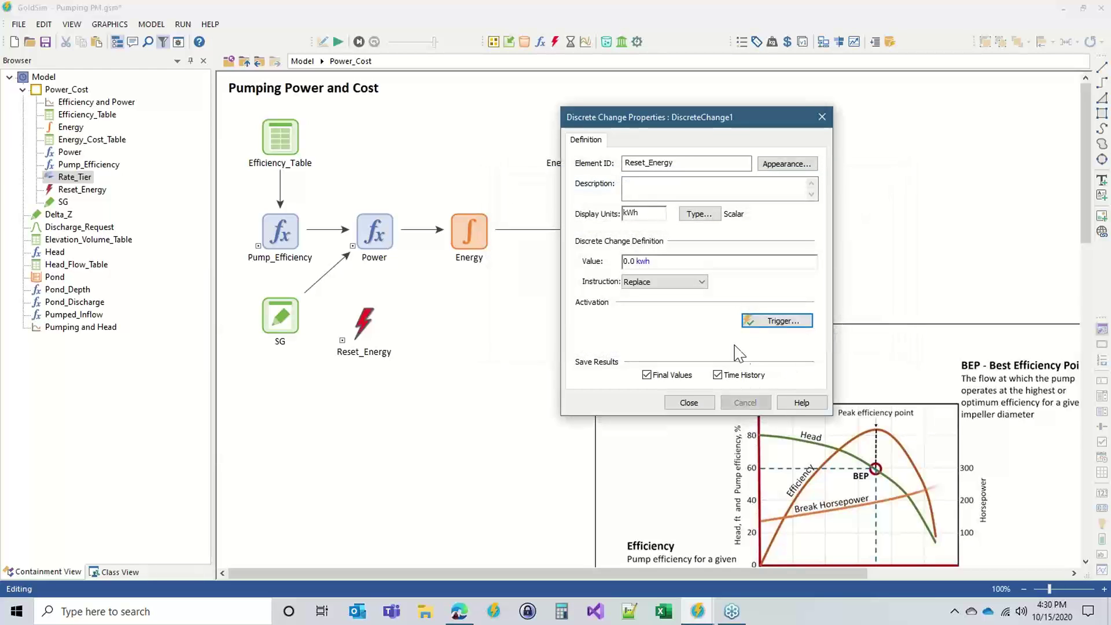
{"action": "left_click", "coordinate": [688, 403]}
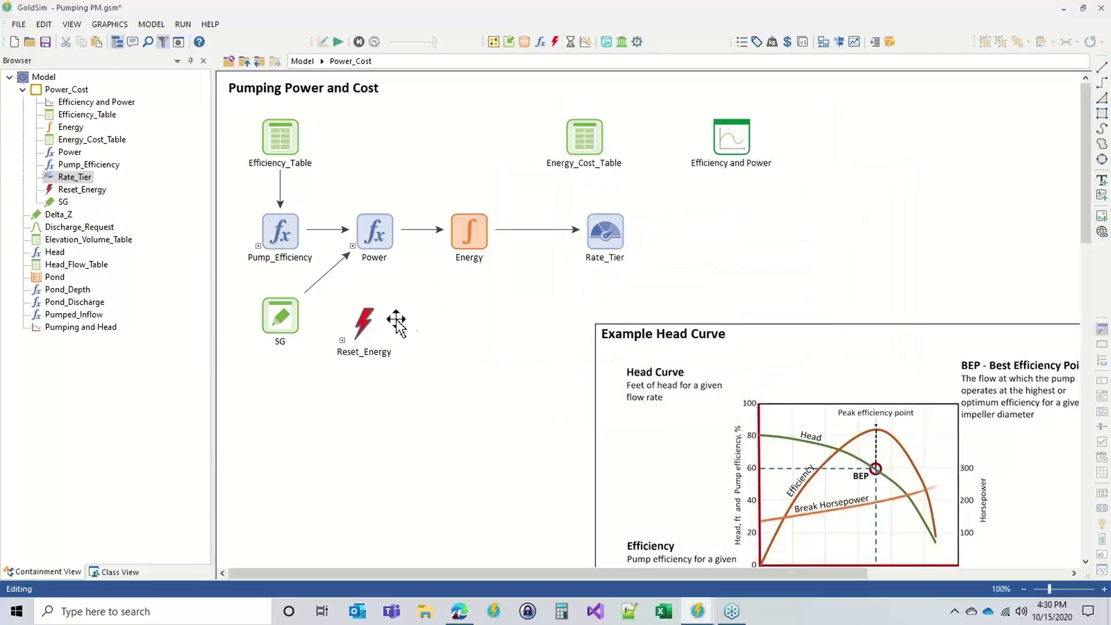
{"action": "left_click_drag", "start_coordinate": [362, 326], "coordinate": [373, 315]}
- Assign Reset_Energy as the discrete change of the Energy integrator
{"action": "double_click", "coordinate": [467, 232]}
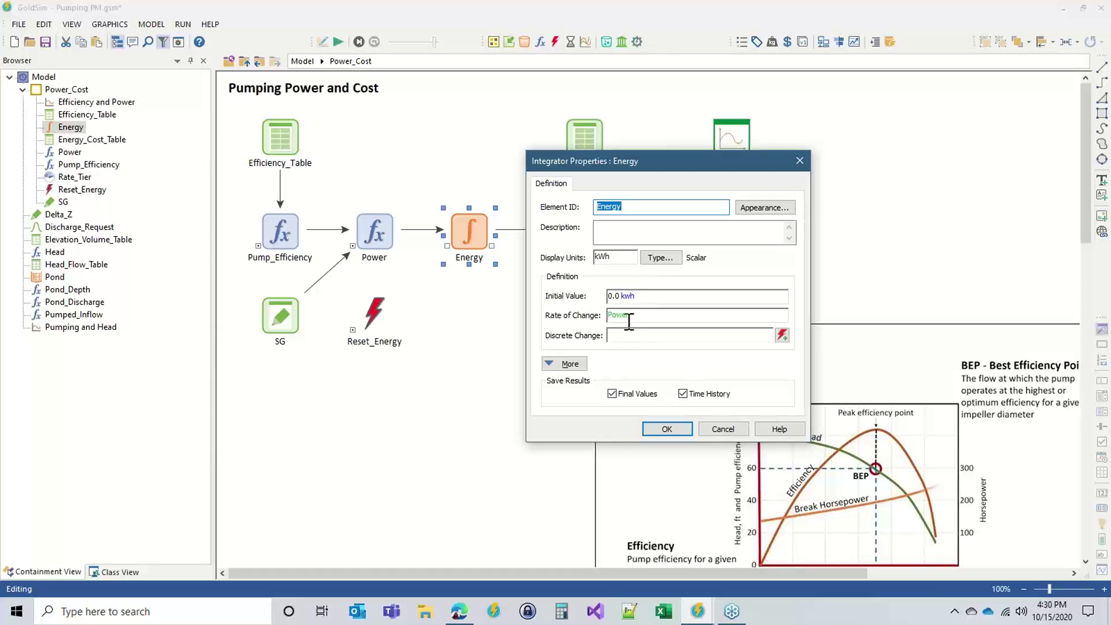
{"action": "left_click", "coordinate": [622, 336]}
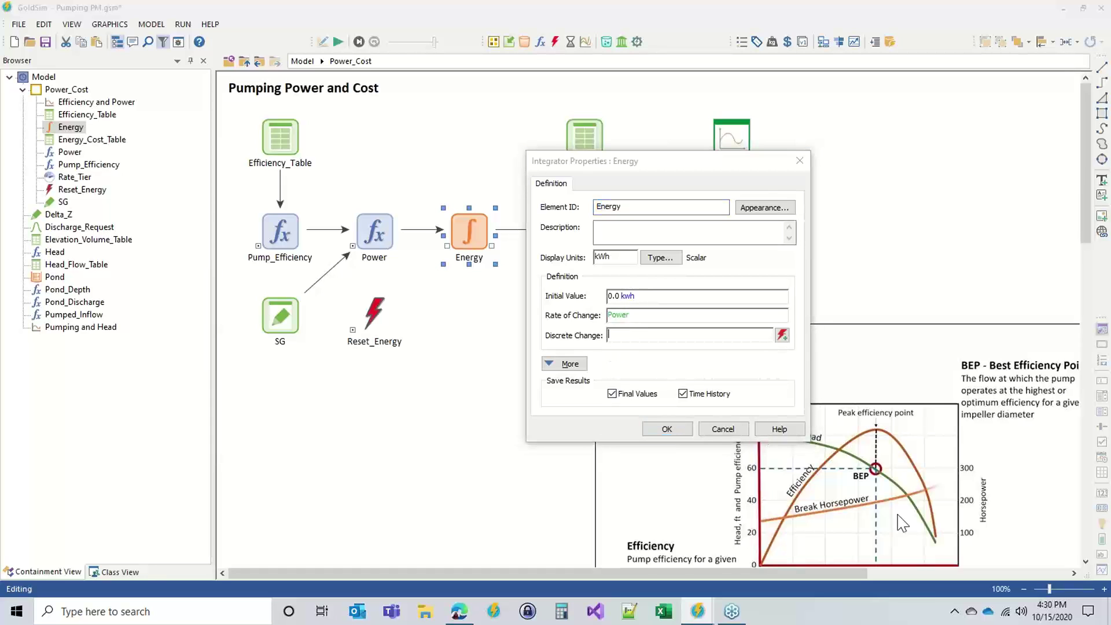
{"action": "type", "text": "Res"}
{"action": "key", "text": "Return"}
{"action": "left_click", "coordinate": [666, 428]}
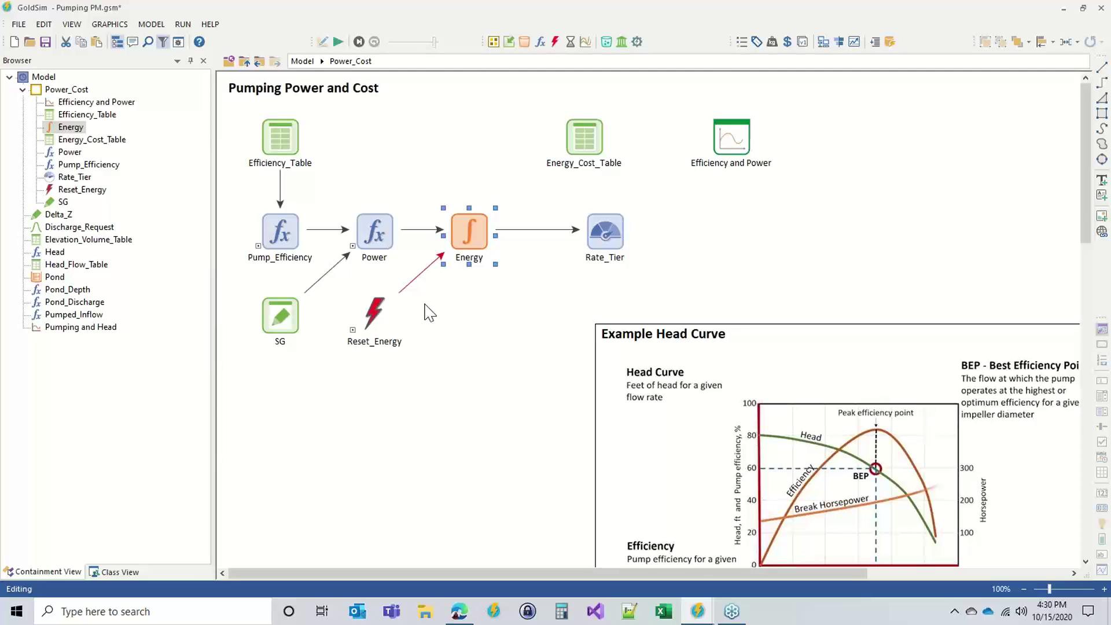
{"action": "mouse_move", "coordinate": [363, 313]}
{"action": "left_click", "coordinate": [521, 271]}
- Insert a Status element between Energy and Rate_Tier, named Rate_Tier_LOW
{"action": "left_click", "coordinate": [555, 41]}
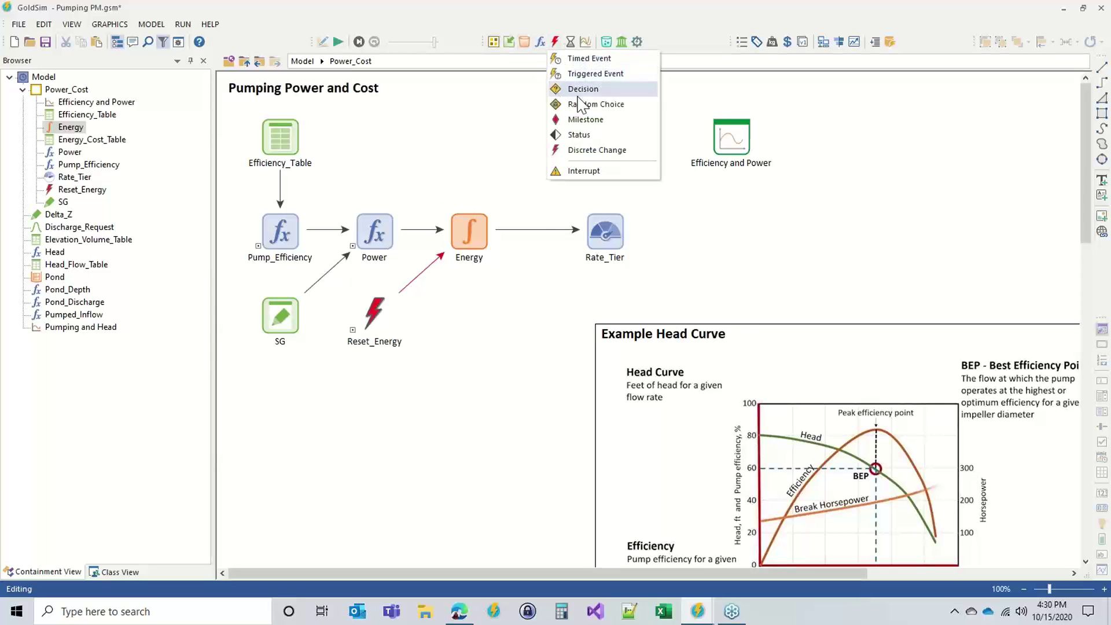
{"action": "left_click", "coordinate": [581, 136]}
{"action": "left_click", "coordinate": [542, 268]}
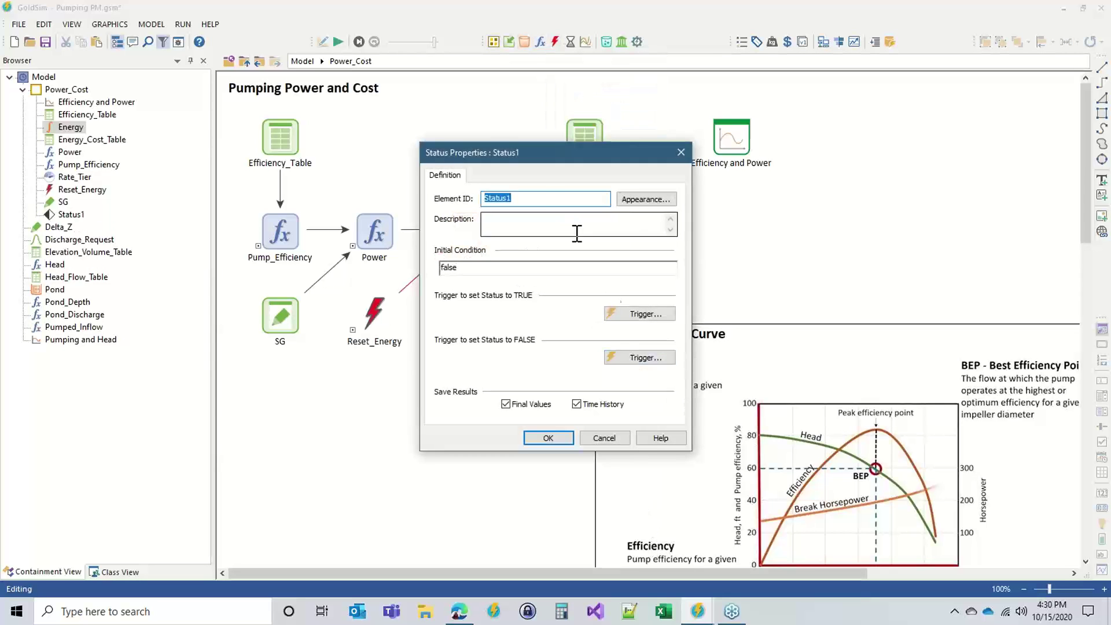
{"action": "left_click_drag", "start_coordinate": [553, 155], "coordinate": [720, 133]}
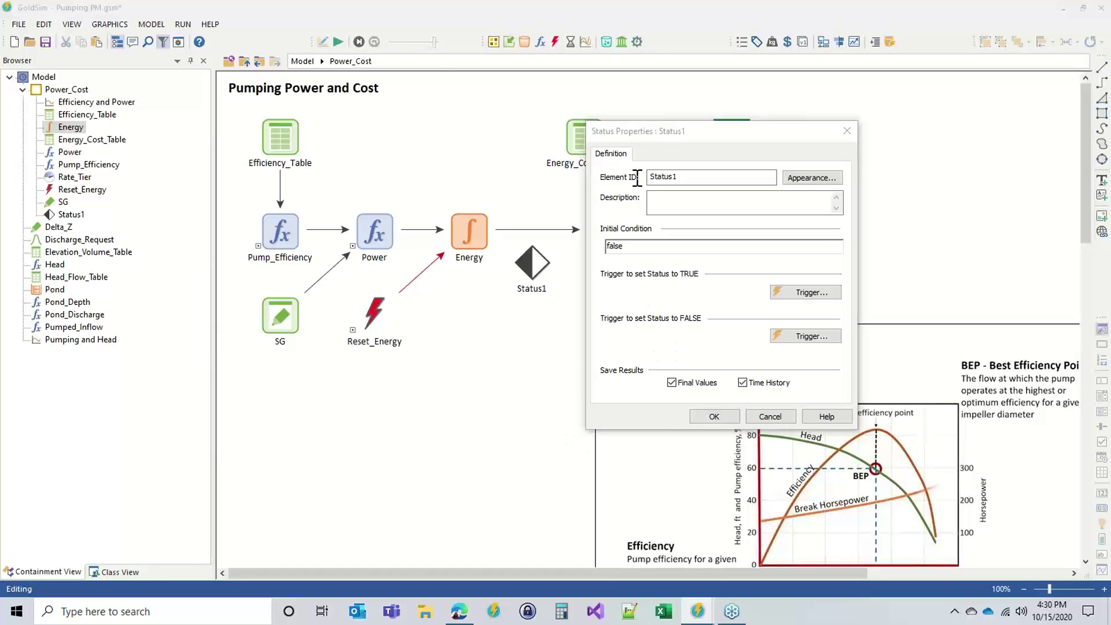
{"action": "left_click_drag", "start_coordinate": [706, 133], "coordinate": [809, 153]}
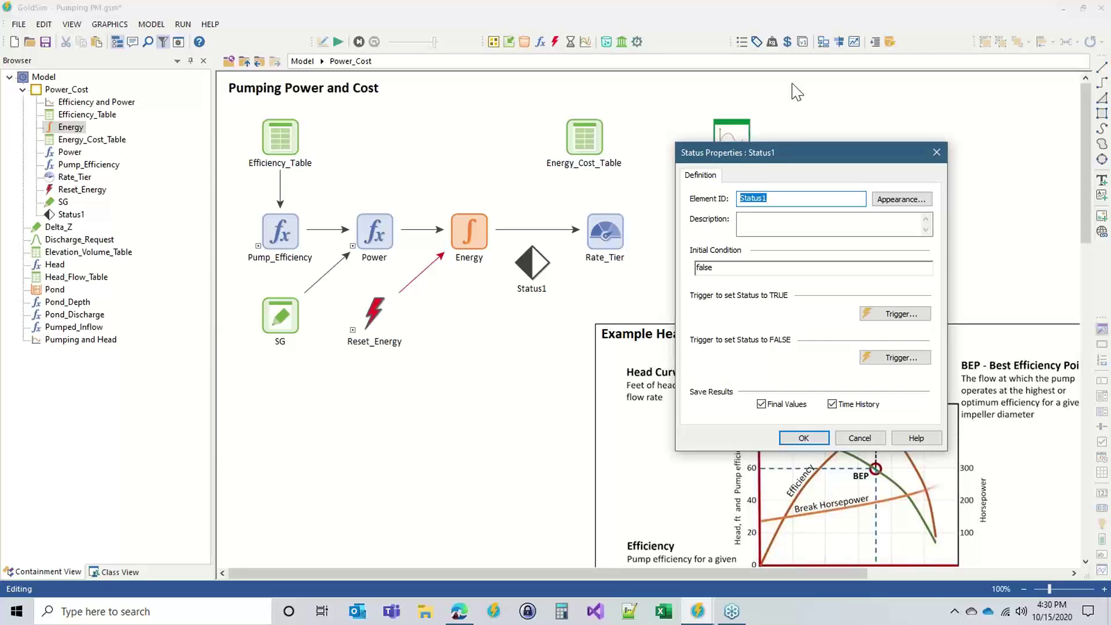
{"action": "type", "text": "Rate_Tier_LOW"}
- Add an On Changed event to the trigger that sets Rate_Tier_LOW to TRUE and start its trigger definition
{"action": "left_click", "coordinate": [915, 315]}
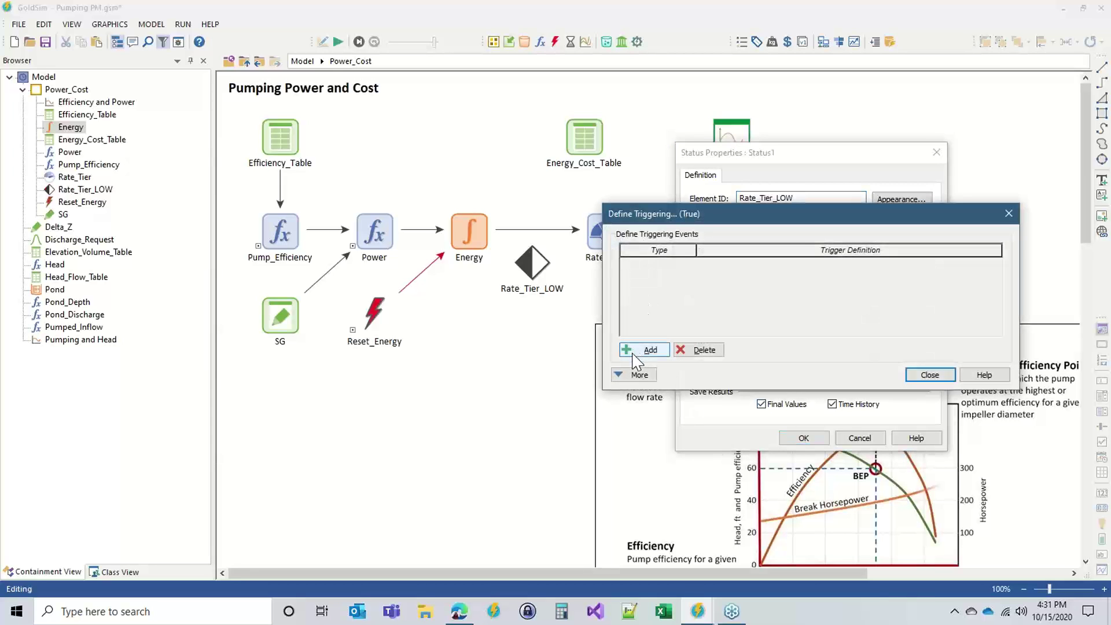
{"action": "left_click", "coordinate": [642, 350]}
{"action": "left_click", "coordinate": [670, 264]}
{"action": "left_click", "coordinate": [672, 271]}
{"action": "left_click", "coordinate": [658, 282]}
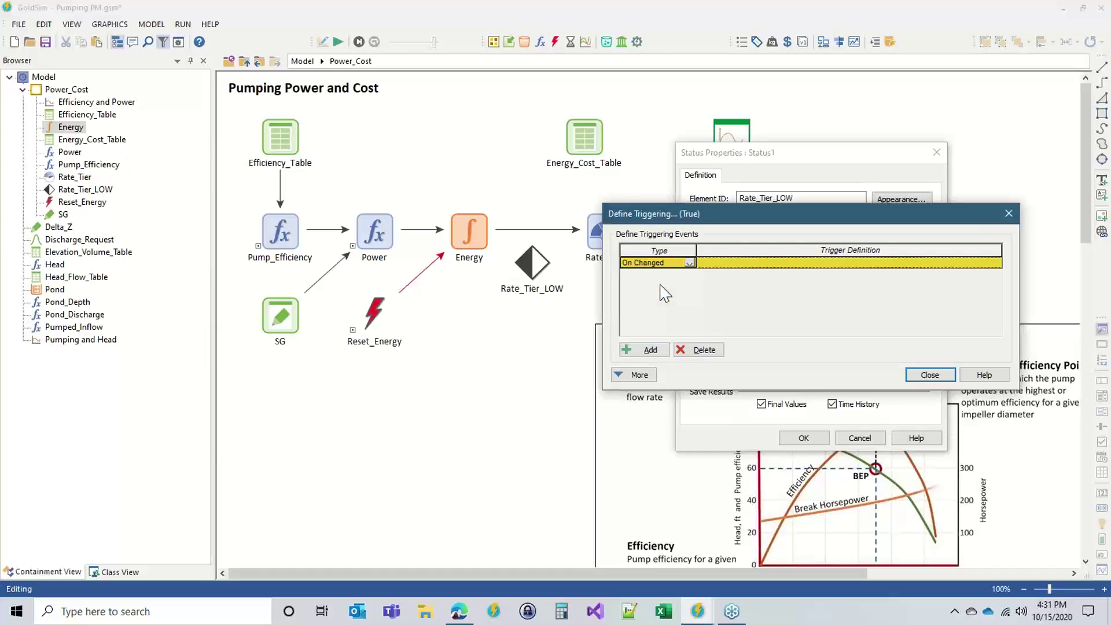
{"action": "left_click", "coordinate": [710, 265]}
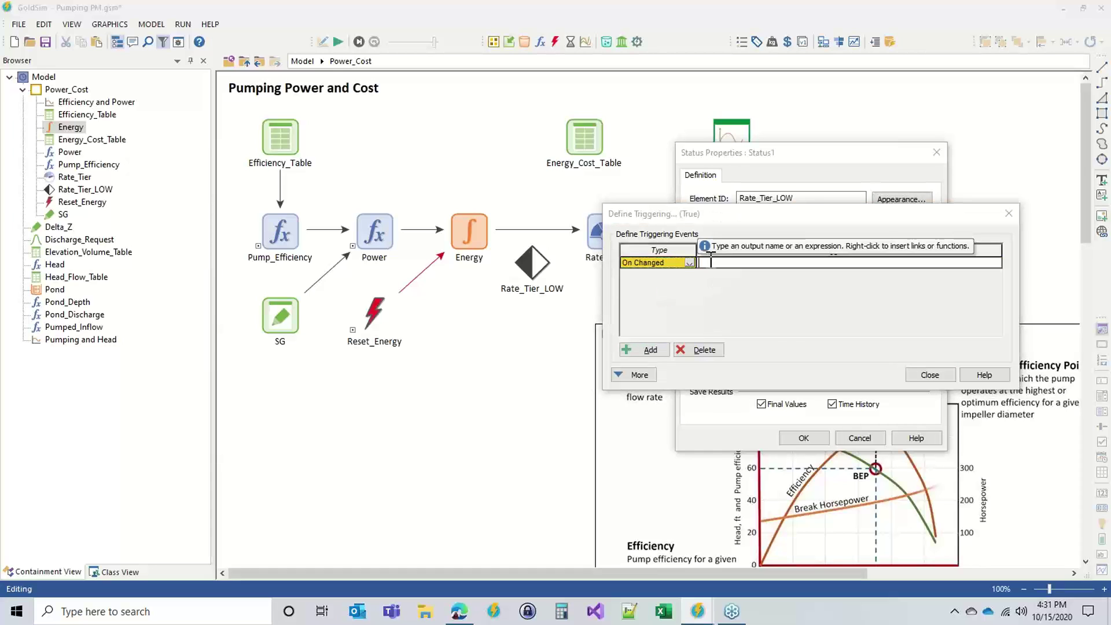
- Define the On Changed trigger that sets the Rate_Tier_LOW status to TRUE as Year
{"action": "type", "text": "year"}
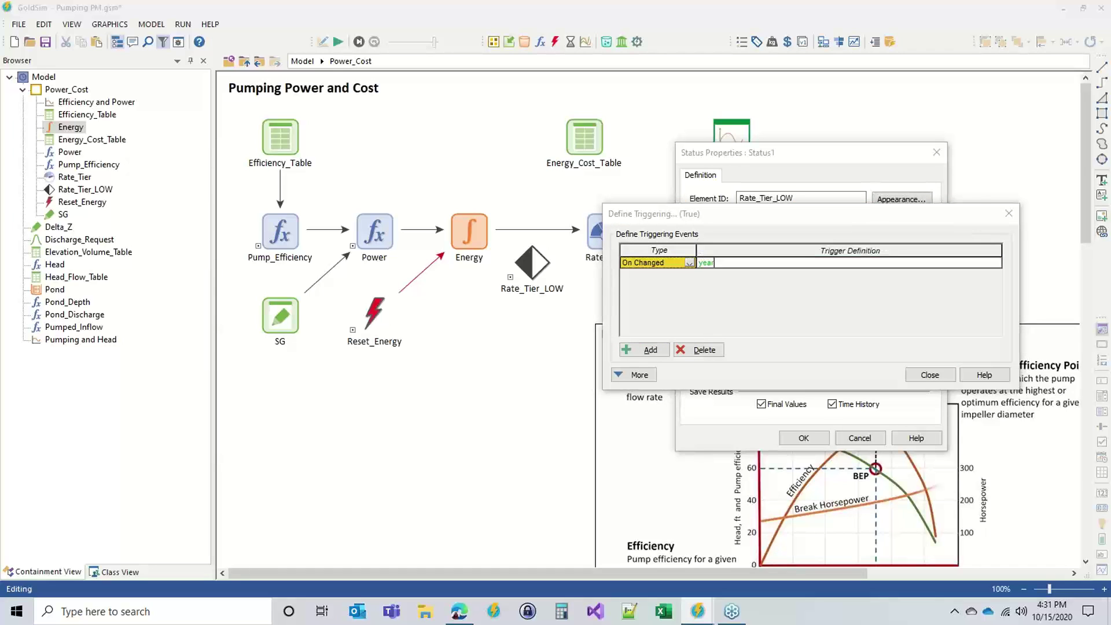
{"action": "left_click", "coordinate": [781, 347]}
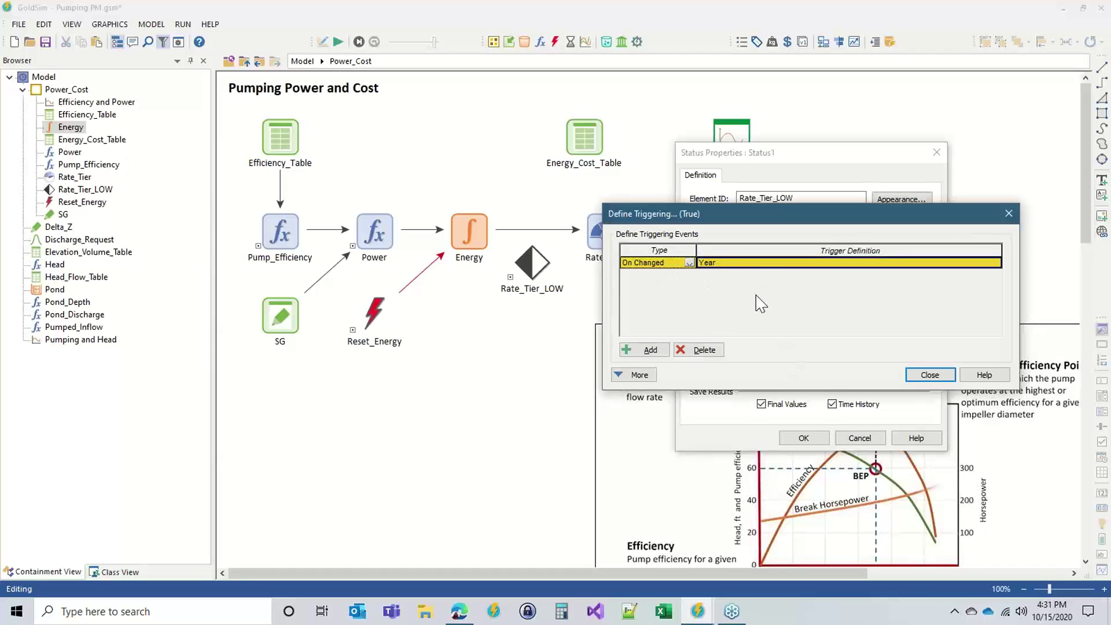
{"action": "left_click", "coordinate": [929, 375]}
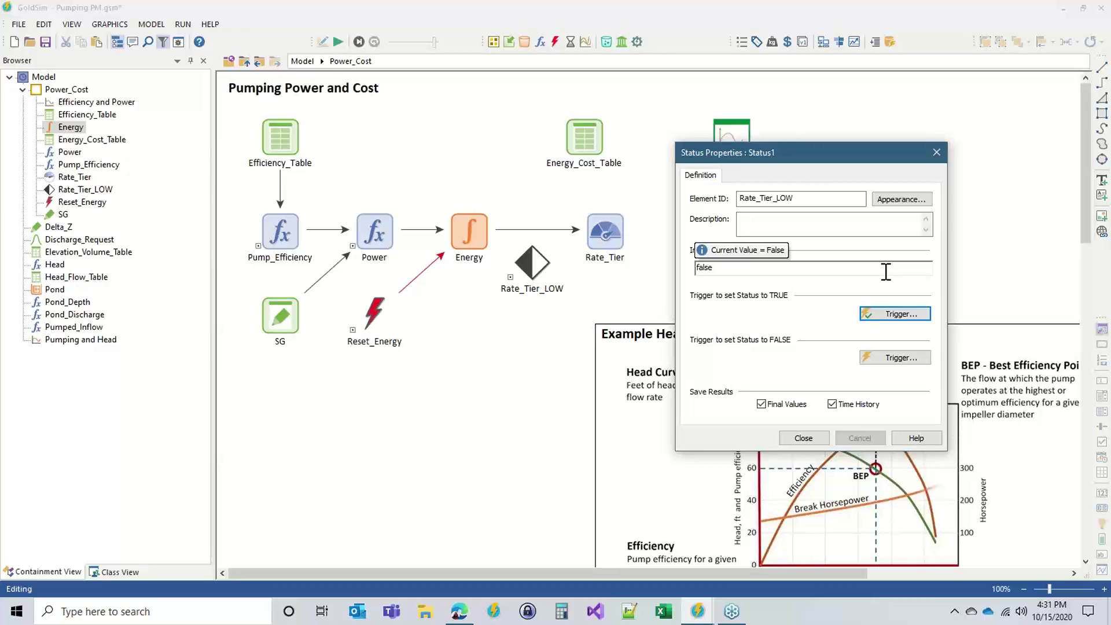
- Add a triggering event of type On True for setting the Rate_Tier_LOW status to FALSE
{"action": "left_click", "coordinate": [890, 357]}
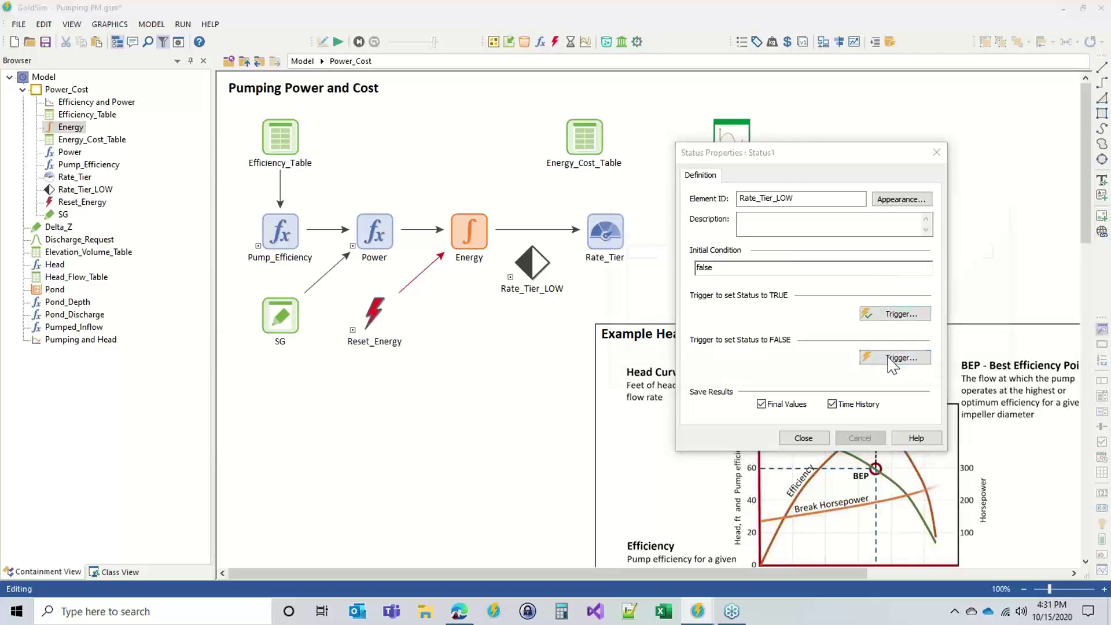
{"action": "left_click", "coordinate": [645, 349]}
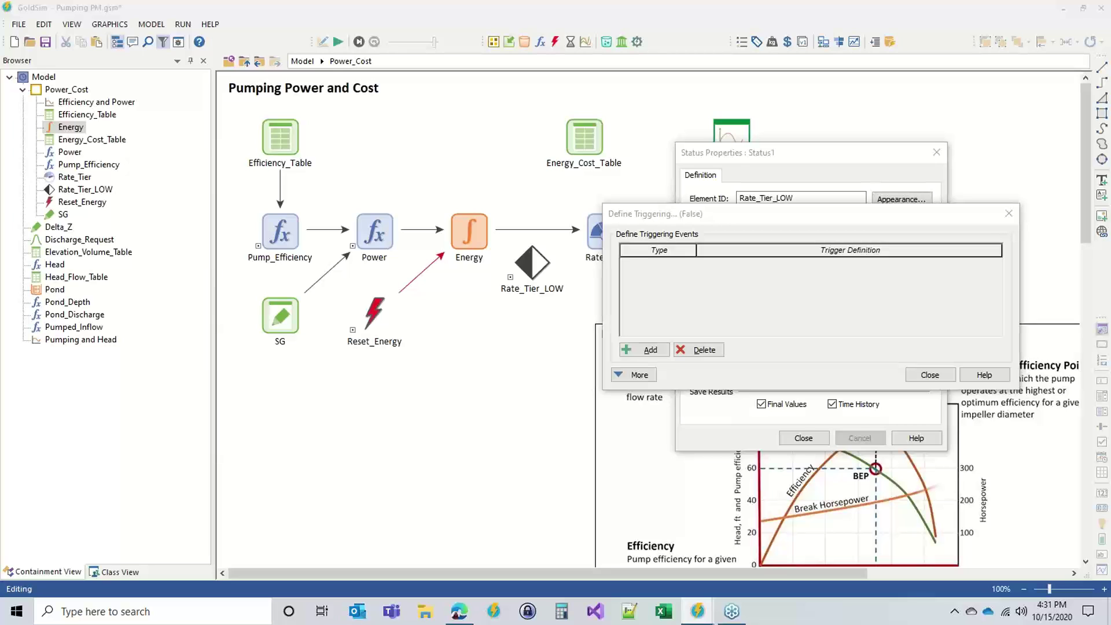
{"action": "left_click", "coordinate": [644, 350]}
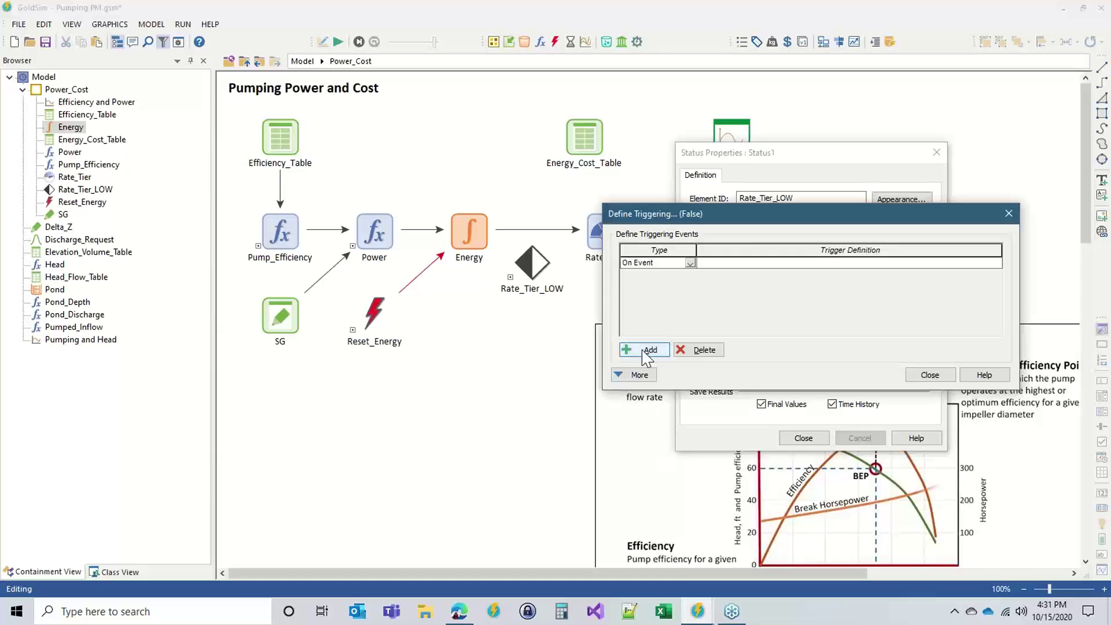
{"action": "left_click", "coordinate": [691, 264]}
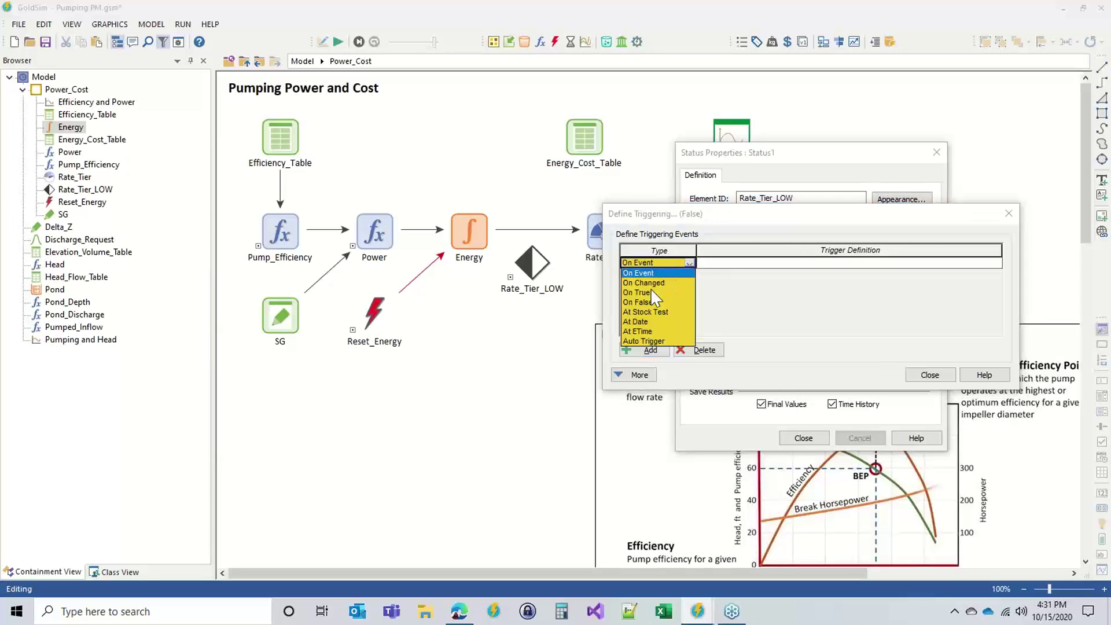
{"action": "left_click", "coordinate": [645, 283]}
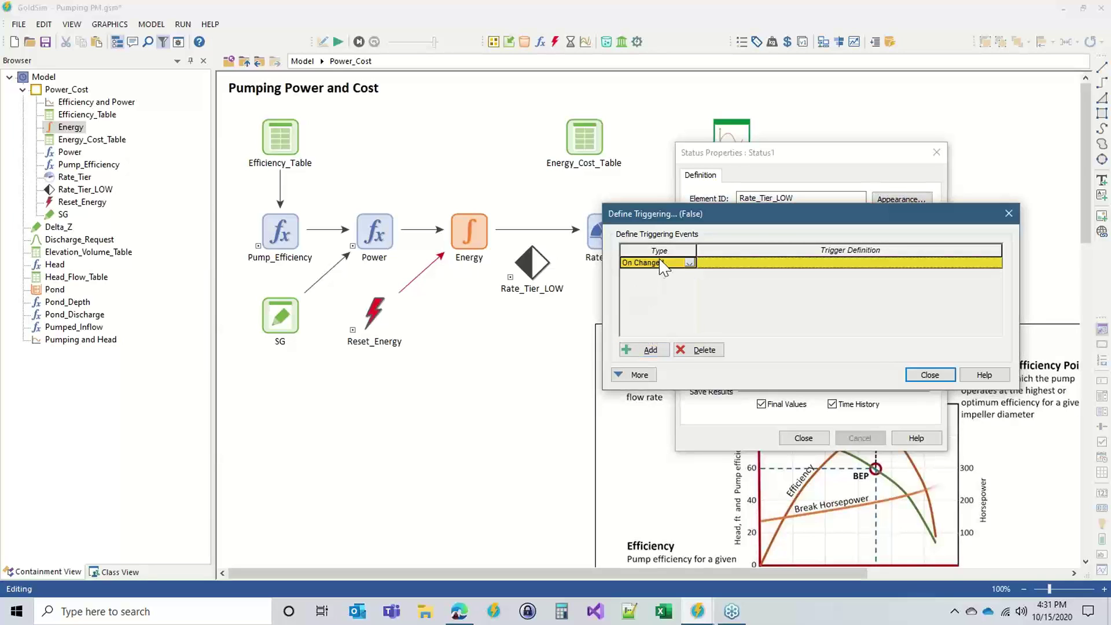
{"action": "left_click", "coordinate": [660, 263]}
{"action": "left_click", "coordinate": [642, 293]}
{"action": "left_click", "coordinate": [711, 263]}
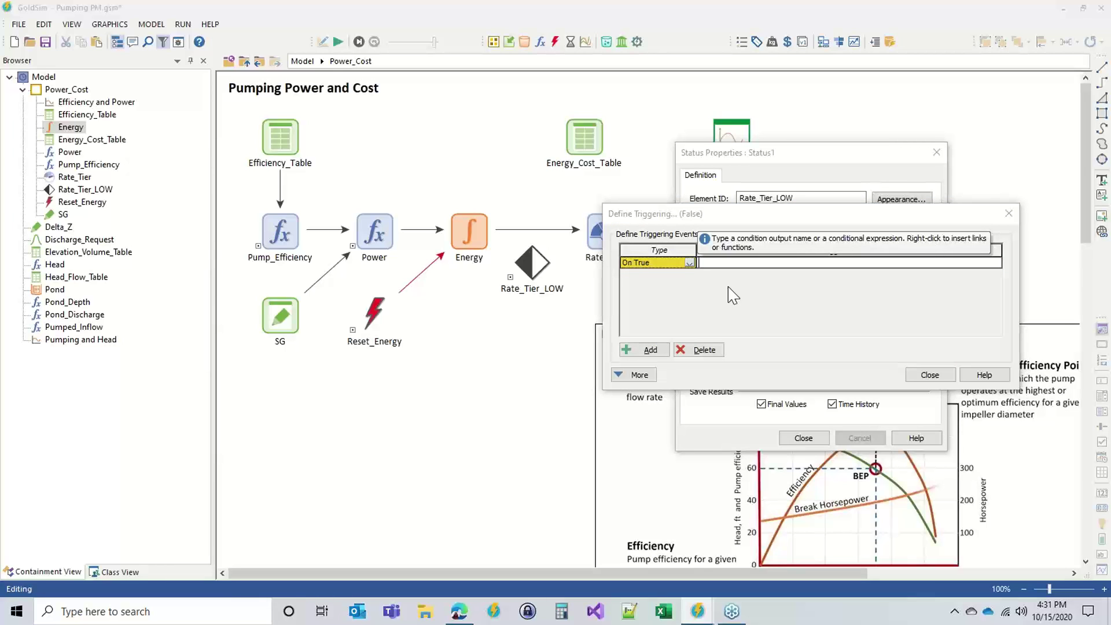
- Define the FALSE trigger condition as Energy > 1000 kWh and place the Rate_Tier_LOW element below Energy
{"action": "type", "text": "Energy"}
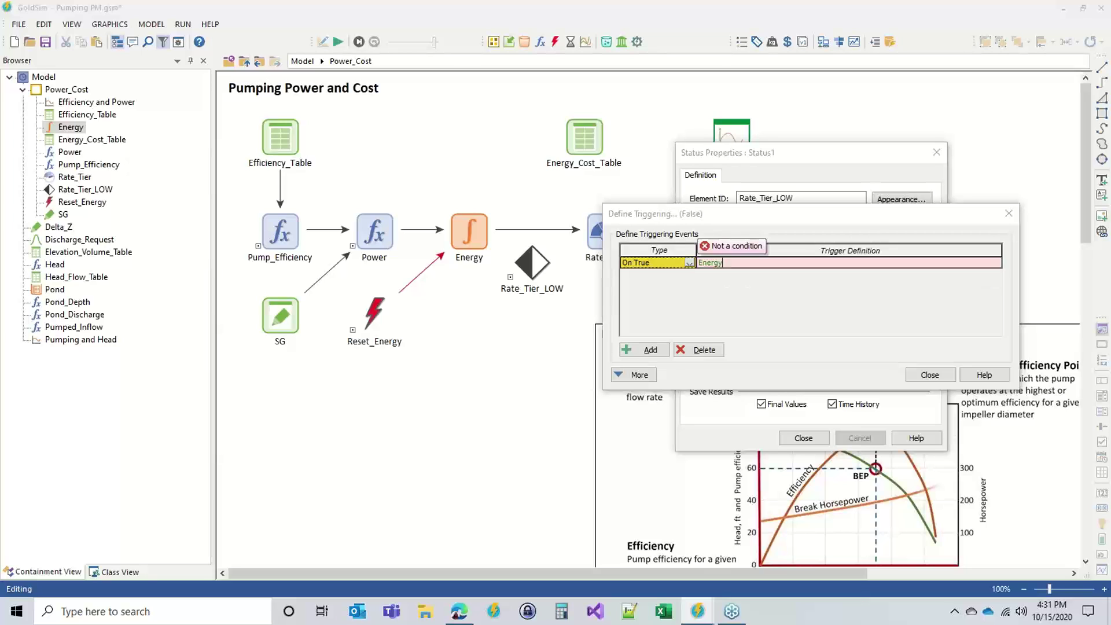
{"action": "type", "text": " > "}
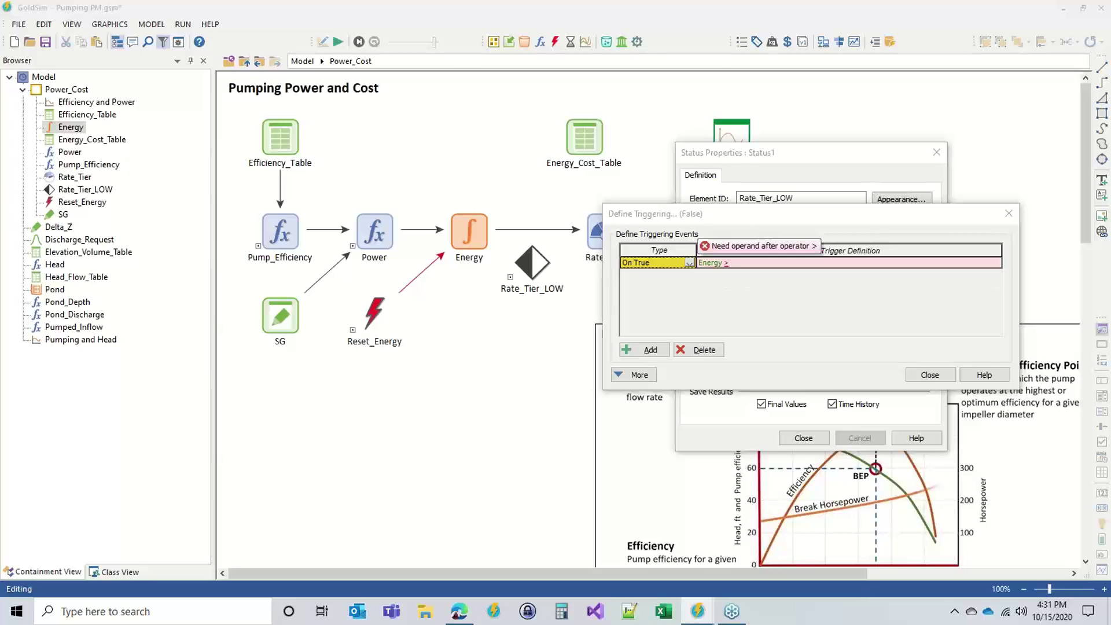
{"action": "type", "text": "1000 "}
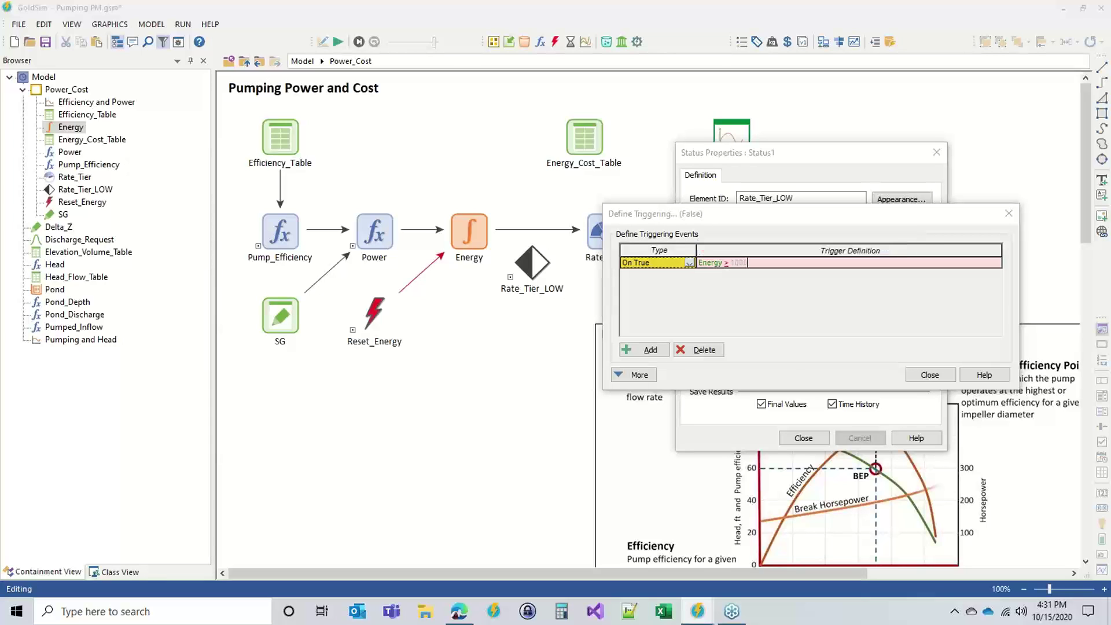
{"action": "type", "text": "kWh"}
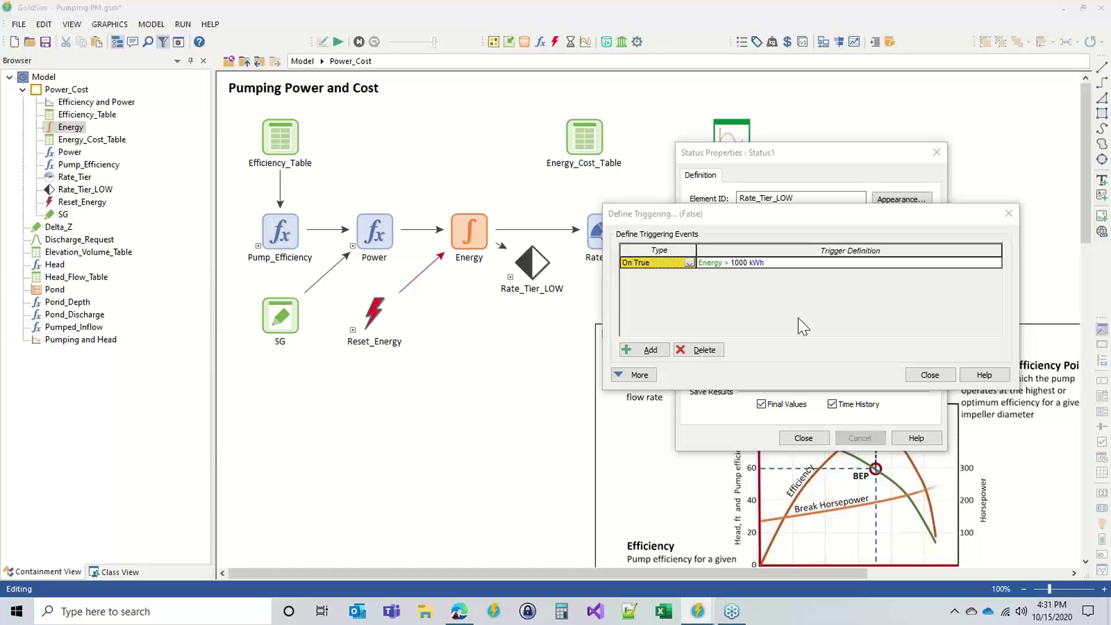
{"action": "left_click", "coordinate": [929, 374]}
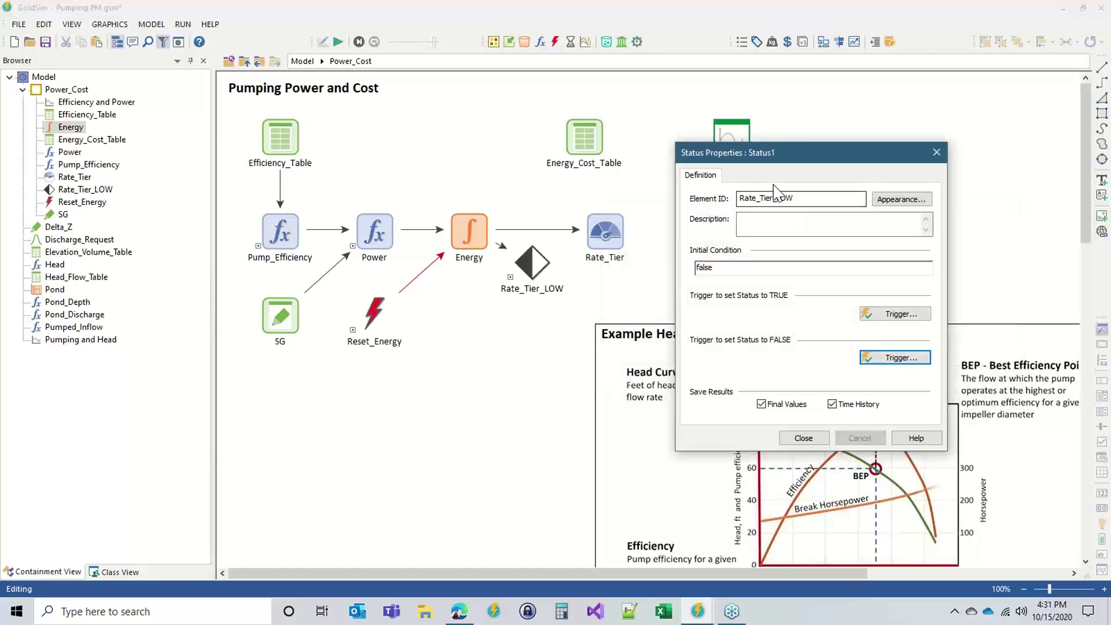
{"action": "left_click", "coordinate": [804, 438]}
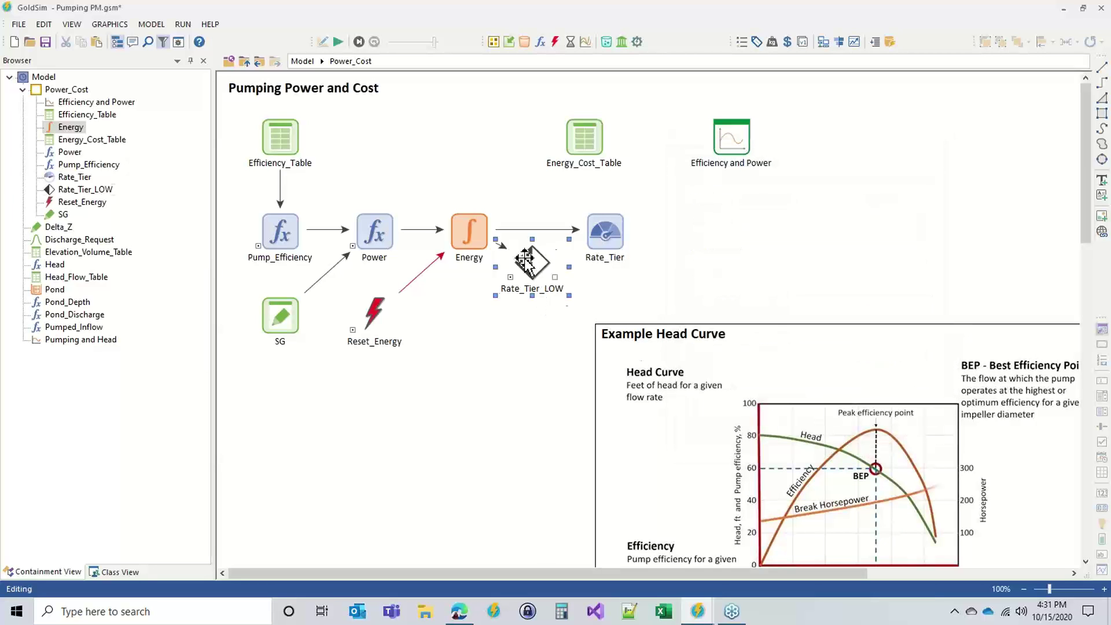
{"action": "left_click_drag", "start_coordinate": [524, 260], "coordinate": [483, 313]}
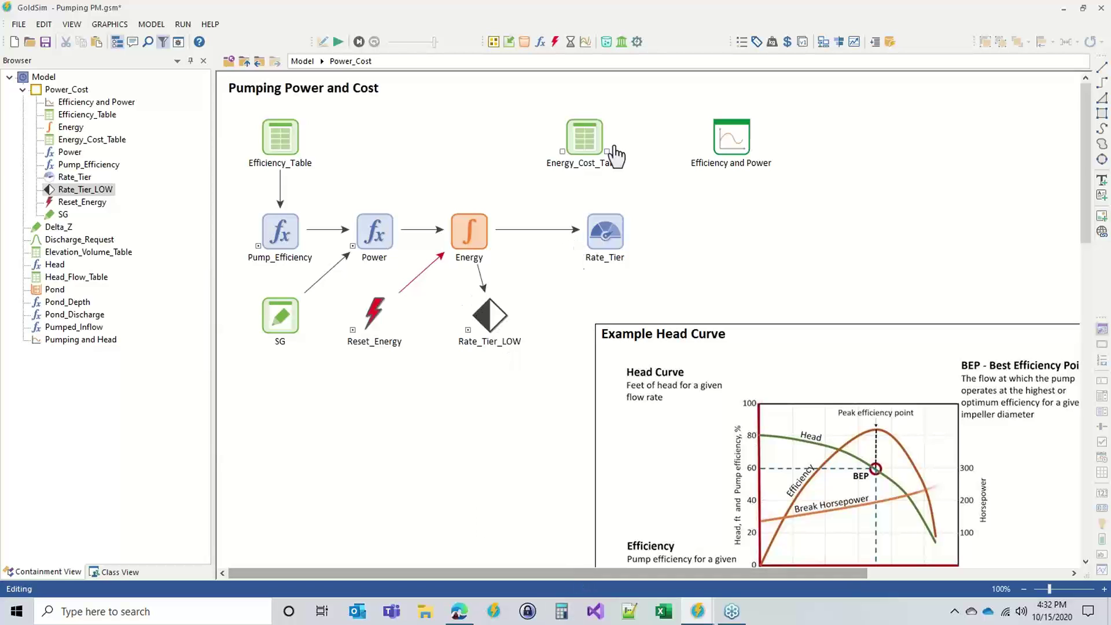
- Replace the energy condition in the Rate_Tier selector's first switch with Rate_Tier_LOW
{"action": "double_click", "coordinate": [603, 234]}
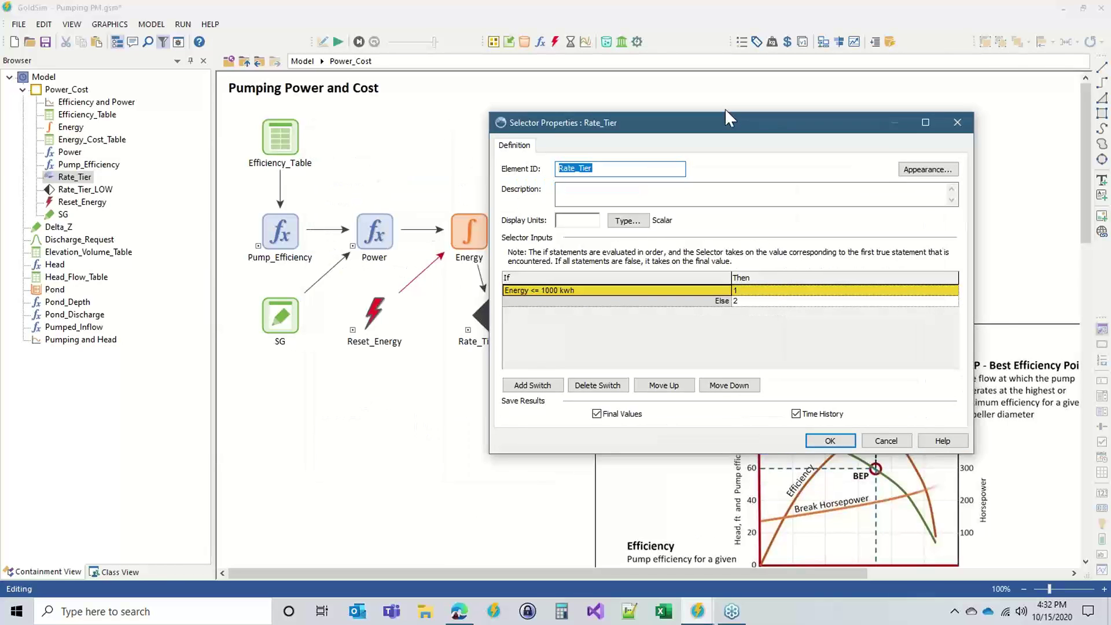
{"action": "left_click_drag", "start_coordinate": [726, 110], "coordinate": [797, 53]}
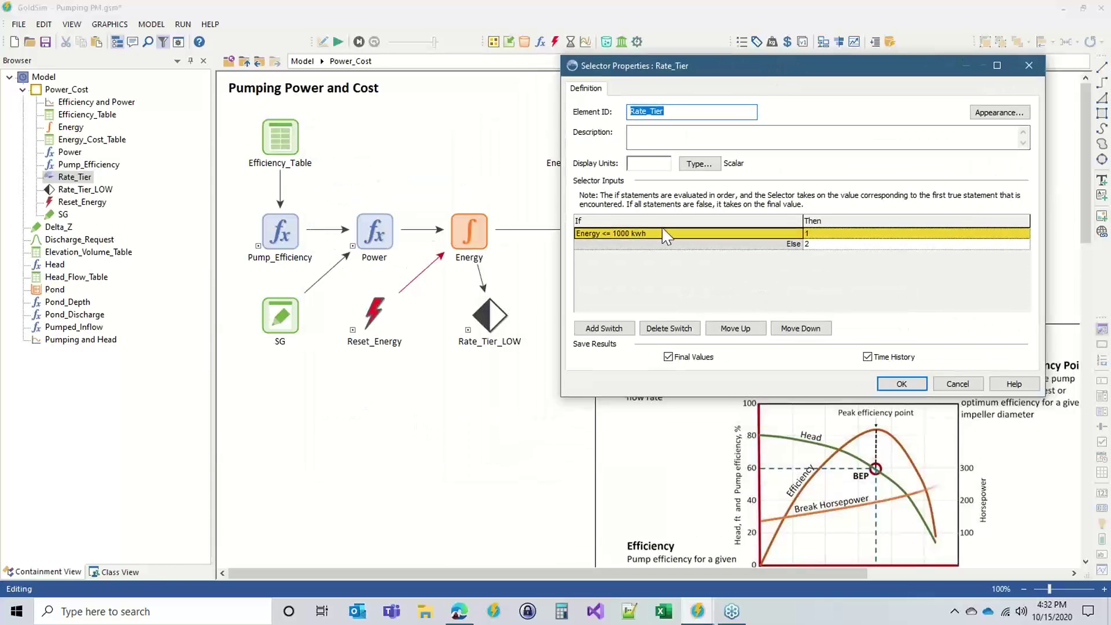
{"action": "double_click", "coordinate": [636, 238]}
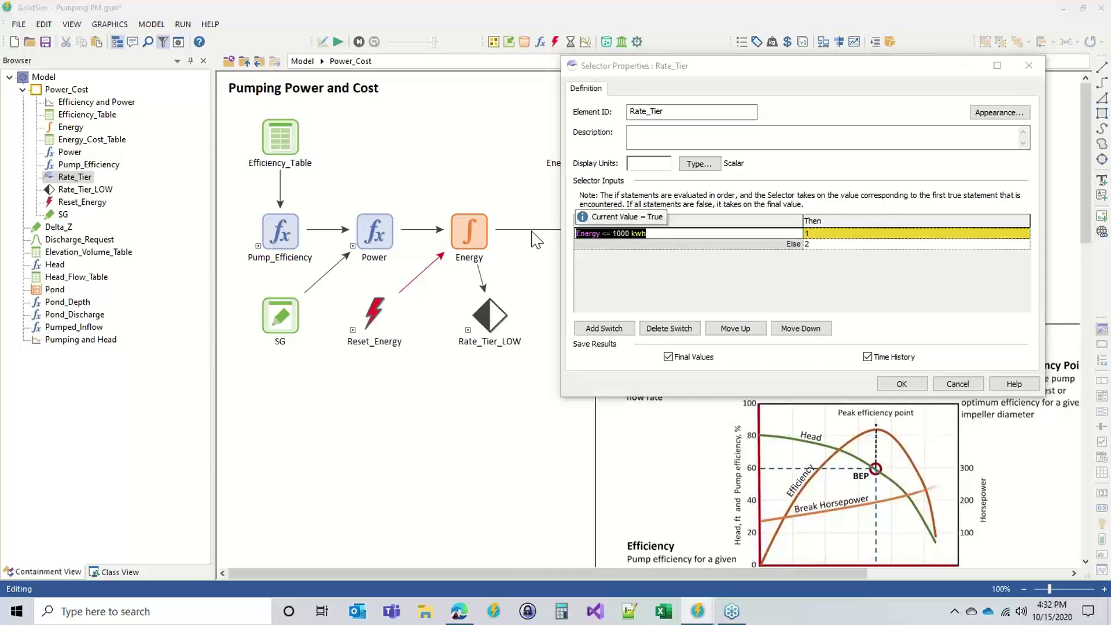
{"action": "type", "text": "rate"}
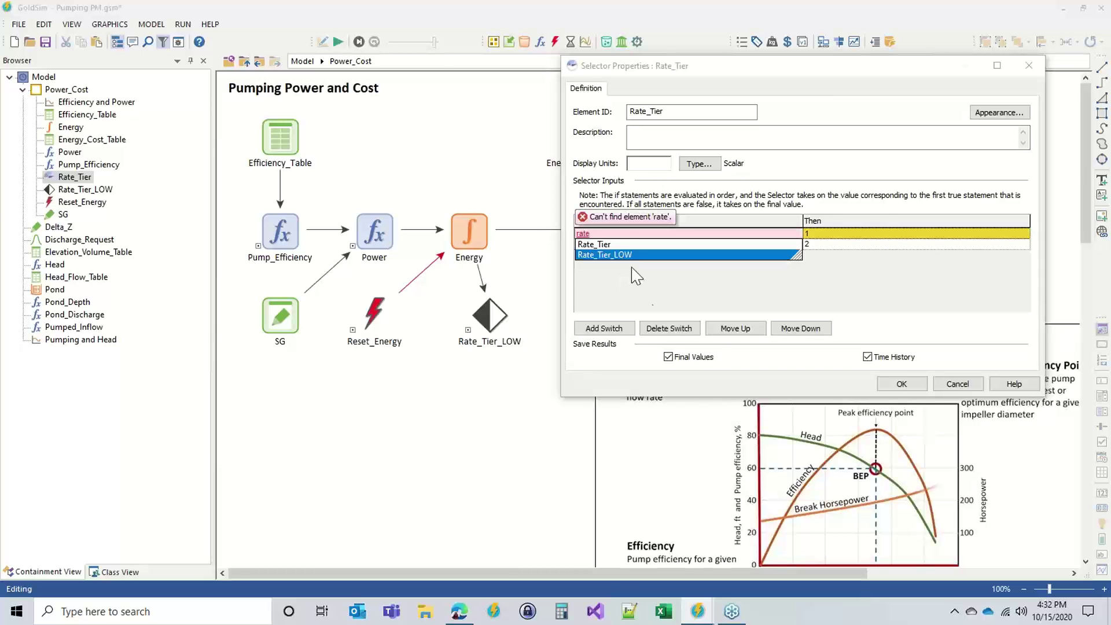
{"action": "key", "text": "Return"}
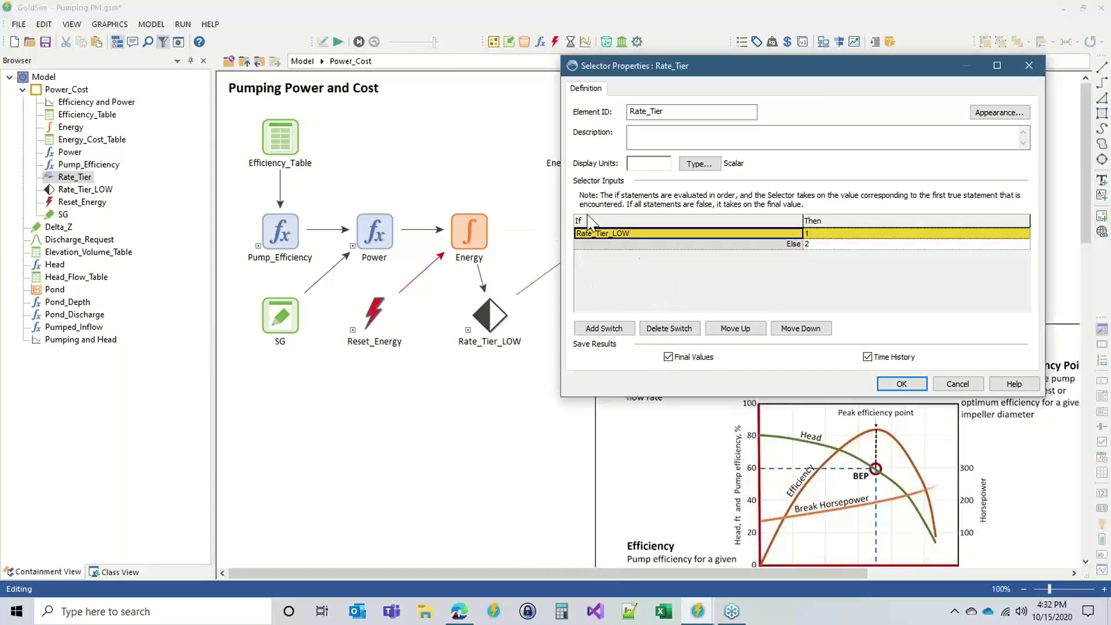
{"action": "left_click", "coordinate": [805, 235]}
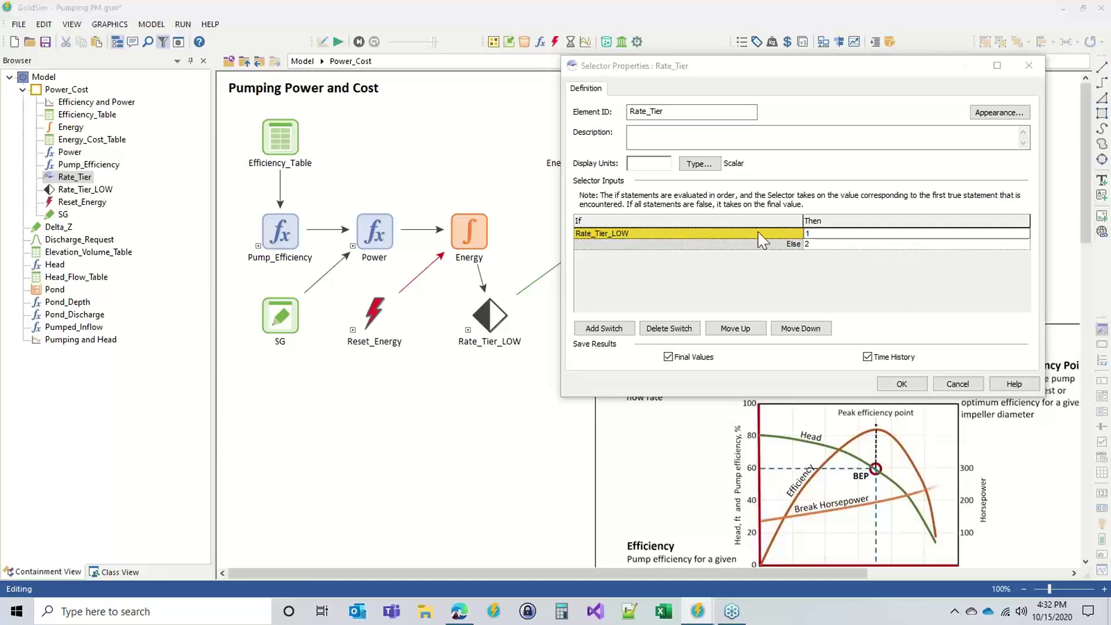
{"action": "left_click", "coordinate": [815, 245]}
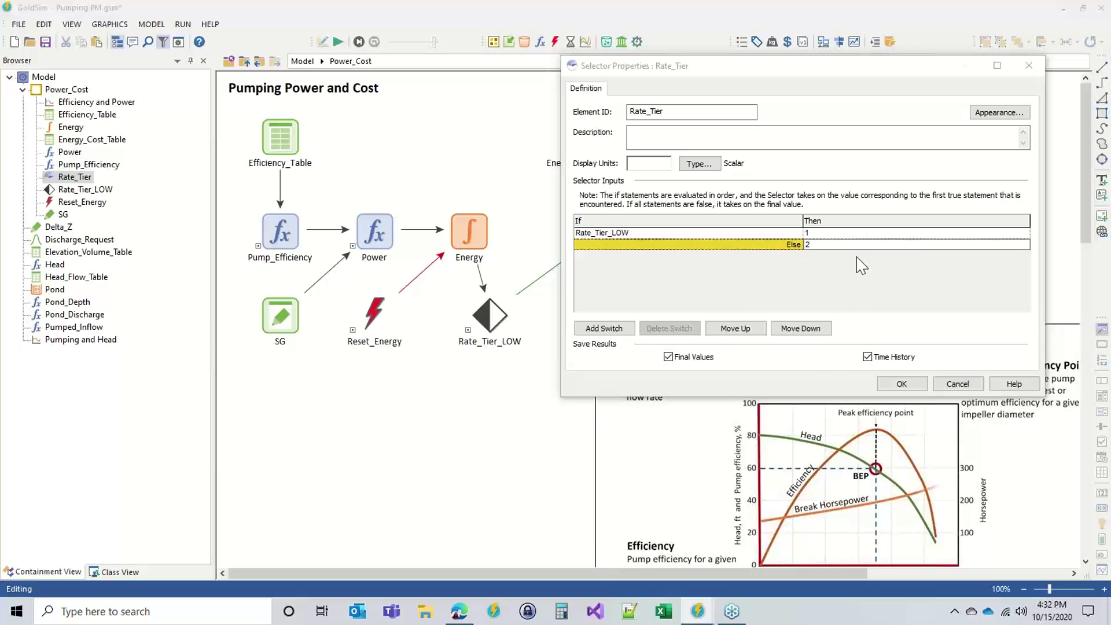
{"action": "left_click", "coordinate": [896, 384]}
- Insert a Not element below Rate_Tier_LOW and name it Rate_Tier_HIGH
{"action": "right_click", "coordinate": [490, 387]}
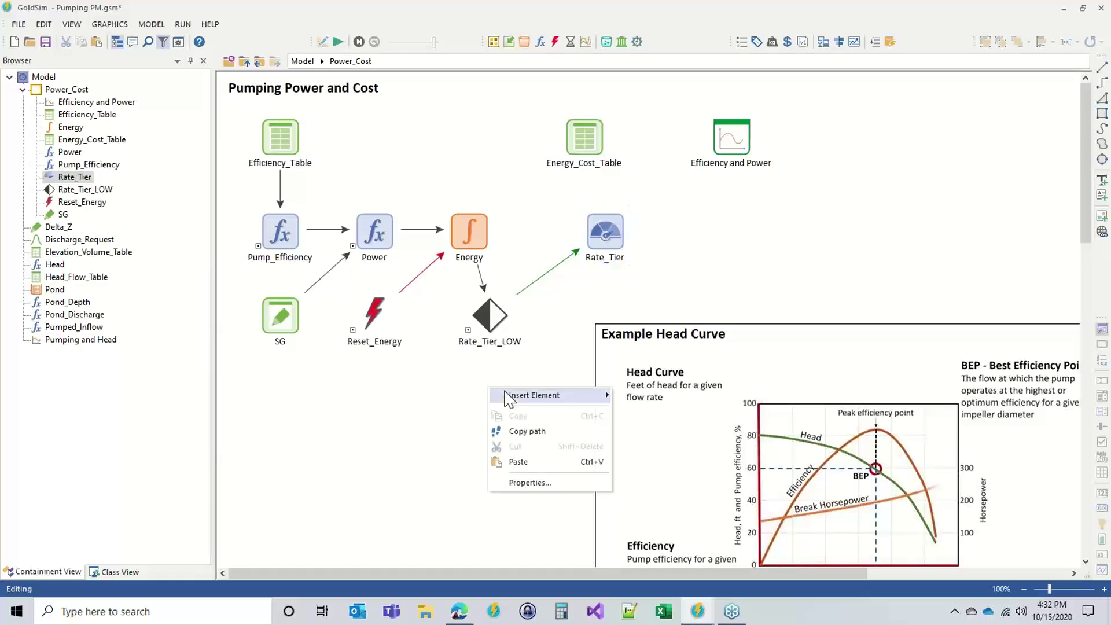
{"action": "mouse_move", "coordinate": [509, 395]}
{"action": "mouse_move", "coordinate": [650, 441]}
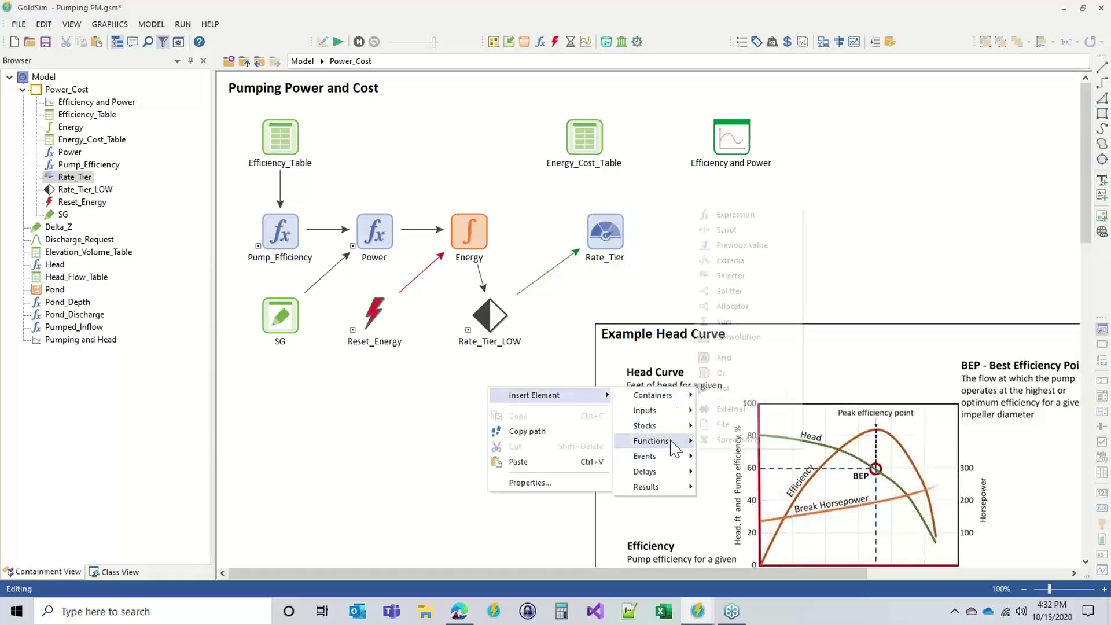
{"action": "left_click", "coordinate": [723, 388]}
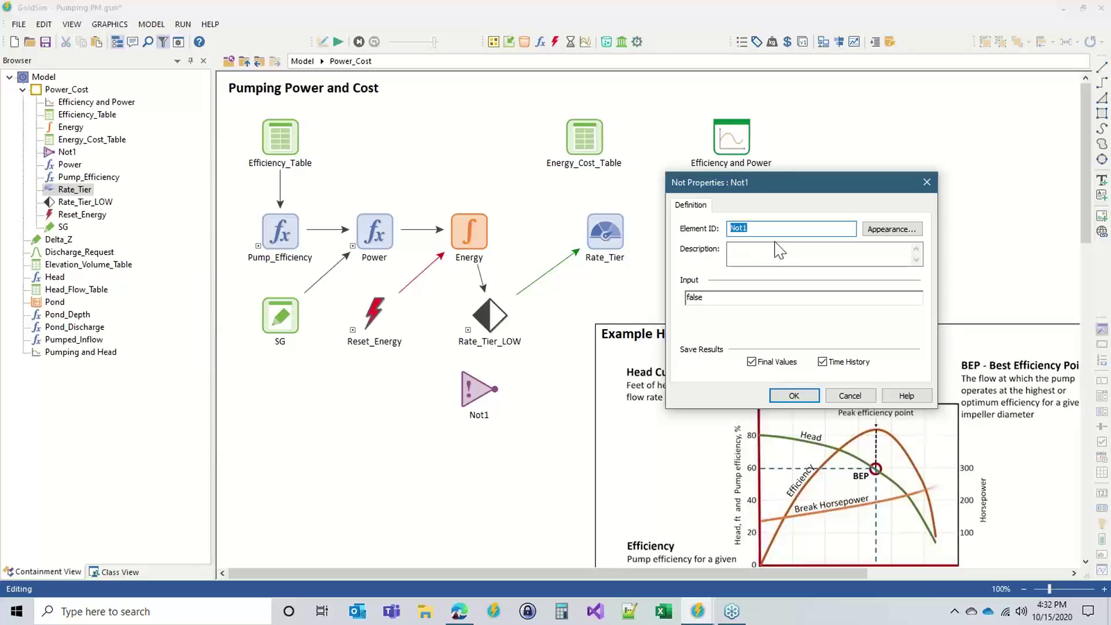
{"action": "type", "text": "Ra"}
{"action": "key", "text": "Tab"}
{"action": "key", "text": "Tab"}
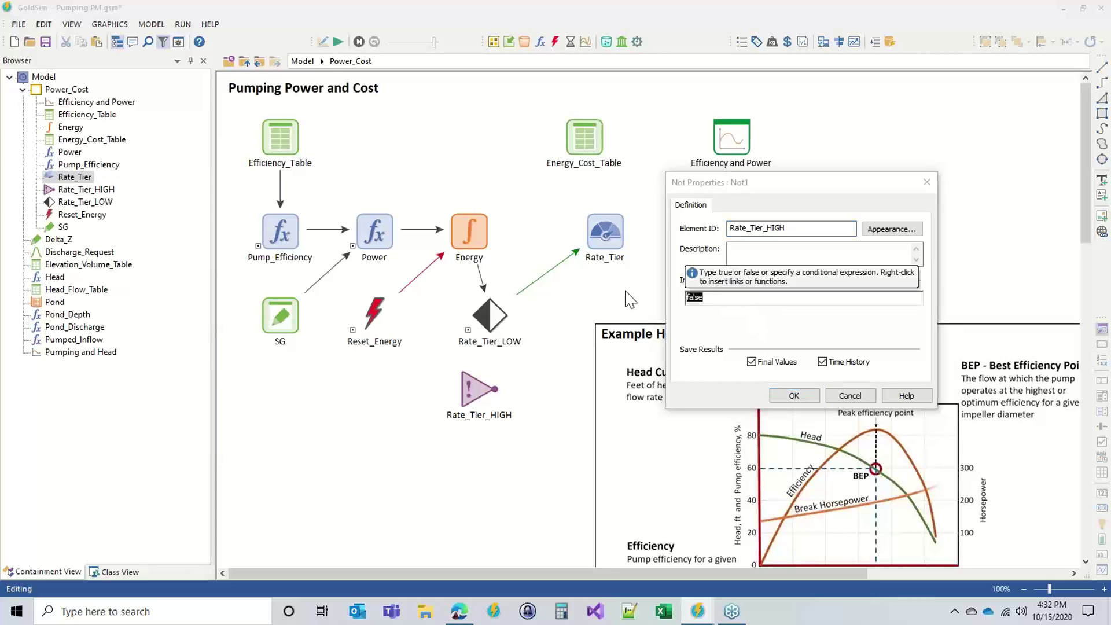
- Set the input of Rate_Tier_HIGH to Rate_Tier_LOW and align the element directly beneath Rate_Tier_LOW
{"action": "type", "text": "rate"}
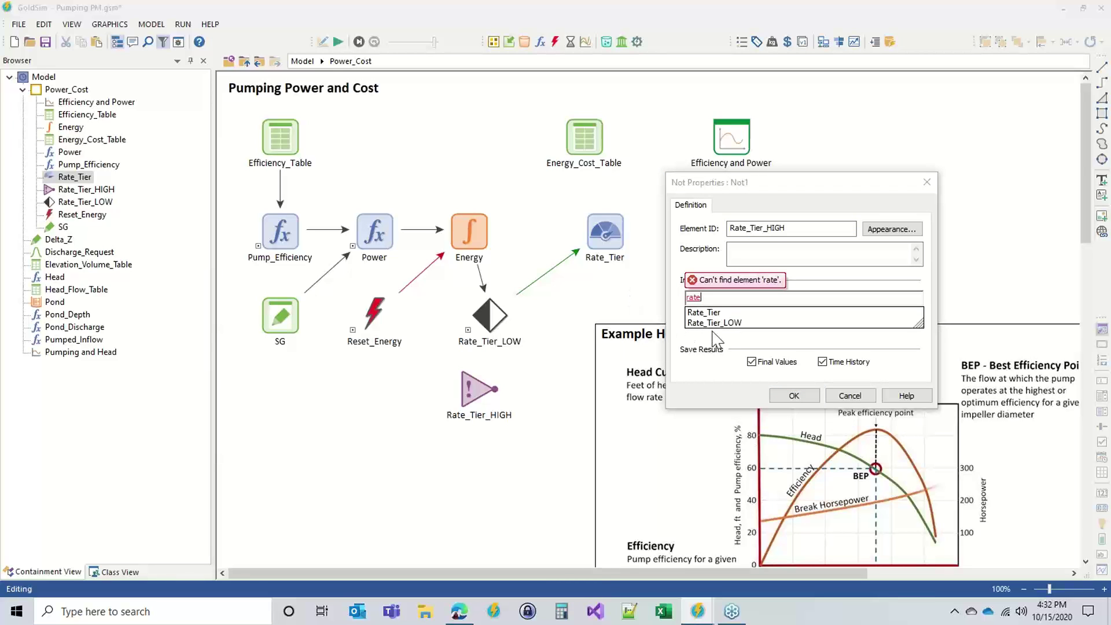
{"action": "left_click", "coordinate": [714, 322]}
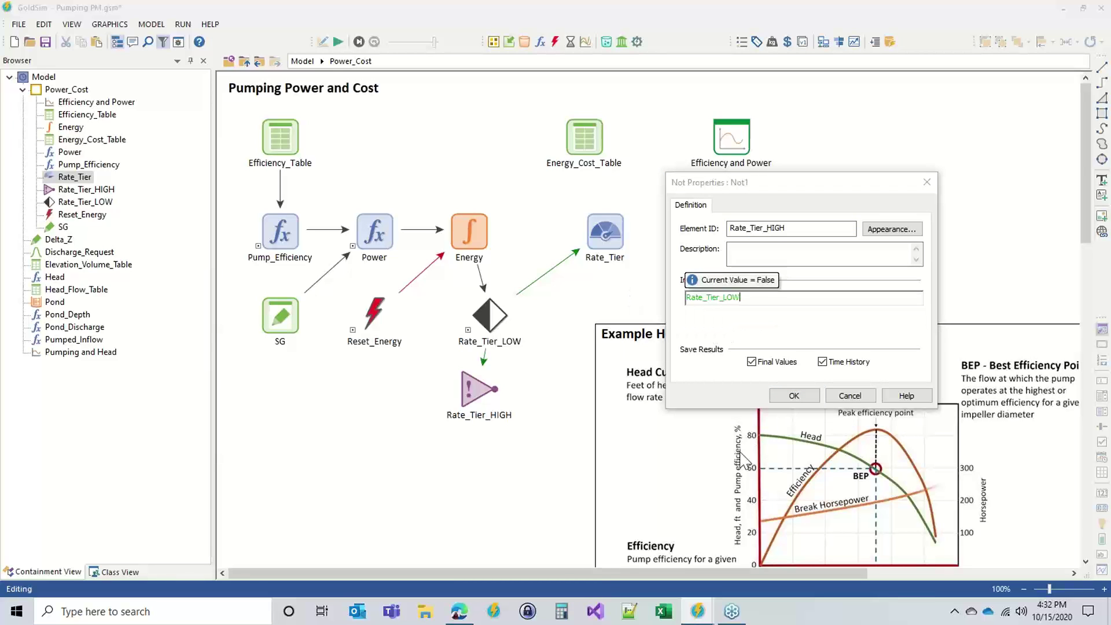
{"action": "left_click", "coordinate": [794, 396]}
{"action": "left_click_drag", "start_coordinate": [470, 387], "coordinate": [480, 398]}
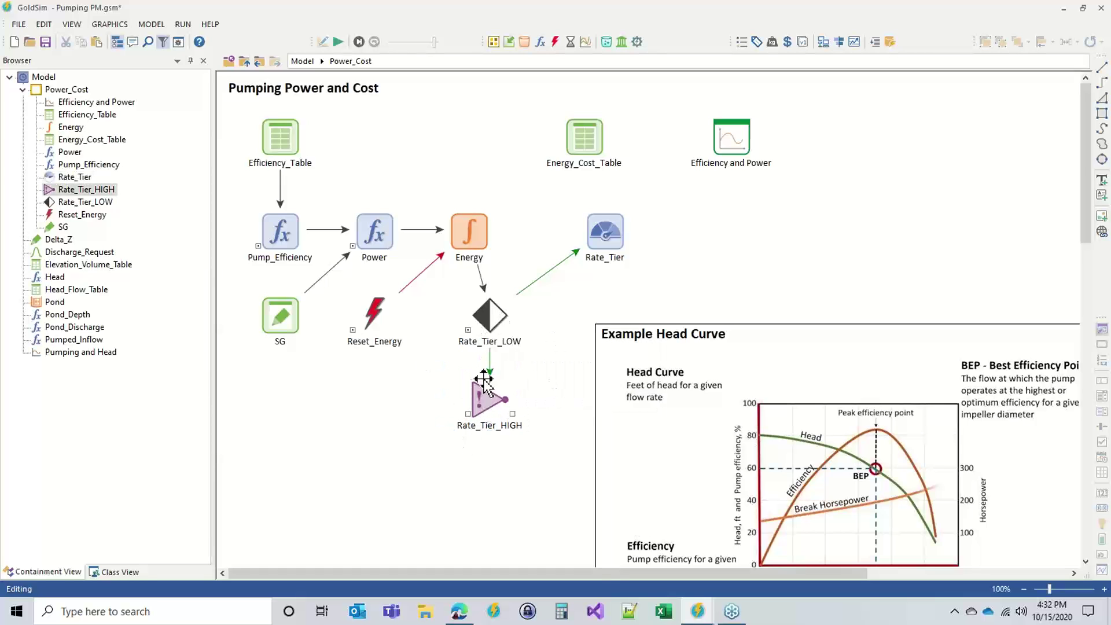
- Add a second switch to the Rate_Tier selector and order it after the Rate_Tier_LOW switch
{"action": "double_click", "coordinate": [604, 231]}
{"action": "left_click_drag", "start_coordinate": [811, 102], "coordinate": [872, 95]}
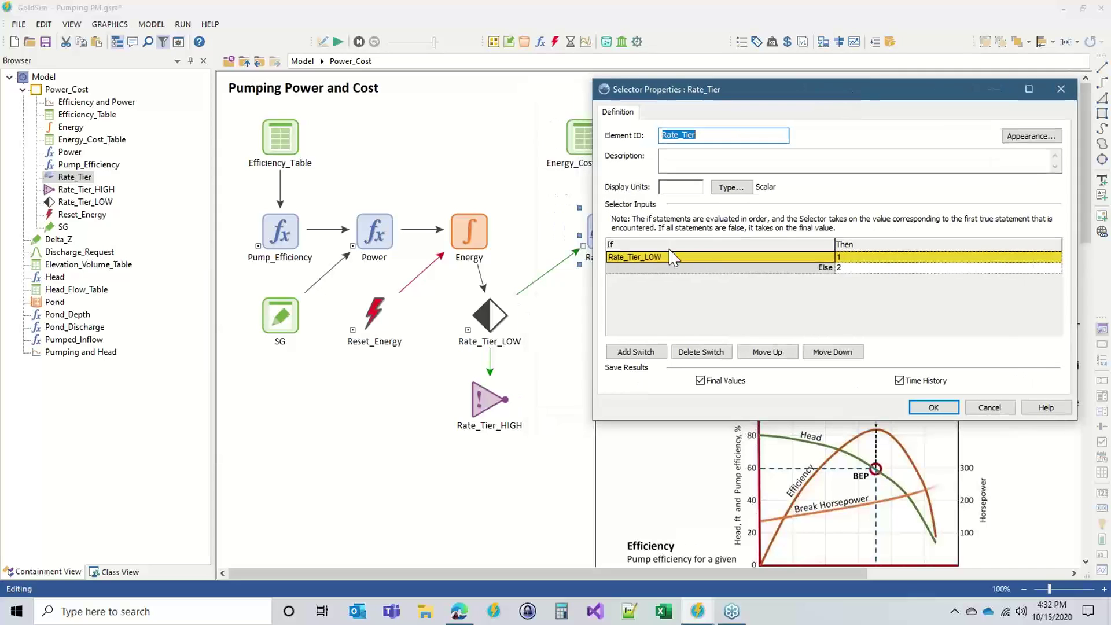
{"action": "left_click", "coordinate": [635, 352]}
{"action": "left_click", "coordinate": [872, 288]}
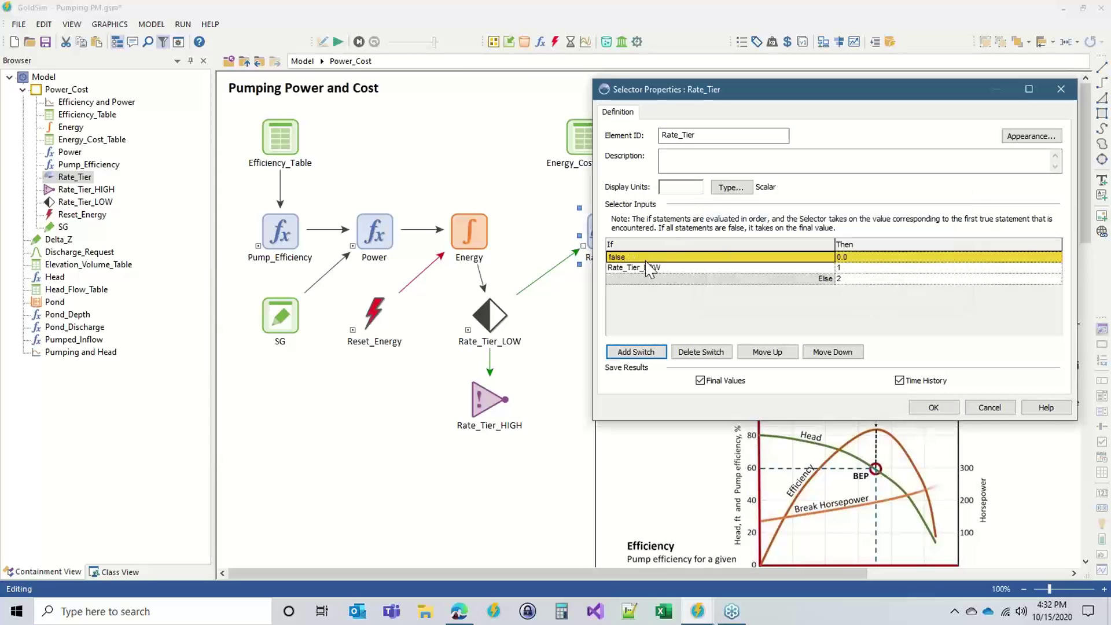
{"action": "left_click", "coordinate": [766, 351]}
- Set the second switch of the Rate_Tier selector to return 2 when Rate_Tier_HIGH is true
{"action": "left_click", "coordinate": [616, 267]}
{"action": "left_click_drag", "start_coordinate": [599, 268], "coordinate": [592, 270]}
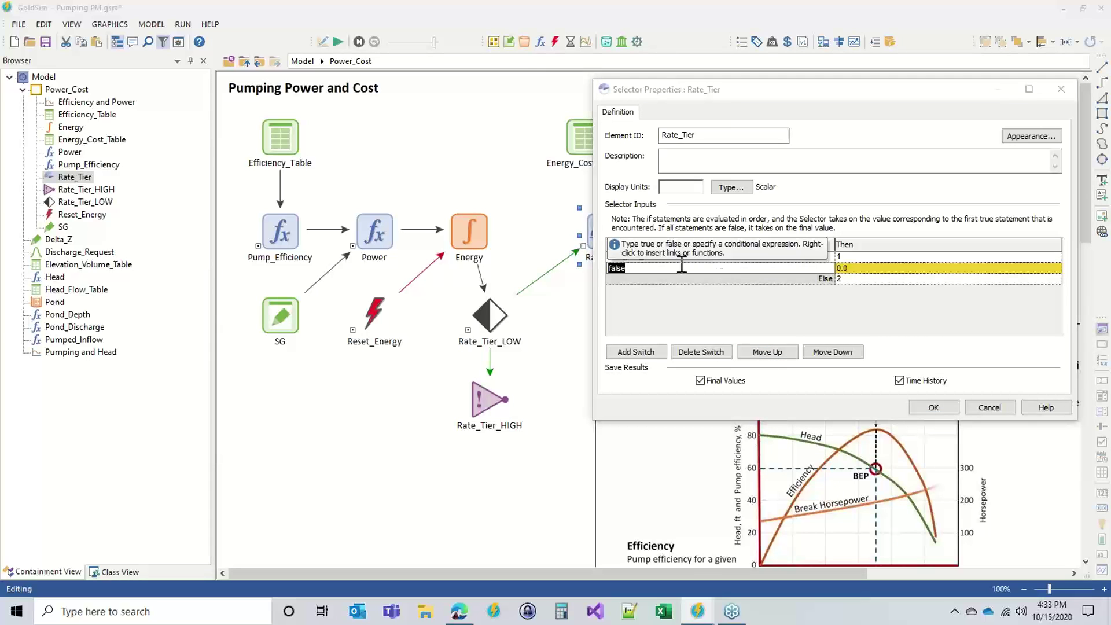
{"action": "type", "text": "rat"}
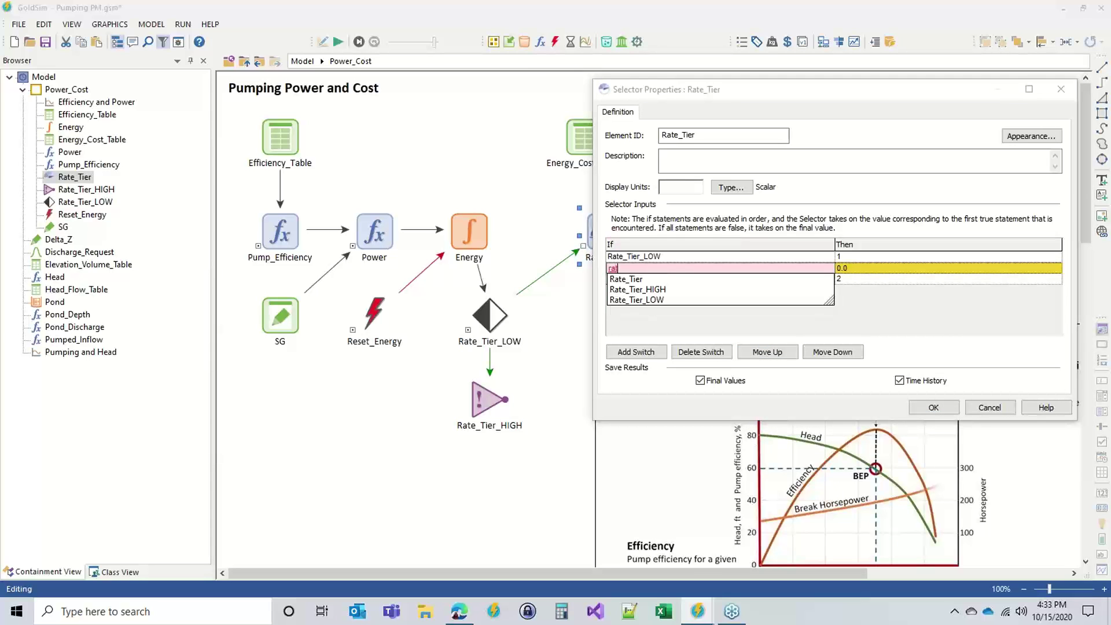
{"action": "left_click", "coordinate": [647, 291]}
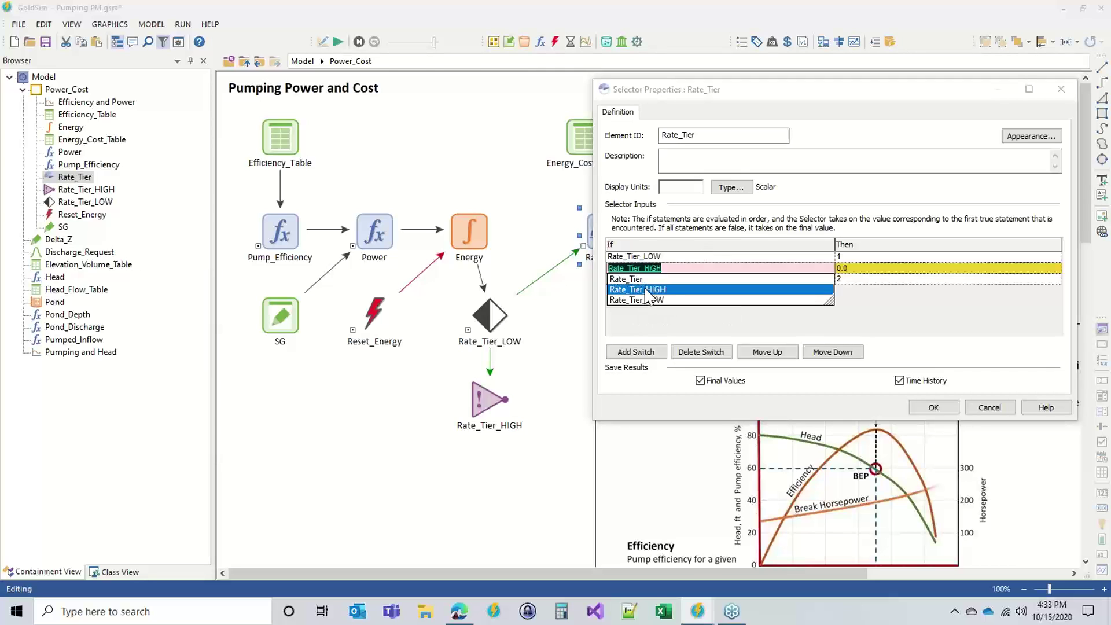
{"action": "key", "text": "Tab"}
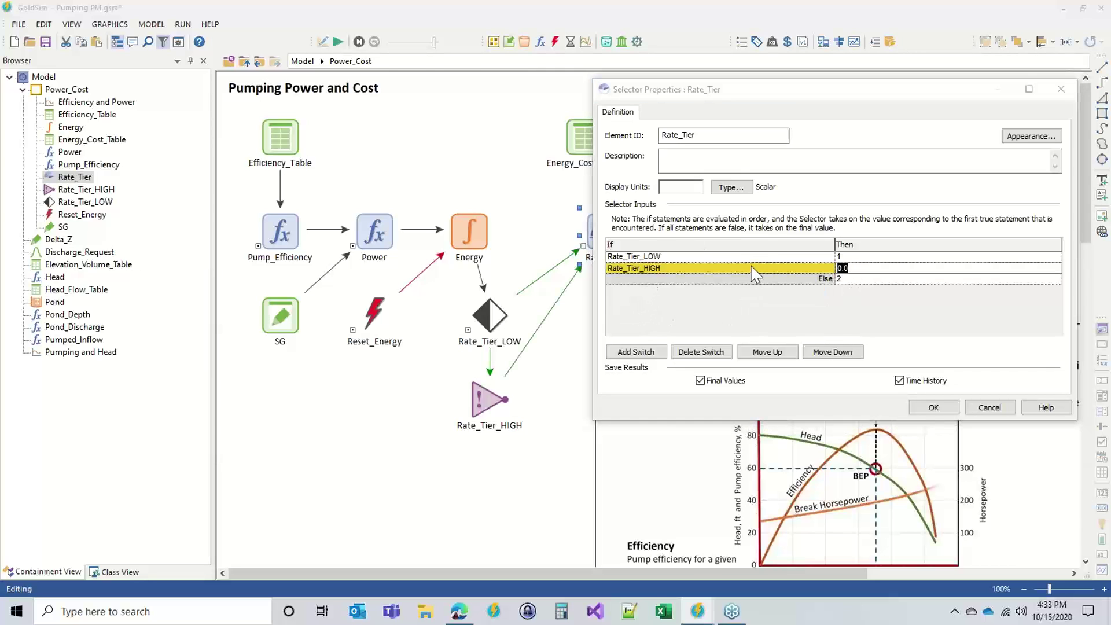
{"action": "type", "text": "2"}
- Set the Rate_Tier selector's Else value to 99, accept the definition and recheck its switches
{"action": "left_click", "coordinate": [830, 279]}
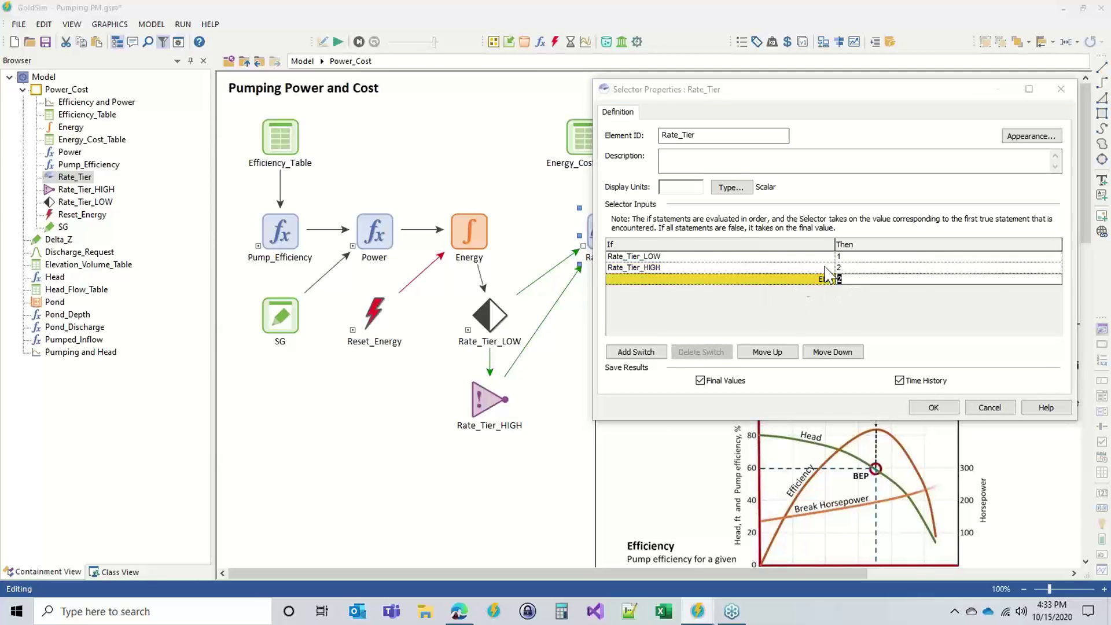
{"action": "type", "text": "99"}
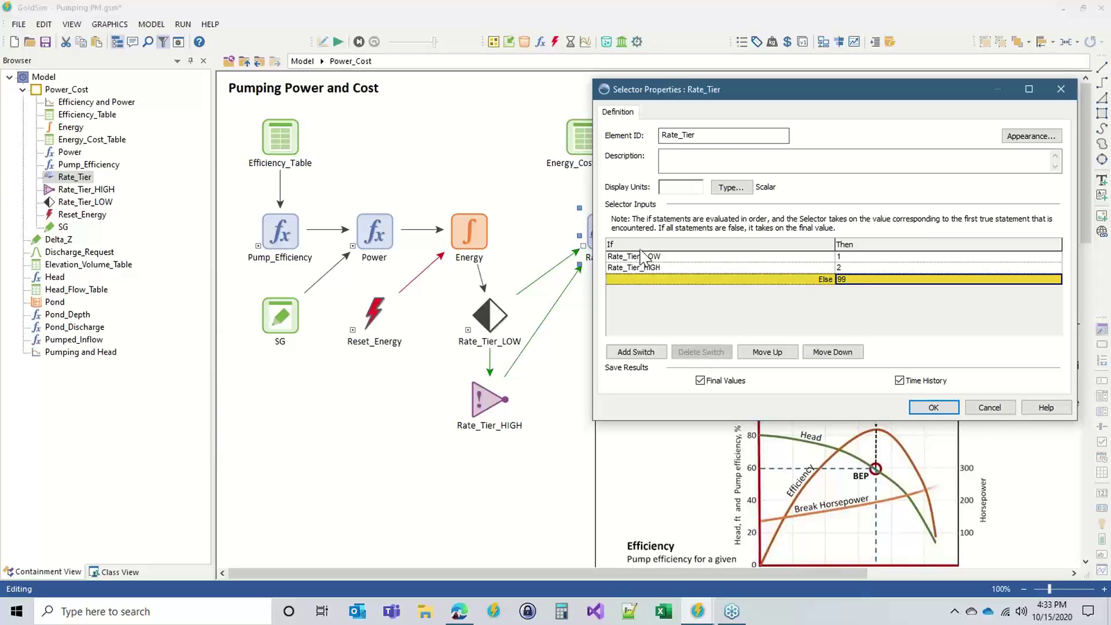
{"action": "left_click", "coordinate": [855, 279]}
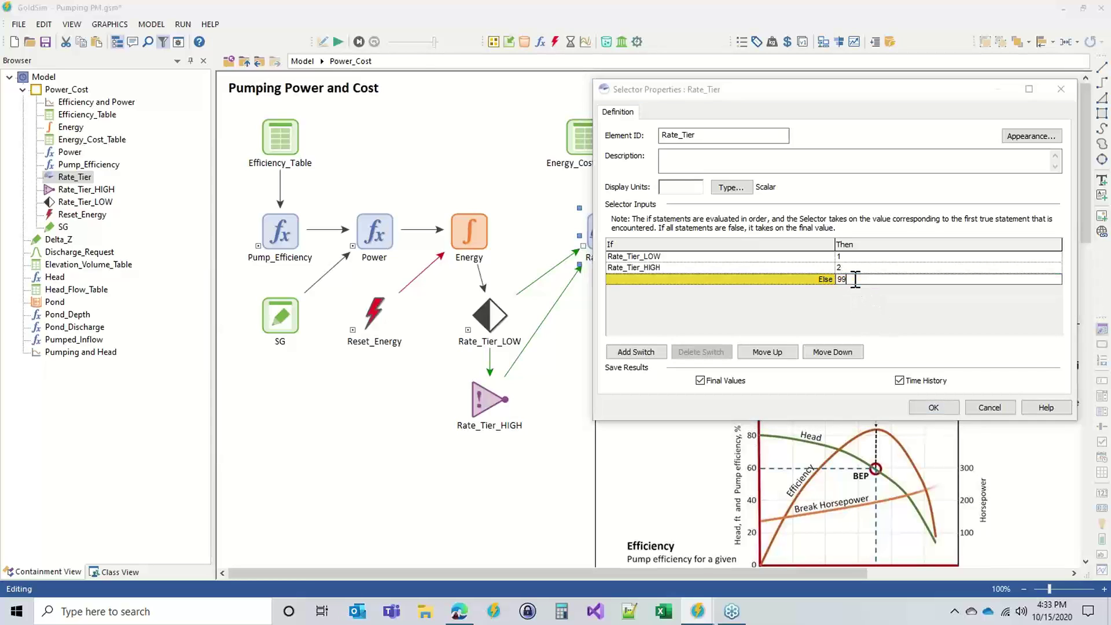
{"action": "left_click", "coordinate": [933, 407]}
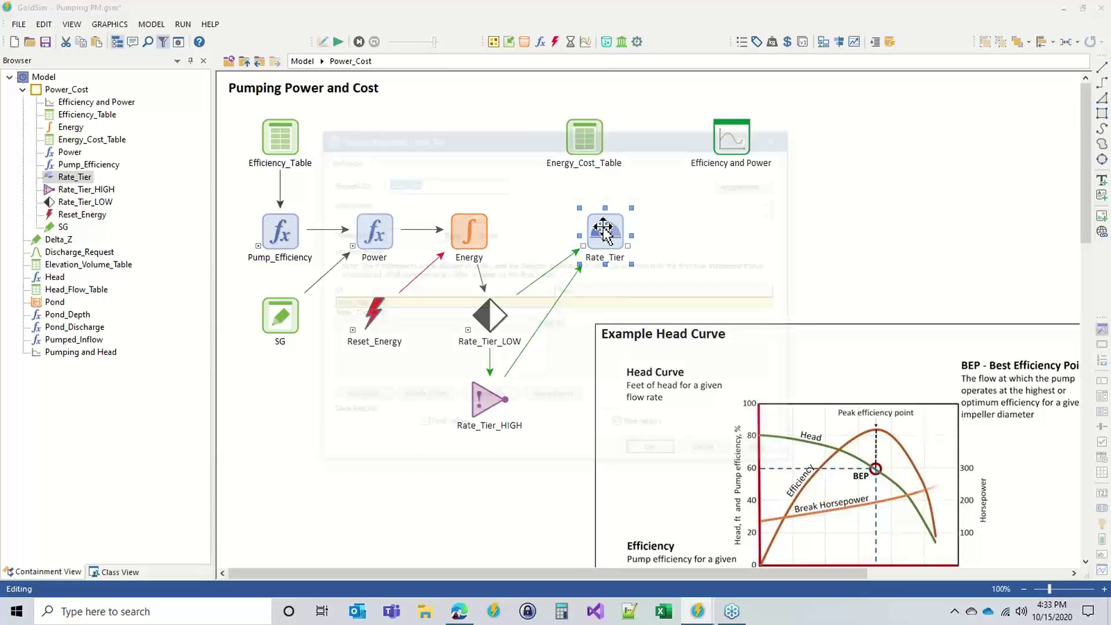
{"action": "double_click", "coordinate": [602, 230]}
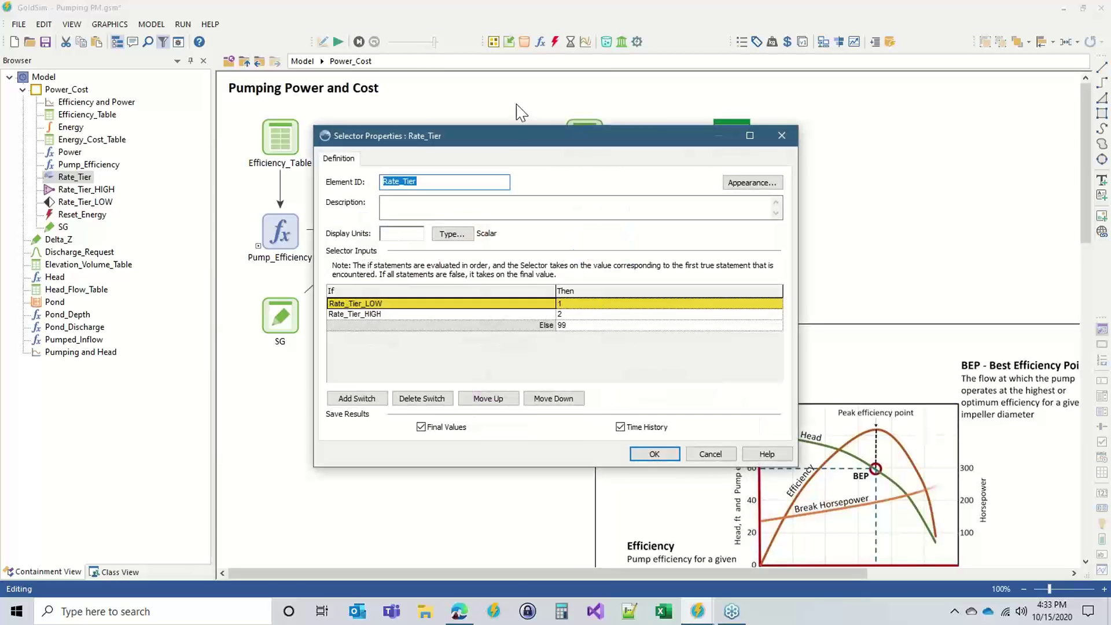
{"action": "left_click_drag", "start_coordinate": [512, 136], "coordinate": [661, 68]}
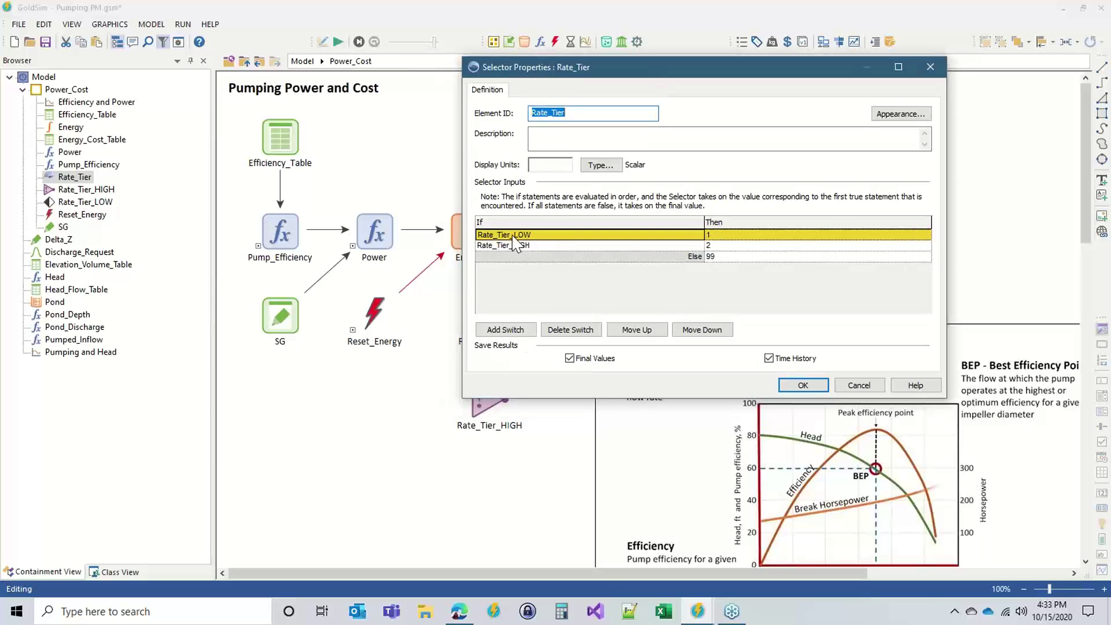
{"action": "left_click", "coordinate": [803, 385]}
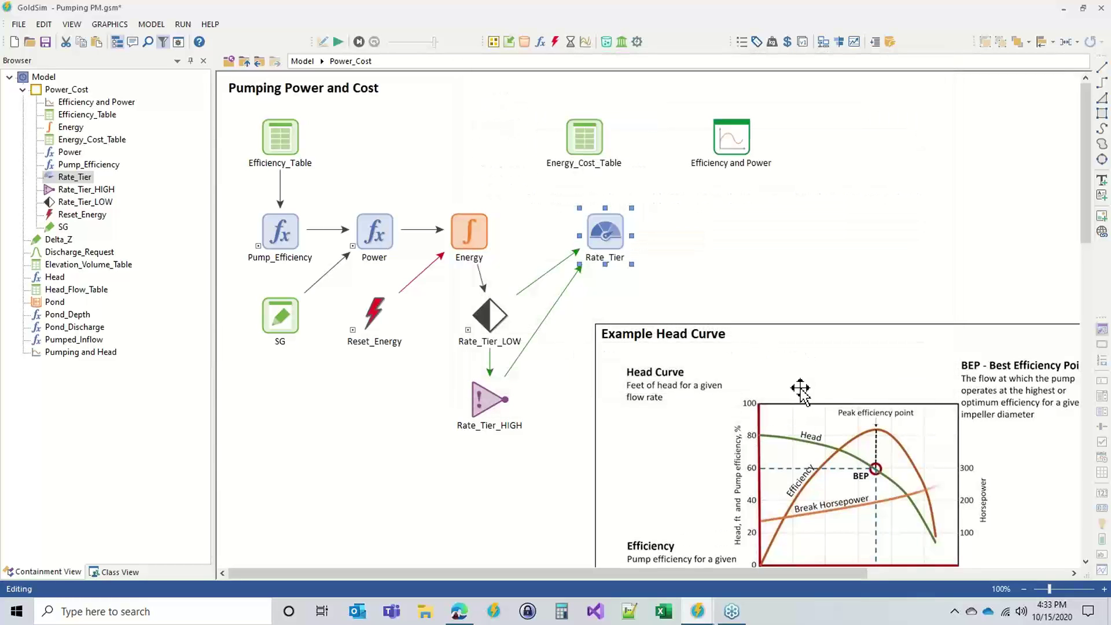
- Move Rate_Tier level with Rate_Tier_LOW, and shift the whole Example Head Curve figure sideways to clear it
{"action": "left_click_drag", "start_coordinate": [604, 234], "coordinate": [587, 304]}
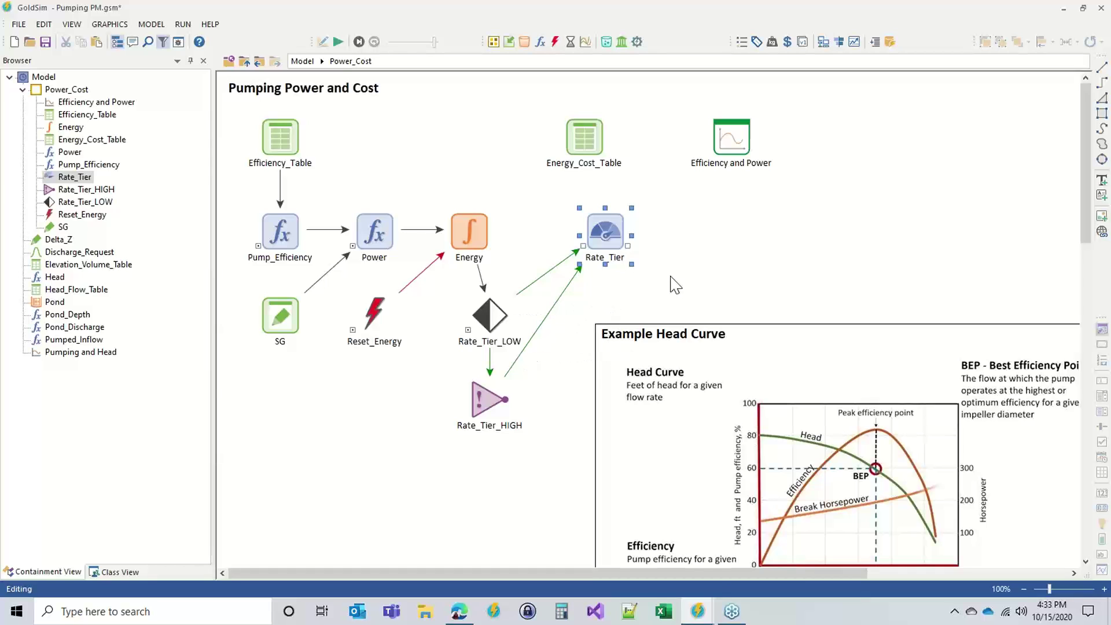
{"action": "scroll", "coordinate": [736, 442], "scroll_direction": "down", "scroll_amount": 5}
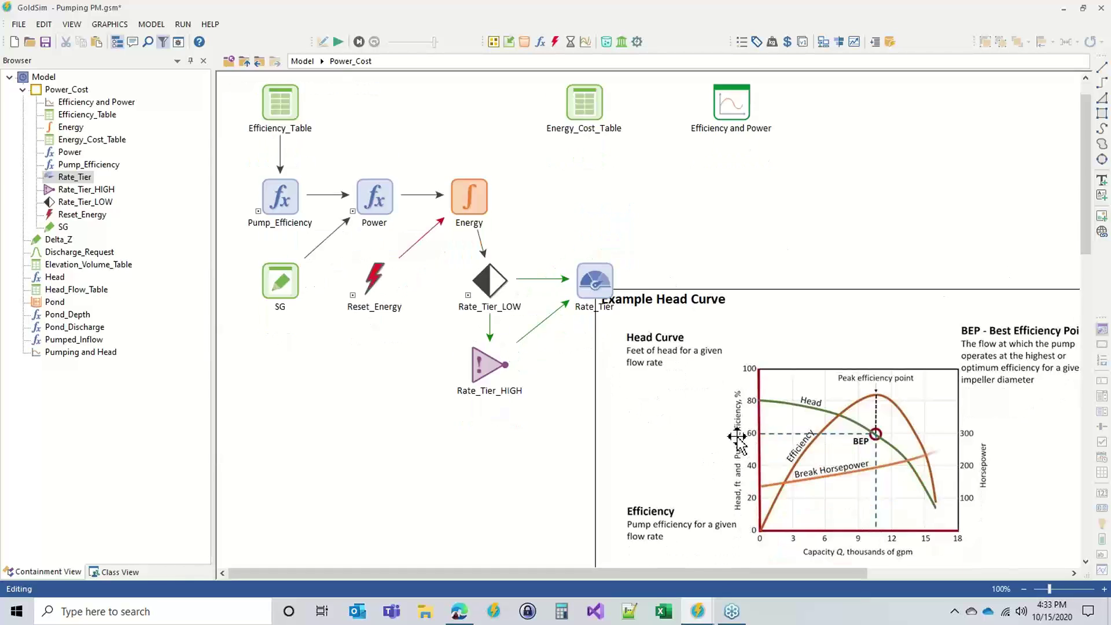
{"action": "left_click_drag", "start_coordinate": [657, 572], "coordinate": [855, 571]}
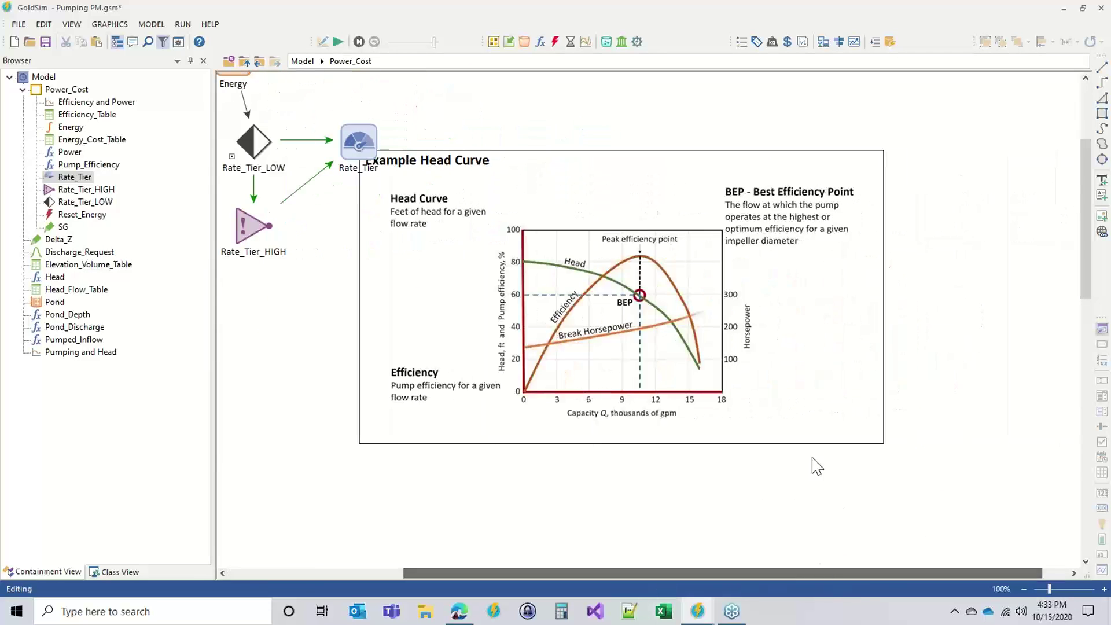
{"action": "left_click_drag", "start_coordinate": [896, 458], "coordinate": [354, 139]}
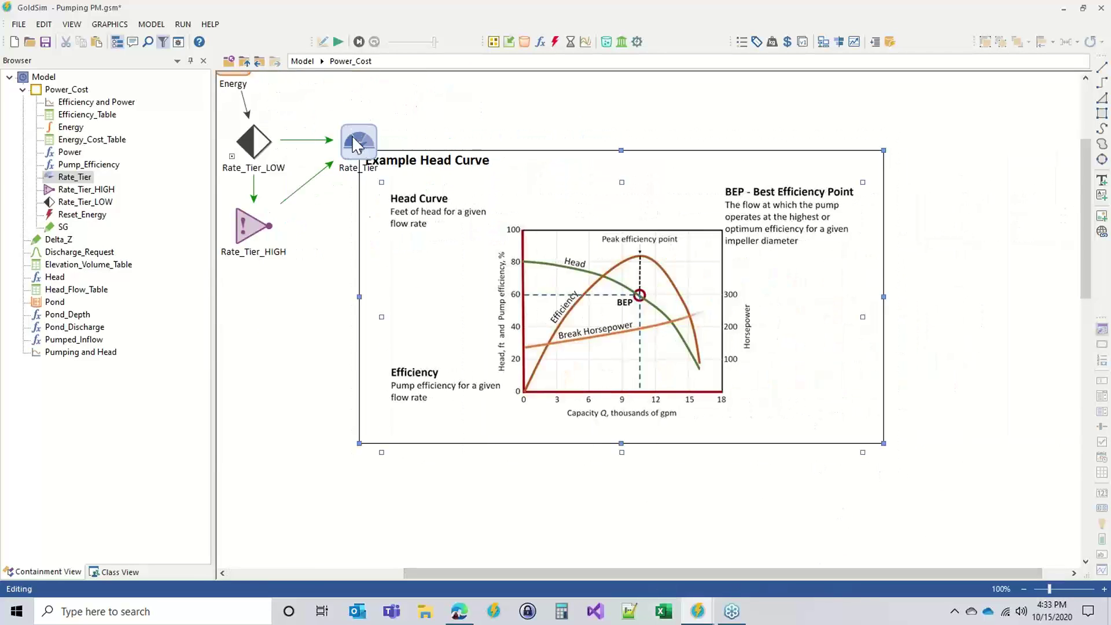
{"action": "left_click_drag", "start_coordinate": [372, 224], "coordinate": [456, 224]}
{"action": "left_click", "coordinate": [473, 555]}
{"action": "left_click", "coordinate": [366, 574]}
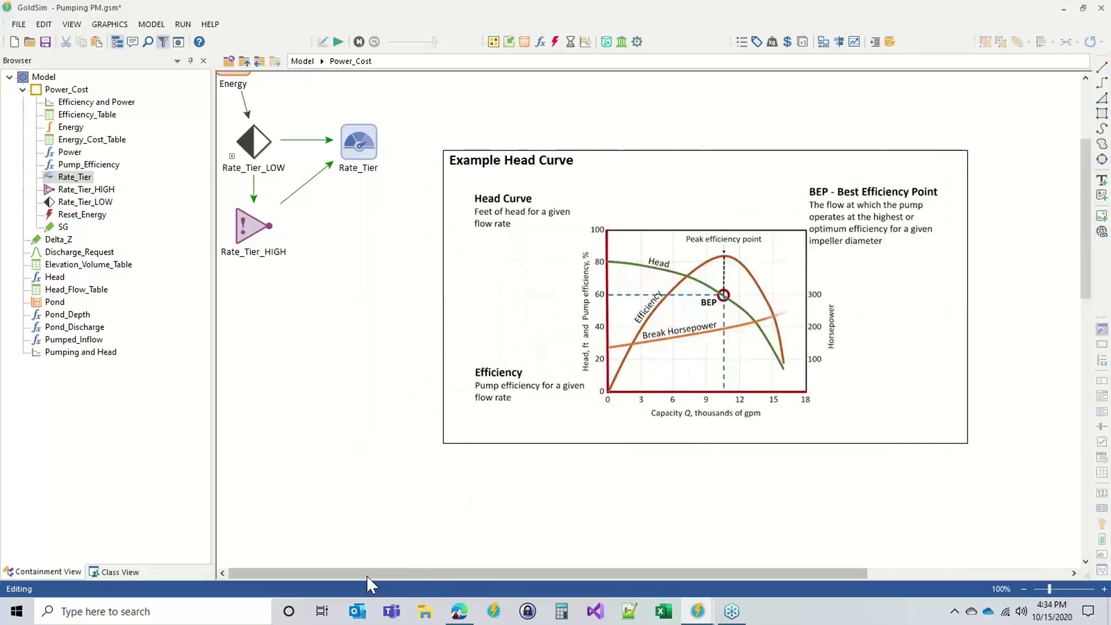
{"action": "scroll", "coordinate": [545, 384], "scroll_direction": "up", "scroll_amount": 5}
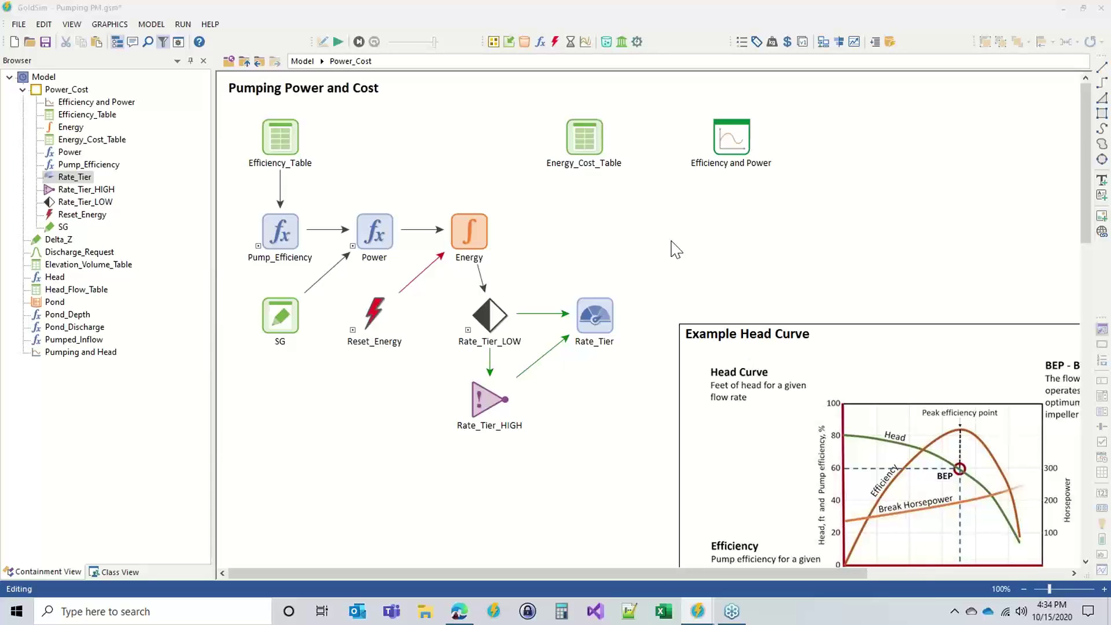
- Insert an Expression element between Energy_Cost_Table and Rate_Tier, name it Electric_Rate and set its display units to $/kWh
{"action": "left_click", "coordinate": [540, 42]}
{"action": "left_click", "coordinate": [564, 58]}
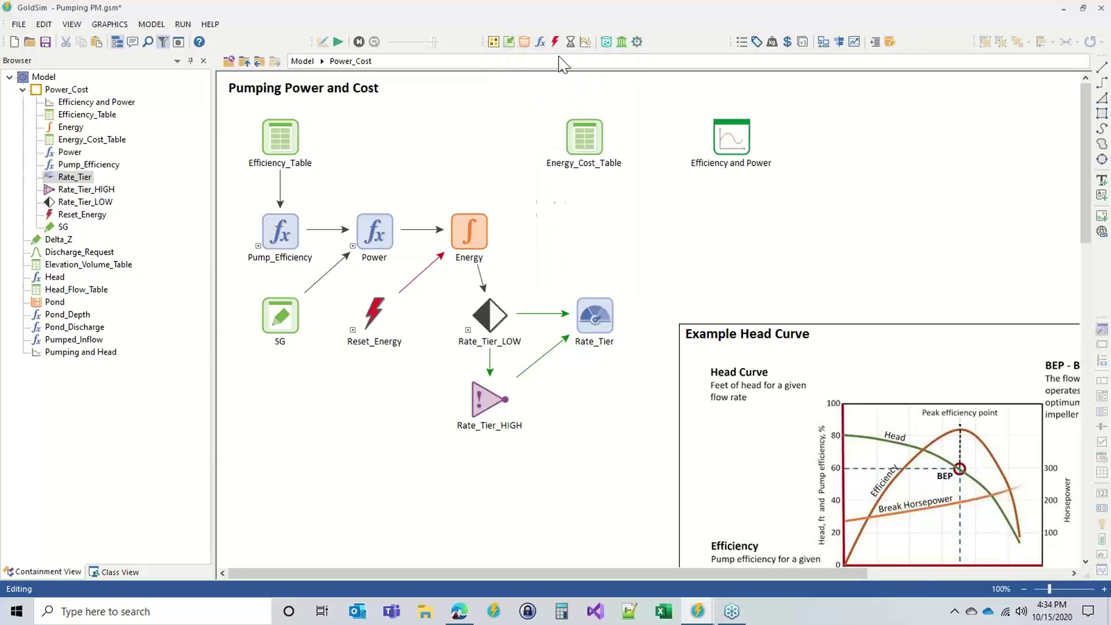
{"action": "left_click", "coordinate": [595, 231]}
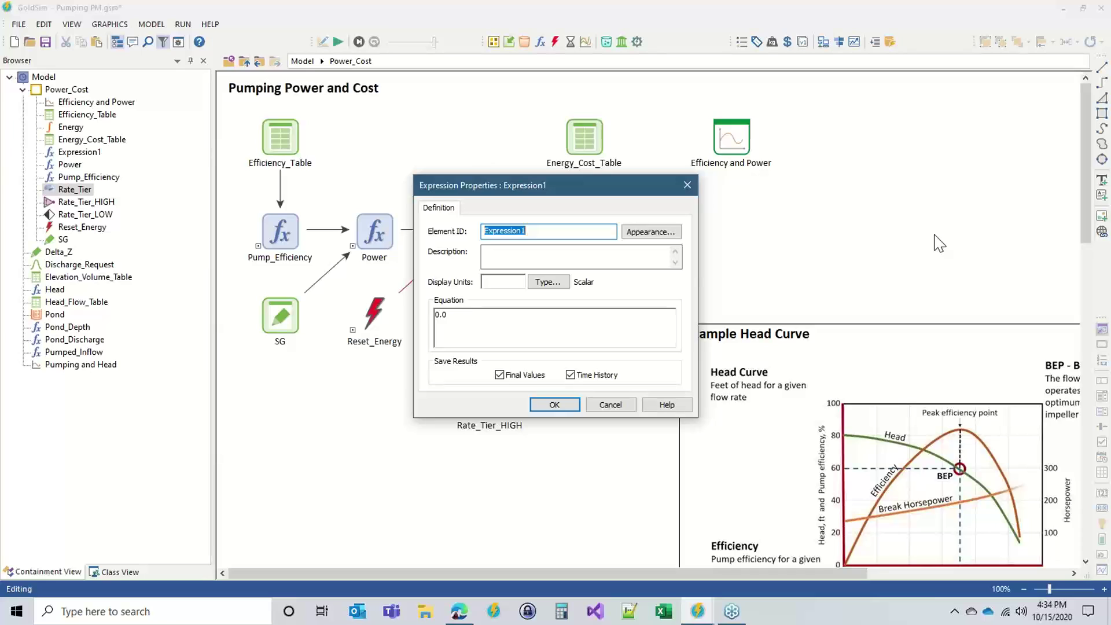
{"action": "type", "text": "Electric_Rate"}
{"action": "key", "text": "Tab"}
{"action": "key", "text": "Tab"}
{"action": "key", "text": "Tab"}
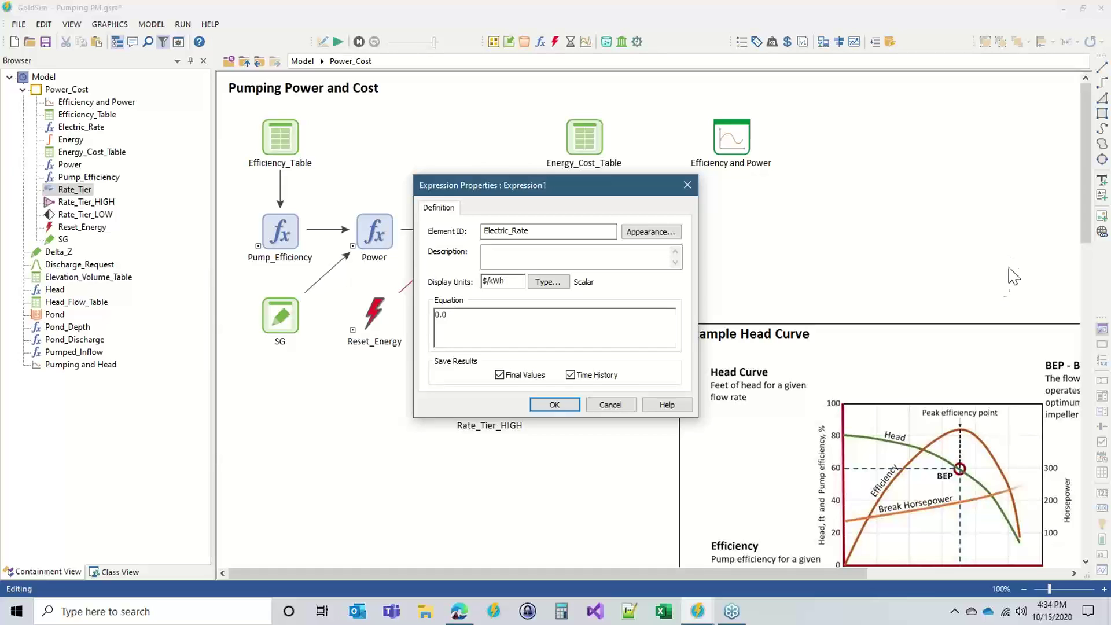
- Define the Electric_Rate equation as Energy_Cost_Table(month, Rate_Tier) and accept the element
{"action": "left_click_drag", "start_coordinate": [596, 185], "coordinate": [836, 201]}
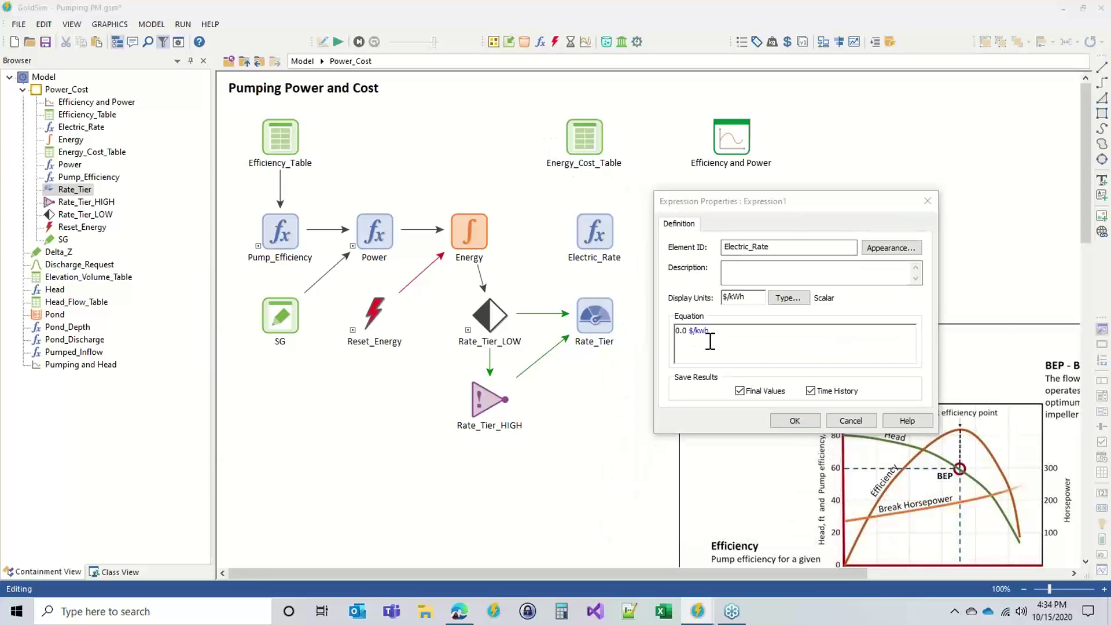
{"action": "triple_click", "coordinate": [710, 342]}
{"action": "type", "text": "energy"}
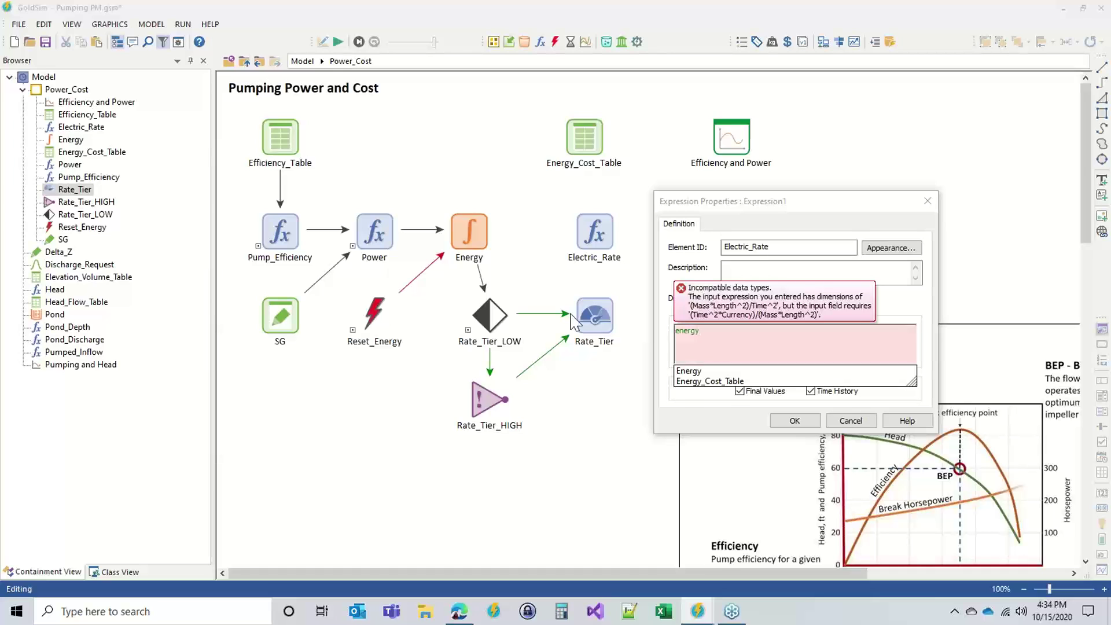
{"action": "double_click", "coordinate": [726, 380]}
{"action": "type", "text": "("}
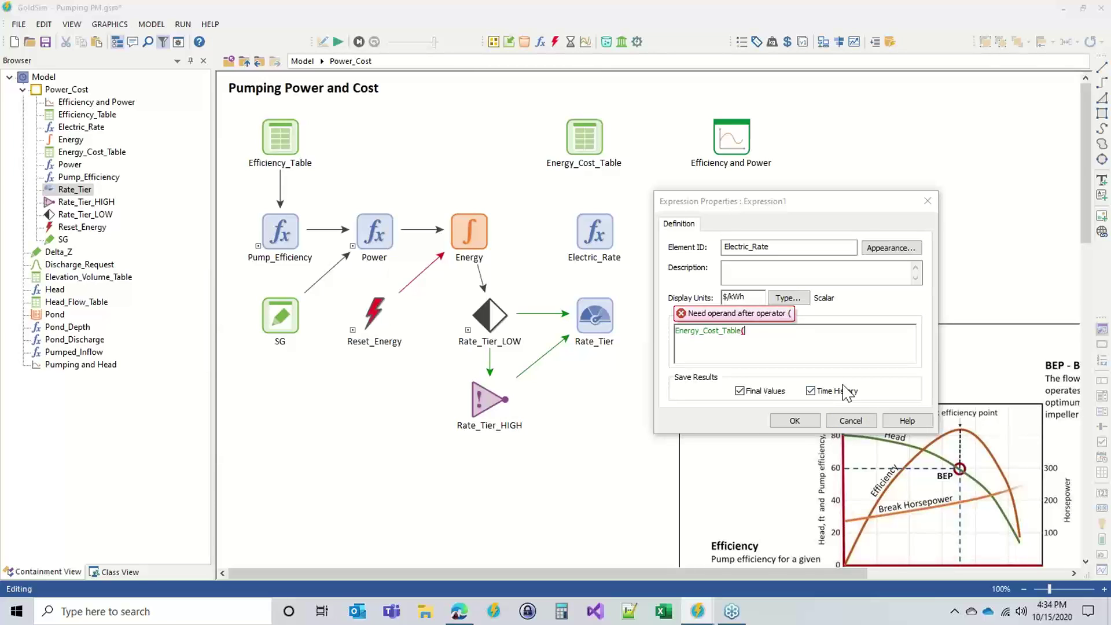
{"action": "type", "text": "m"}
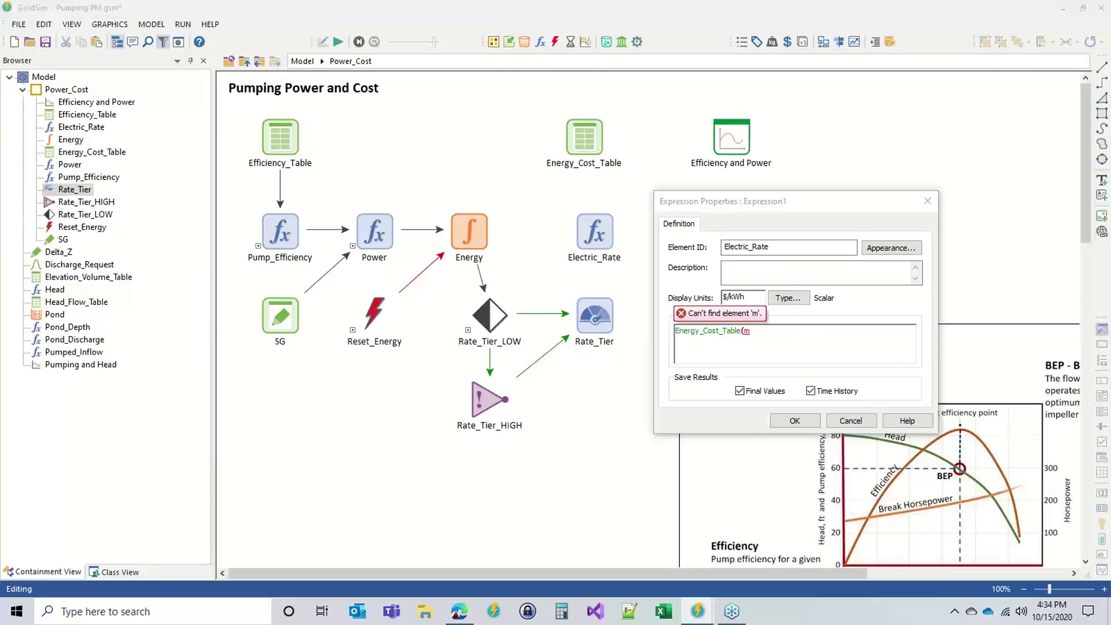
{"action": "type", "text": "onth"}
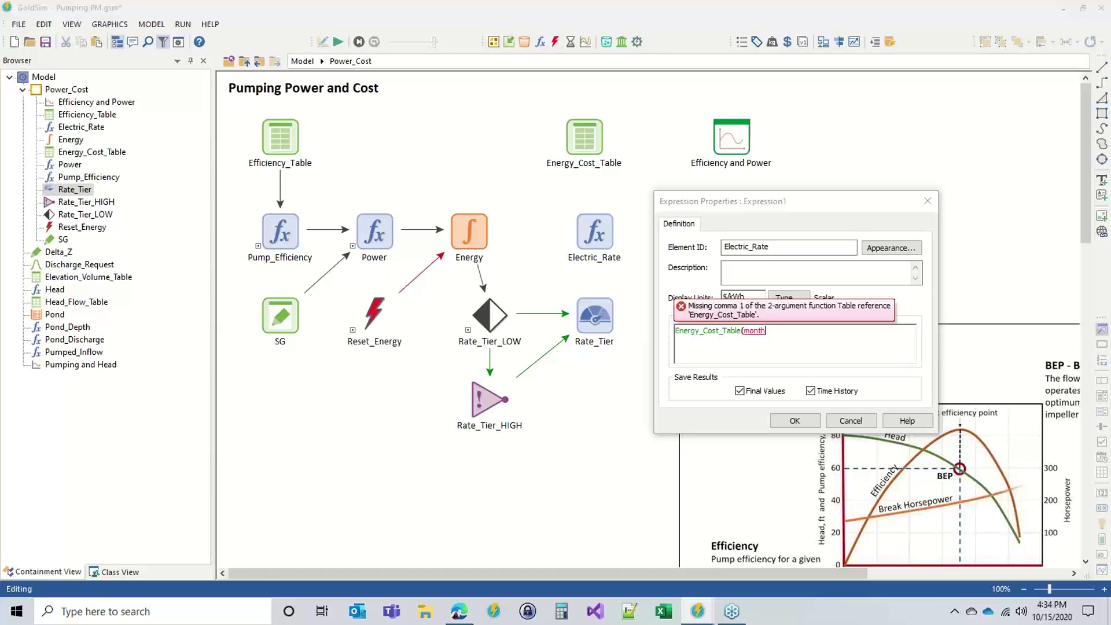
{"action": "type", "text": ","}
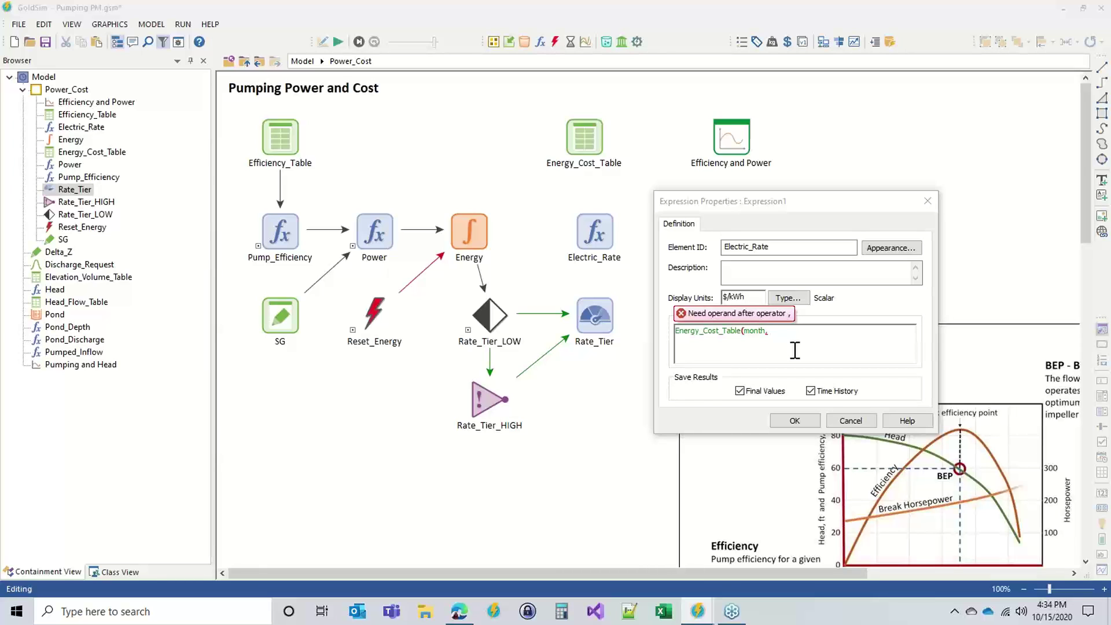
{"action": "type", "text": "Rate"}
{"action": "key", "text": "Return"}
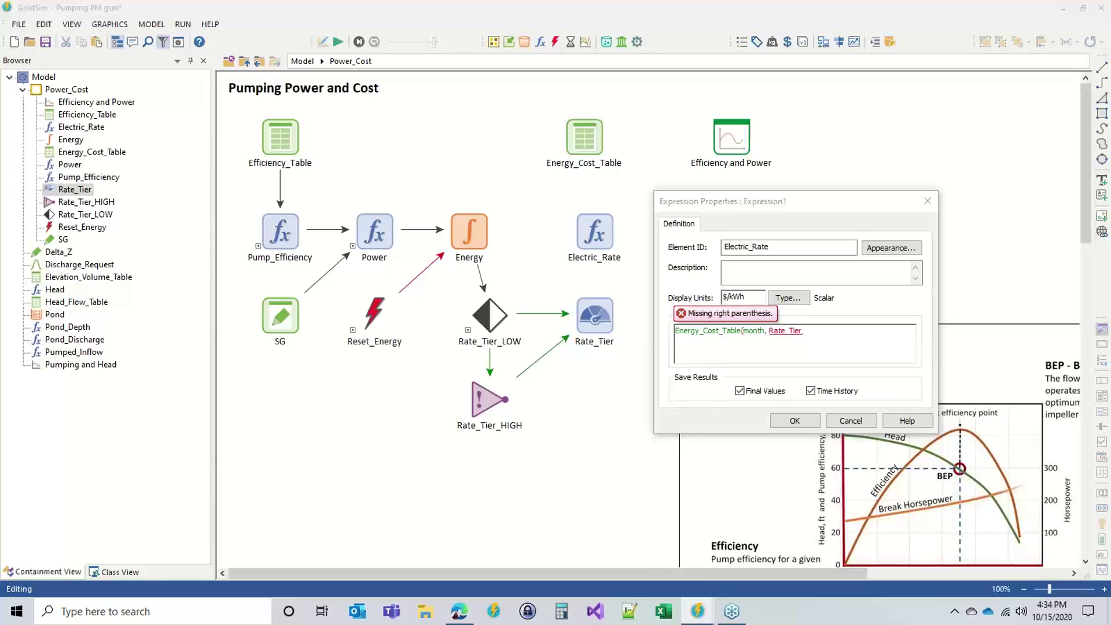
{"action": "type", "text": ")"}
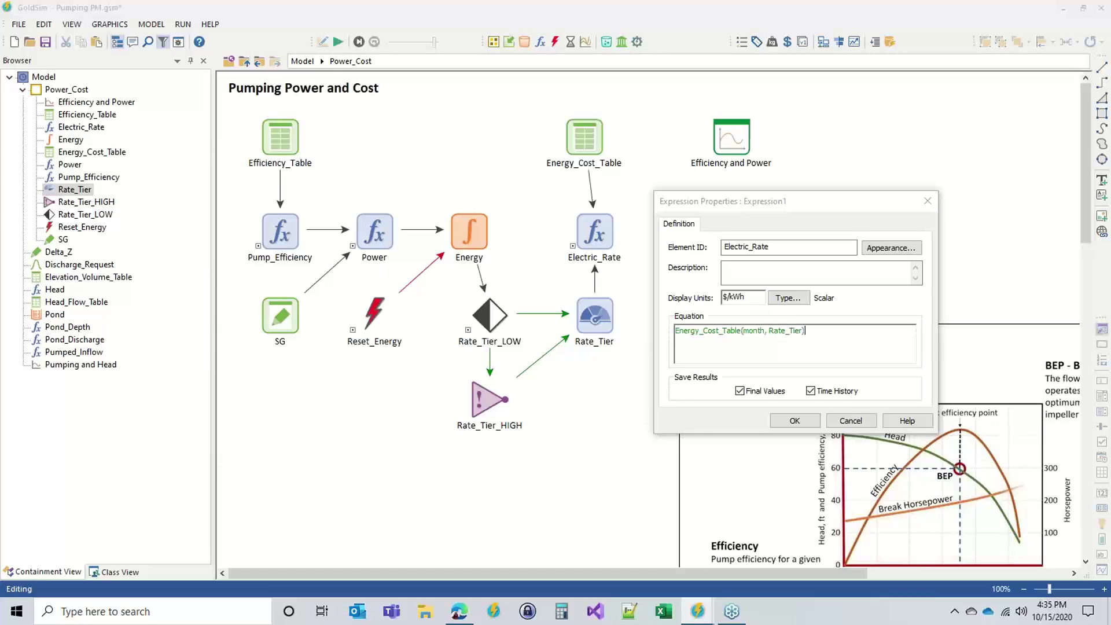
{"action": "left_click", "coordinate": [794, 421]}
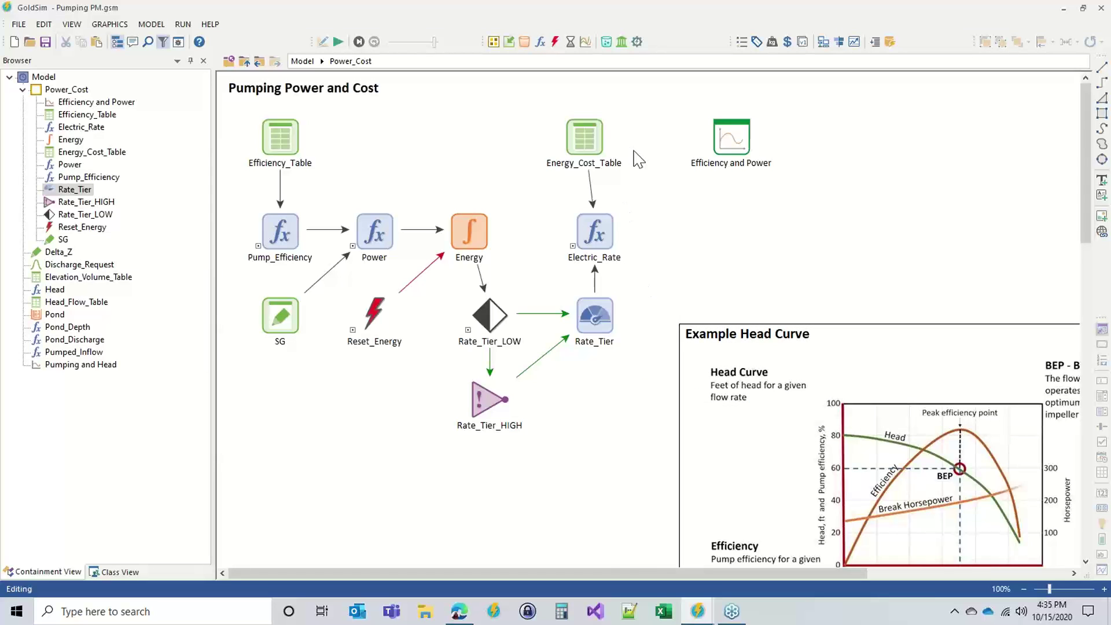
- Run the model and examine the time history chart of Electric_Rate, then close it and clear the selection
{"action": "left_click", "coordinate": [338, 42]}
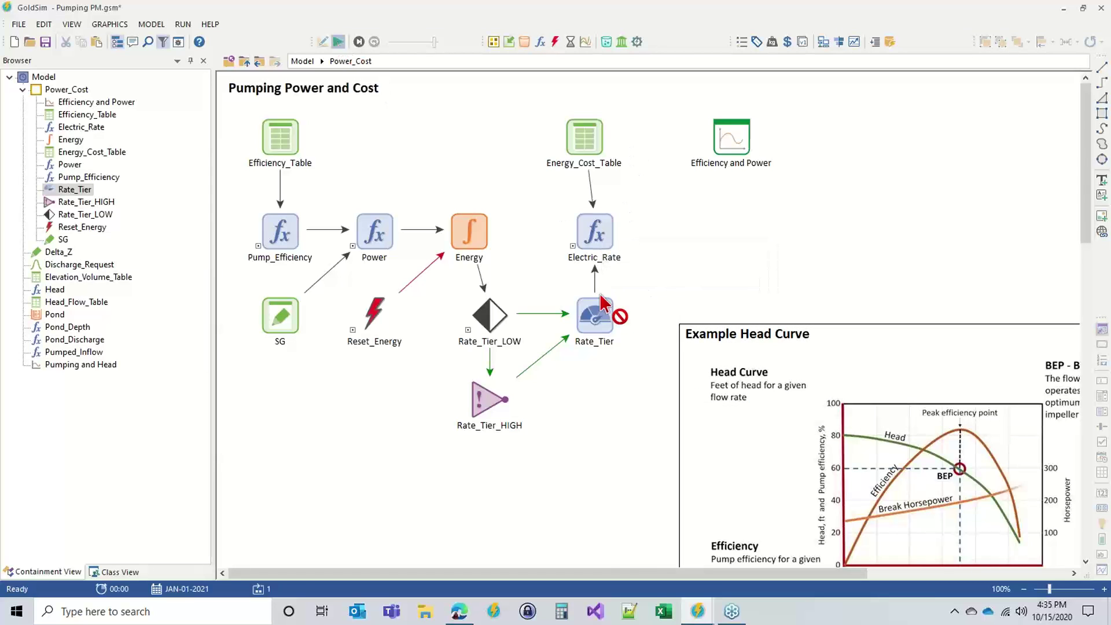
{"action": "left_click", "coordinate": [569, 321]}
{"action": "right_click", "coordinate": [585, 238]}
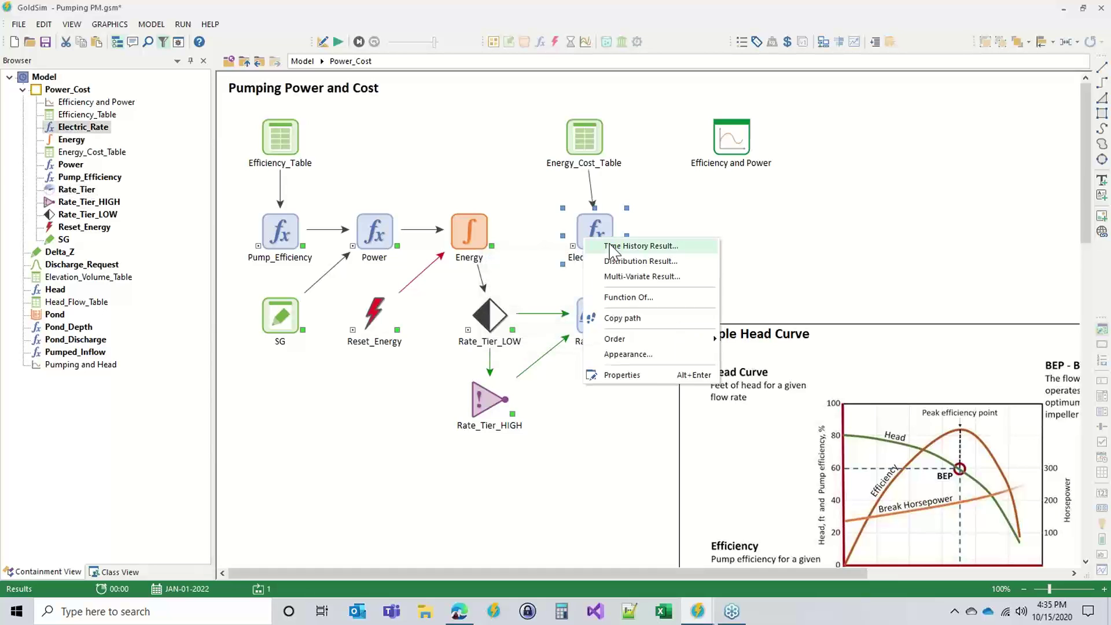
{"action": "left_click", "coordinate": [611, 248]}
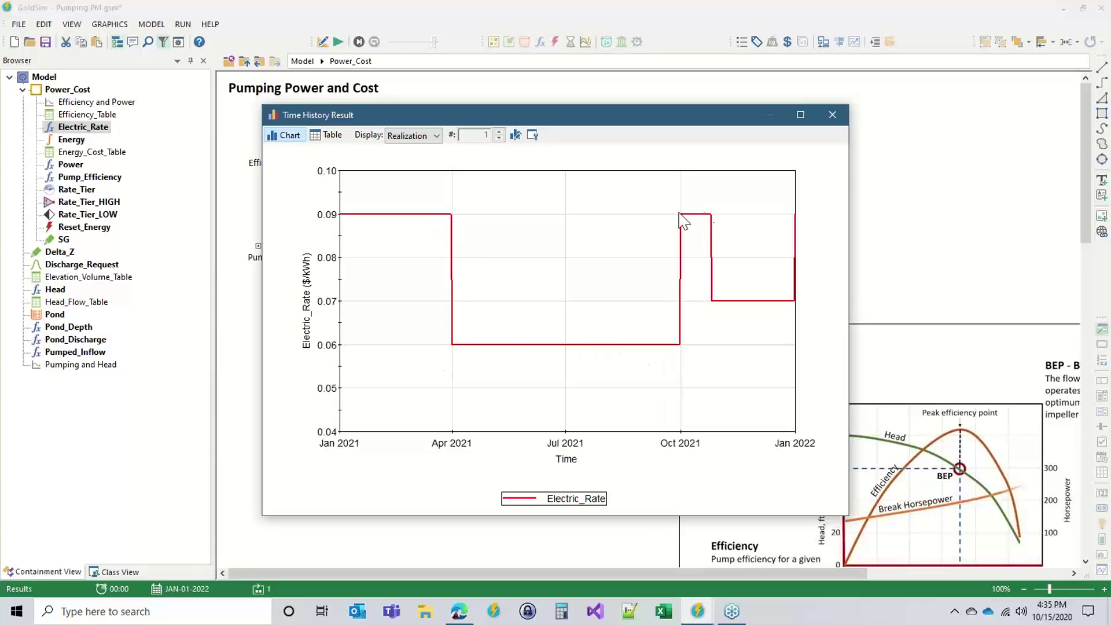
{"action": "left_click", "coordinate": [833, 115]}
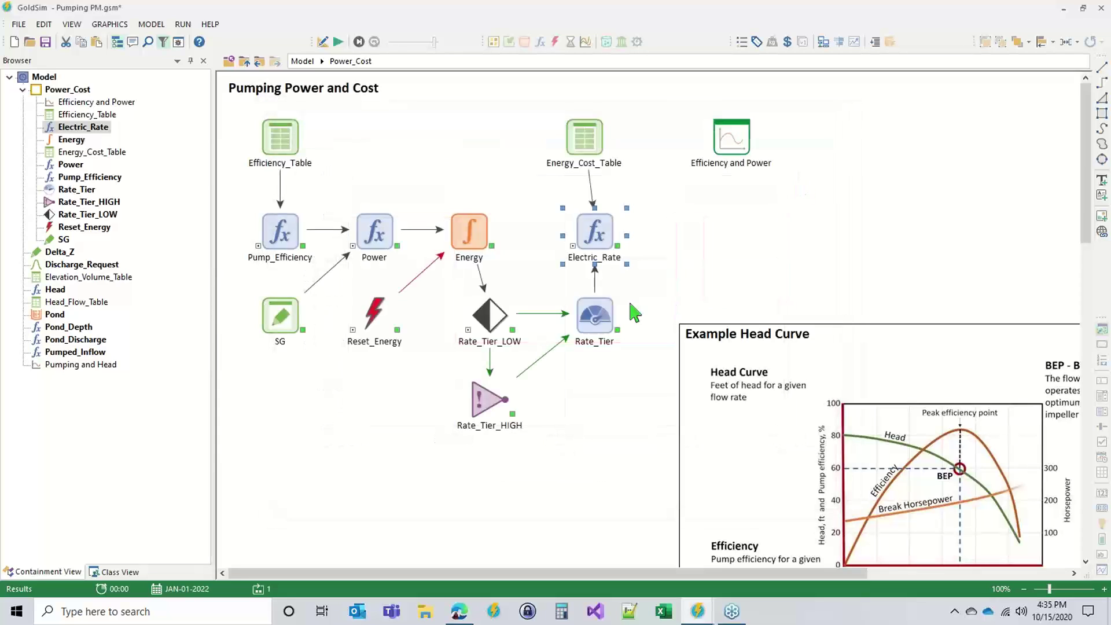
{"action": "left_click", "coordinate": [646, 279]}
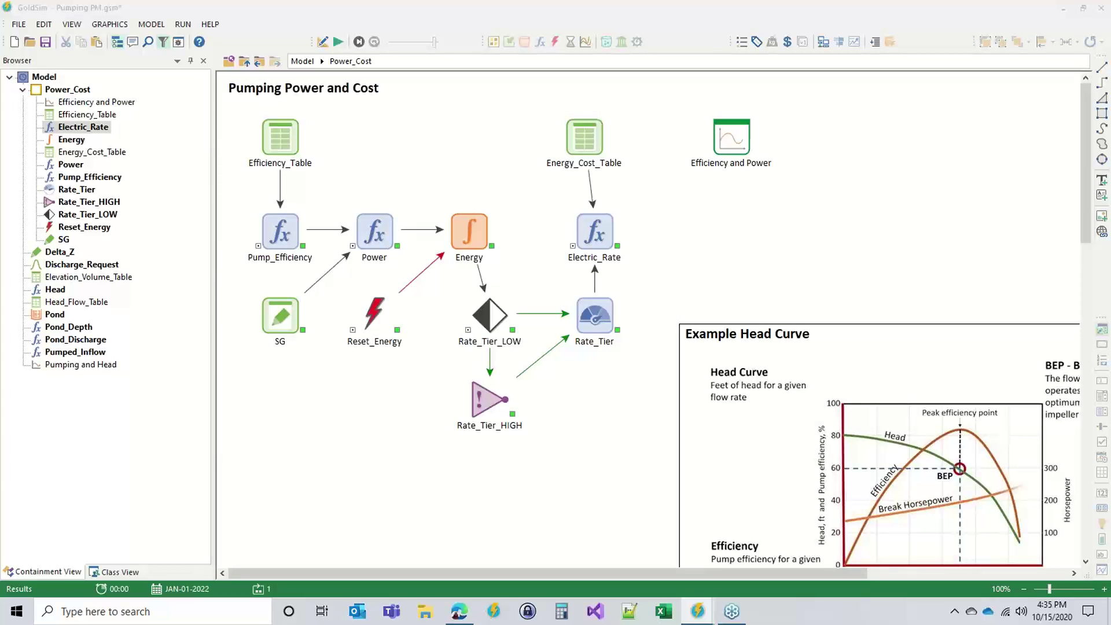
{"action": "left_click", "coordinate": [519, 219]}
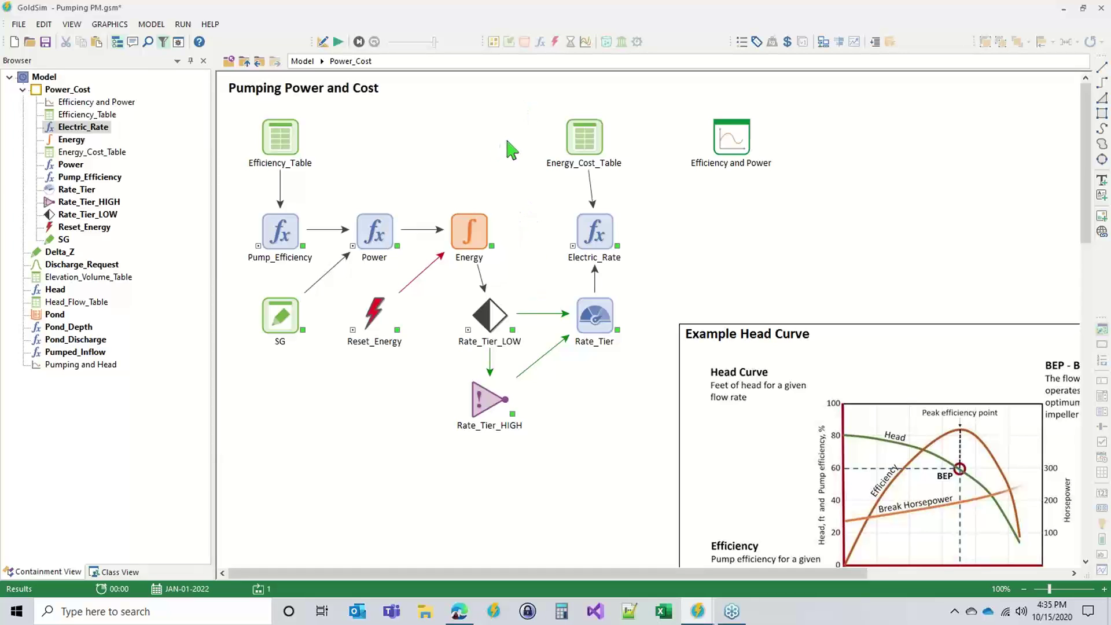
- Return to edit mode, add an Expression element above Electric_Rate, and move Energy_Cost_Table beside Electric_Rate to make room
{"action": "key", "text": "F4"}
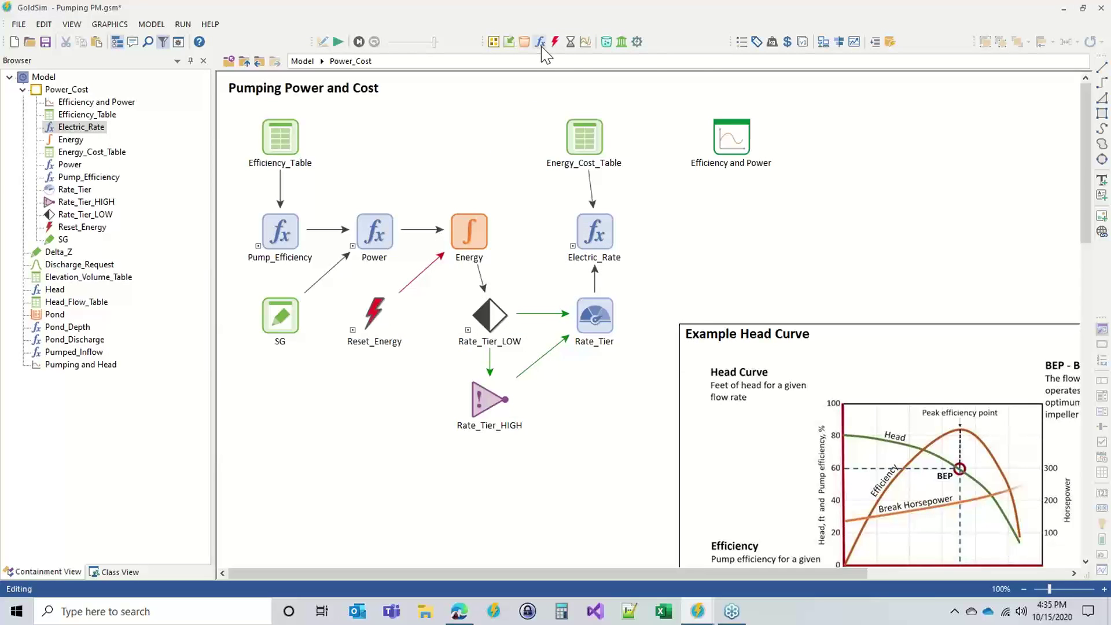
{"action": "left_click", "coordinate": [541, 46]}
{"action": "left_click", "coordinate": [583, 69]}
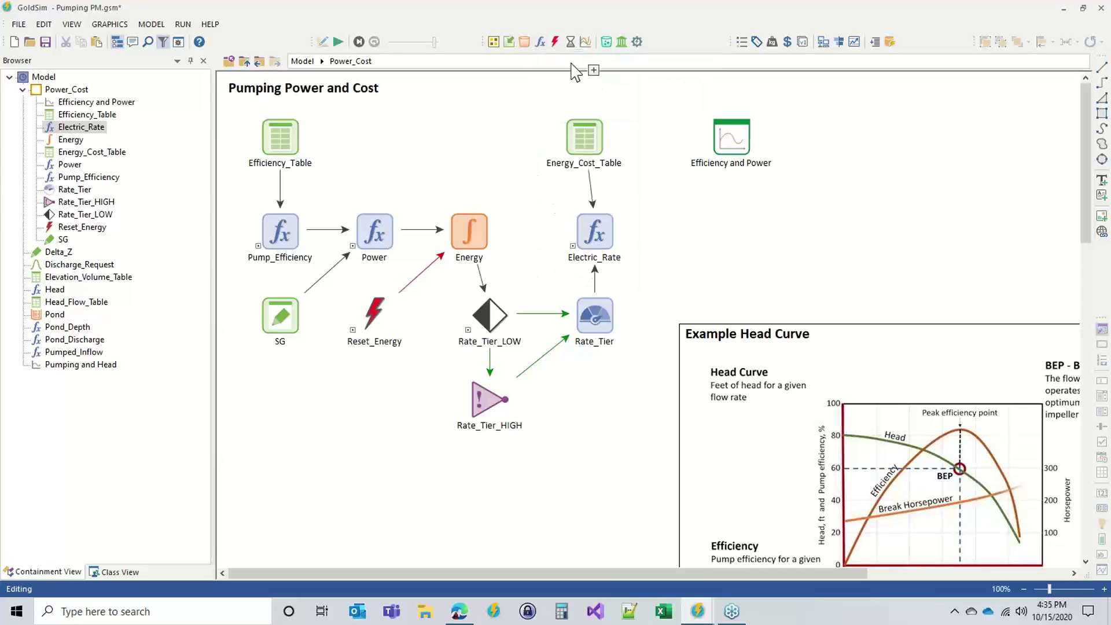
{"action": "left_click", "coordinate": [486, 149]}
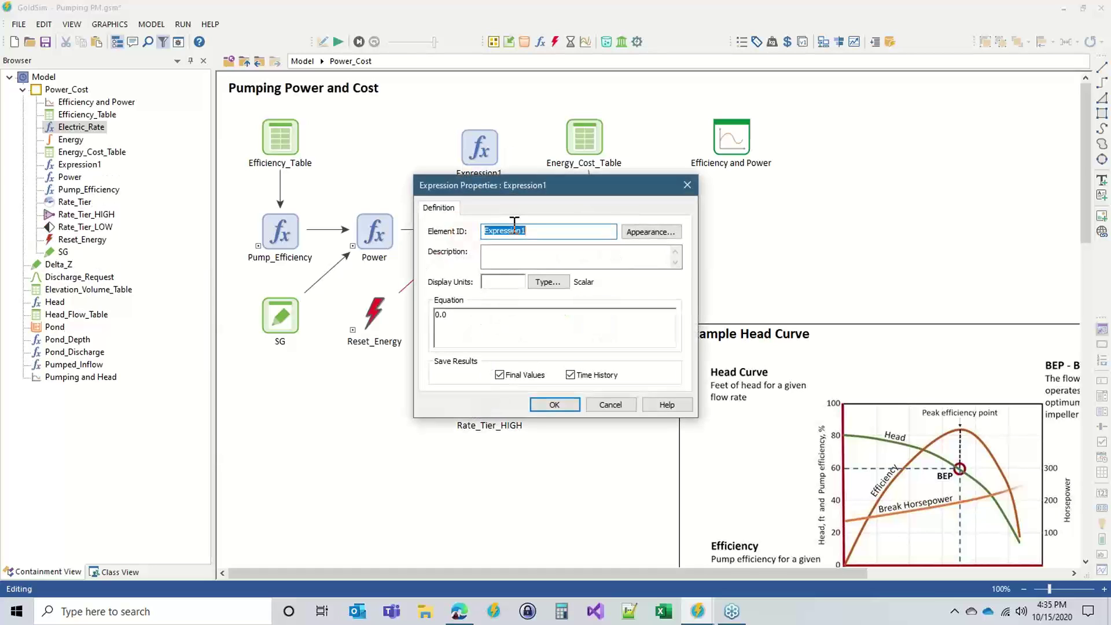
{"action": "left_click", "coordinate": [560, 403]}
{"action": "left_click_drag", "start_coordinate": [587, 132], "coordinate": [734, 226]}
{"action": "left_click_drag", "start_coordinate": [487, 136], "coordinate": [606, 137]}
- Name the new expression Pumping_Cost and set its display units to $/d
{"action": "double_click", "coordinate": [595, 138]}
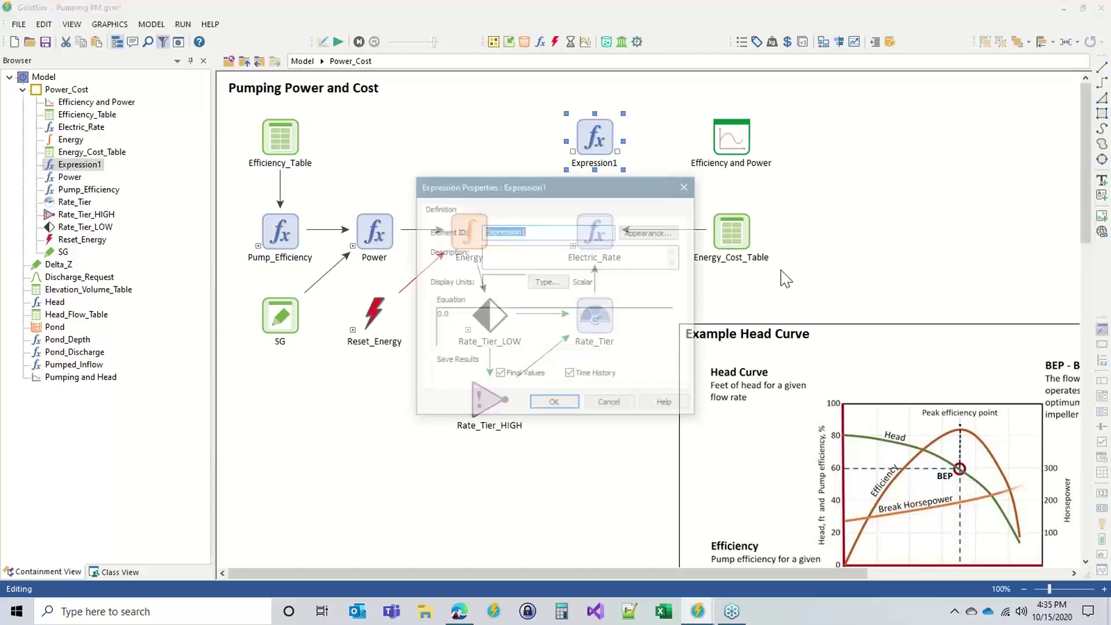
{"action": "type", "text": "Pumping_Cost"}
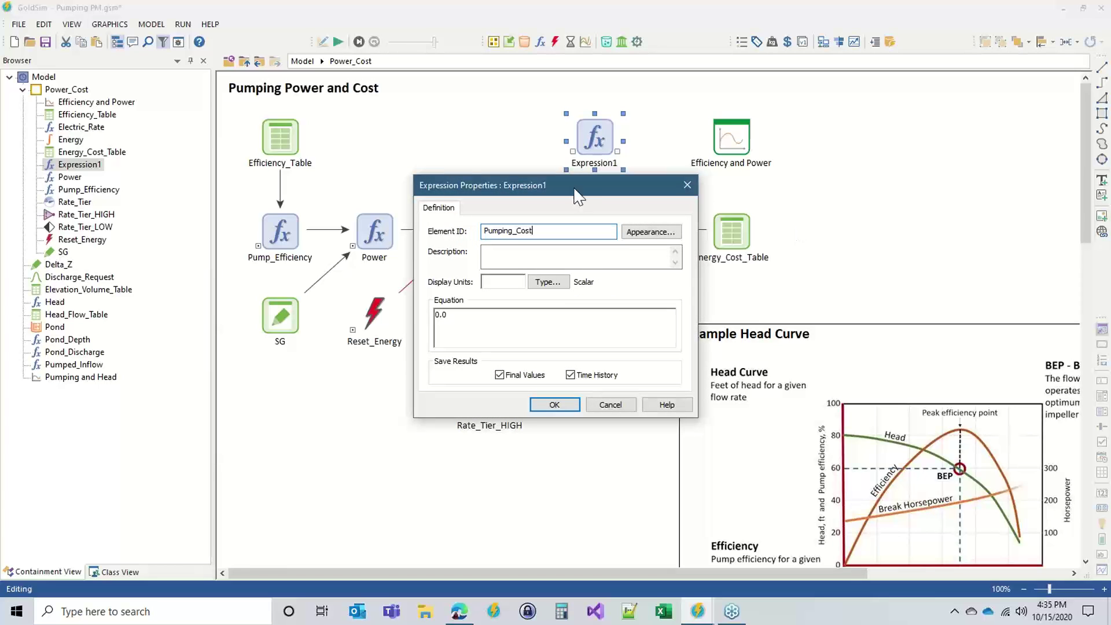
{"action": "left_click_drag", "start_coordinate": [586, 184], "coordinate": [882, 148]}
{"action": "left_click", "coordinate": [803, 229]}
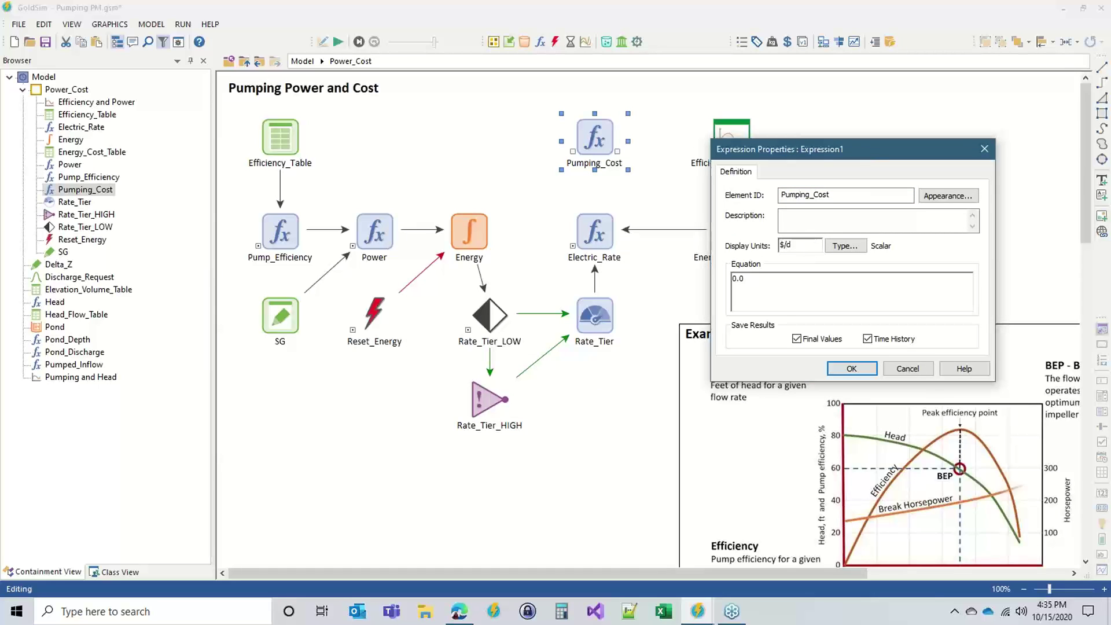
- Enter Electric_Rate + Power as the Pumping_Cost equation and accept the element
{"action": "left_click", "coordinate": [804, 289]}
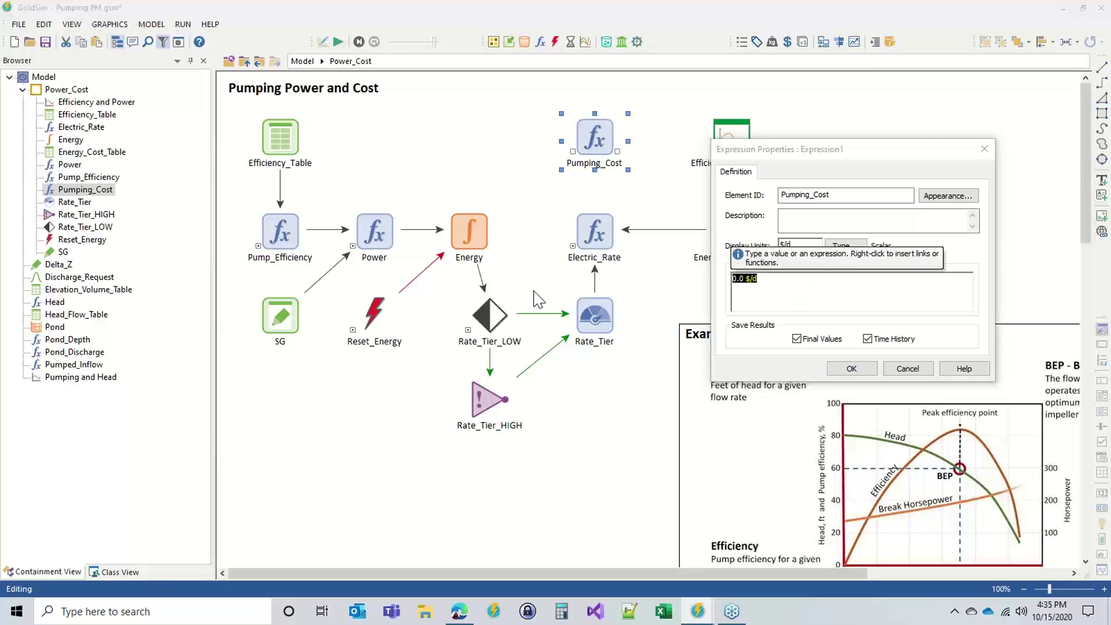
{"action": "type", "text": "Electric_Rate"}
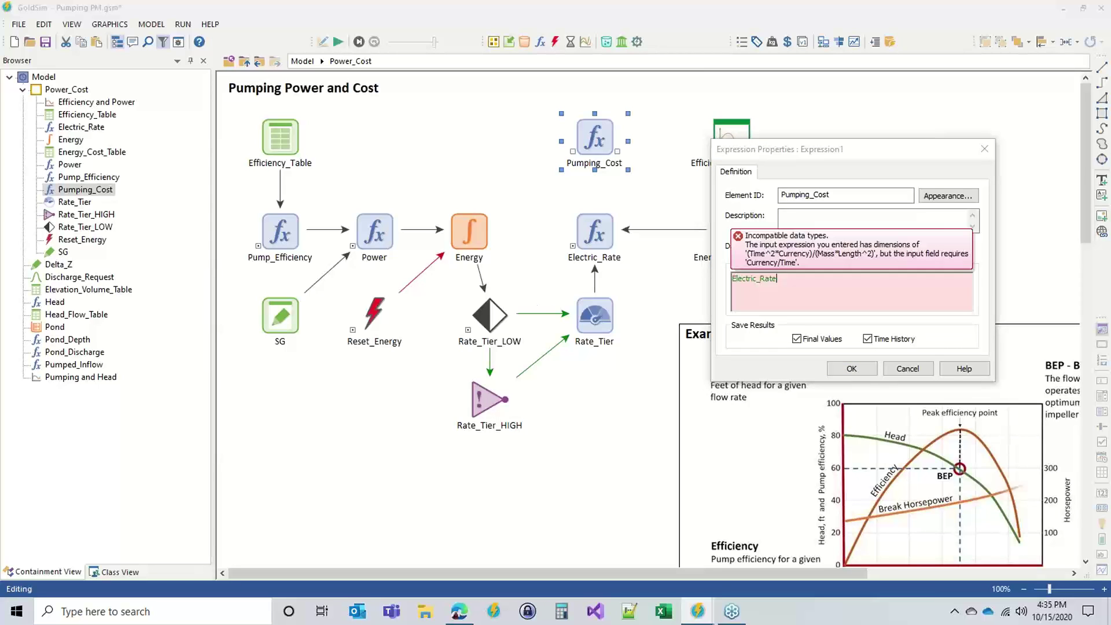
{"action": "type", "text": " + Power"}
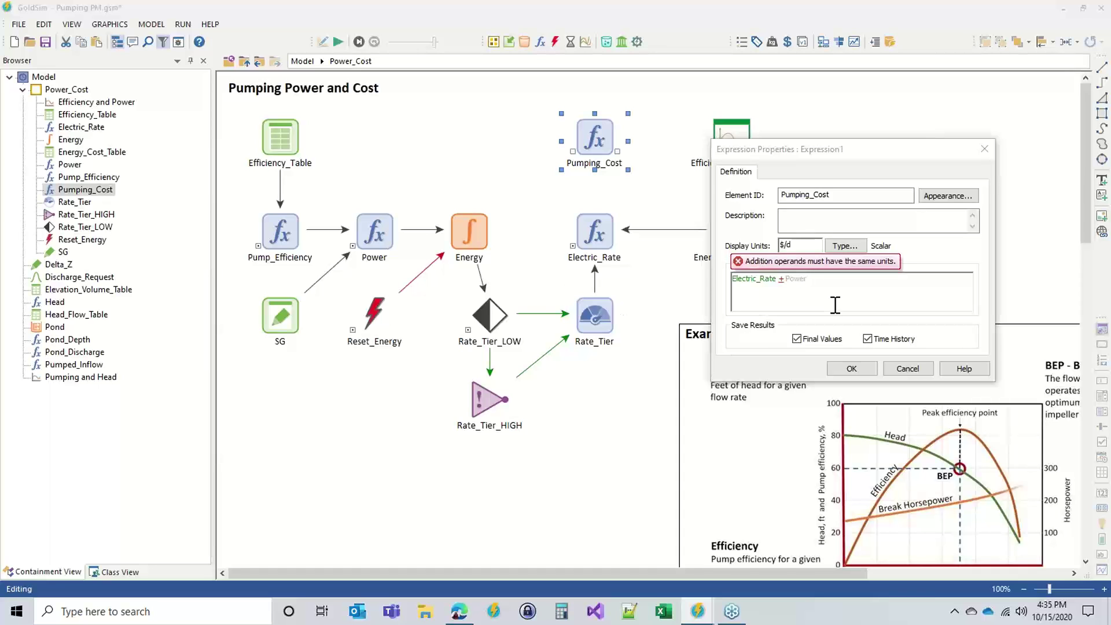
{"action": "left_click", "coordinate": [851, 368]}
{"action": "left_click", "coordinate": [897, 305]}
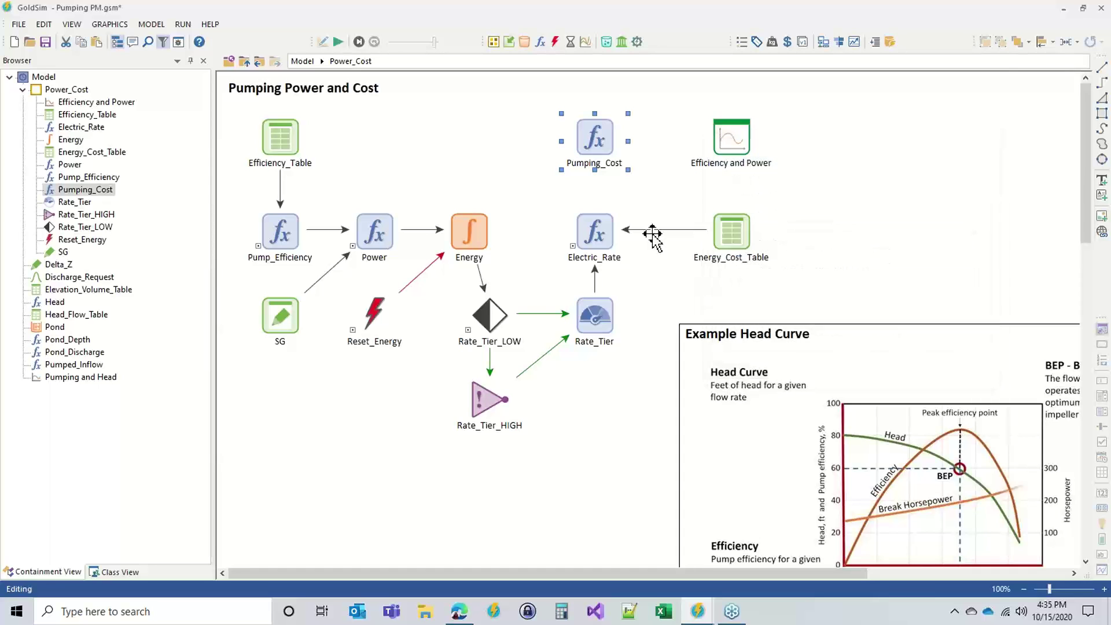
- Review the equations and display units of the Electric_Rate and Power elements
{"action": "double_click", "coordinate": [594, 231]}
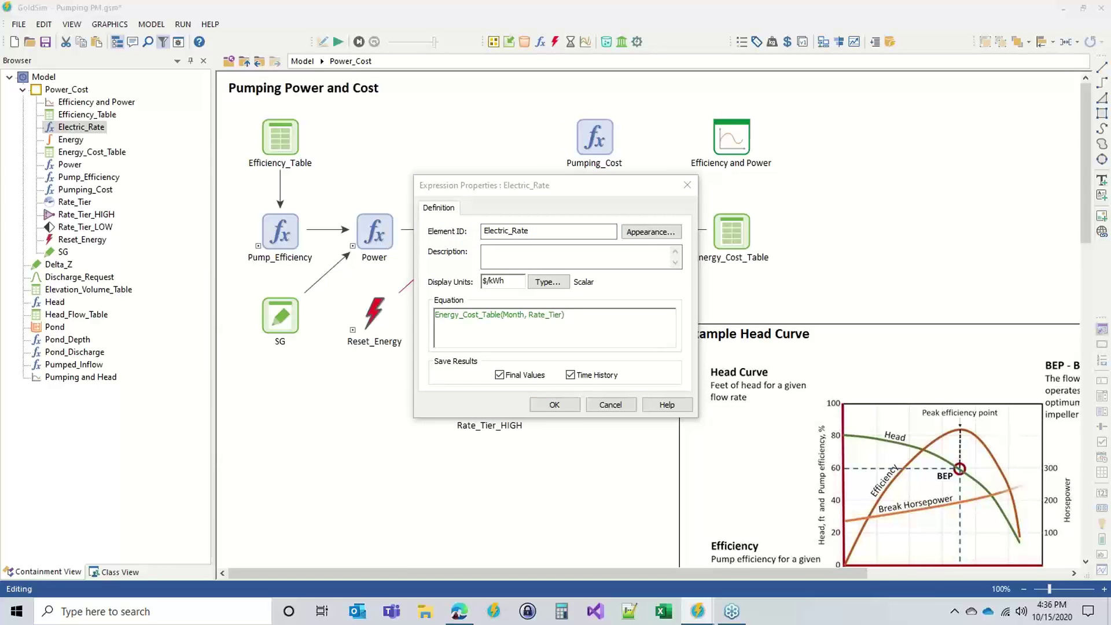
{"action": "left_click", "coordinate": [564, 405]}
{"action": "left_click", "coordinate": [367, 215]}
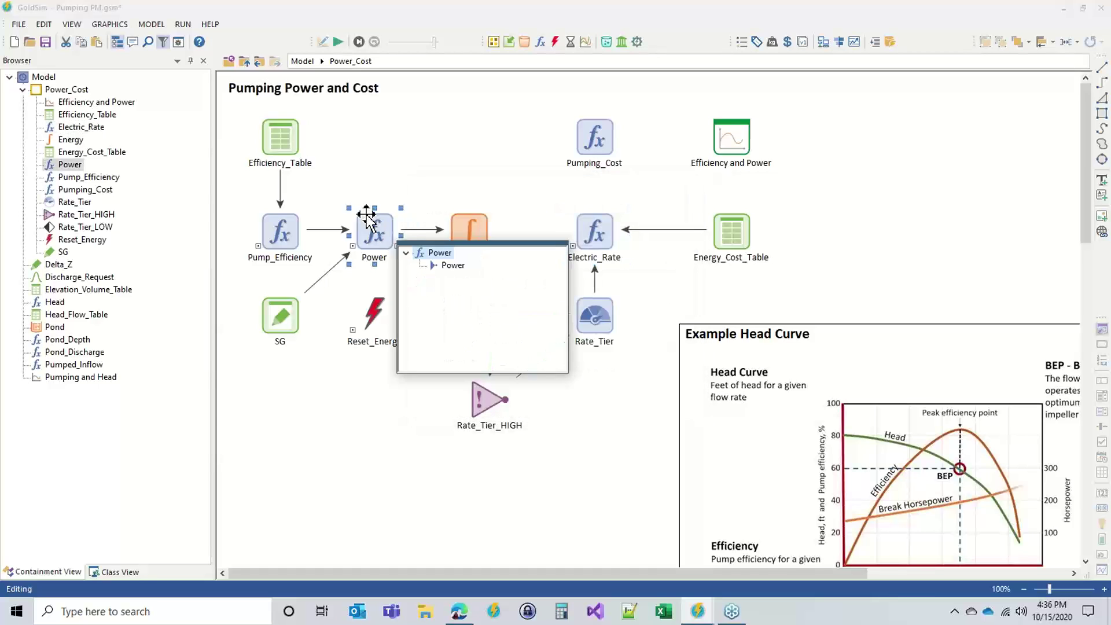
{"action": "double_click", "coordinate": [366, 215]}
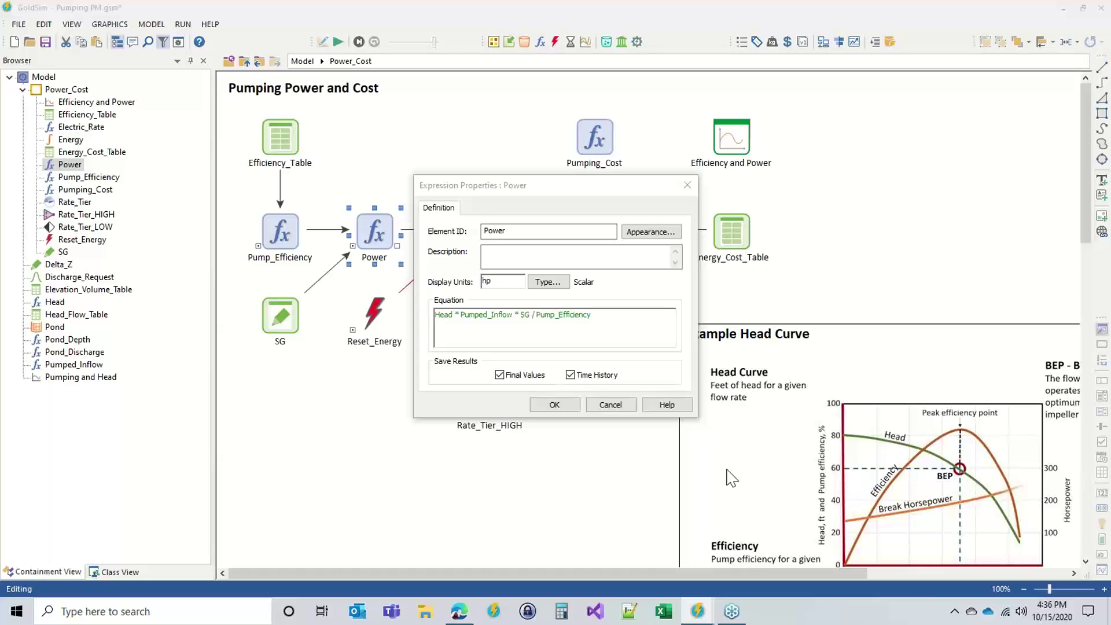
{"action": "left_click", "coordinate": [554, 404]}
- Change the Pumping_Cost equation to Electric_Rate * Power and accept the element
{"action": "double_click", "coordinate": [595, 142]}
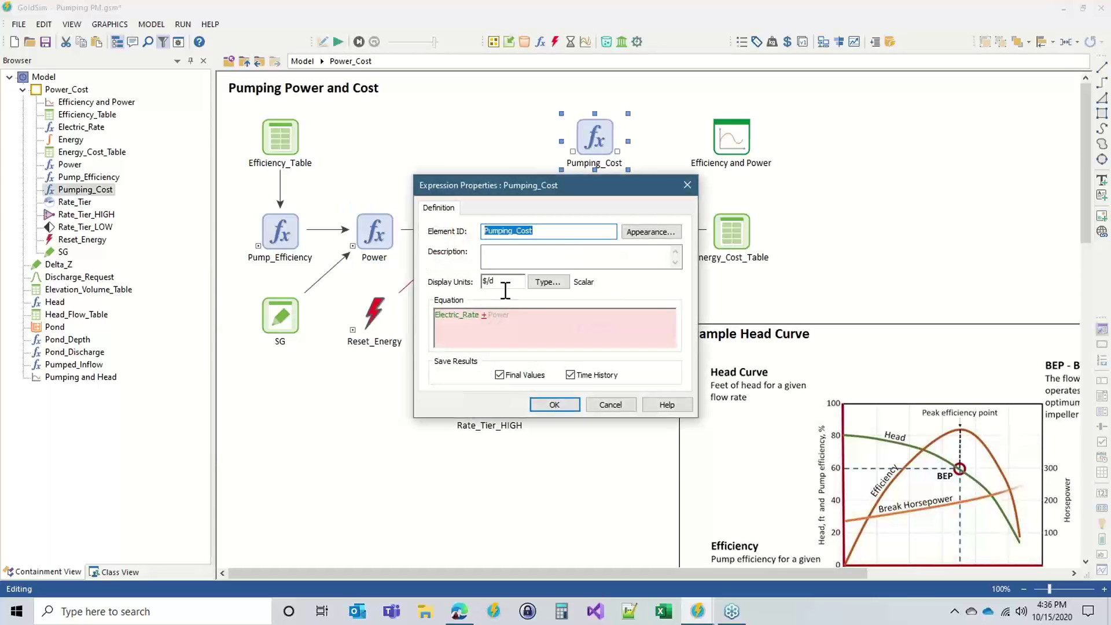
{"action": "left_click", "coordinate": [554, 404]}
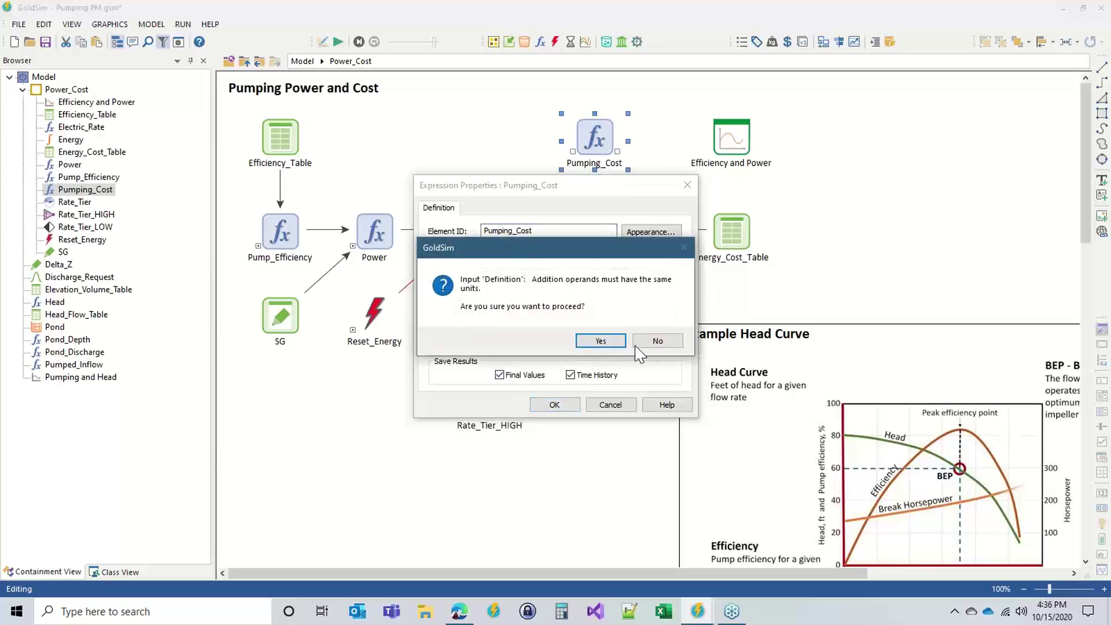
{"action": "left_click", "coordinate": [602, 341]}
{"action": "double_click", "coordinate": [593, 138]}
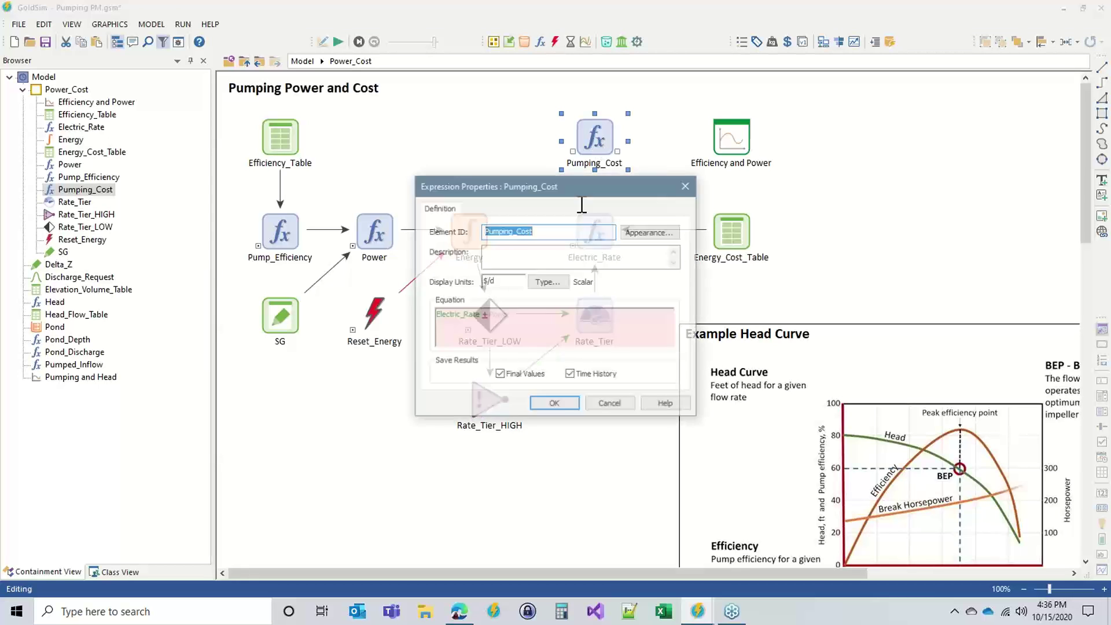
{"action": "left_click", "coordinate": [484, 315]}
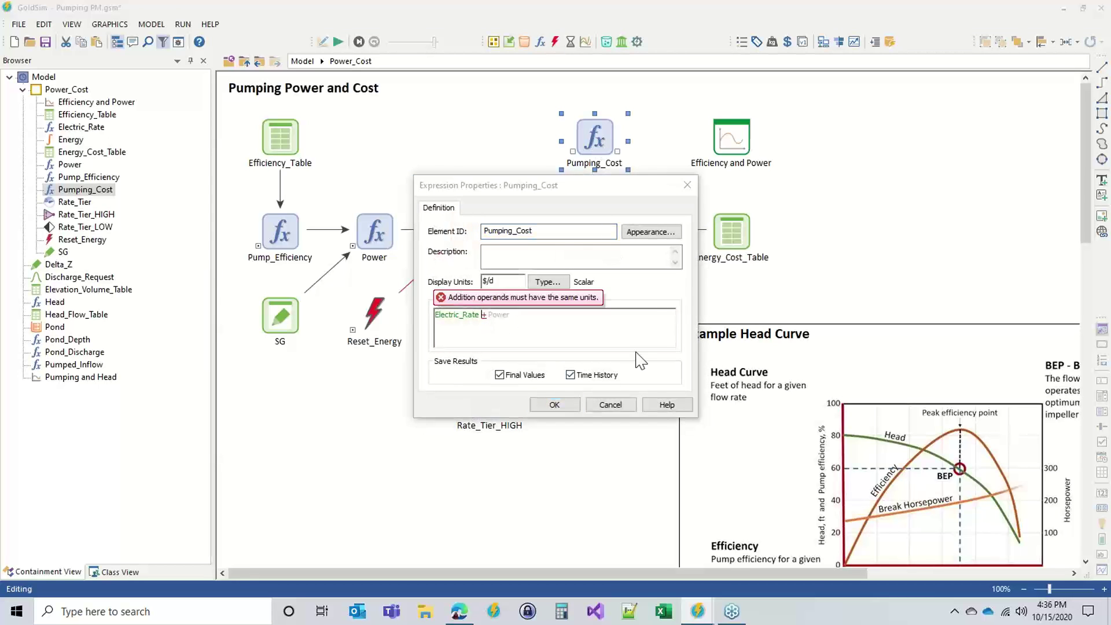
{"action": "key", "text": "Delete"}
{"action": "key", "text": "Delete"}
{"action": "type", "text": "*"}
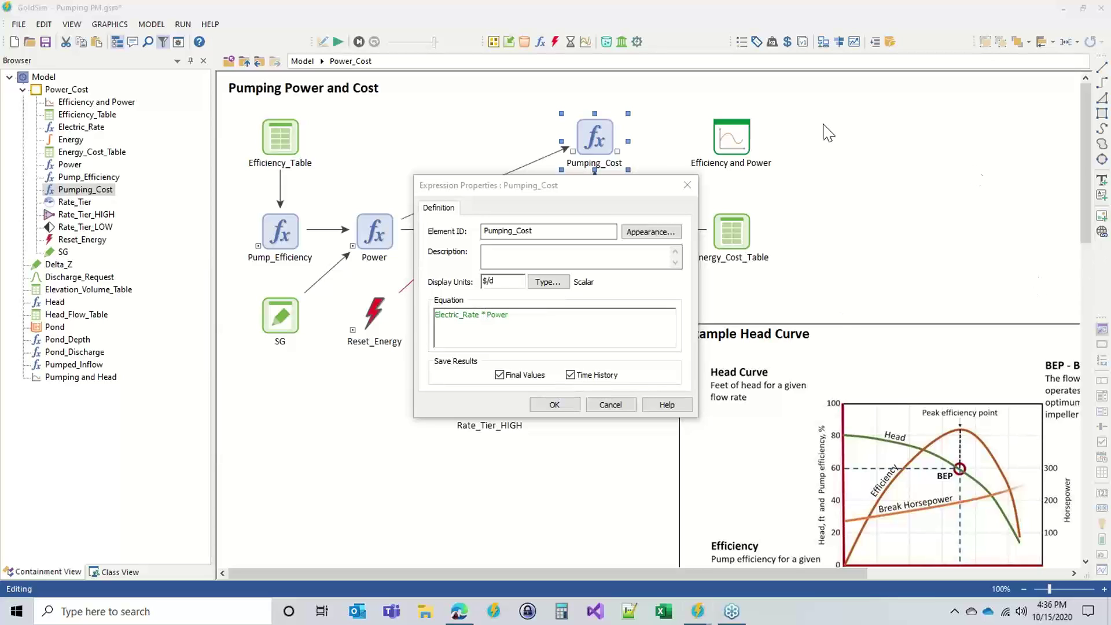
{"action": "left_click", "coordinate": [554, 404]}
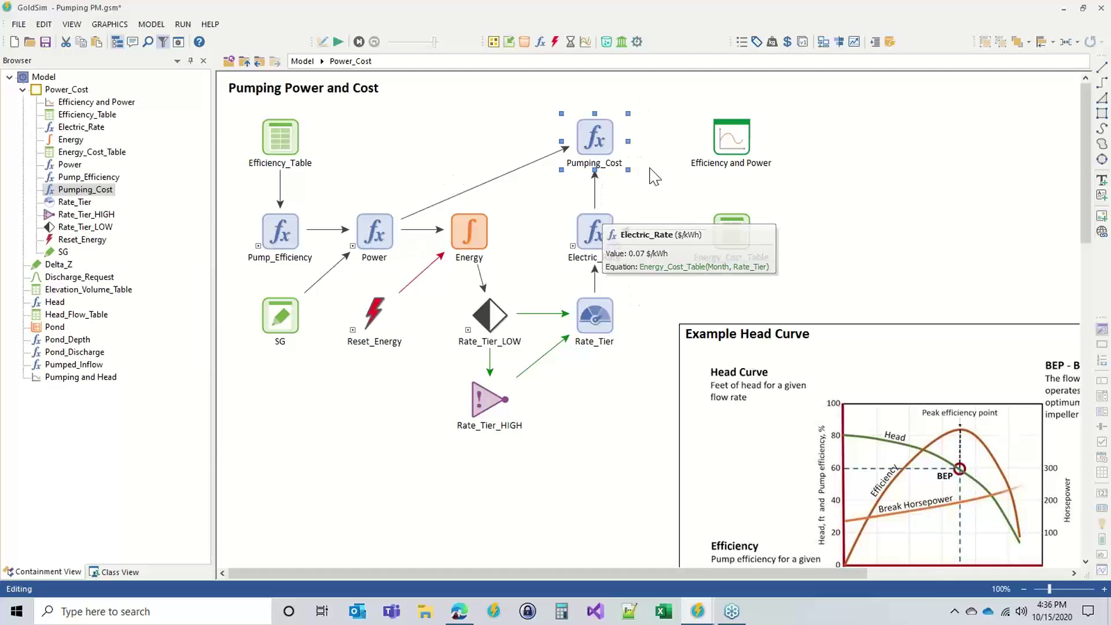
- Move the Efficiency and Power result beside Energy_Cost_Table and add an Integrator element beside Pumping_Cost
{"action": "left_click_drag", "start_coordinate": [731, 127], "coordinate": [836, 225]}
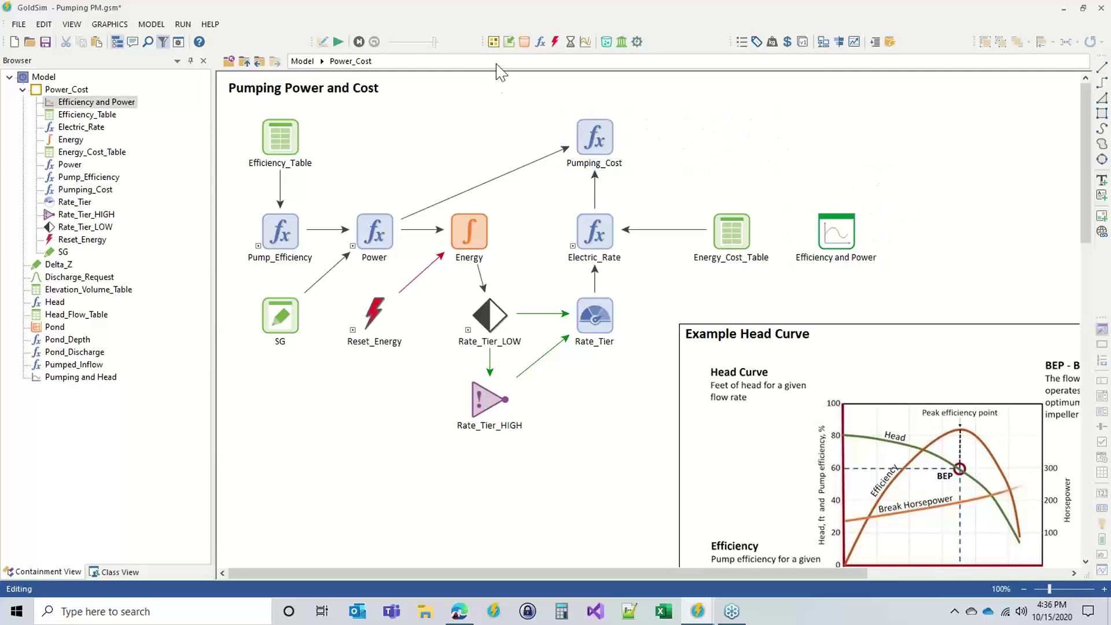
{"action": "left_click", "coordinate": [524, 41]}
{"action": "left_click", "coordinate": [556, 58]}
{"action": "left_click", "coordinate": [700, 137]}
{"action": "left_click_drag", "start_coordinate": [569, 174], "coordinate": [700, 215]}
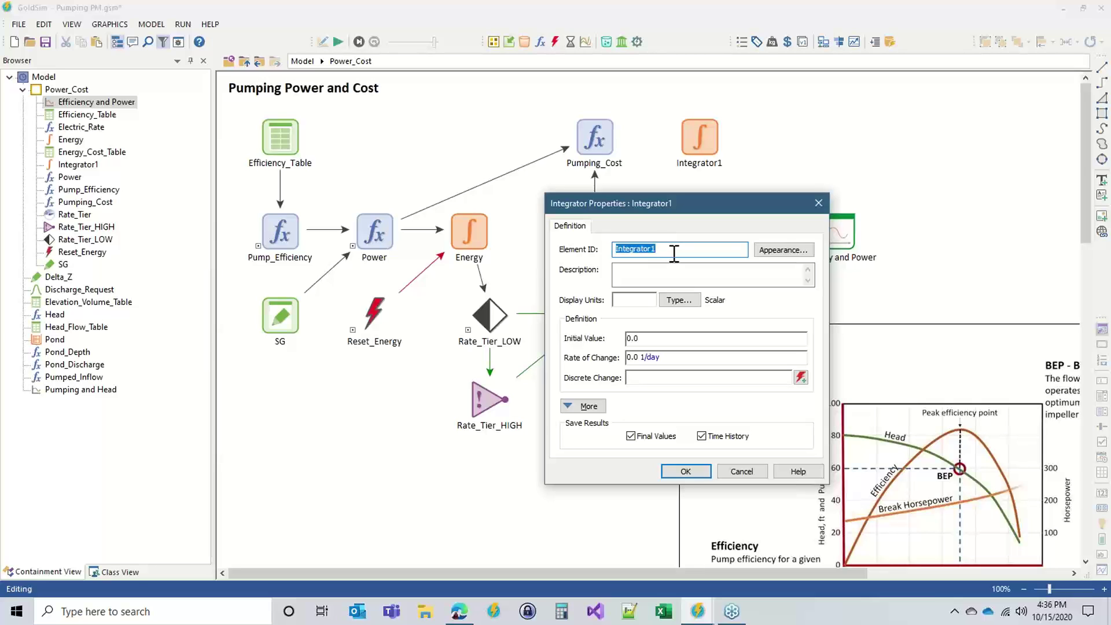
- Name the integrator Cumulative_Cost, with display units of $ and Pumping_Cost as its rate of change, and accept it
{"action": "type", "text": "Cumulative_Cost"}
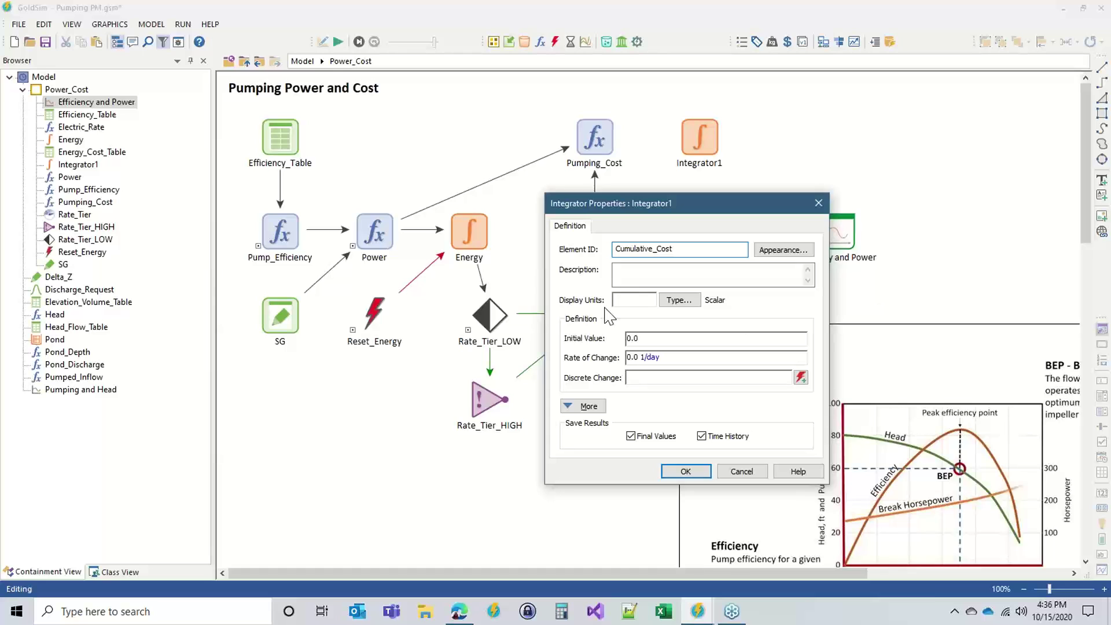
{"action": "left_click", "coordinate": [627, 299]}
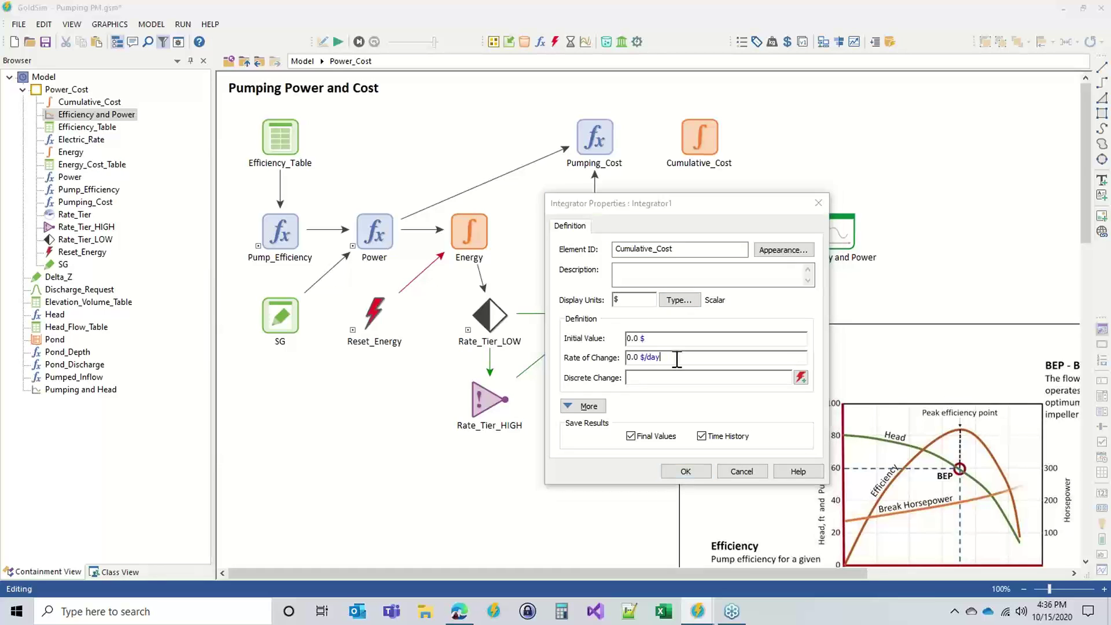
{"action": "left_click_drag", "start_coordinate": [674, 359], "coordinate": [569, 359]}
{"action": "type", "text": "pump"}
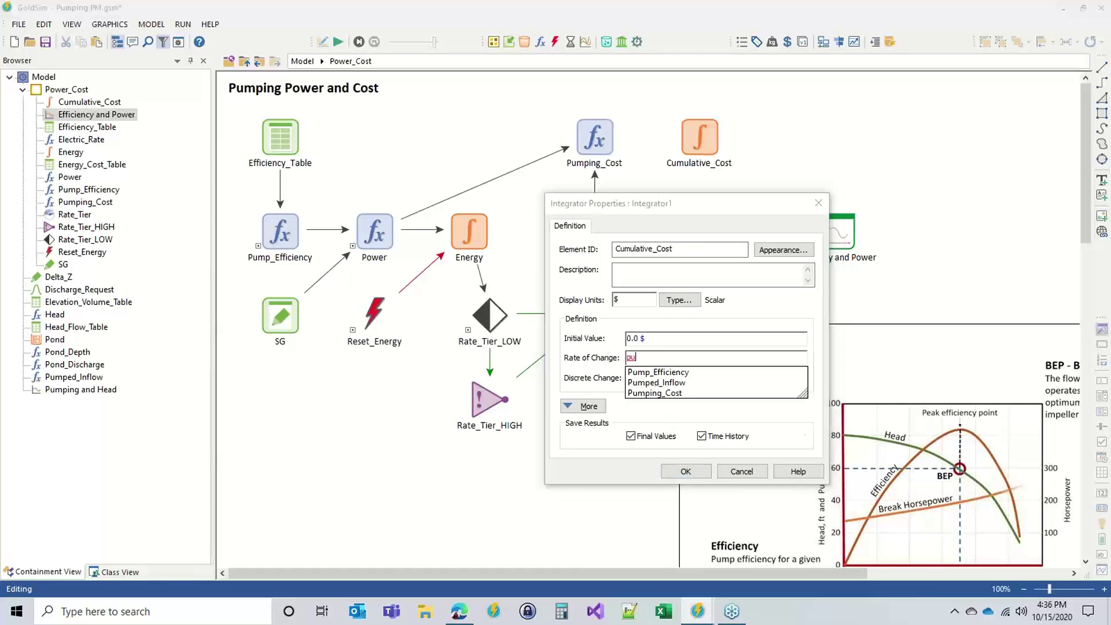
{"action": "left_click", "coordinate": [671, 393]}
{"action": "left_click", "coordinate": [685, 471]}
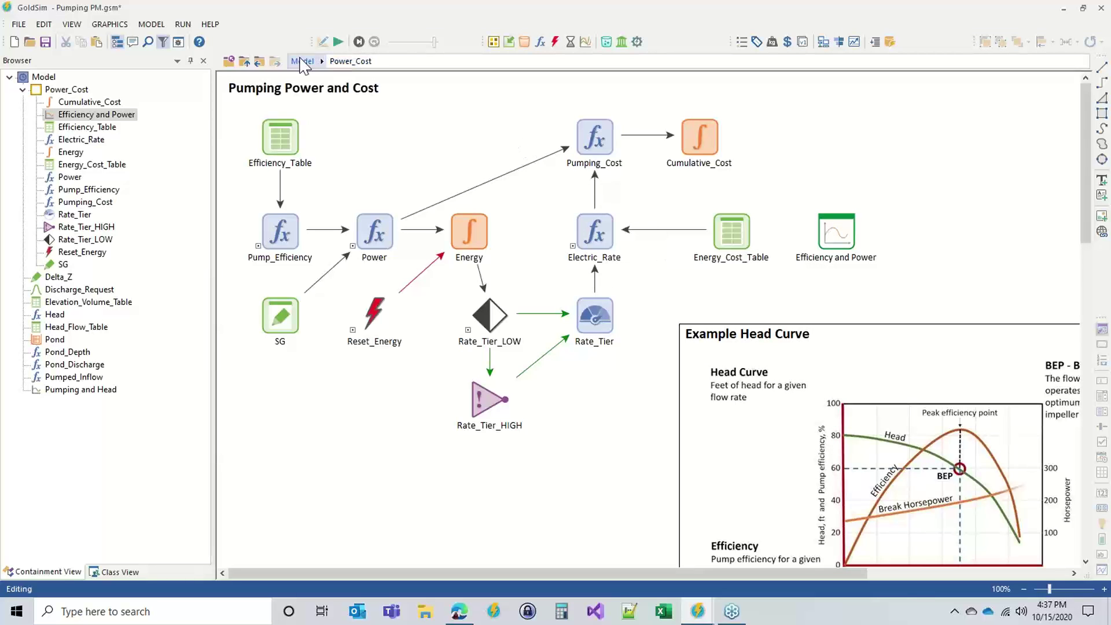
- Run the model and check the final value of Cumulative_Cost
{"action": "left_click", "coordinate": [338, 42]}
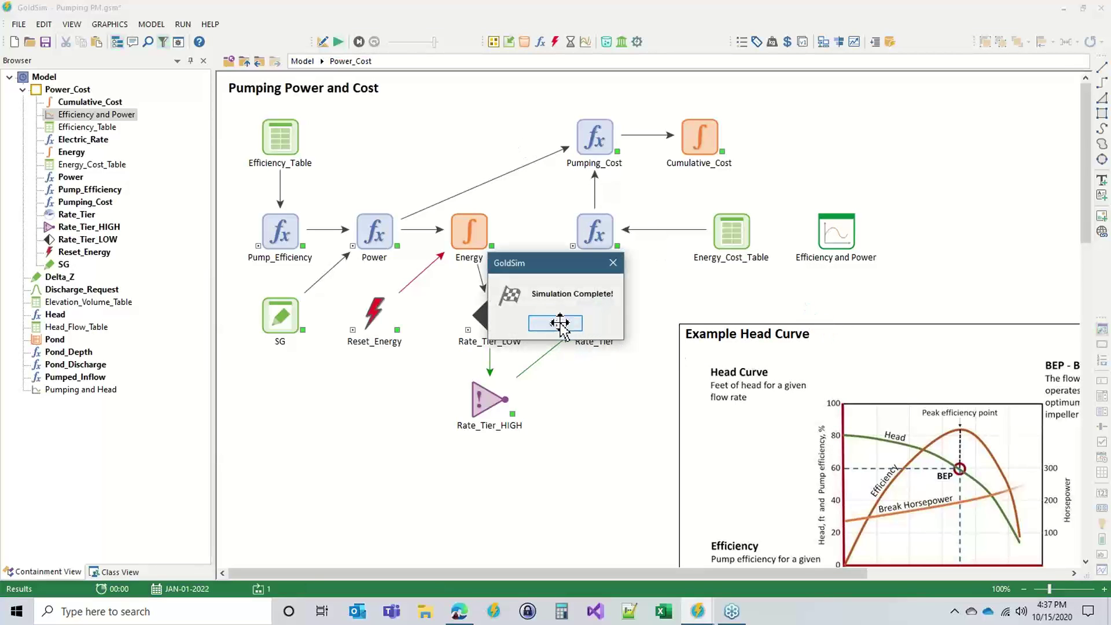
{"action": "left_click", "coordinate": [555, 322]}
{"action": "mouse_move", "coordinate": [710, 147]}
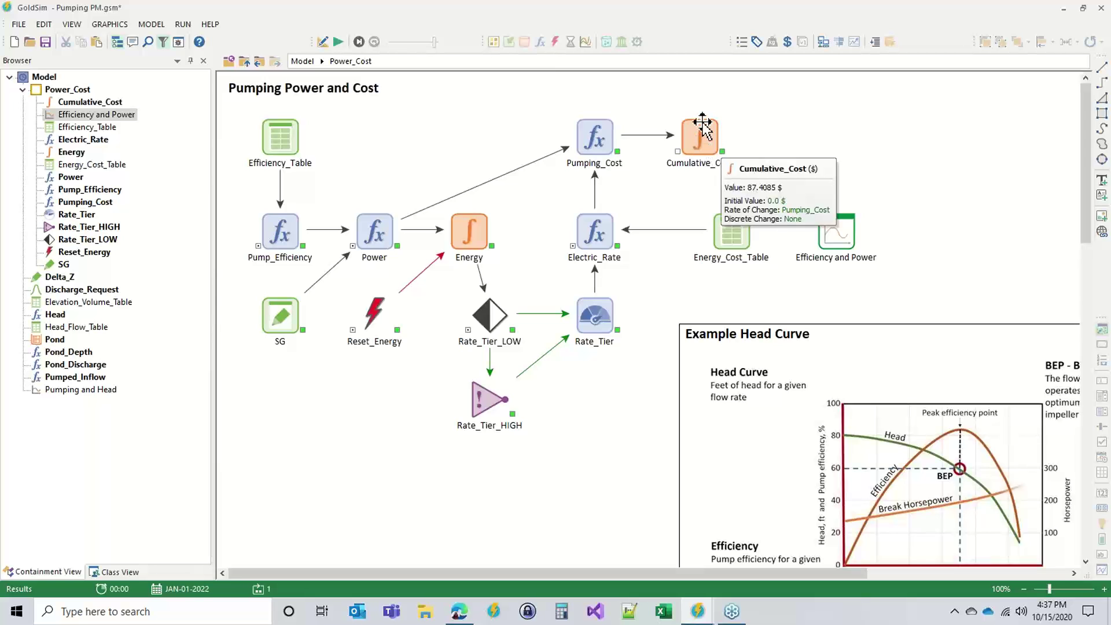
- Line up Cumulative_Cost directly above Energy_Cost_Table and nudge the Efficiency and Power result sideways
{"action": "left_click_drag", "start_coordinate": [703, 125], "coordinate": [725, 126]}
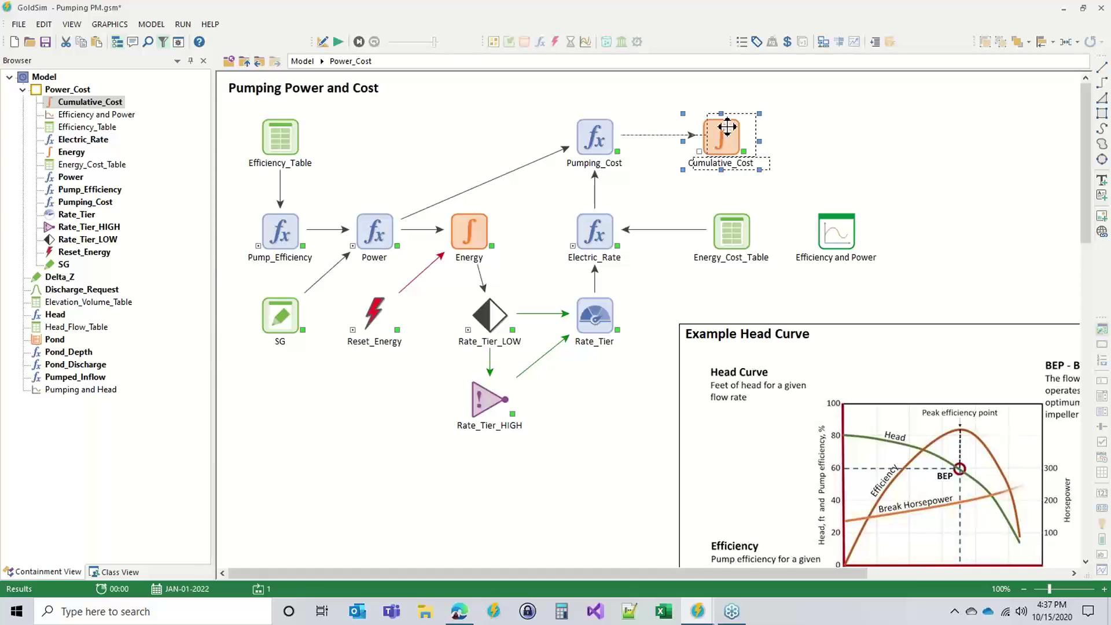
{"action": "left_click", "coordinate": [818, 125]}
{"action": "left_click_drag", "start_coordinate": [732, 234], "coordinate": [712, 230]}
{"action": "left_click_drag", "start_coordinate": [743, 134], "coordinate": [721, 133]}
{"action": "left_click_drag", "start_coordinate": [824, 231], "coordinate": [825, 229]}
- Examine the time history chart of Pumping_Cost, then close it
{"action": "right_click", "coordinate": [597, 139]}
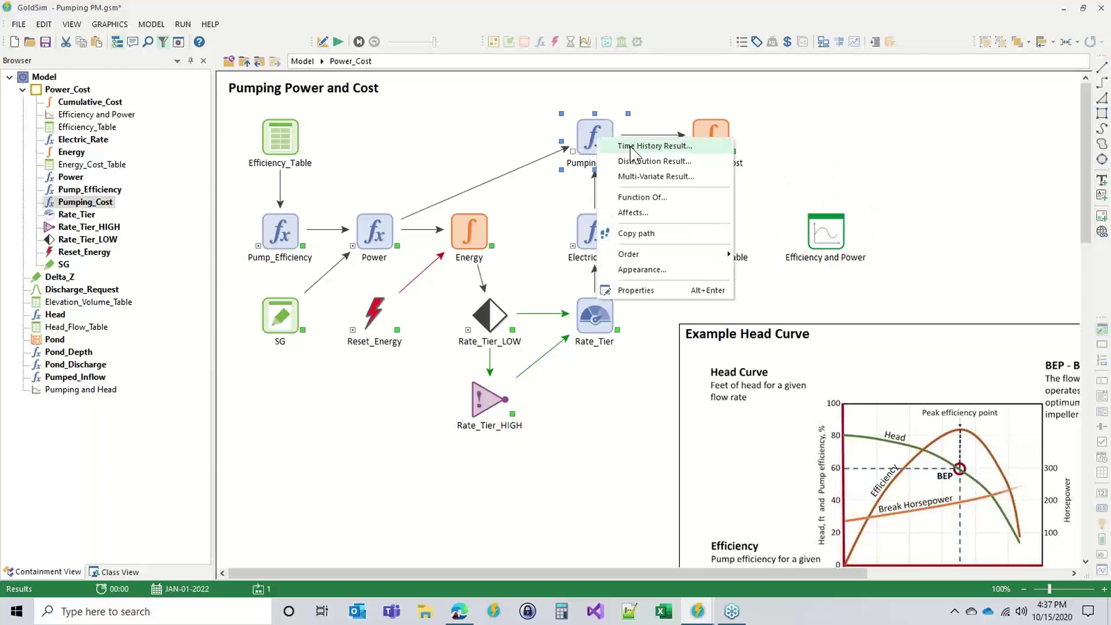
{"action": "left_click", "coordinate": [632, 147]}
{"action": "left_click_drag", "start_coordinate": [579, 120], "coordinate": [654, 104]}
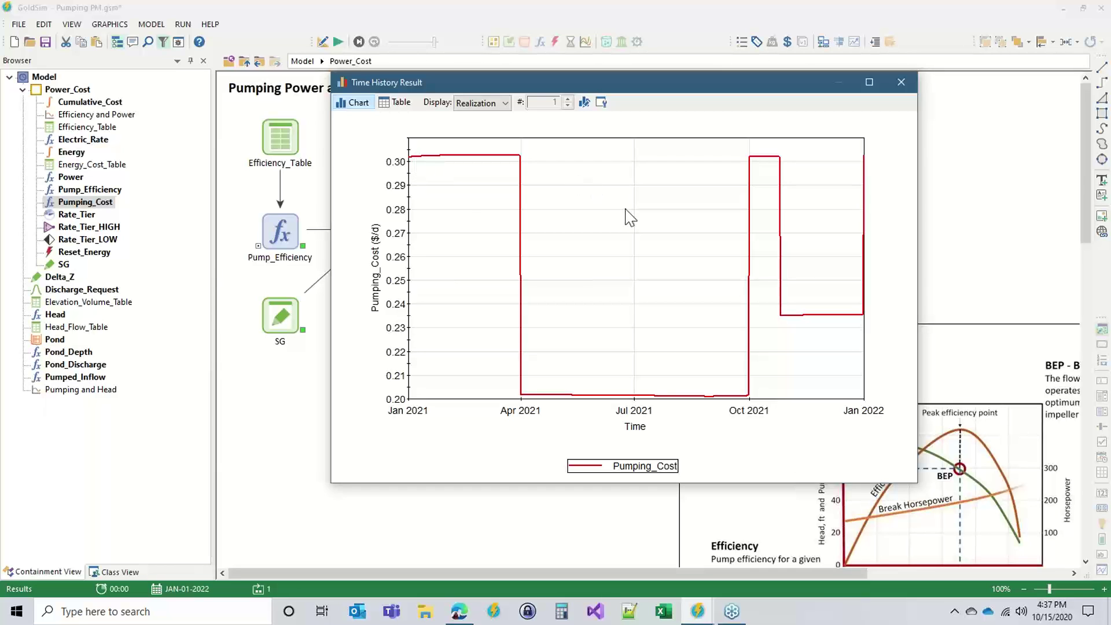
{"action": "left_click", "coordinate": [900, 82]}
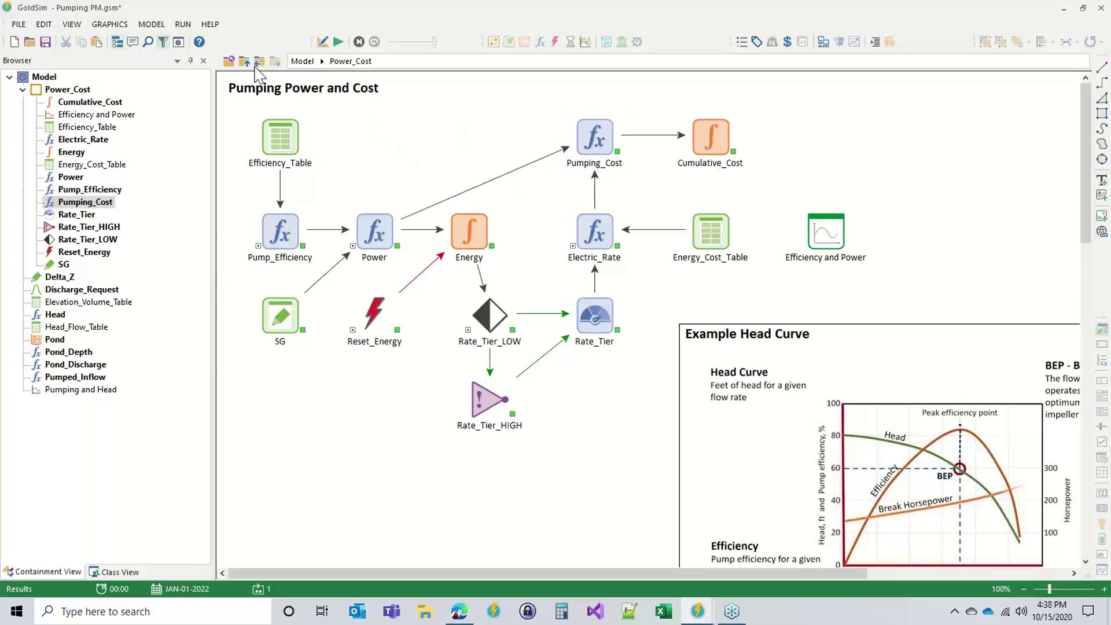
- Go up to the top-level model and look over the pumping rate diagram
{"action": "left_click", "coordinate": [244, 61]}
{"action": "scroll", "coordinate": [985, 461], "scroll_direction": "up", "scroll_amount": 5}
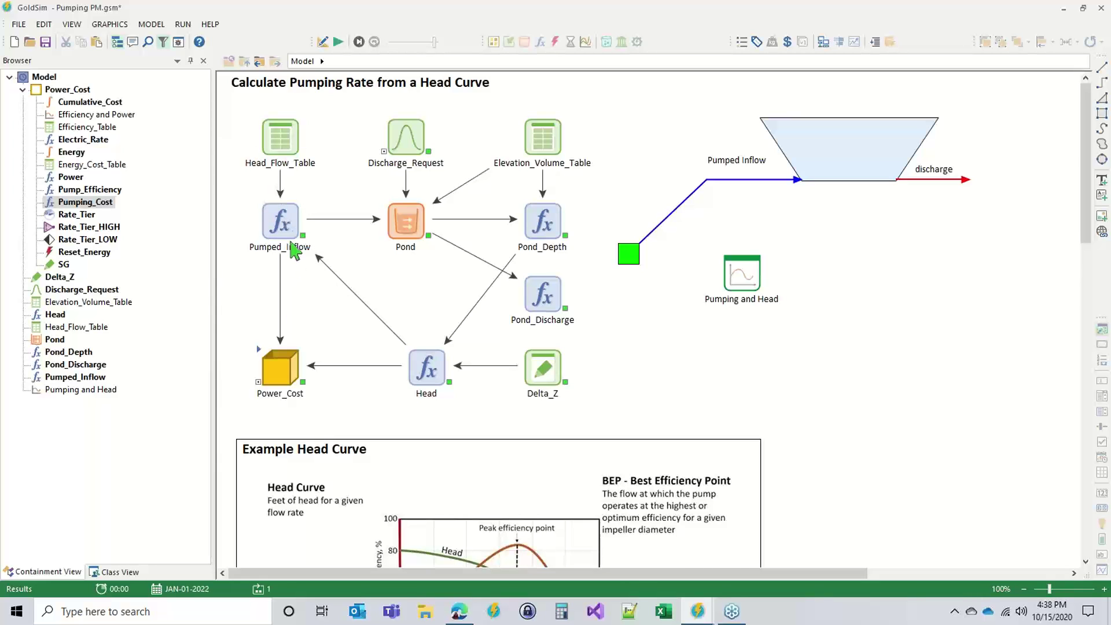
{"action": "left_click", "coordinate": [264, 153]}
- Reopen the Power_Cost container and display the time history chart of Power
{"action": "double_click", "coordinate": [278, 367]}
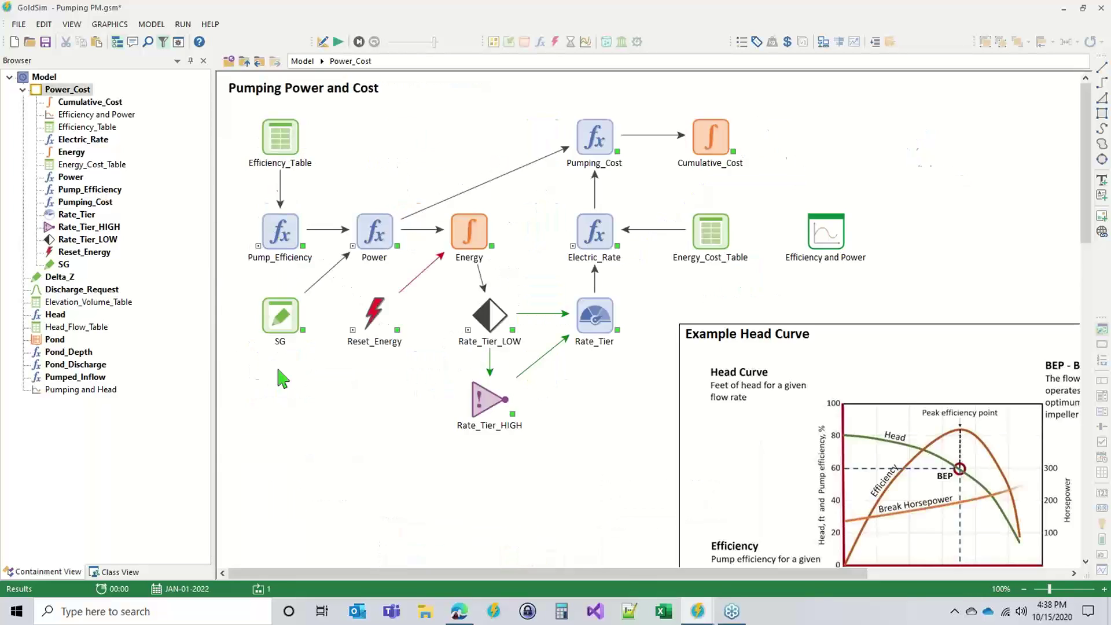
{"action": "right_click", "coordinate": [375, 232]}
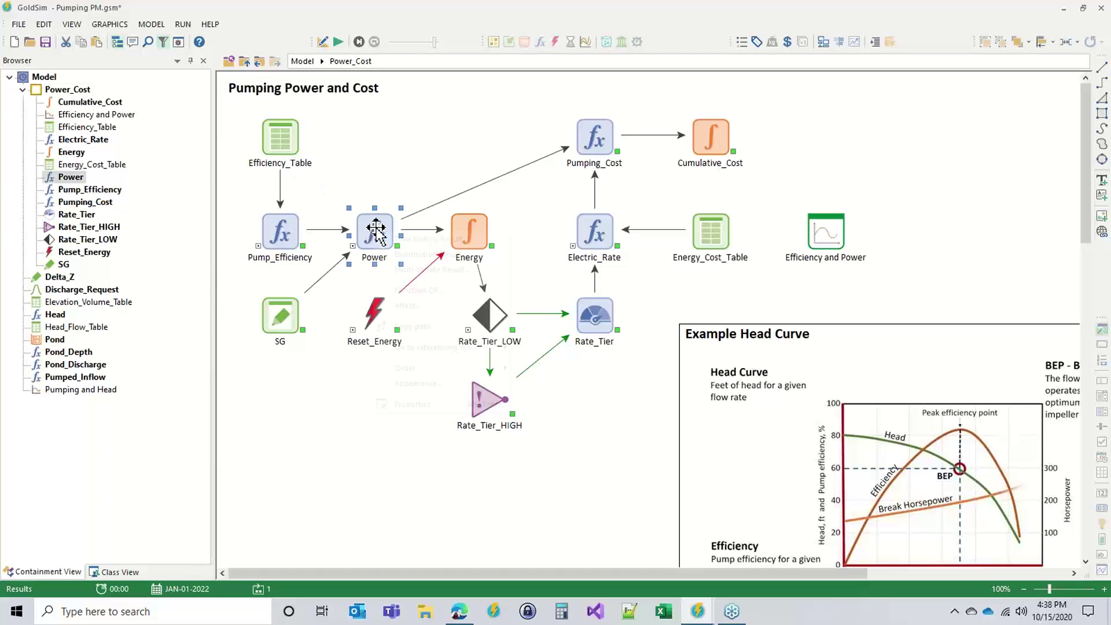
{"action": "left_click", "coordinate": [409, 239]}
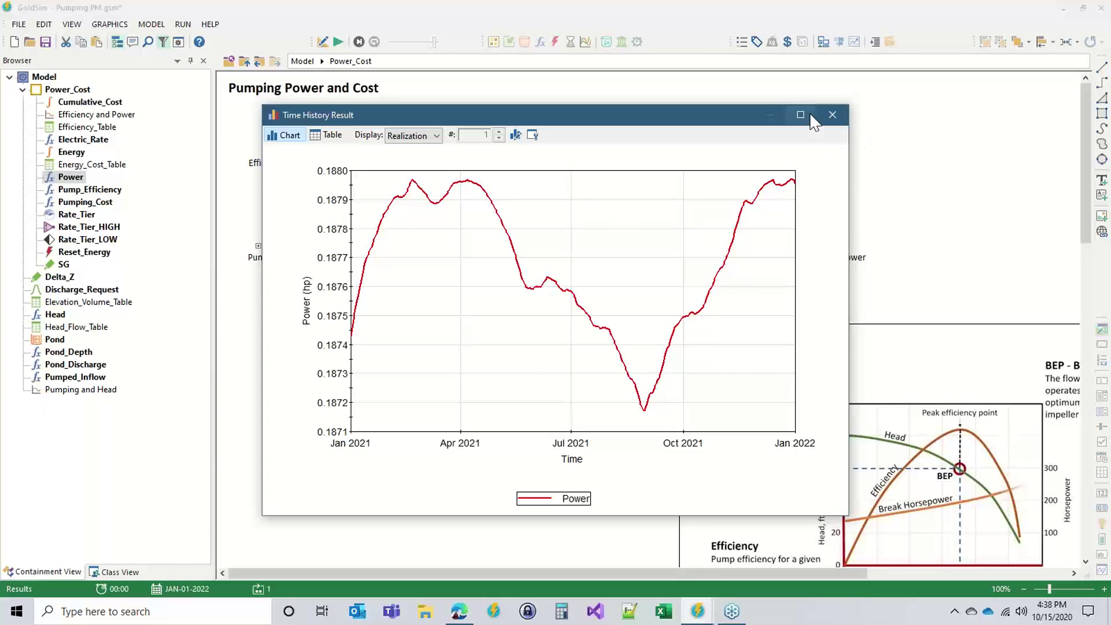
- Close the Power chart and examine the time history chart of Cumulative_Cost
{"action": "left_click", "coordinate": [832, 120]}
{"action": "right_click", "coordinate": [709, 137]}
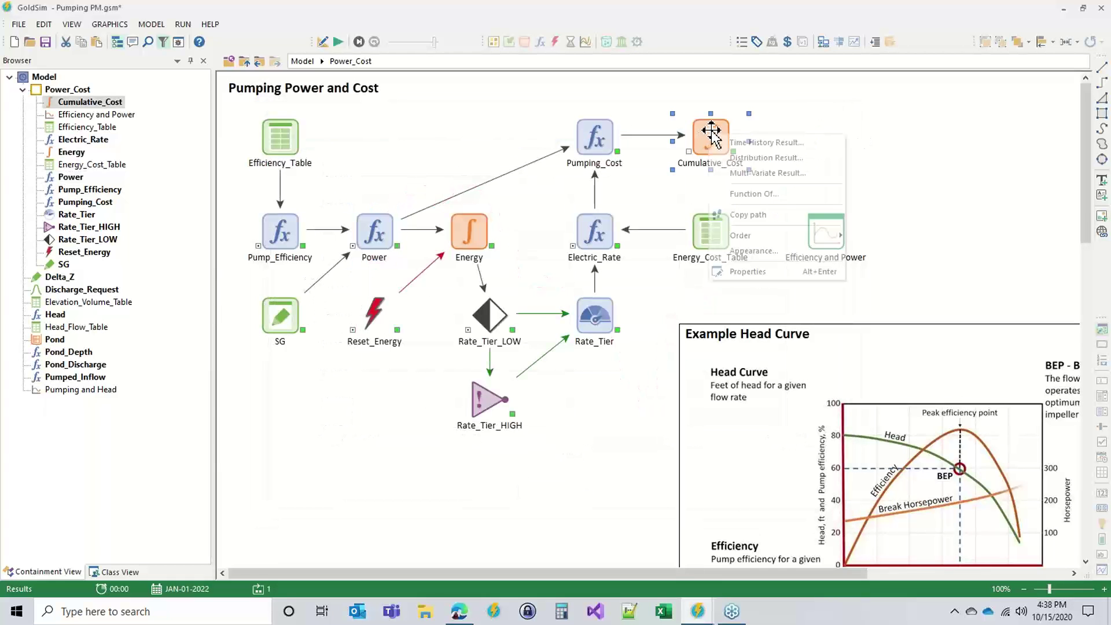
{"action": "left_click", "coordinate": [746, 144]}
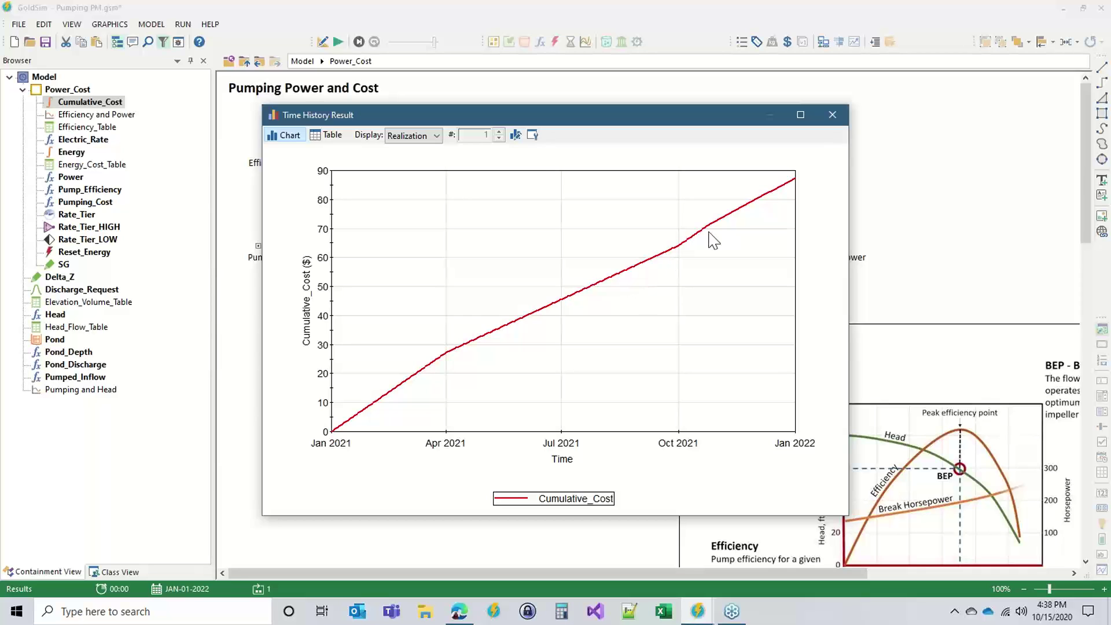
{"action": "left_click", "coordinate": [832, 115]}
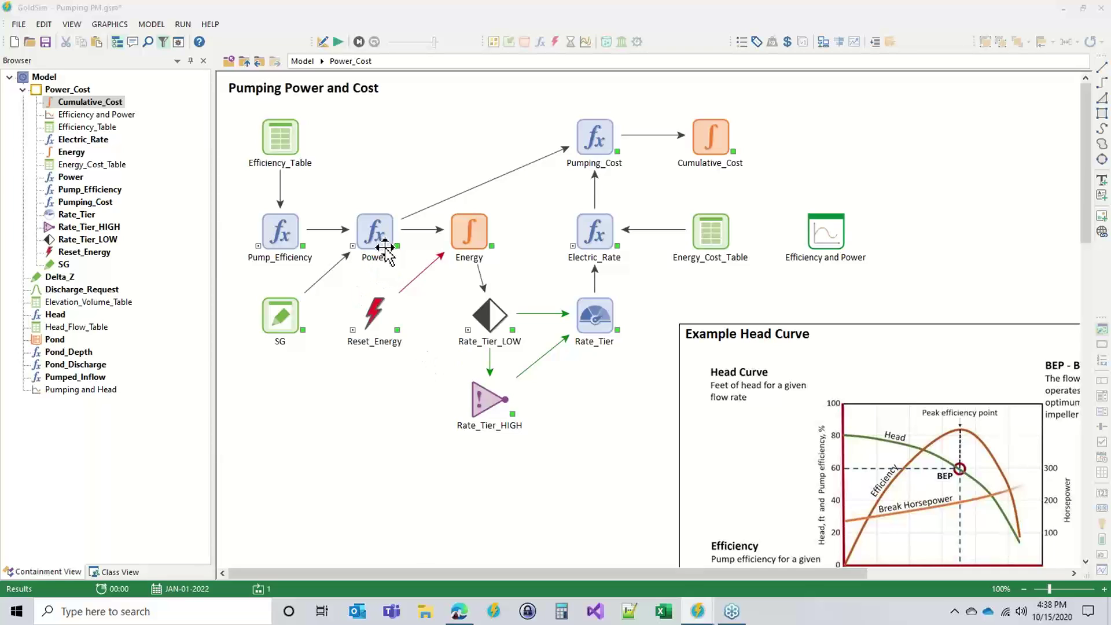
- Rerun the simulation from the top-level model and check the Pumping and Head result
{"action": "left_click", "coordinate": [245, 62]}
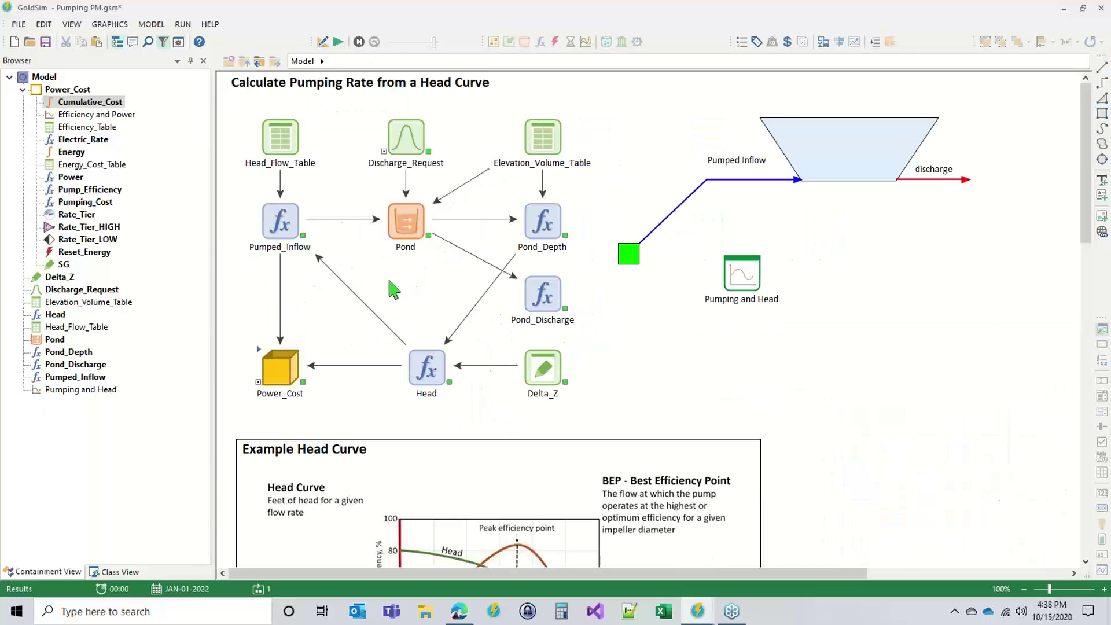
{"action": "key", "text": "F4"}
{"action": "key", "text": "Return"}
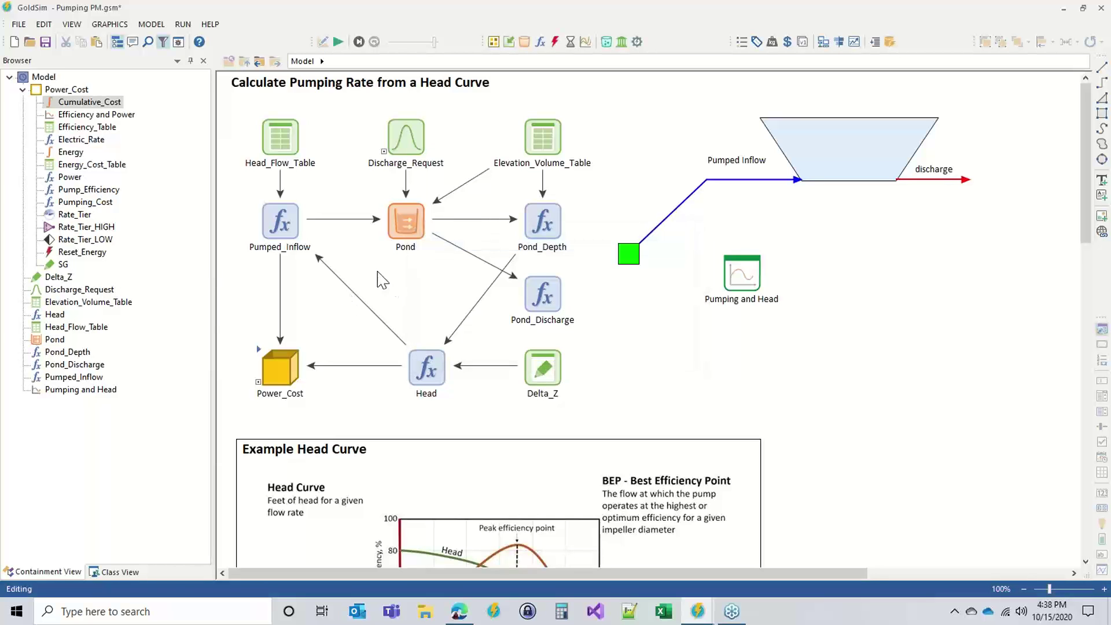
{"action": "left_click", "coordinate": [338, 42]}
{"action": "left_click", "coordinate": [556, 324]}
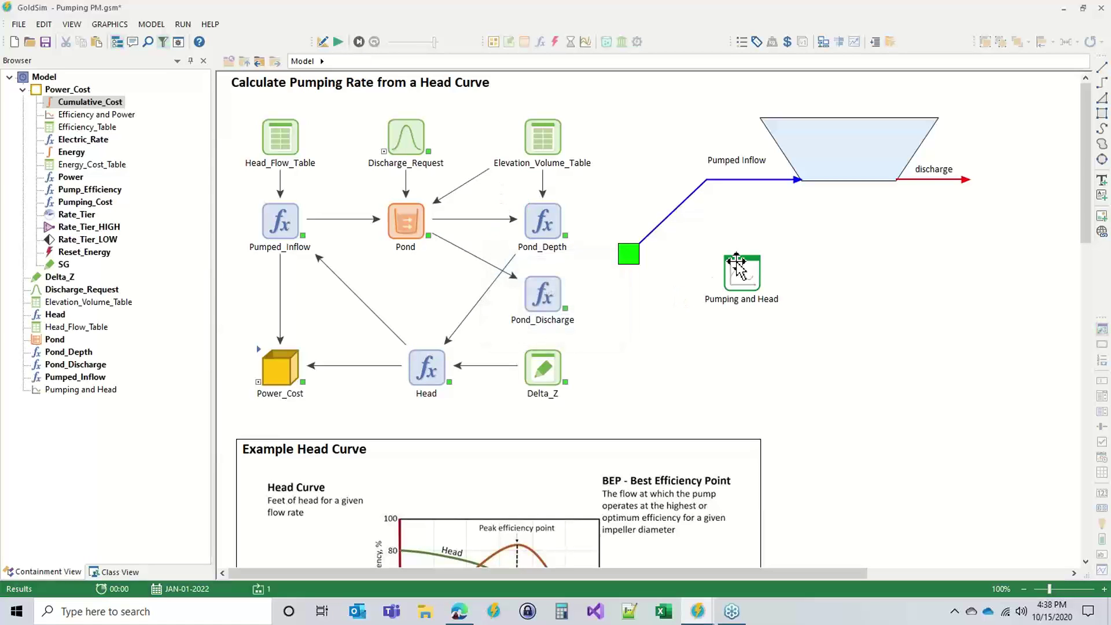
{"action": "double_click", "coordinate": [741, 272]}
{"action": "left_click", "coordinate": [1022, 30]}
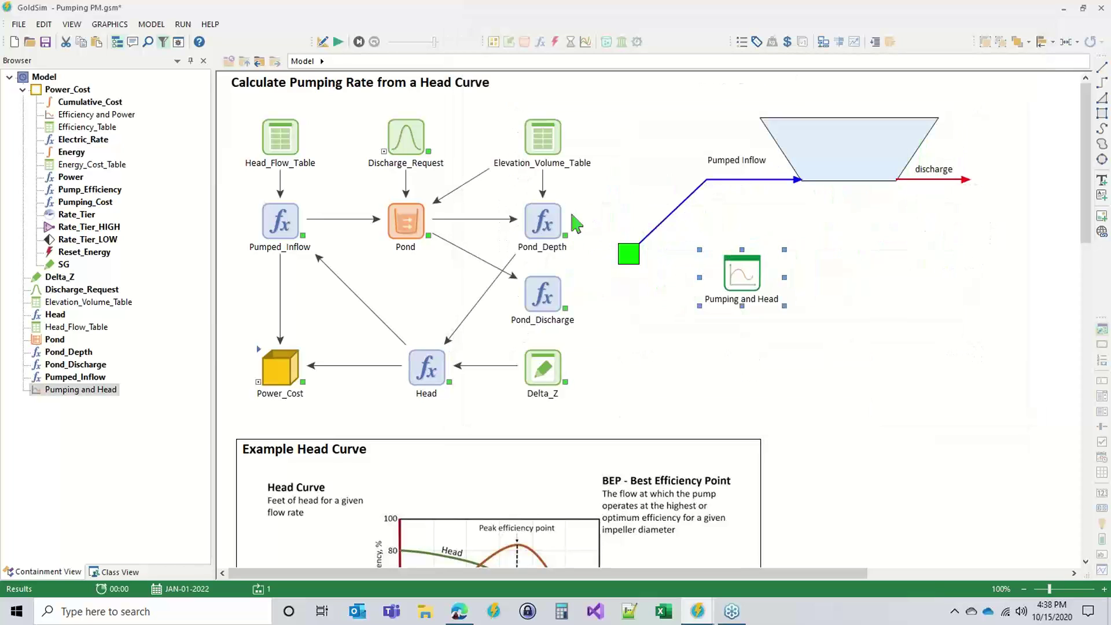
- Examine the time history chart of Pond_Depth, then return the model to edit mode
{"action": "left_click", "coordinate": [542, 219]}
{"action": "right_click", "coordinate": [548, 213]}
{"action": "left_click", "coordinate": [580, 238]}
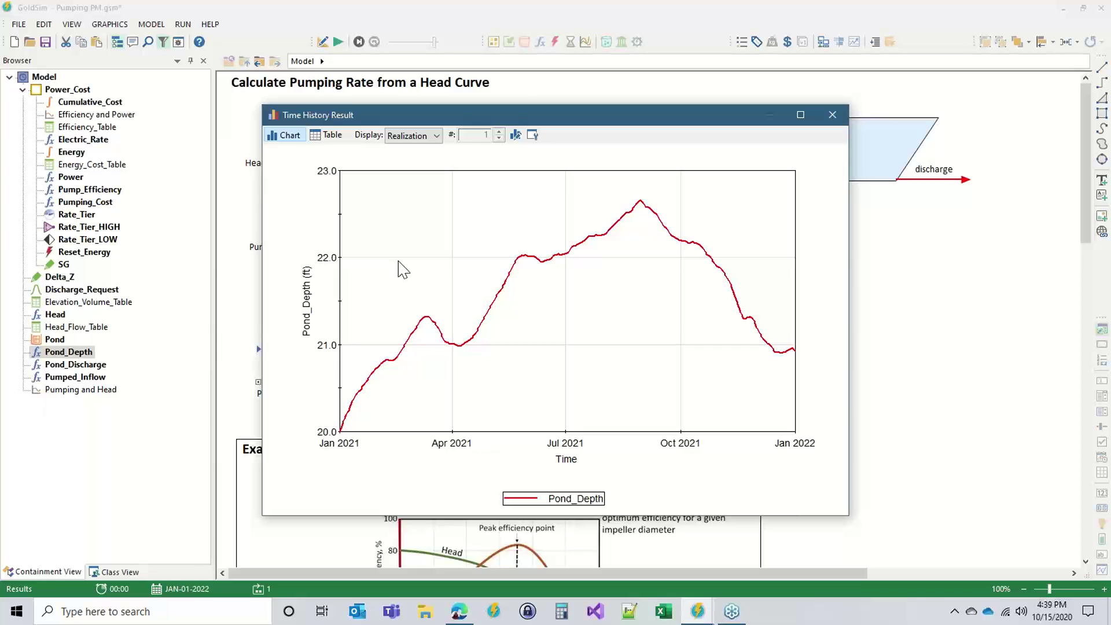
{"action": "left_click", "coordinate": [831, 114]}
{"action": "key", "text": "F4"}
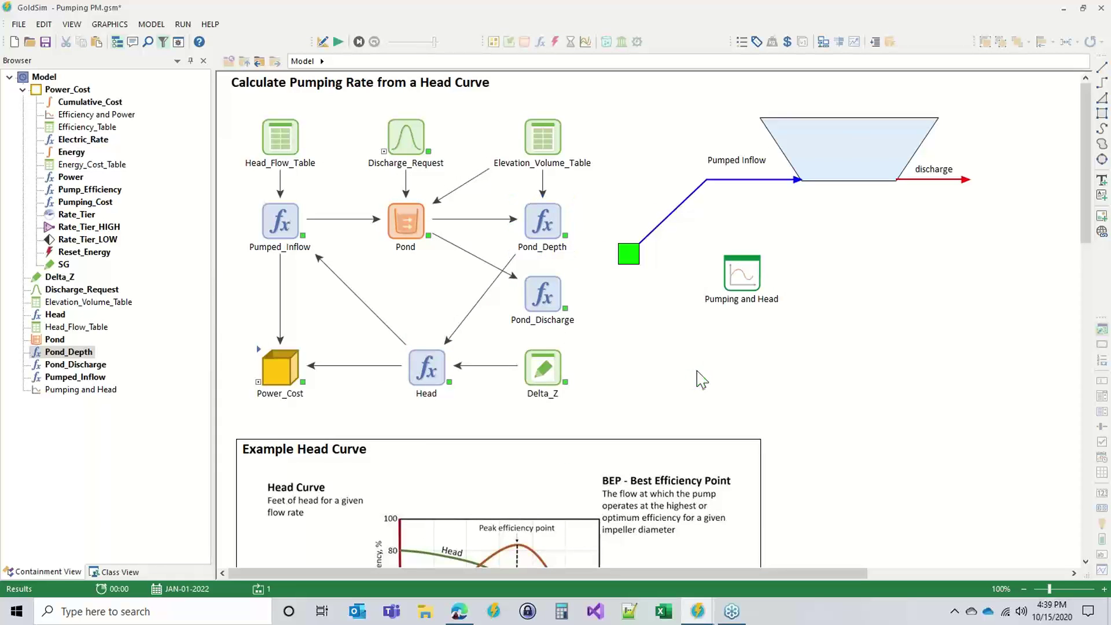
{"action": "key", "text": "Return"}
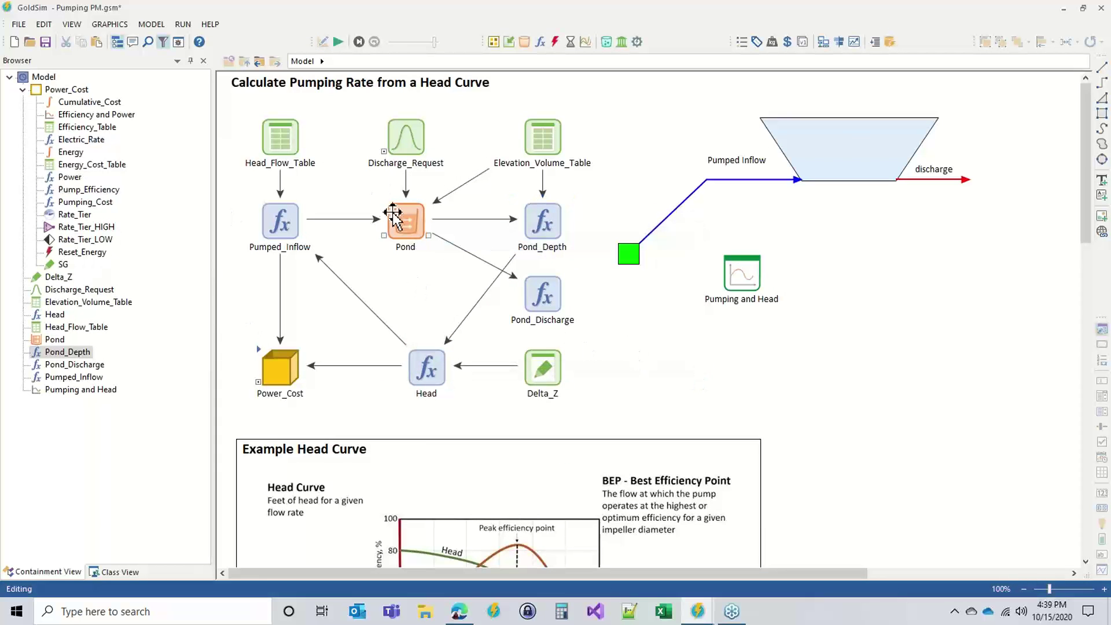
{"action": "mouse_move", "coordinate": [382, 226]}
{"action": "left_click", "coordinate": [1022, 587]}
{"action": "left_click", "coordinate": [1023, 587]}
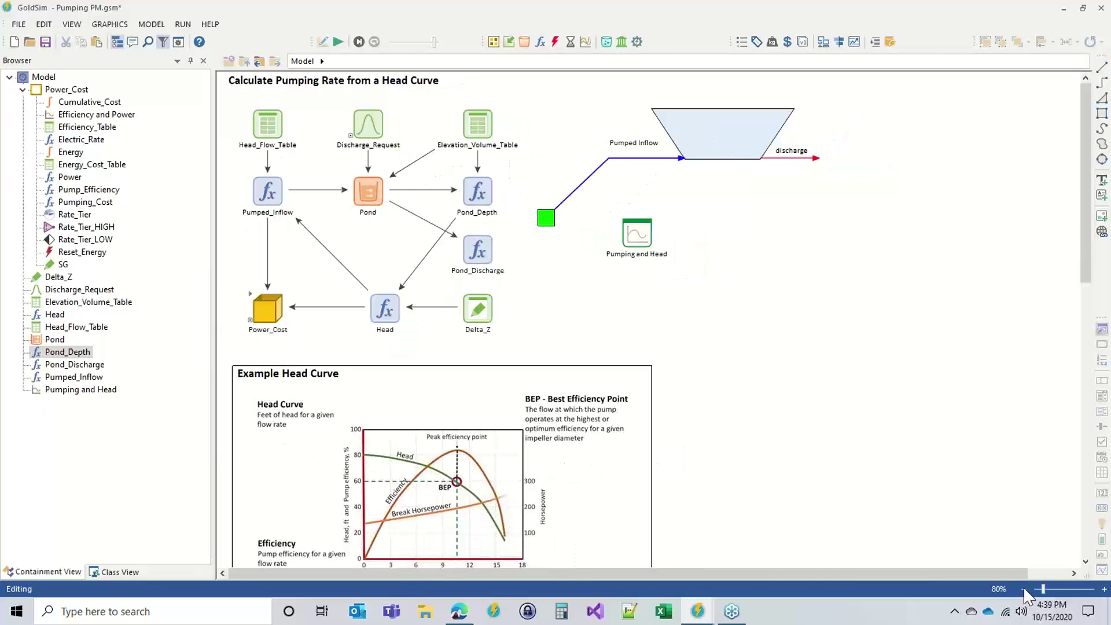
{"action": "left_click", "coordinate": [1101, 588]}
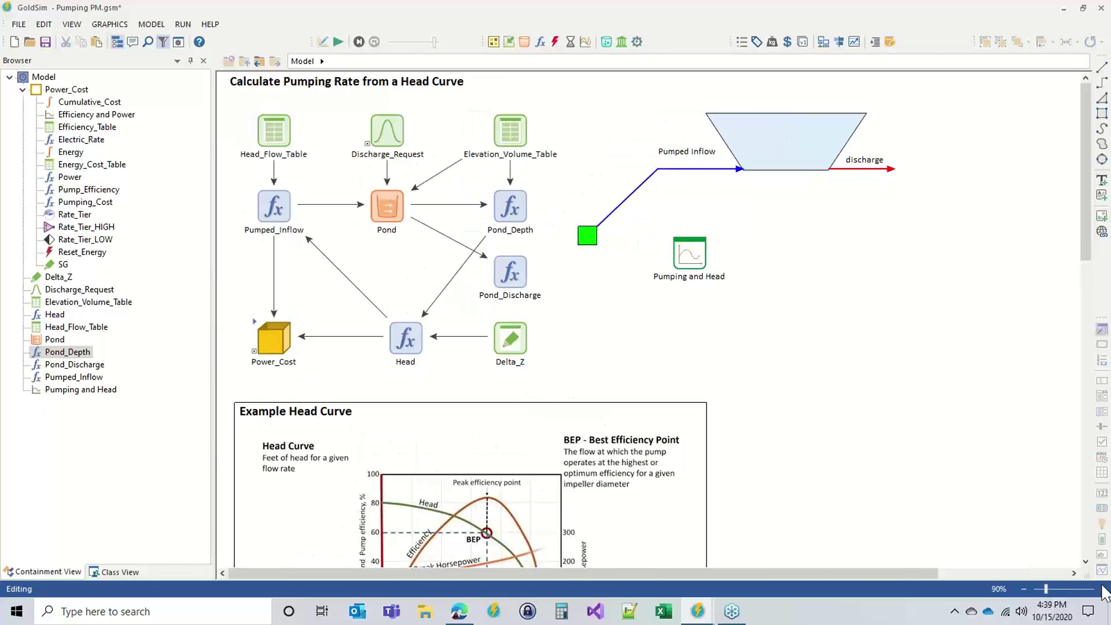
{"action": "left_click", "coordinate": [1101, 587]}
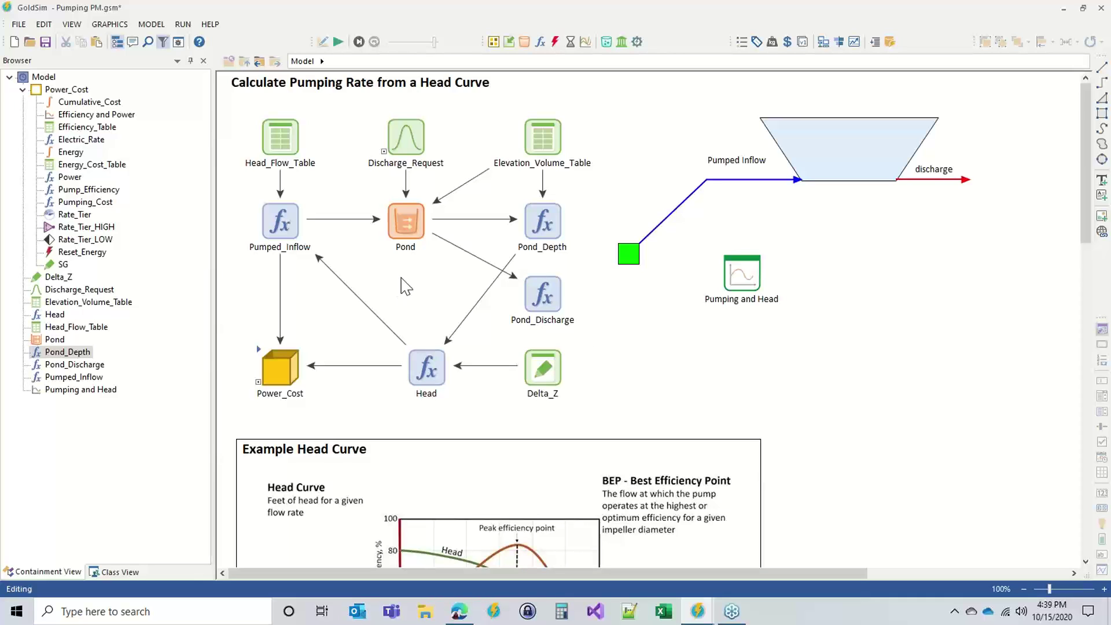
- Insert a Container element between Pond and Head in the top-level model and name it Pump_Controls
{"action": "left_click", "coordinate": [491, 43]}
{"action": "left_click", "coordinate": [521, 58]}
{"action": "left_click", "coordinate": [408, 292]}
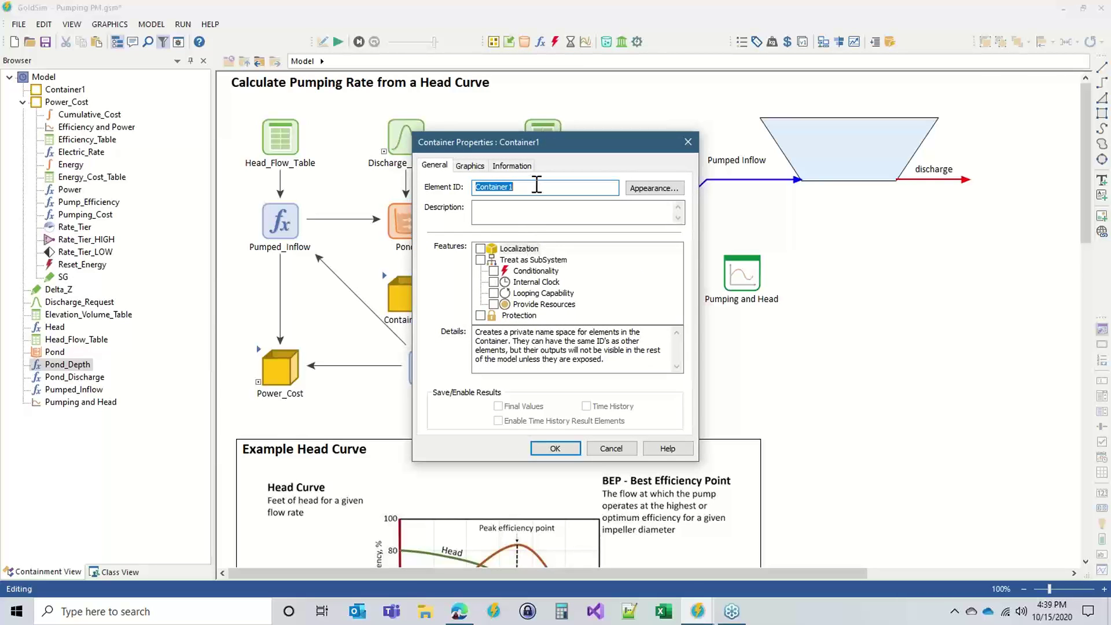
{"action": "type", "text": "Pump_"}
{"action": "key", "text": "Return"}
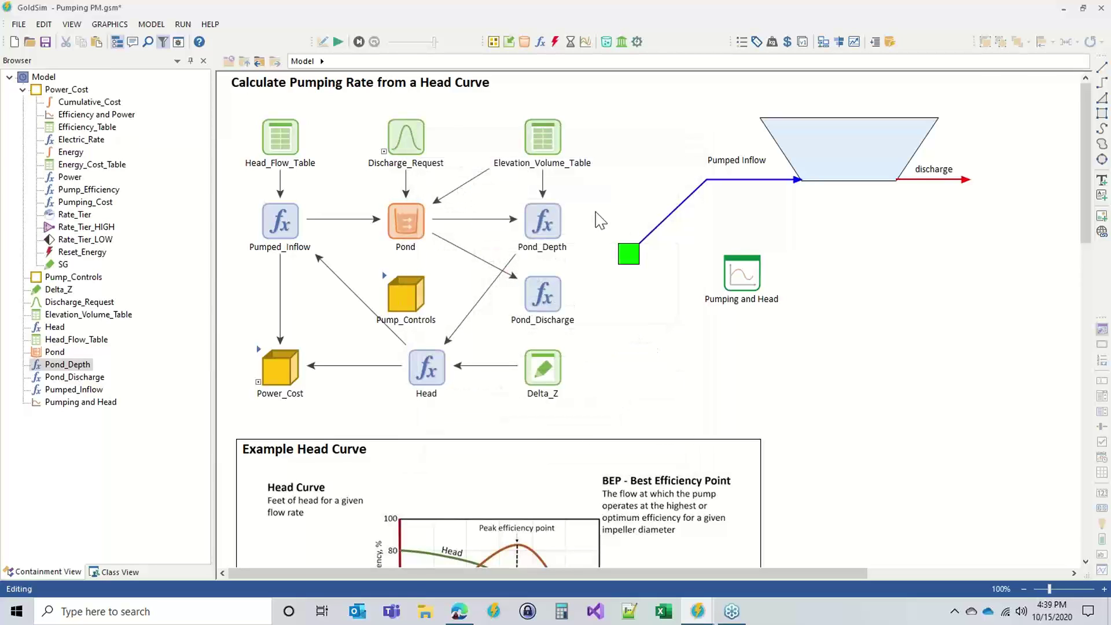
- Shift the Head element sideways so it lines up directly beneath Pump_Controls
{"action": "left_click", "coordinate": [416, 370]}
{"action": "left_click_drag", "start_coordinate": [415, 373], "coordinate": [394, 373]}
{"action": "left_click", "coordinate": [689, 379]}
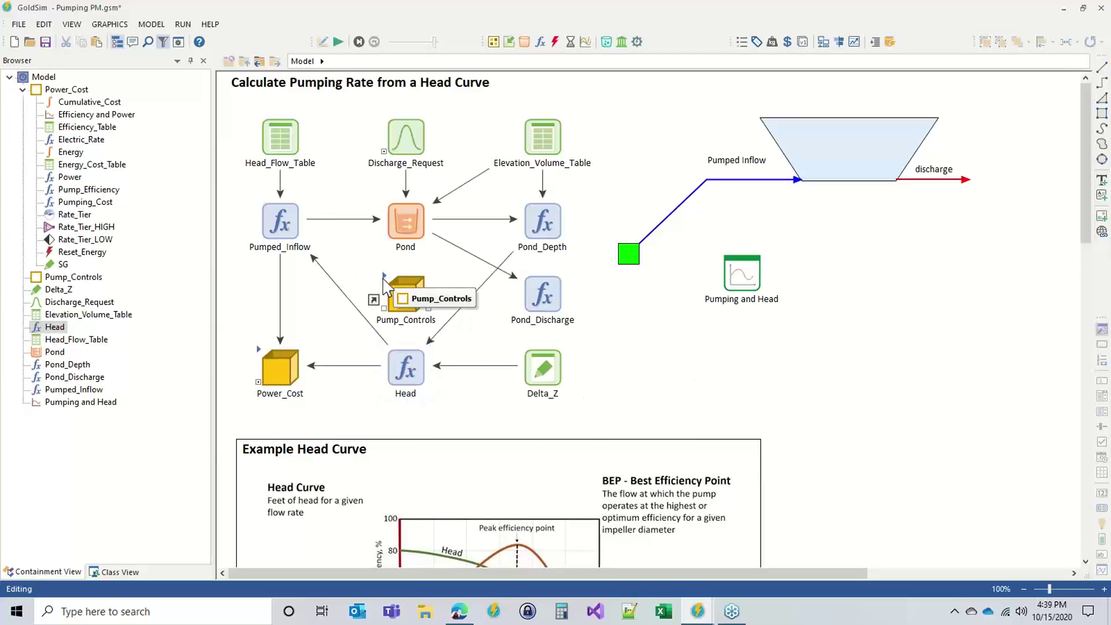
- Run the simulation and review the time history chart of Pond_Depth to judge suitable pump control levels
{"action": "key", "text": "F5"}
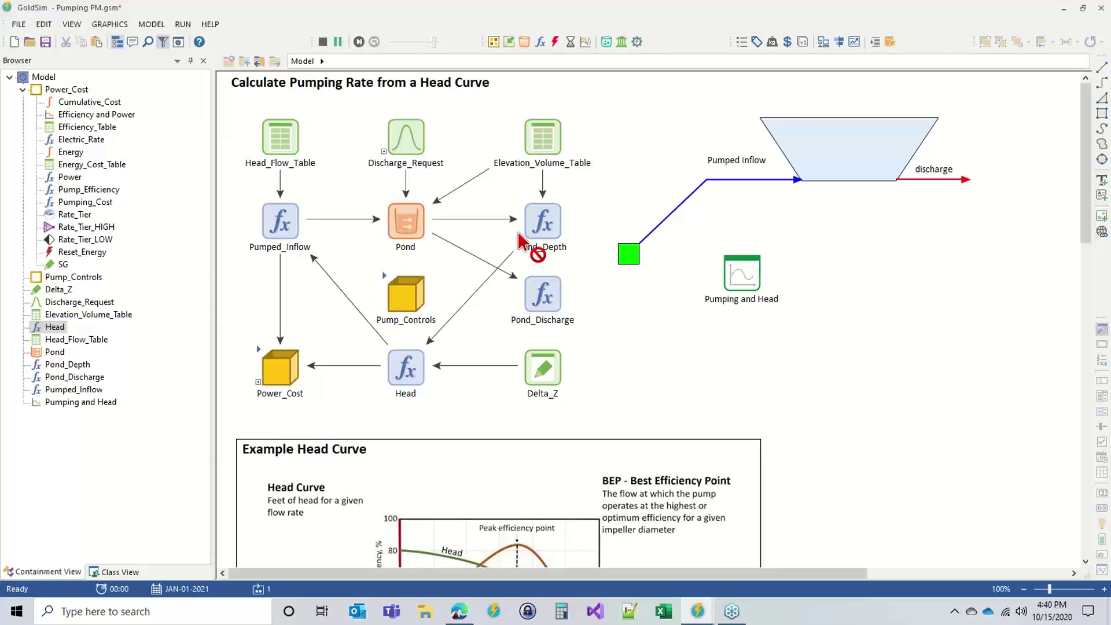
{"action": "left_click", "coordinate": [554, 323]}
{"action": "right_click", "coordinate": [566, 221]}
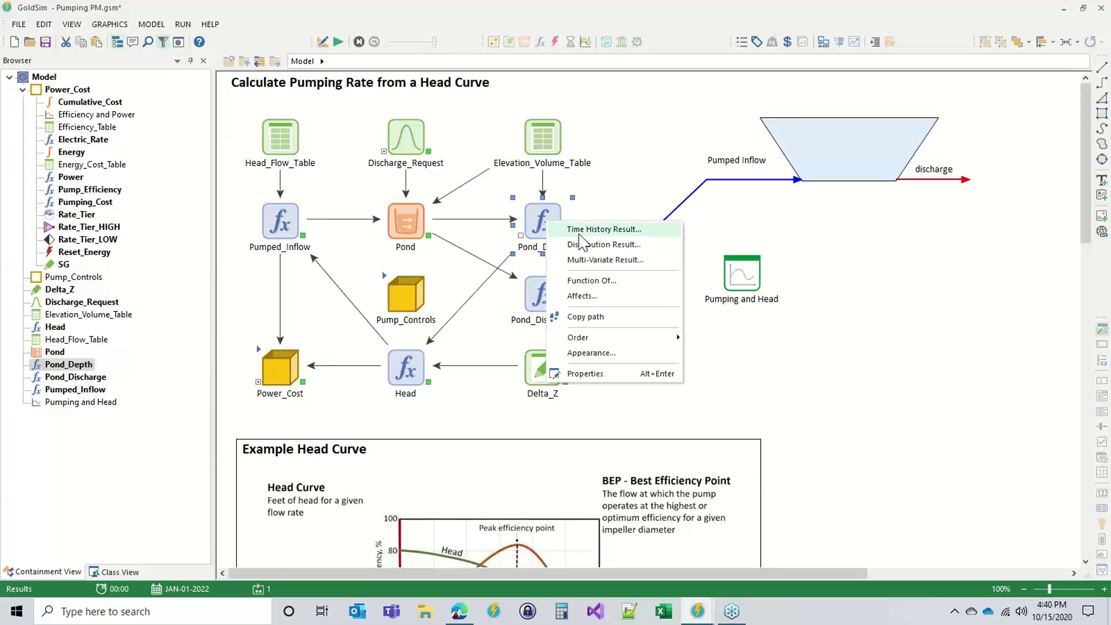
{"action": "left_click", "coordinate": [581, 229]}
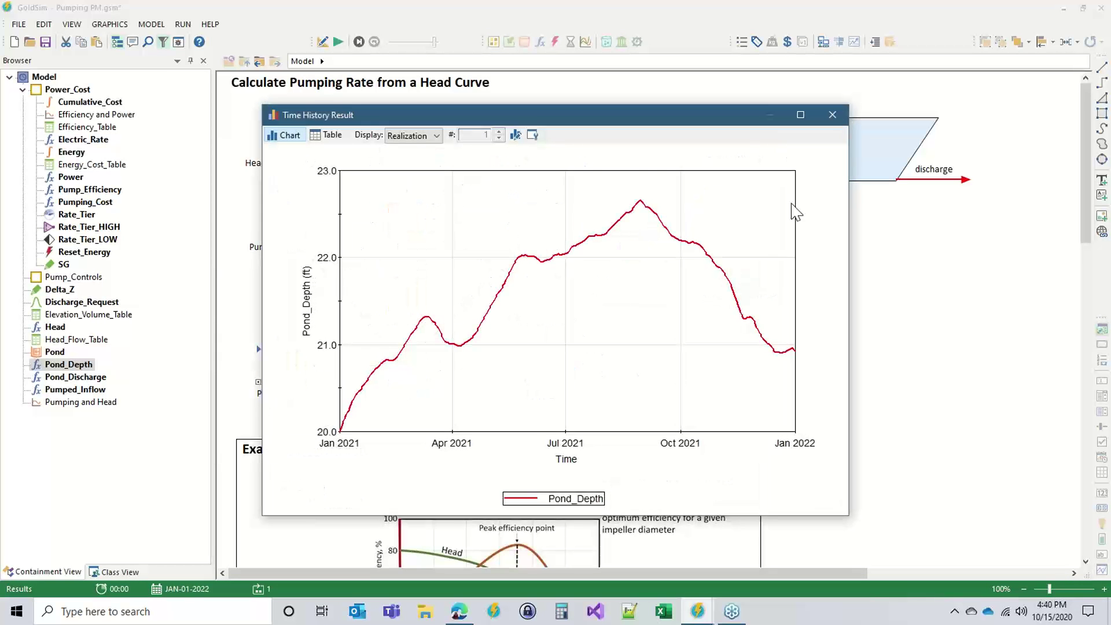
{"action": "left_click", "coordinate": [832, 115]}
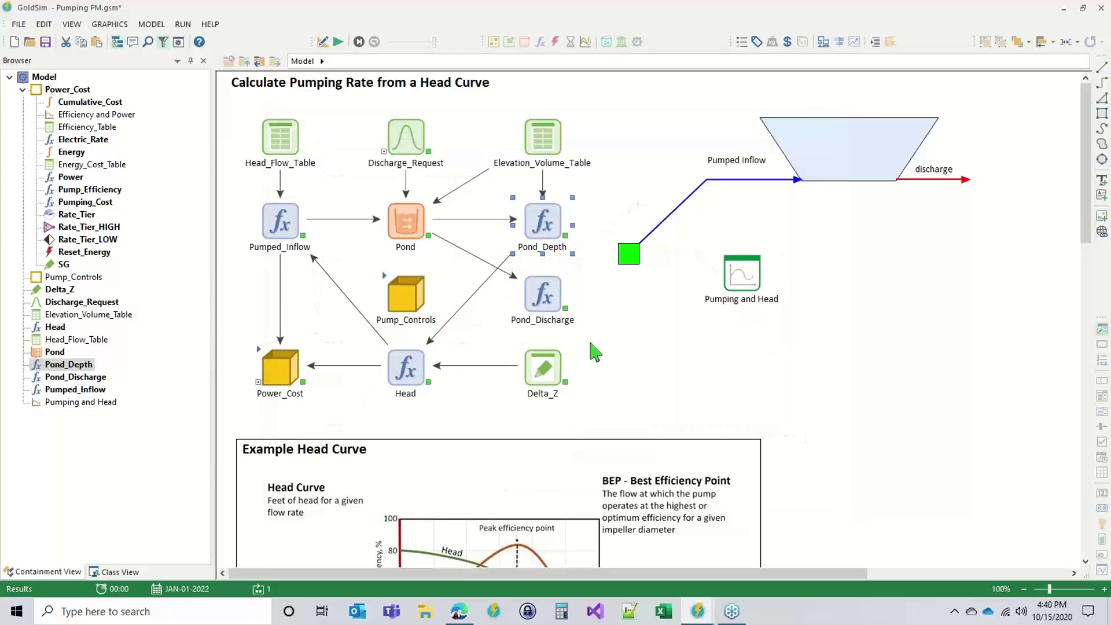
- Open the Pump_Controls container and add a Status element named Pump_ON
{"action": "double_click", "coordinate": [390, 283]}
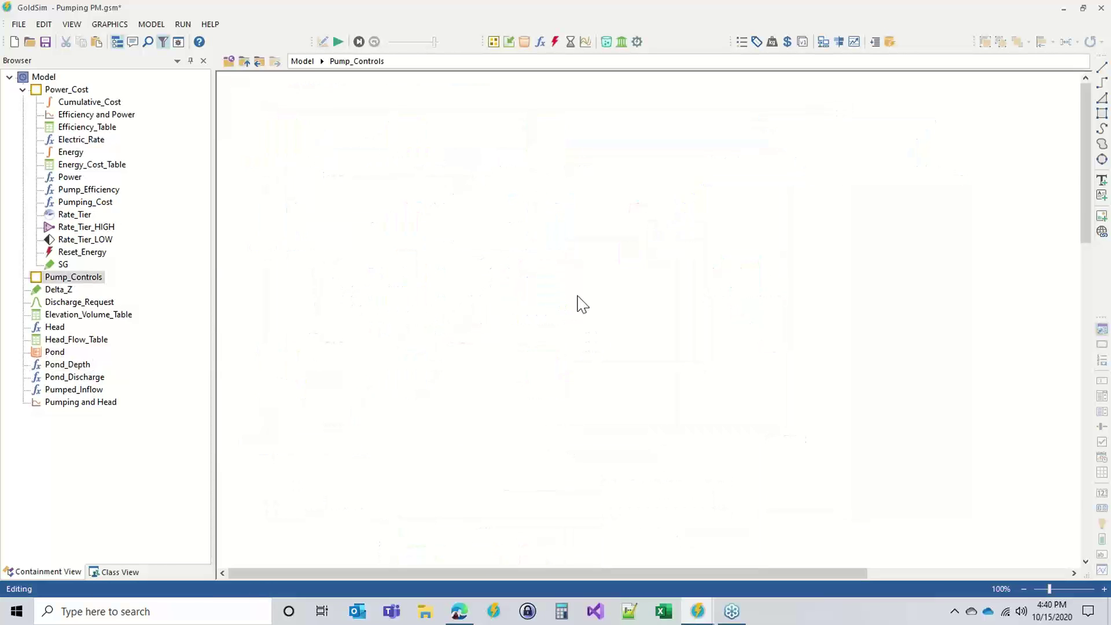
{"action": "left_click", "coordinate": [554, 41]}
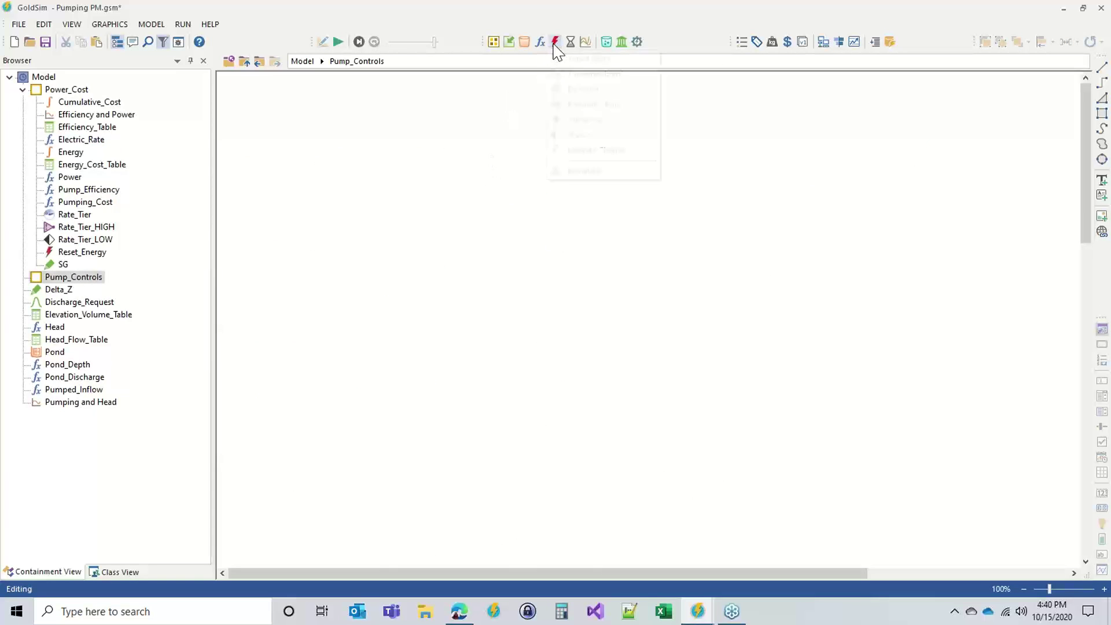
{"action": "left_click", "coordinate": [580, 134]}
{"action": "left_click", "coordinate": [322, 168]}
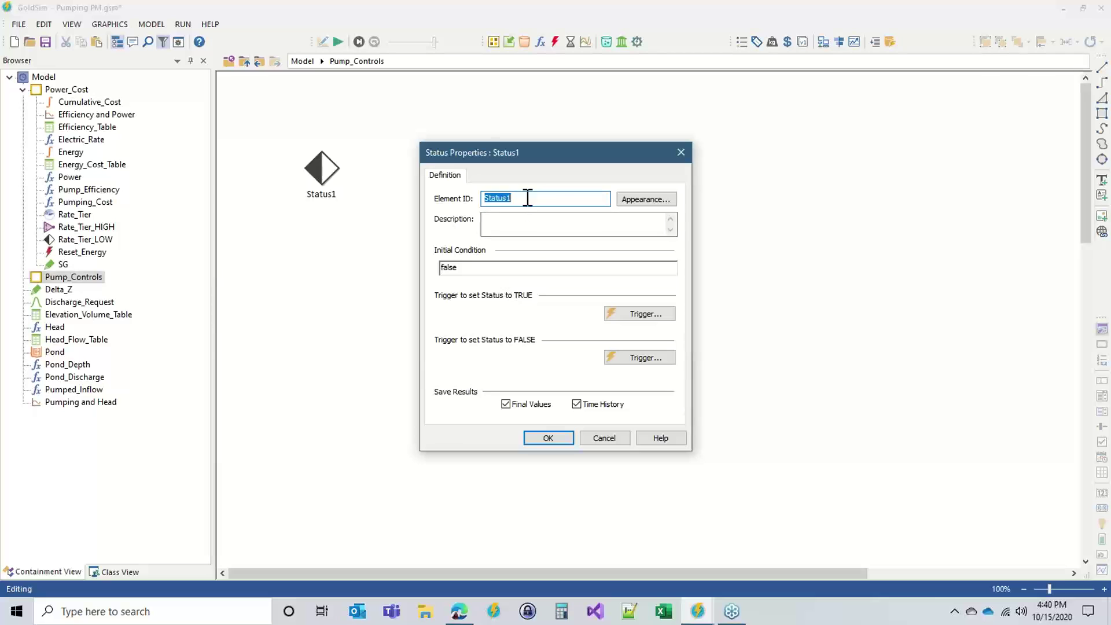
{"action": "type", "text": "Pump_ON"}
{"action": "left_click_drag", "start_coordinate": [513, 159], "coordinate": [461, 94]}
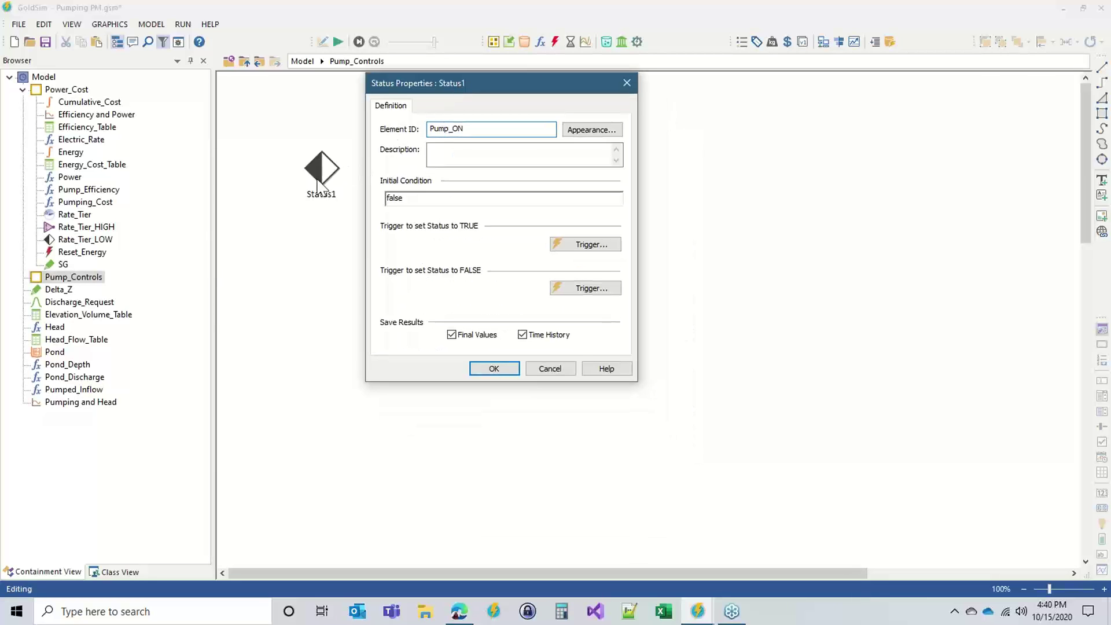
- Define Pump_ON's trigger to TRUE as On True with the condition Pond_Depth < 21.5 ft
{"action": "left_click", "coordinate": [591, 244]}
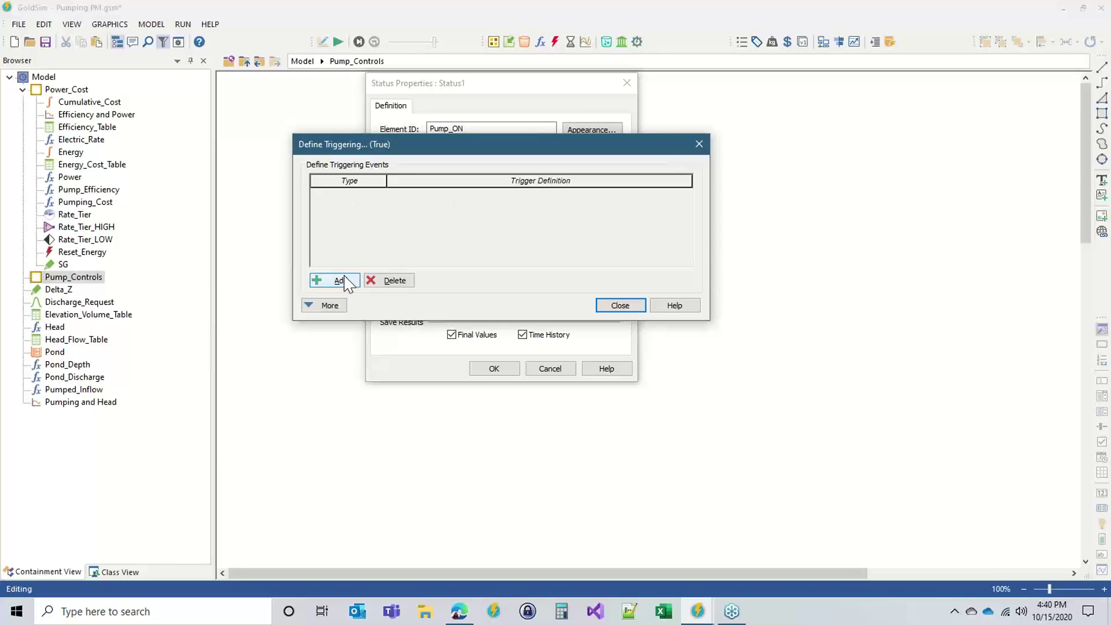
{"action": "left_click", "coordinate": [339, 280]}
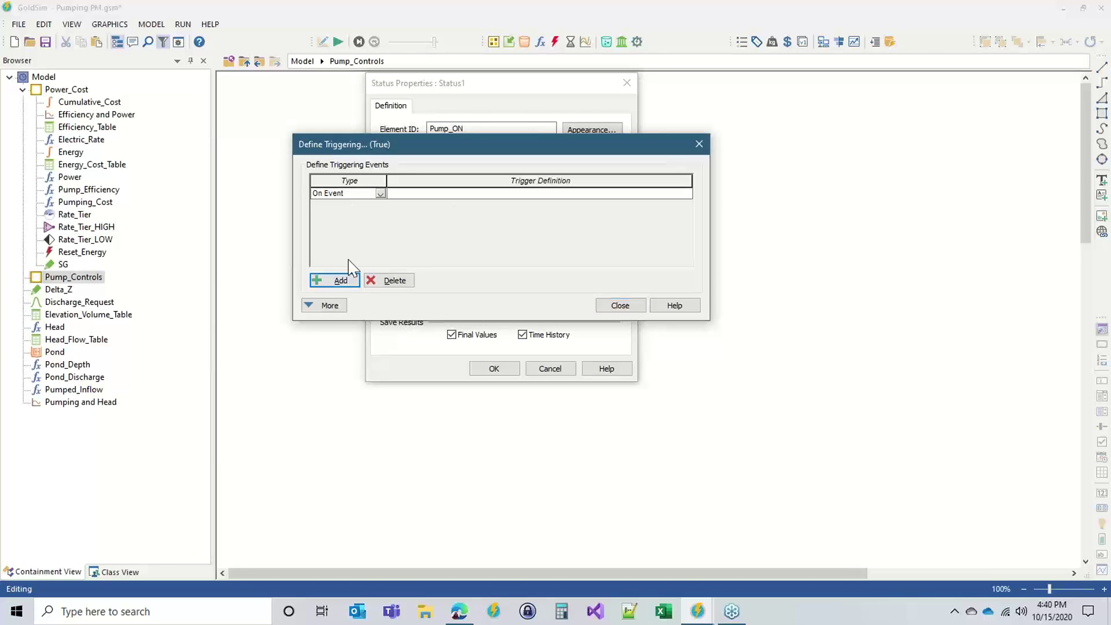
{"action": "left_click", "coordinate": [379, 193]}
{"action": "left_click", "coordinate": [328, 222]}
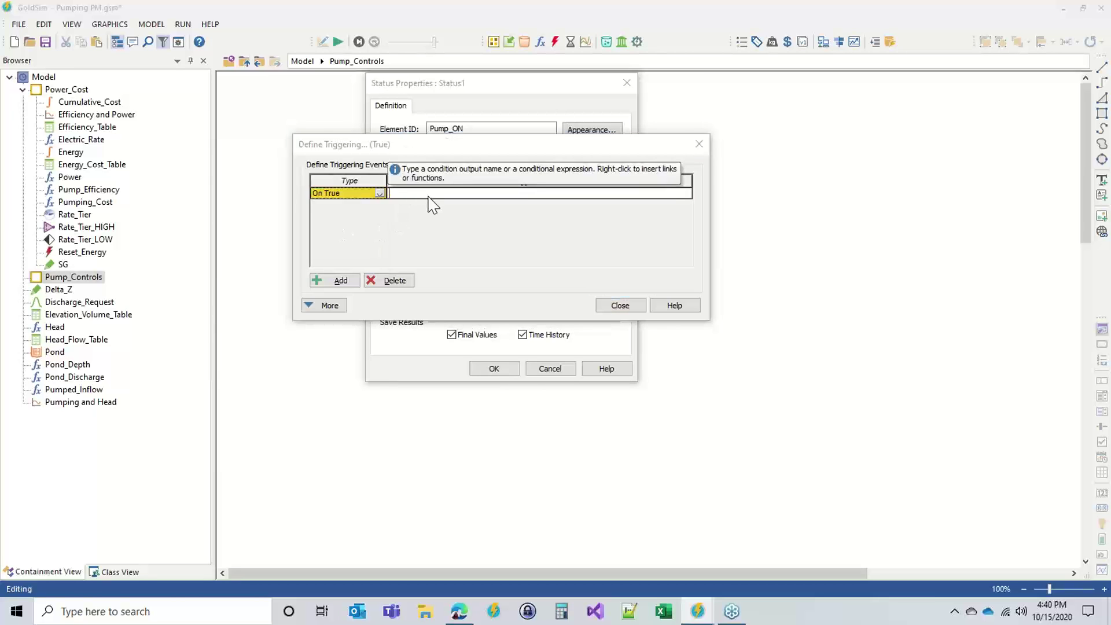
{"action": "type", "text": "pond"}
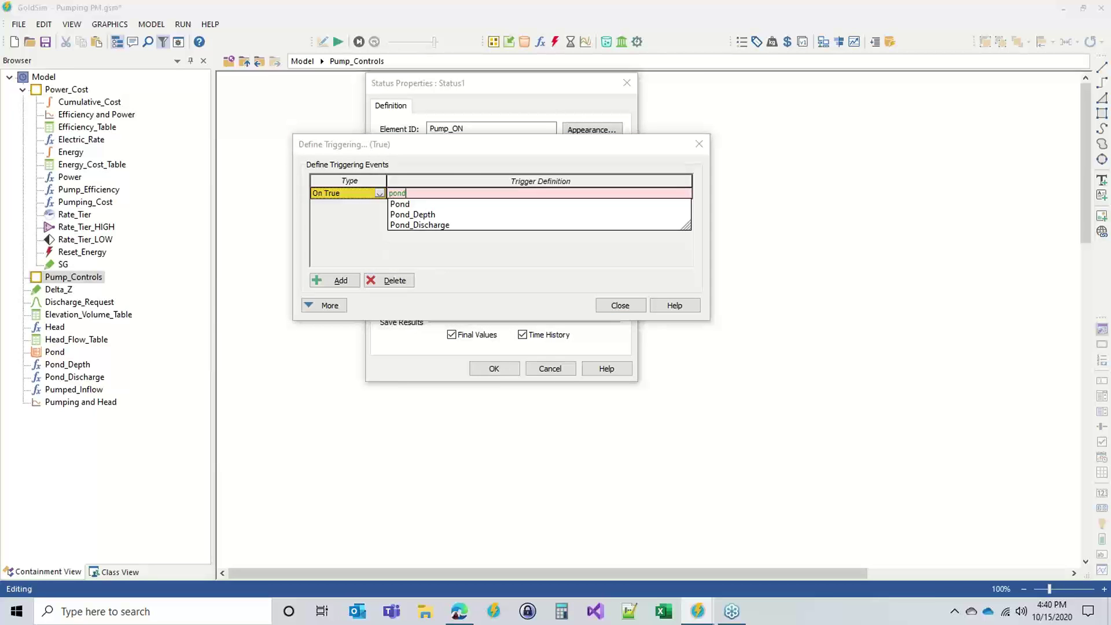
{"action": "left_click", "coordinate": [428, 218]}
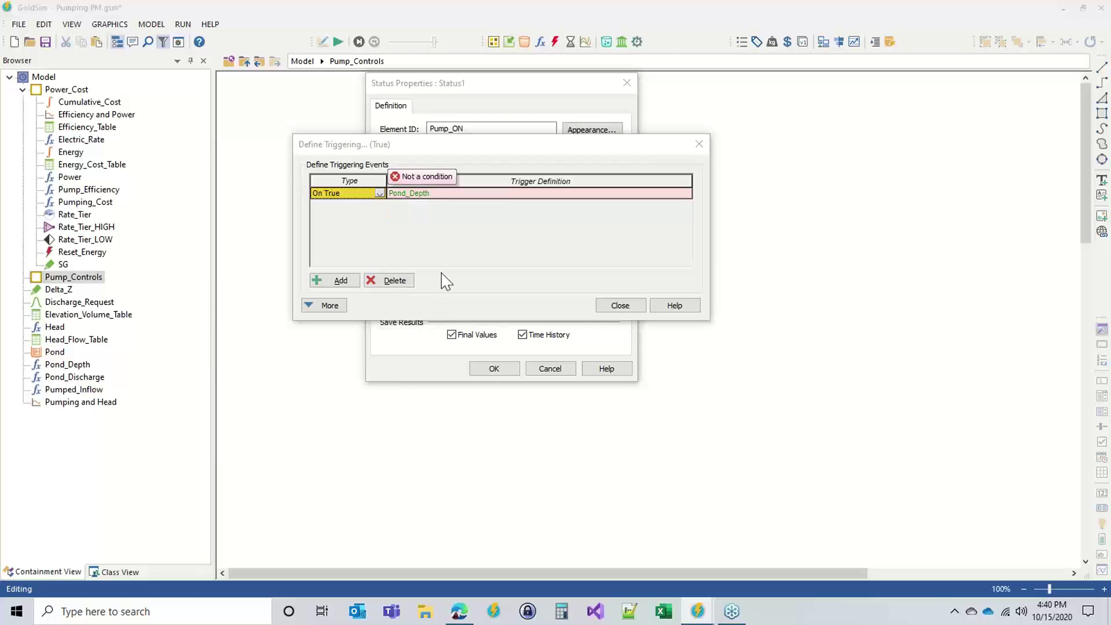
{"action": "left_click_drag", "start_coordinate": [476, 149], "coordinate": [802, 125]}
{"action": "left_click", "coordinate": [760, 168]}
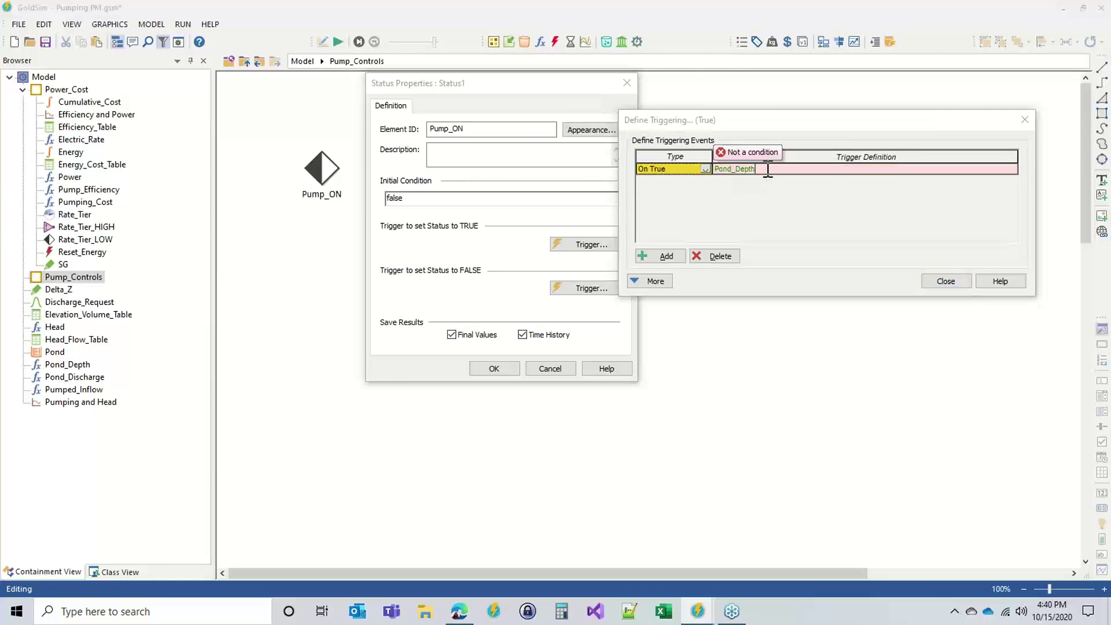
{"action": "type", "text": "<"}
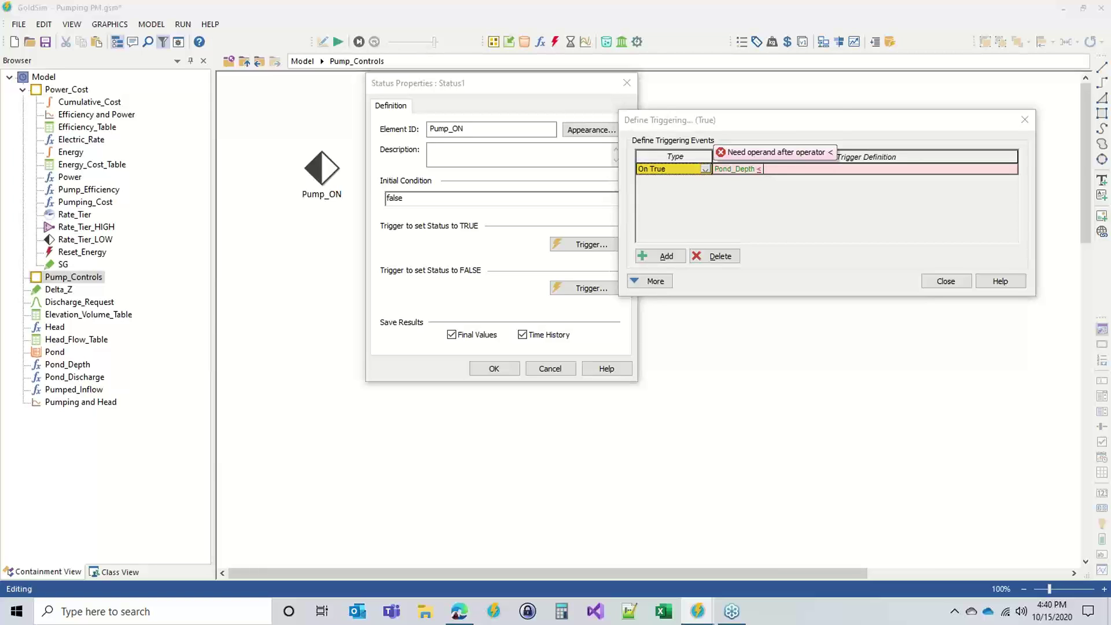
{"action": "type", "text": " 21 ft"}
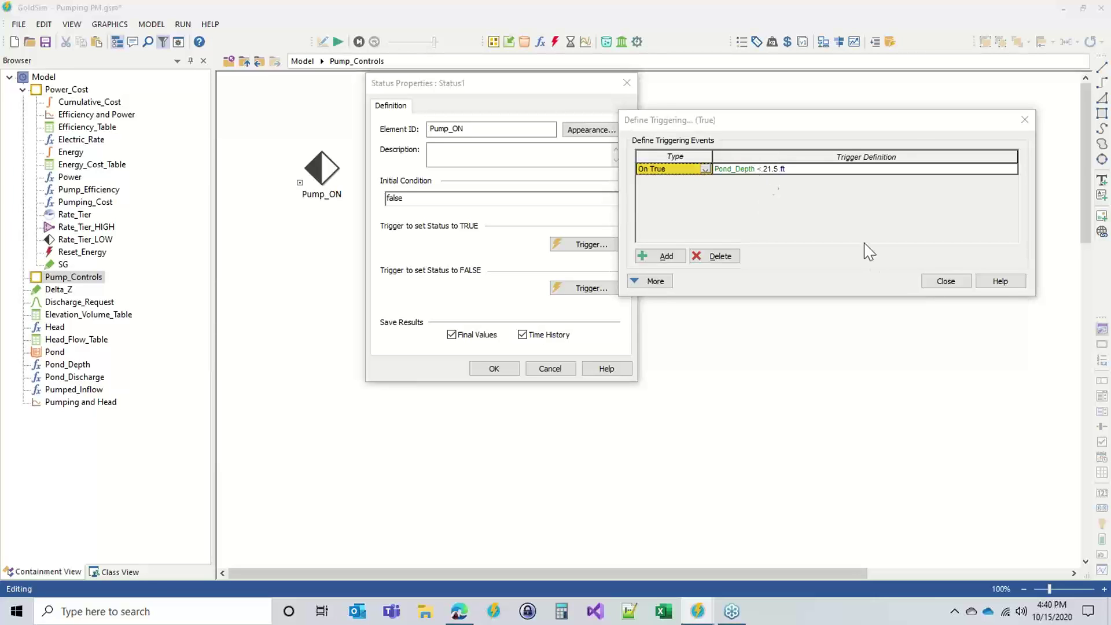
{"action": "left_click", "coordinate": [945, 281]}
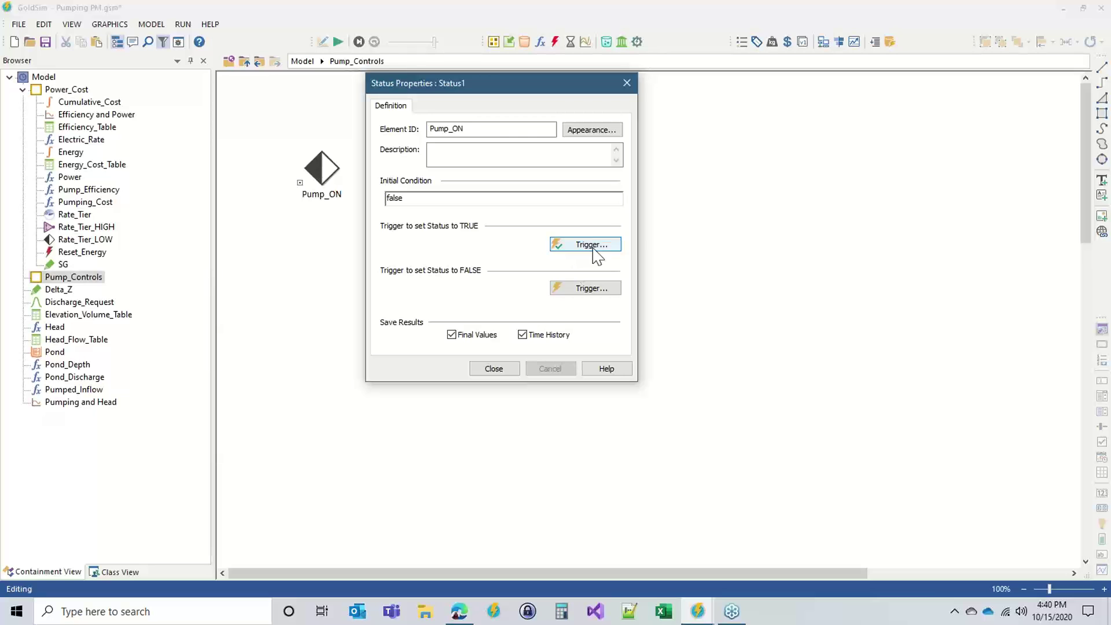
- Define Pump_ON's trigger to FALSE as On True with the condition Pond_Depth > 22 ft
{"action": "left_click", "coordinate": [593, 289]}
{"action": "left_click", "coordinate": [342, 285]}
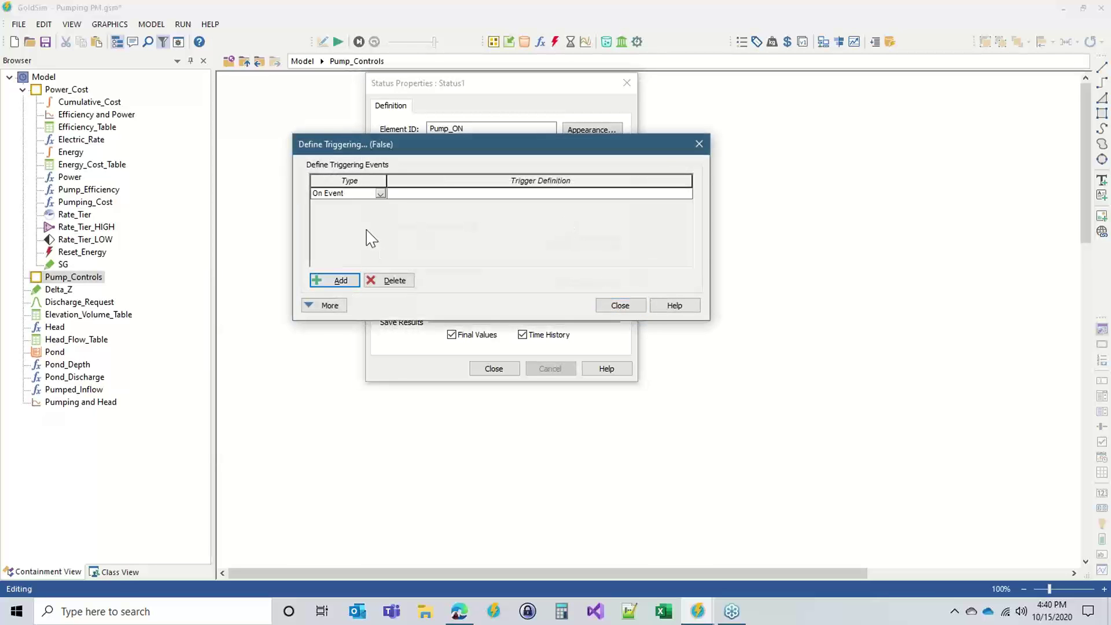
{"action": "left_click", "coordinate": [379, 193]}
{"action": "left_click", "coordinate": [327, 223]}
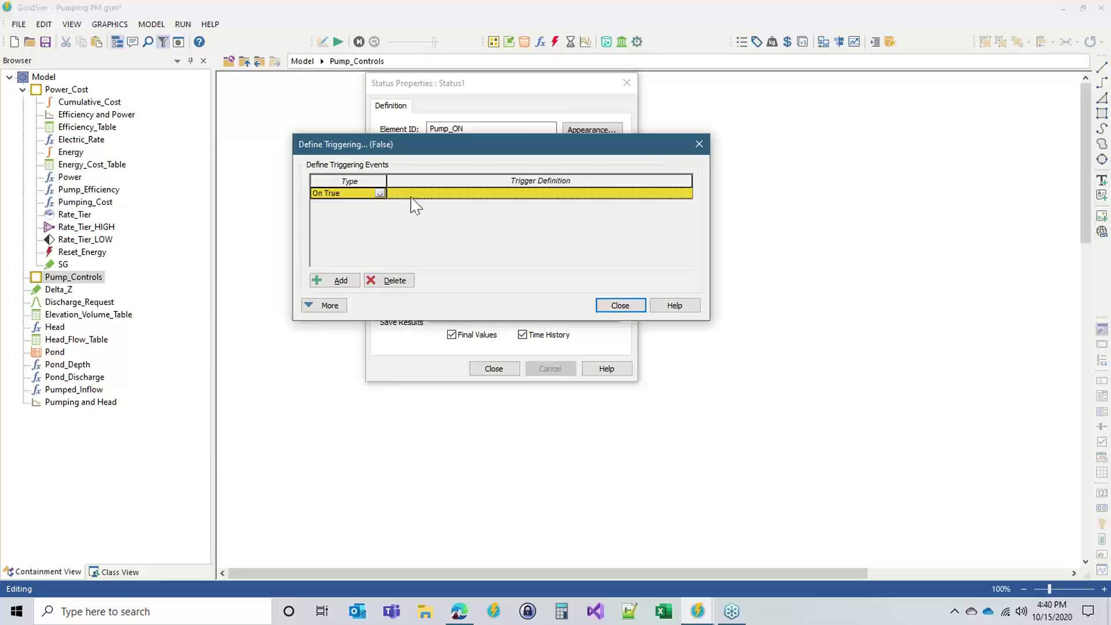
{"action": "left_click", "coordinate": [419, 193]}
{"action": "type", "text": "pond"}
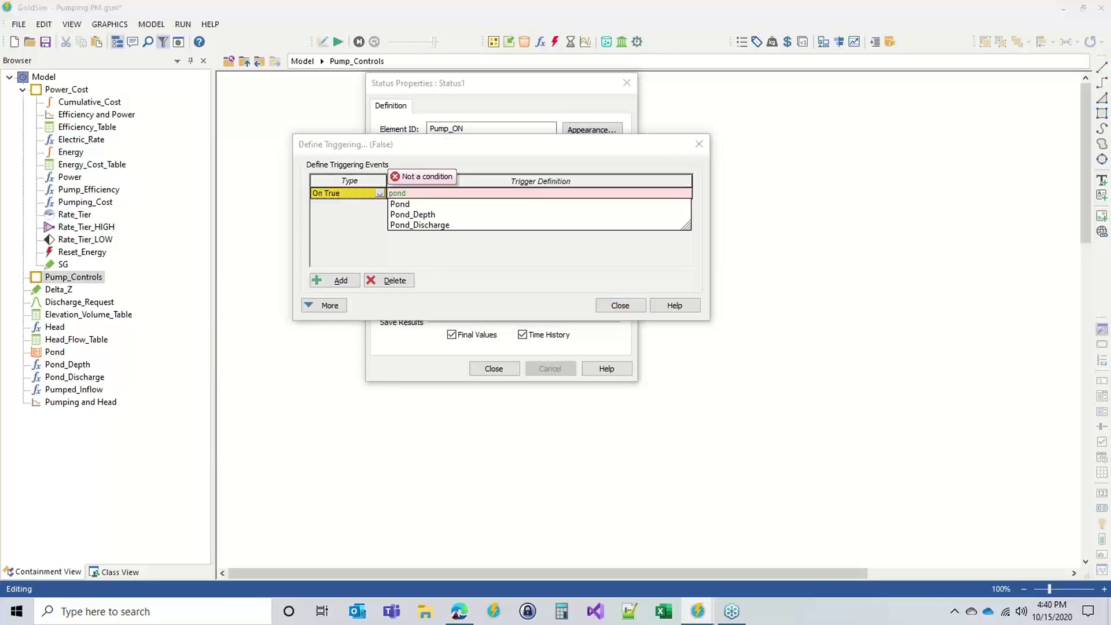
{"action": "left_click", "coordinate": [412, 215]}
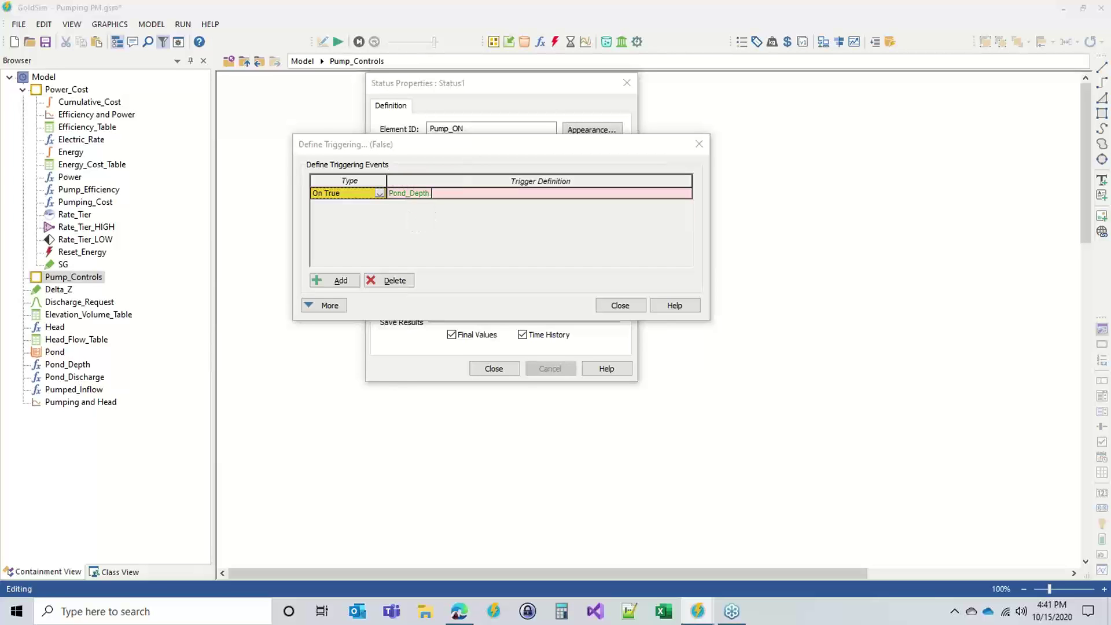
{"action": "type", "text": "> 25"}
{"action": "type", "text": " ft"}
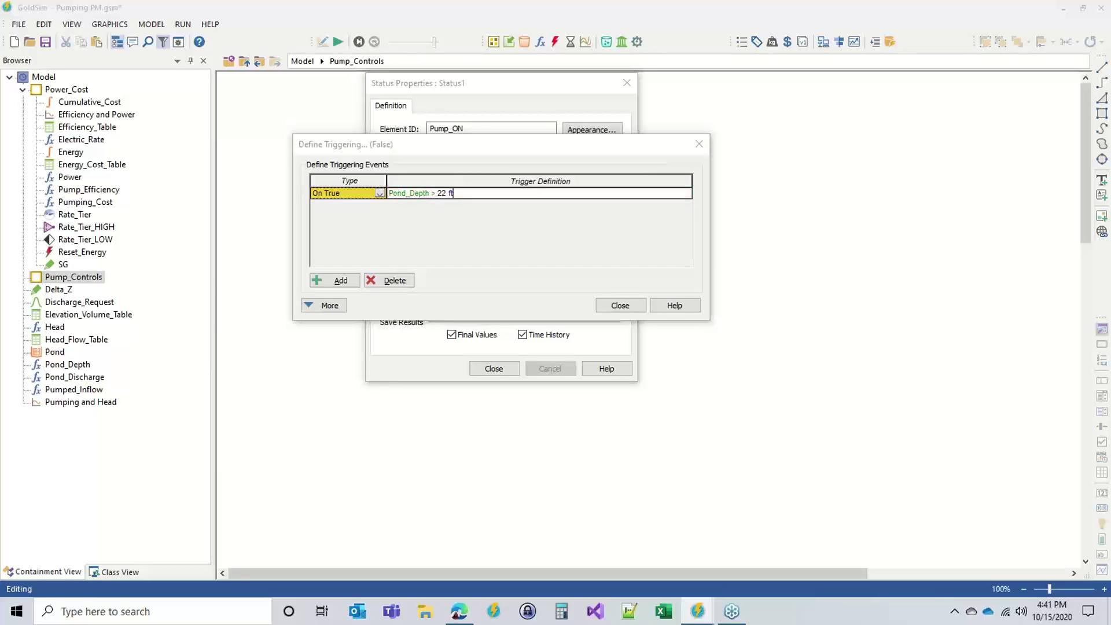
{"action": "left_click_drag", "start_coordinate": [517, 145], "coordinate": [682, 240]}
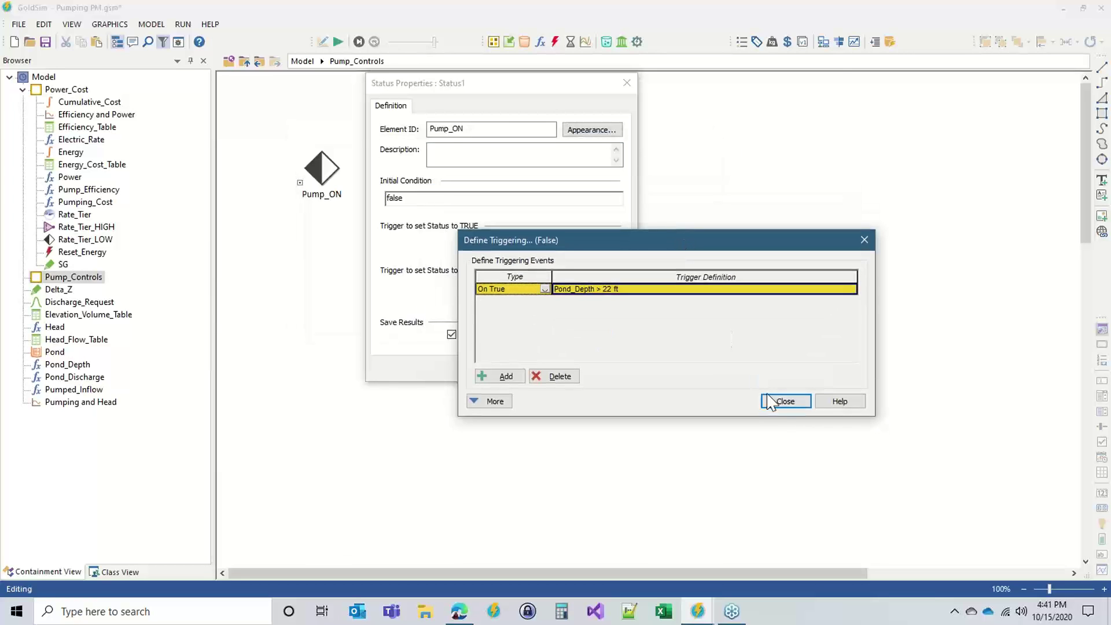
{"action": "left_click", "coordinate": [785, 401]}
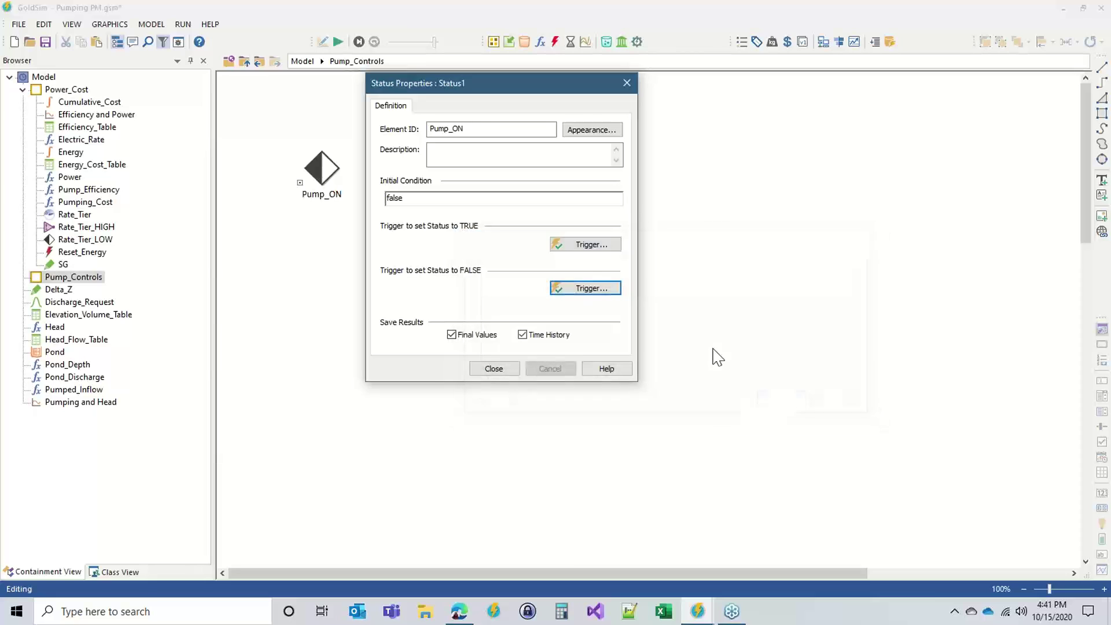
- Close Pump_ON's properties and shift the element slightly sideways within the Pump_Controls container
{"action": "left_click", "coordinate": [493, 367]}
{"action": "left_click_drag", "start_coordinate": [325, 174], "coordinate": [336, 172]}
{"action": "left_click", "coordinate": [494, 330]}
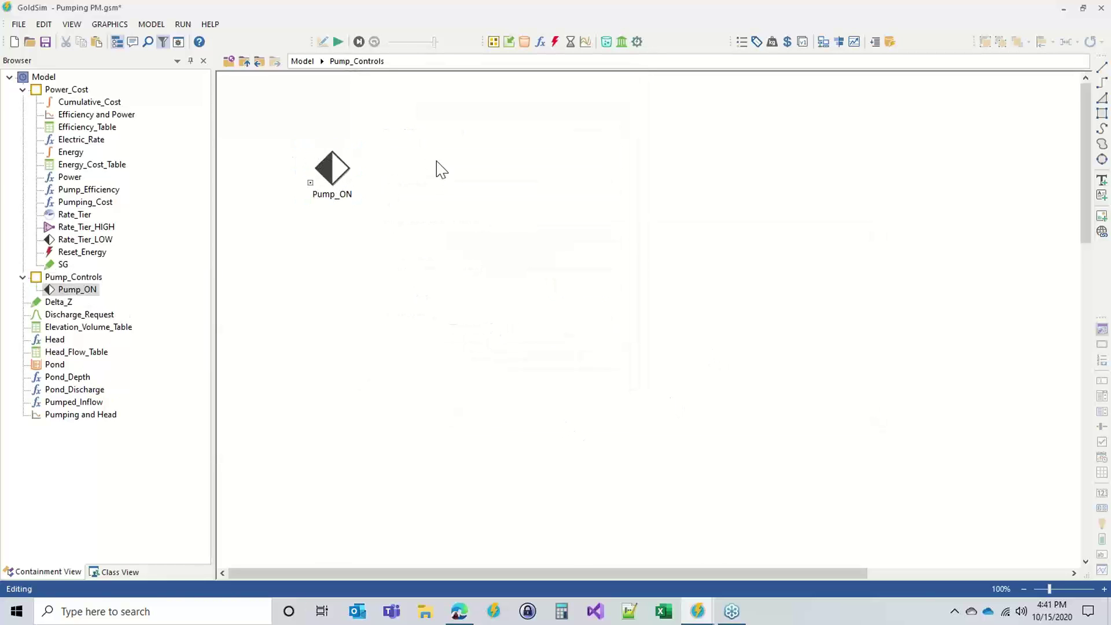
- Run the simulation and display the time history chart of Pump_ON
{"action": "left_click", "coordinate": [337, 41]}
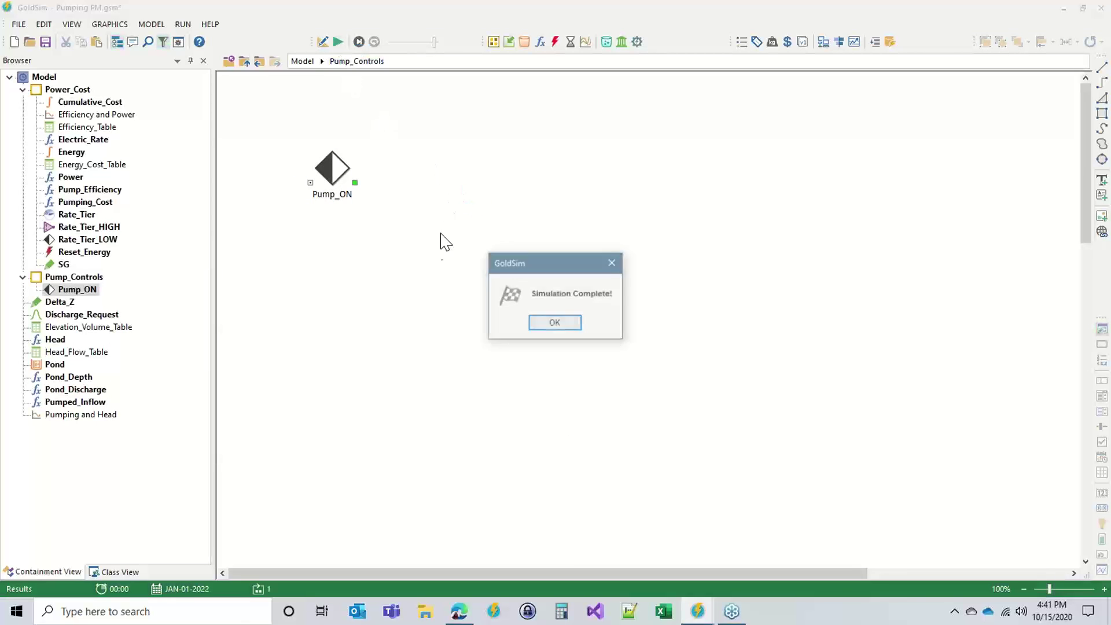
{"action": "left_click", "coordinate": [556, 322]}
{"action": "right_click", "coordinate": [341, 176]}
{"action": "left_click", "coordinate": [360, 184]}
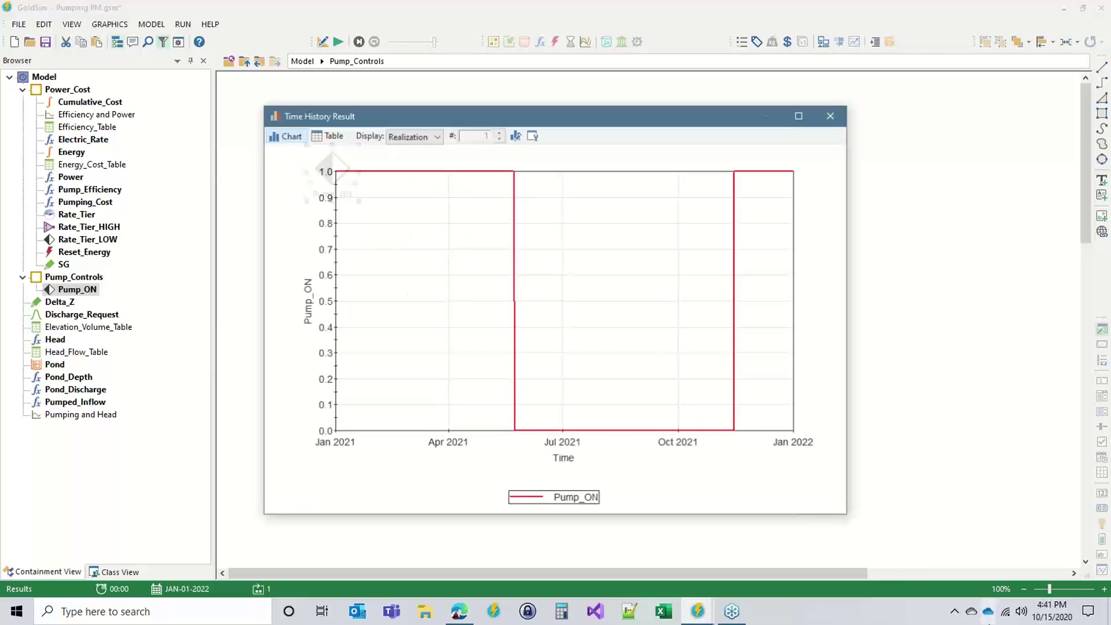
- Add Pond_Depth to the Pump_ON time history chart and compare the pump switching with the pond depth
{"action": "left_click", "coordinate": [532, 135]}
{"action": "left_click", "coordinate": [376, 421]}
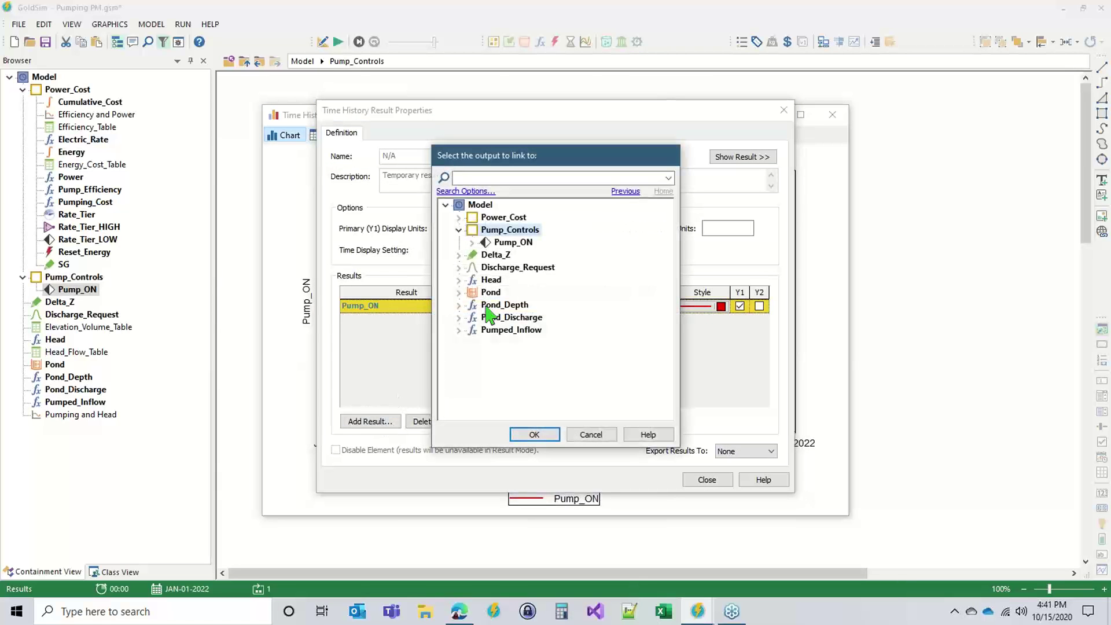
{"action": "double_click", "coordinate": [504, 304]}
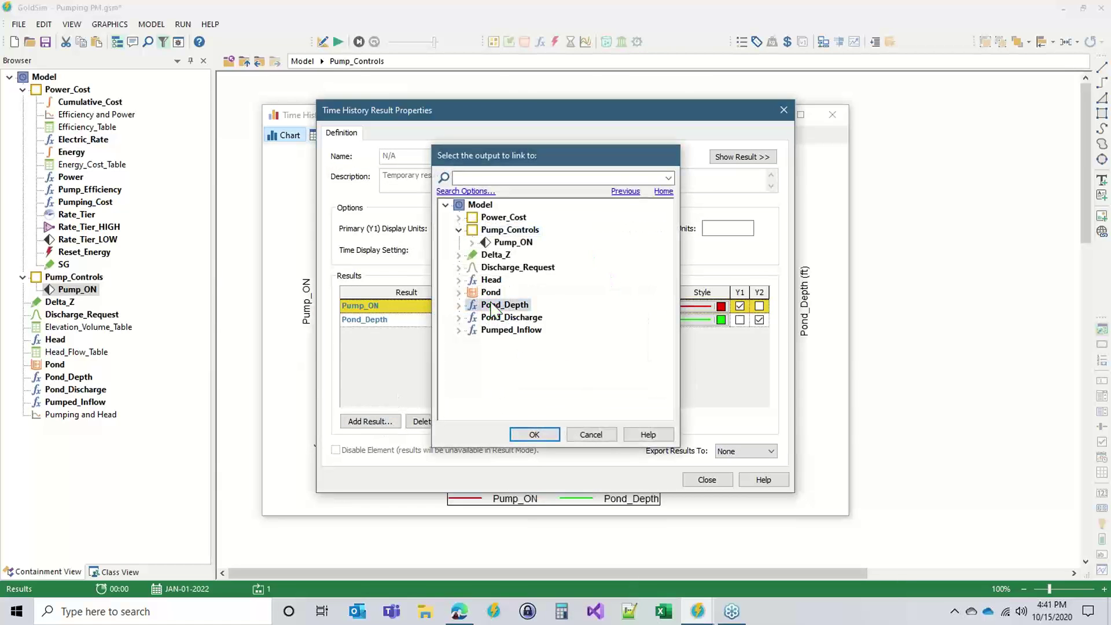
{"action": "left_click", "coordinate": [705, 480]}
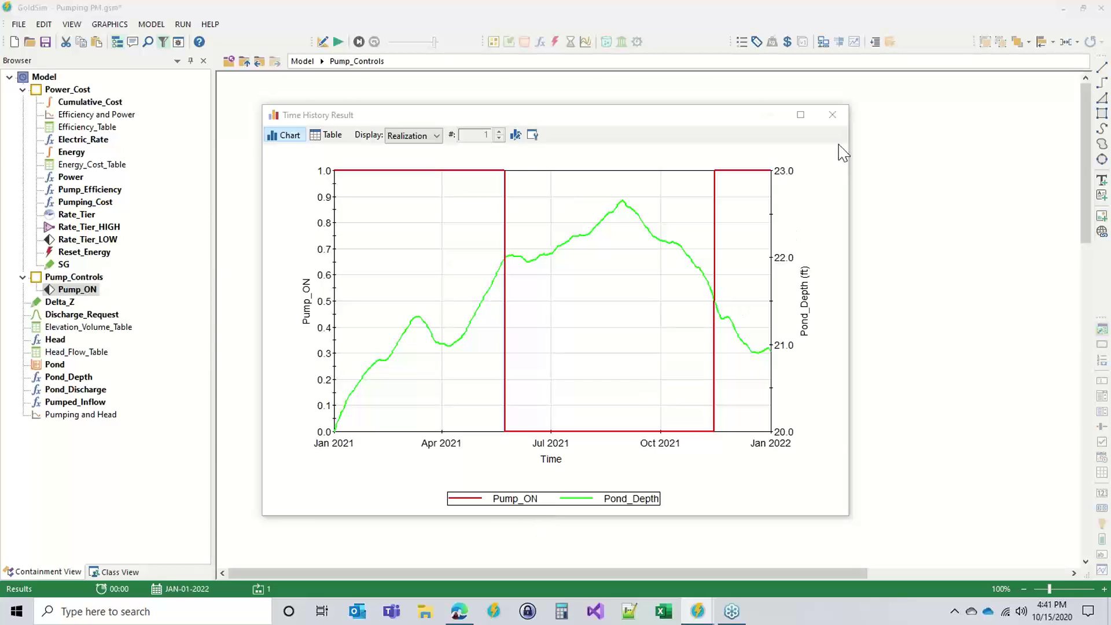
{"action": "left_click", "coordinate": [831, 115]}
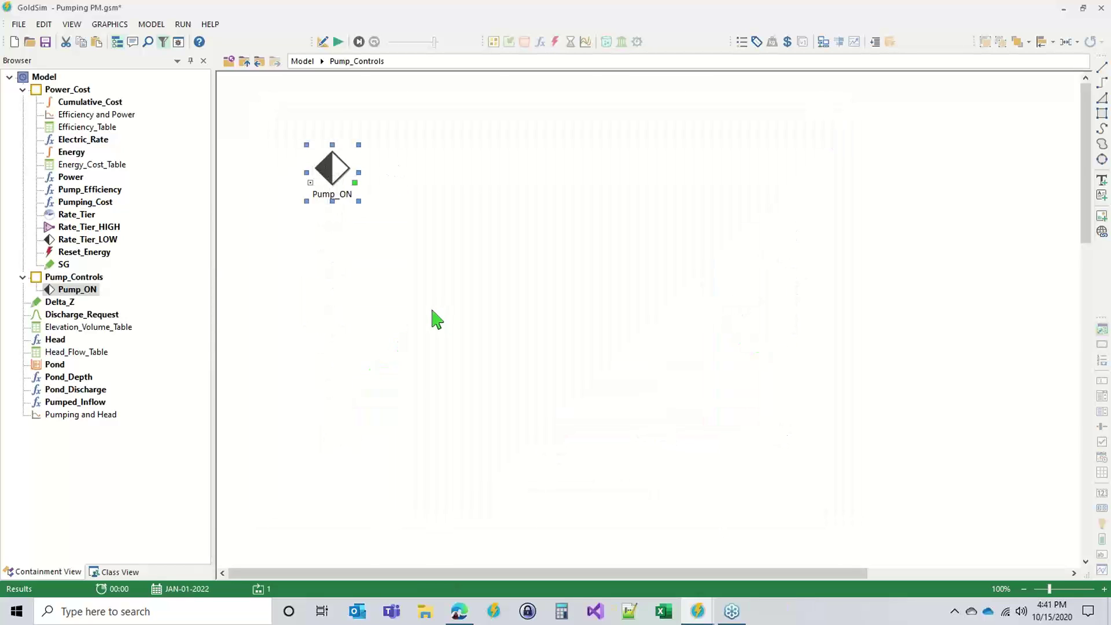
- Return the model to edit mode and rename the top-level Pumped_Inflow expression to Pumped_Capacity
{"action": "key", "text": "F4"}
{"action": "key", "text": "Return"}
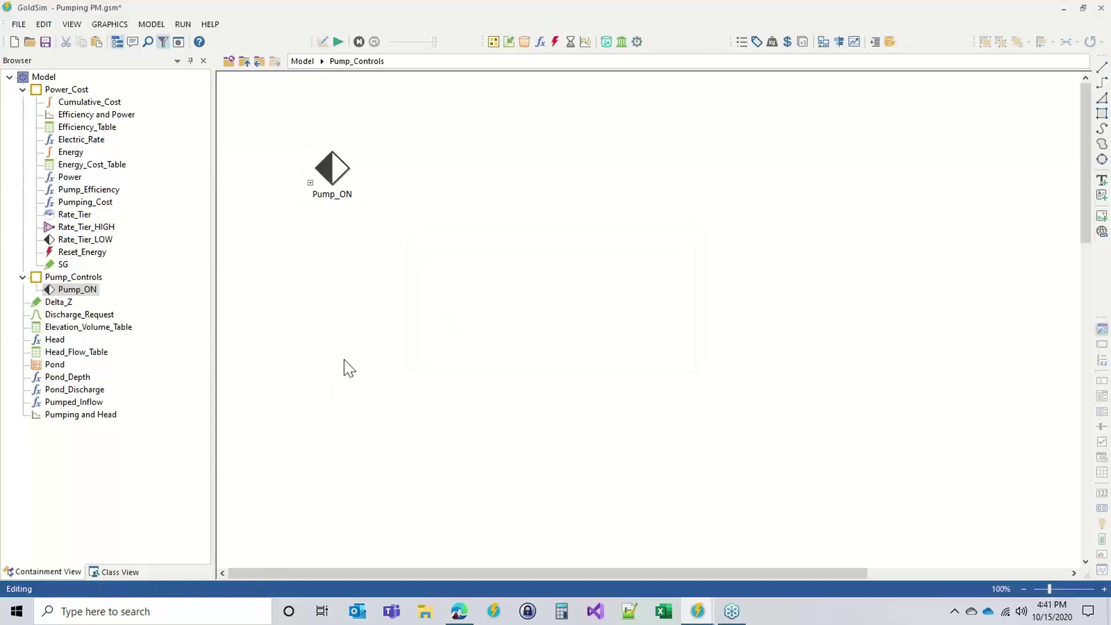
{"action": "left_click", "coordinate": [243, 62]}
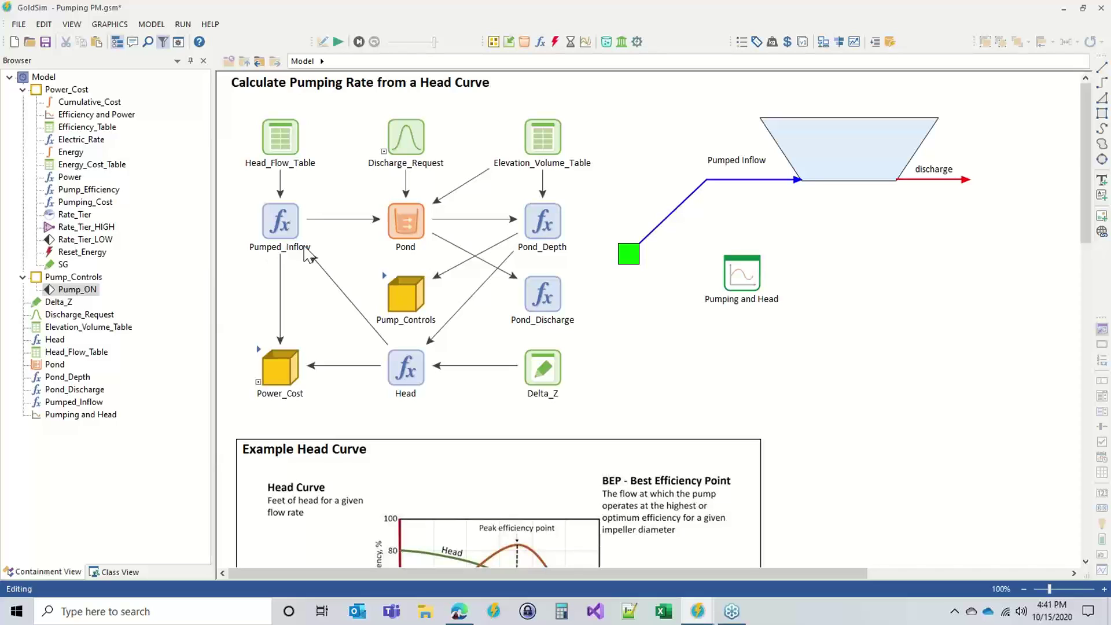
{"action": "double_click", "coordinate": [280, 222]}
{"action": "left_click", "coordinate": [543, 231]}
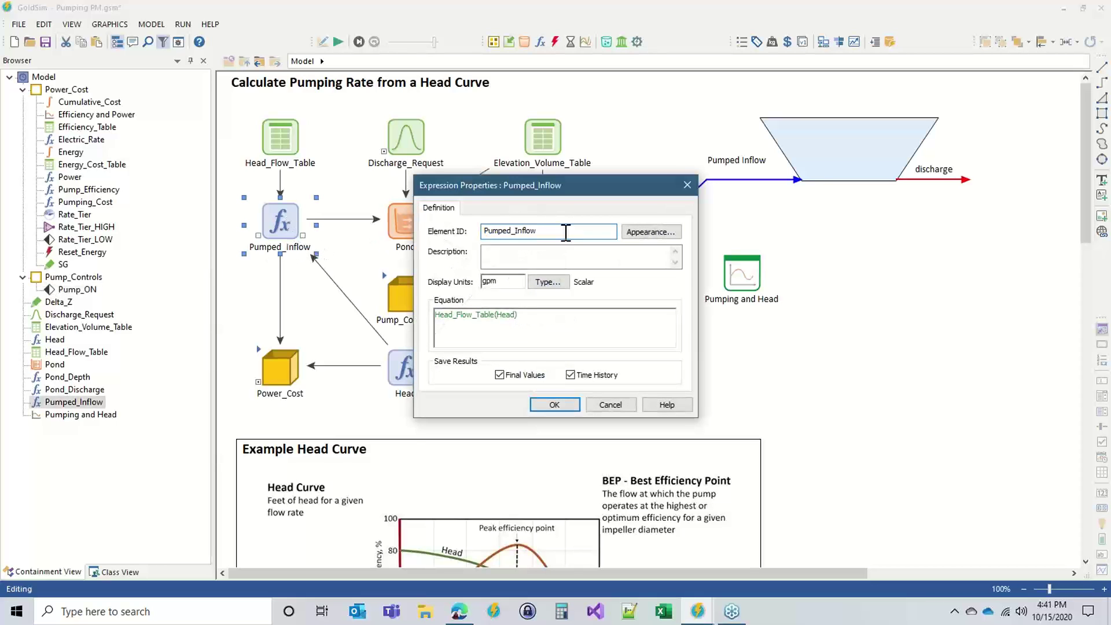
{"action": "key", "text": "BackSpace"}
{"action": "key", "text": "BackSpace"}
{"action": "key", "text": "BackSpace"}
{"action": "key", "text": "BackSpace"}
{"action": "type", "text": "Capacity"}
{"action": "key", "text": "Return"}
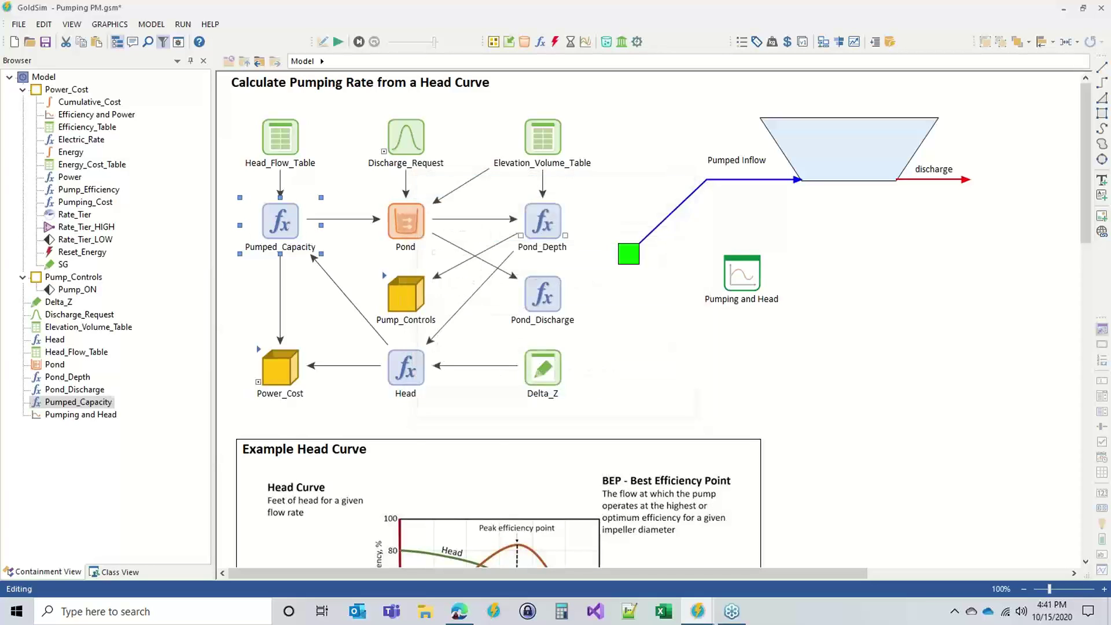
- Add a Selector element named Pump_Inflow inside the Pump_Controls container, beside Pump_ON
{"action": "double_click", "coordinate": [386, 285]}
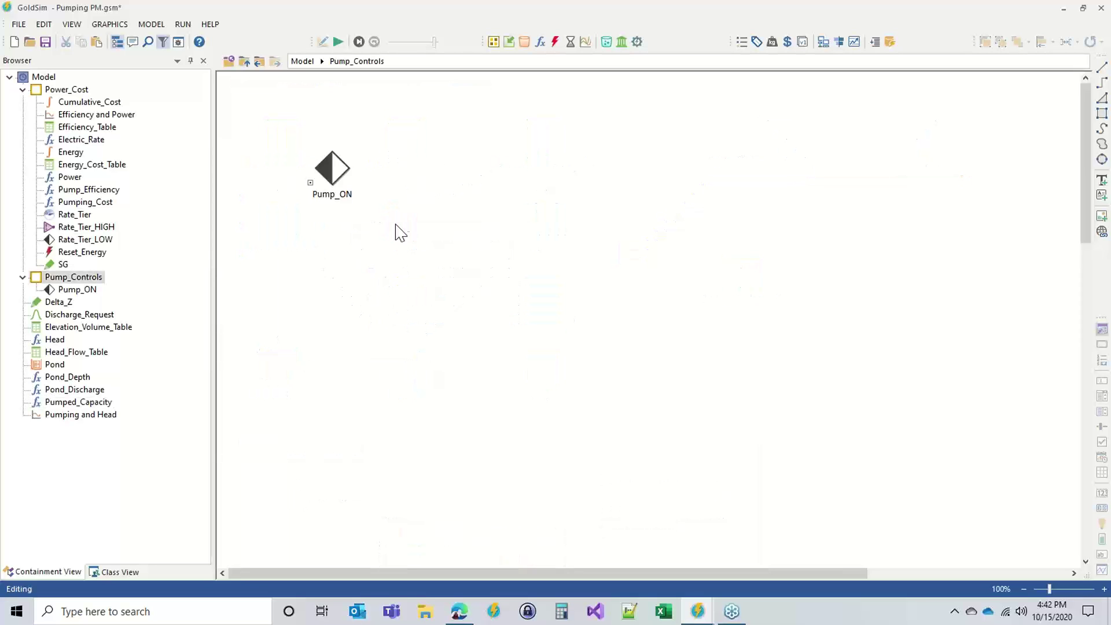
{"action": "left_click", "coordinate": [540, 42]}
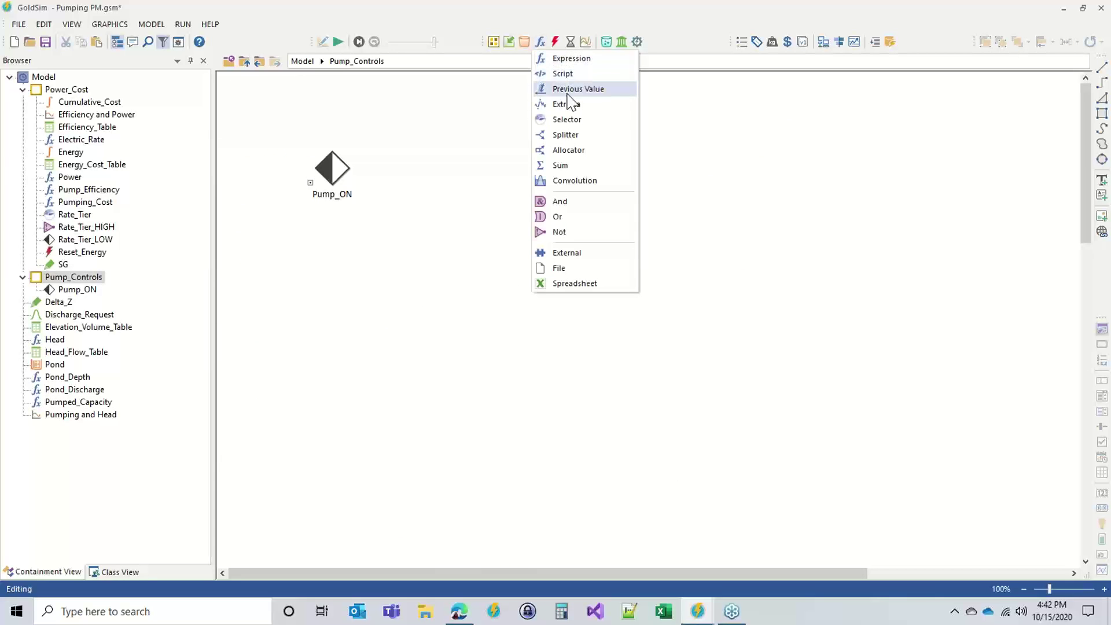
{"action": "left_click", "coordinate": [569, 120]}
{"action": "left_click", "coordinate": [443, 184]}
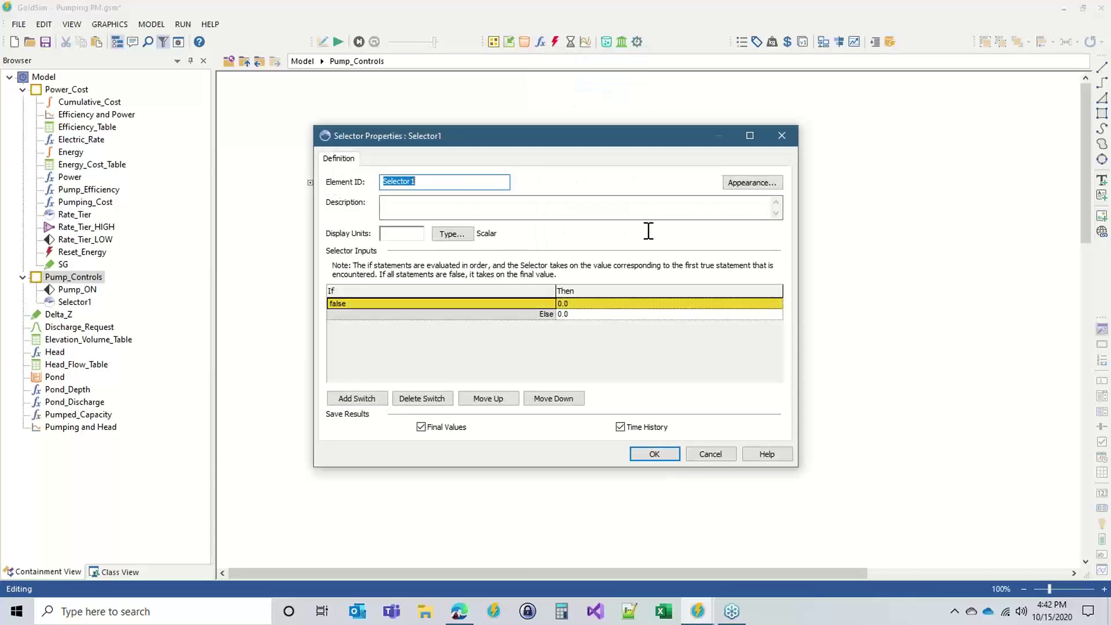
{"action": "type", "text": "Pump_Inflow"}
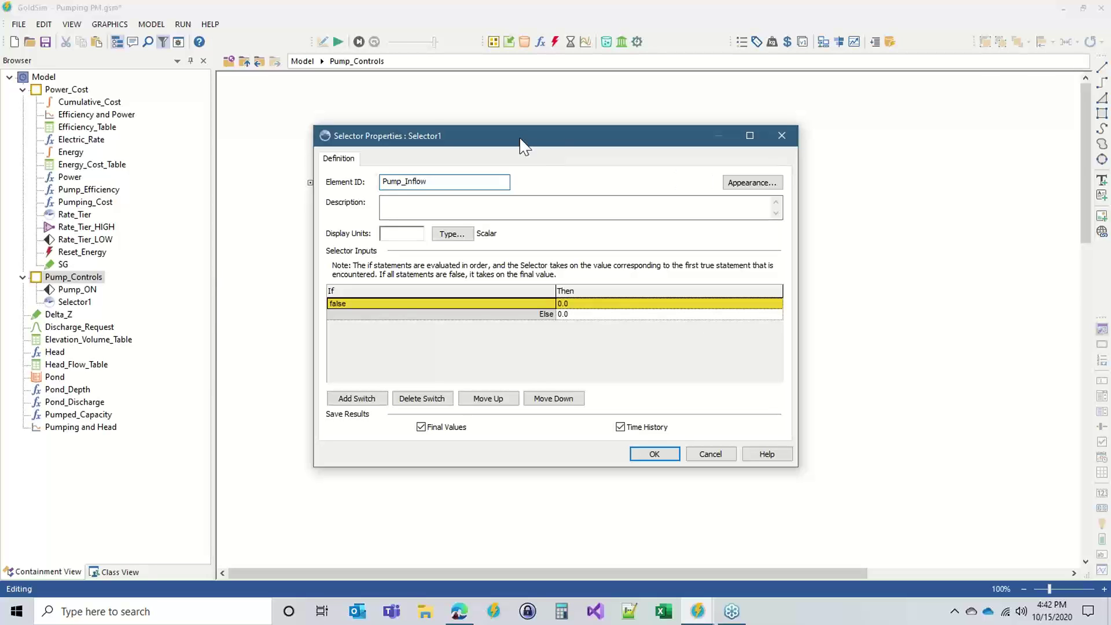
- Set Pump_Inflow's display units to gpm and its first If condition to Pump_ON
{"action": "left_click_drag", "start_coordinate": [524, 146], "coordinate": [657, 118]}
{"action": "left_click", "coordinate": [531, 206]}
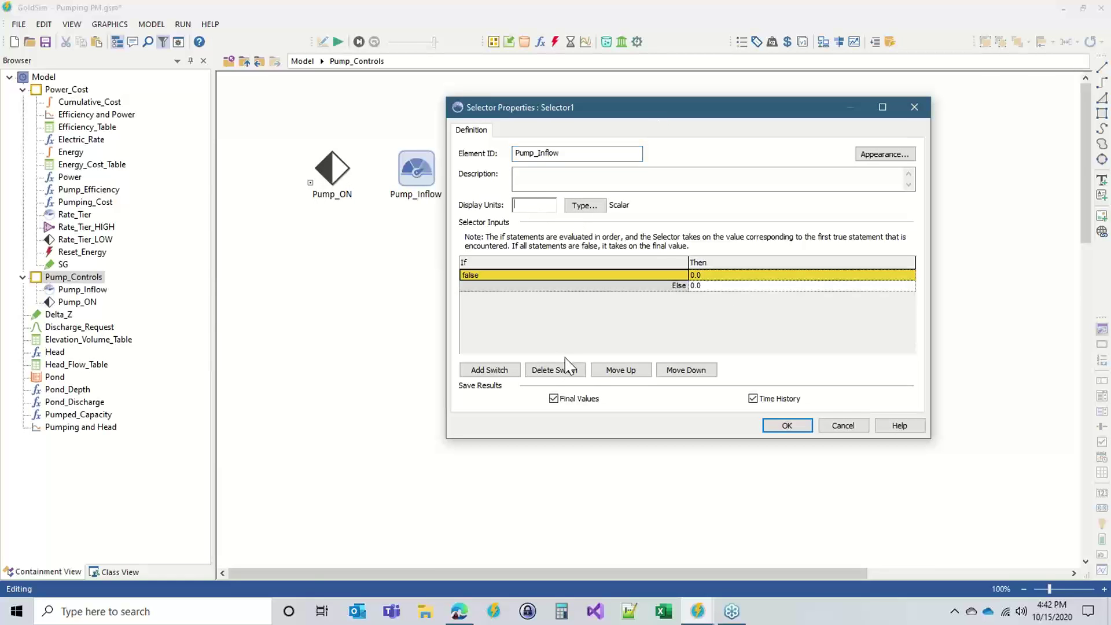
{"action": "left_click", "coordinate": [489, 275]}
{"action": "type", "text": "pump"}
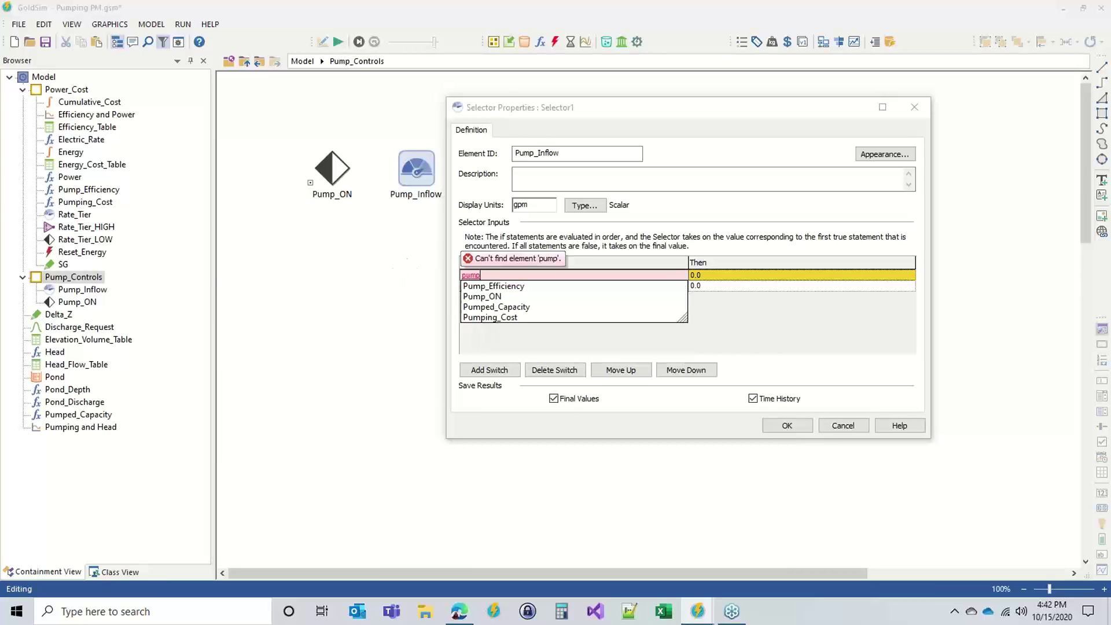
{"action": "left_click", "coordinate": [492, 296]}
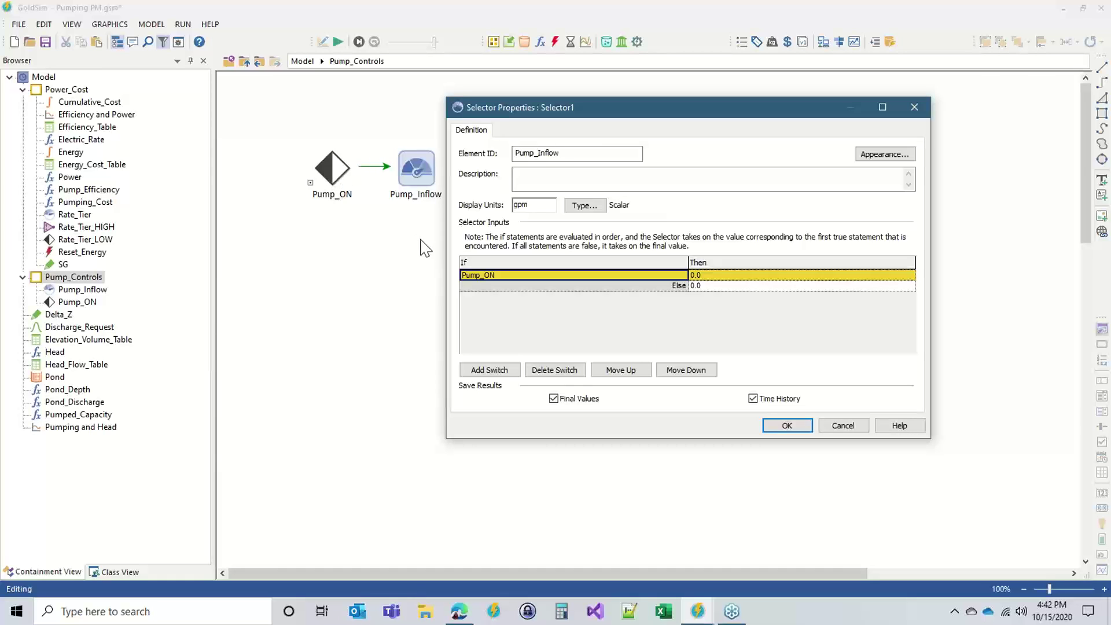
- Set Pump_Inflow's Then value for the Pump_ON condition to Pumped_Capacity and accept the Selector definition
{"action": "left_click", "coordinate": [713, 277]}
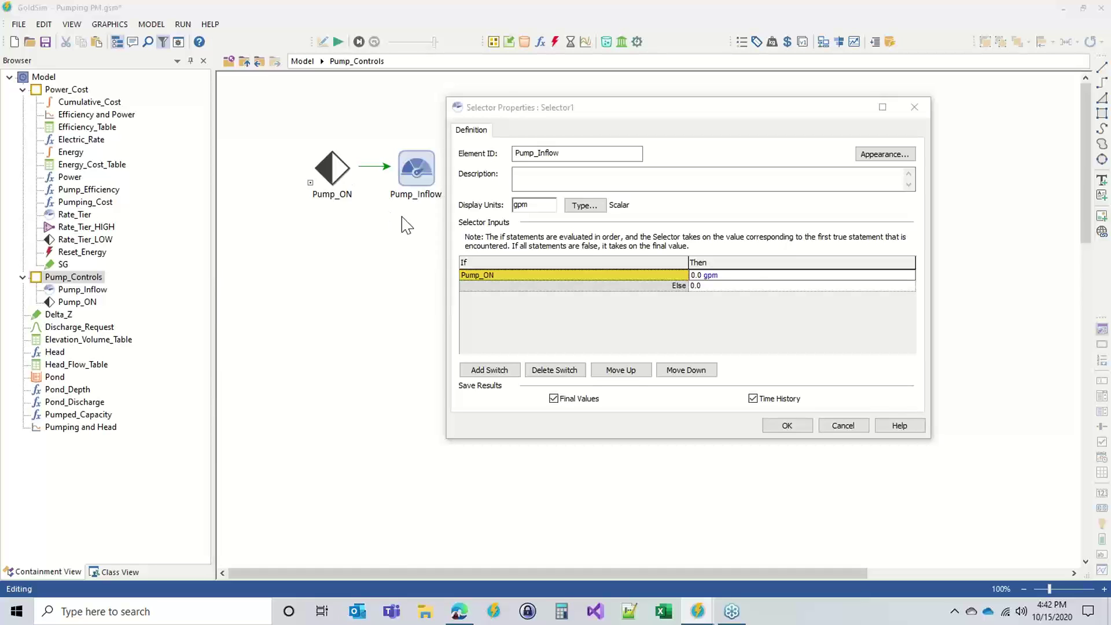
{"action": "left_click_drag", "start_coordinate": [756, 280], "coordinate": [693, 283]}
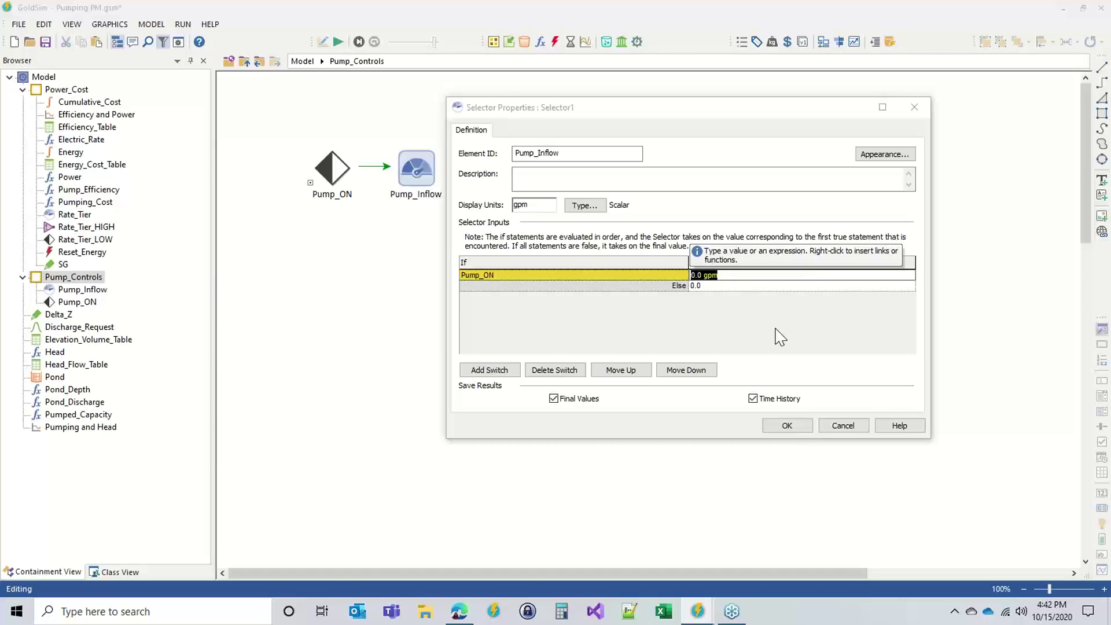
{"action": "type", "text": "pu"}
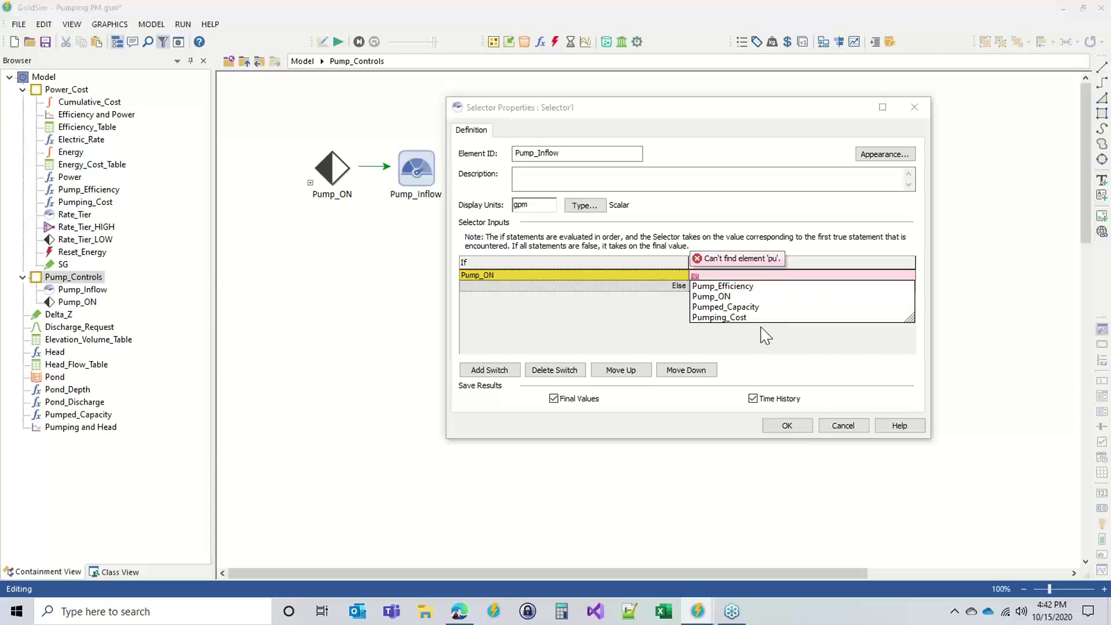
{"action": "left_click", "coordinate": [726, 307]}
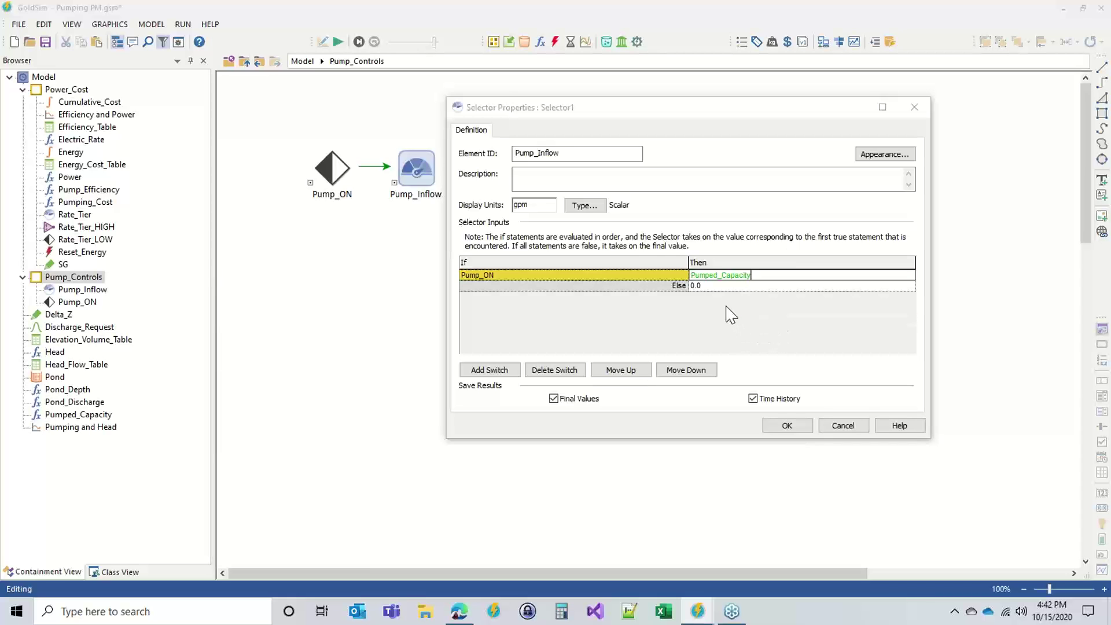
{"action": "left_click", "coordinate": [787, 425]}
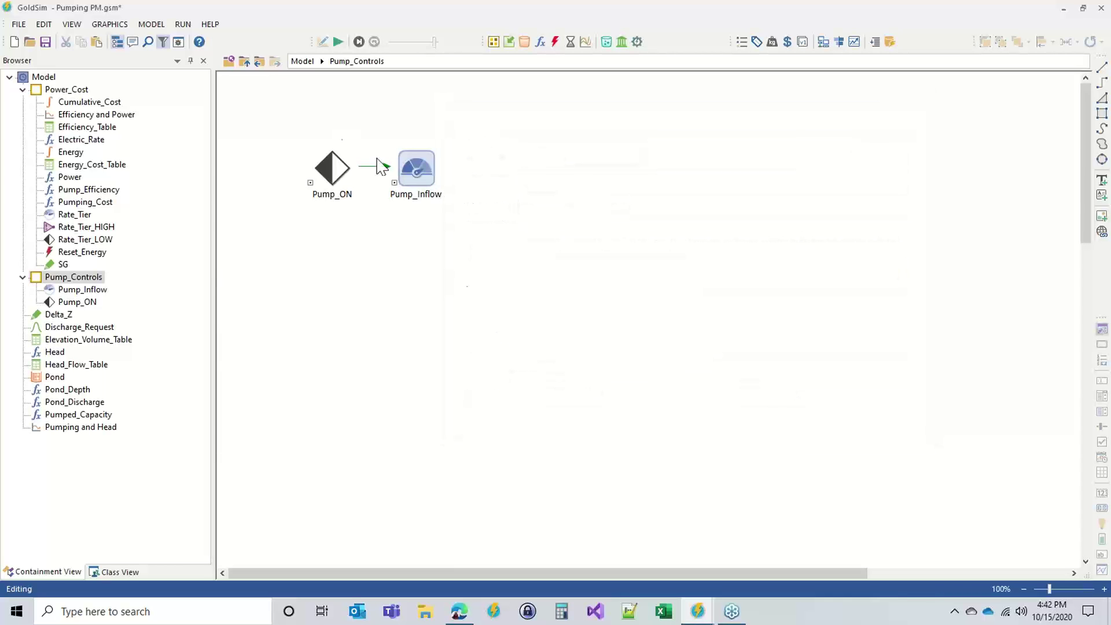
- Go back to the top level of the model and rename the Pumped_Capacity expression to Pump_Capacity
{"action": "left_click", "coordinate": [244, 61]}
{"action": "double_click", "coordinate": [280, 220]}
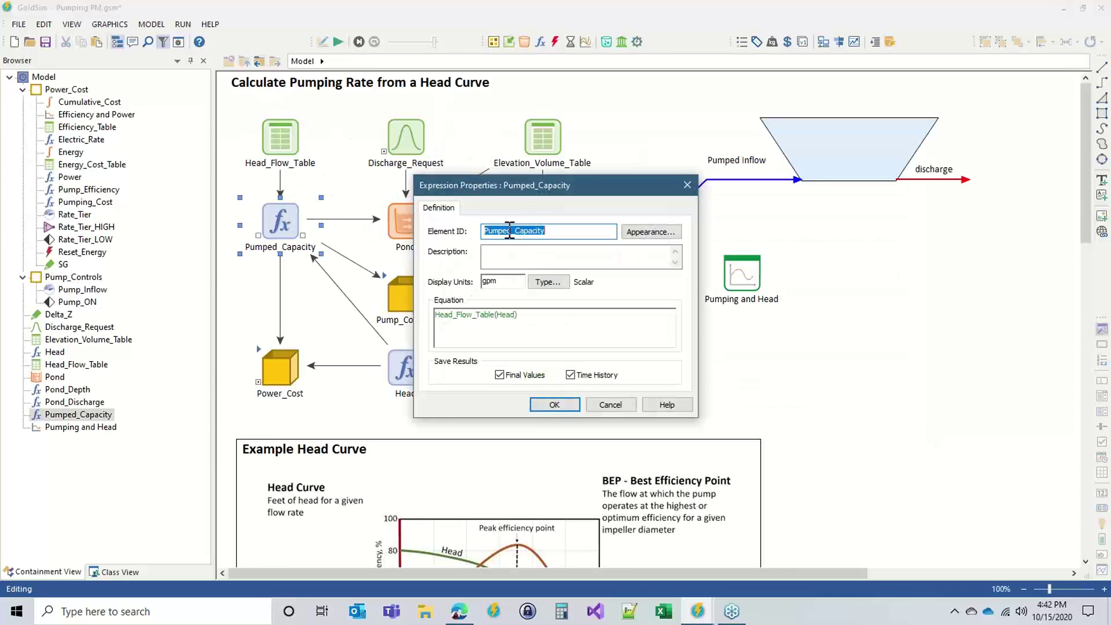
{"action": "left_click", "coordinate": [509, 230]}
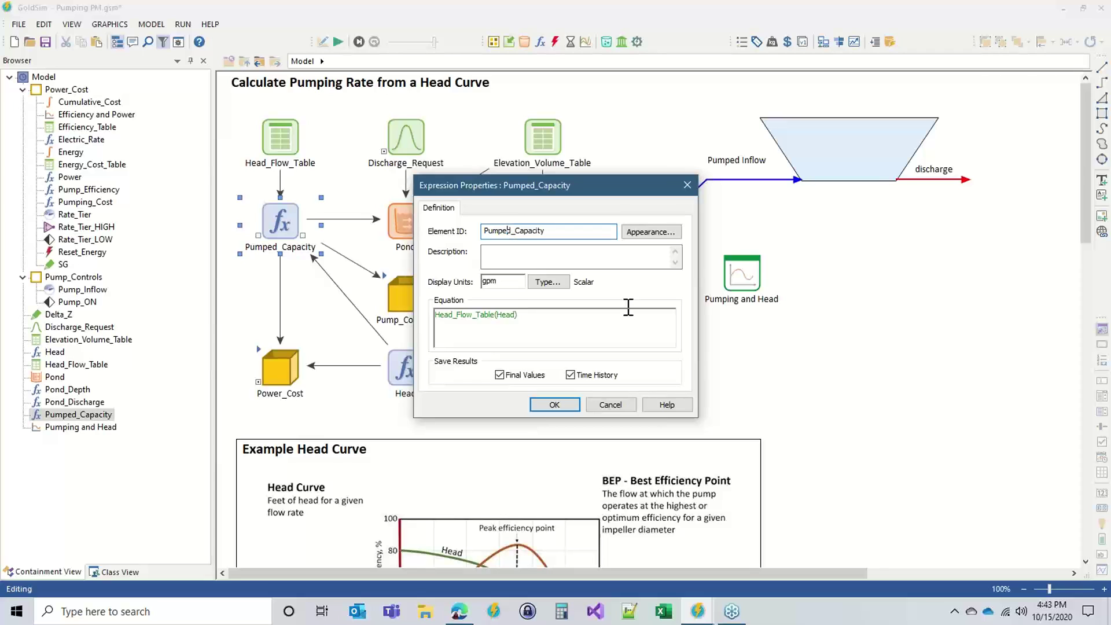
{"action": "left_click", "coordinate": [560, 404]}
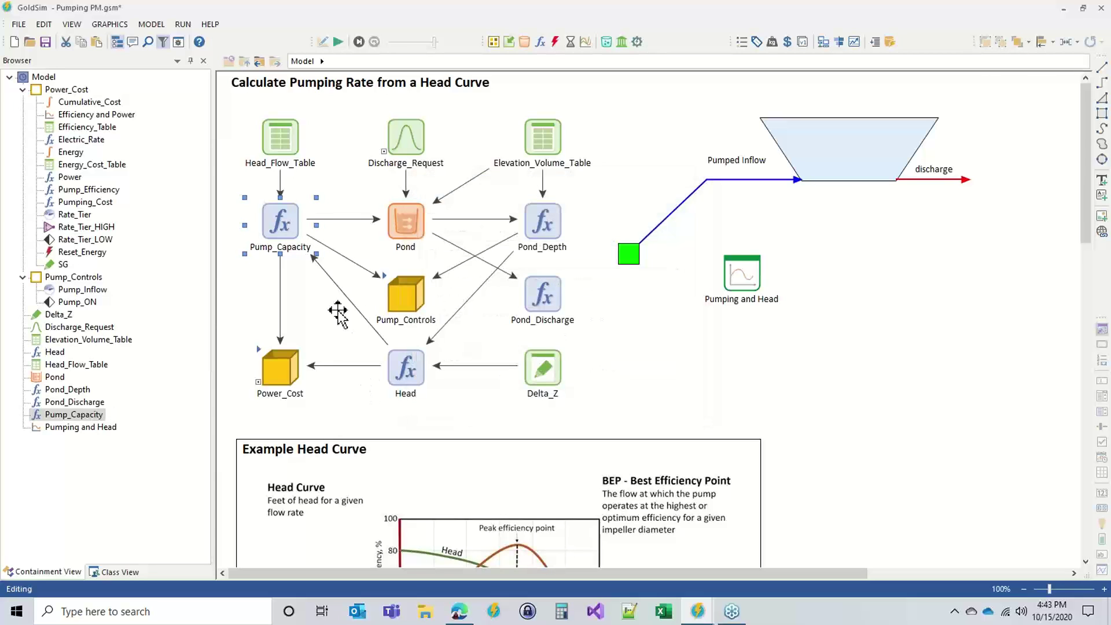
- Set the Else value of the Pump_Inflow selector in Pump_Controls to 0.0 gpm and accept the definition
{"action": "double_click", "coordinate": [393, 287]}
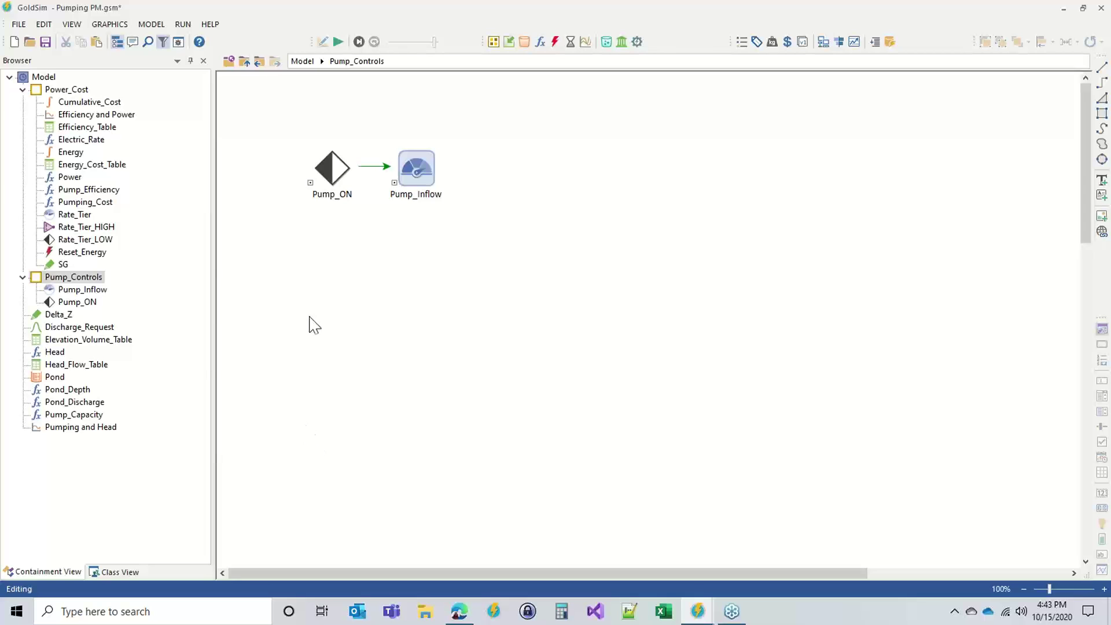
{"action": "left_click_drag", "start_coordinate": [416, 200], "coordinate": [438, 200]}
{"action": "double_click", "coordinate": [438, 199]}
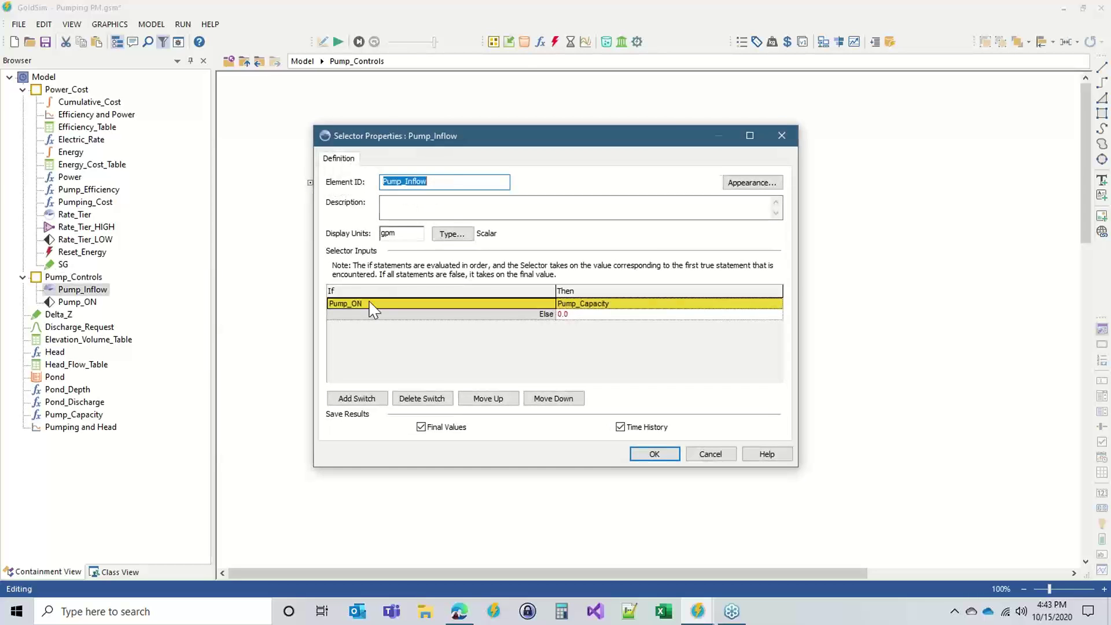
{"action": "left_click_drag", "start_coordinate": [458, 141], "coordinate": [623, 83]}
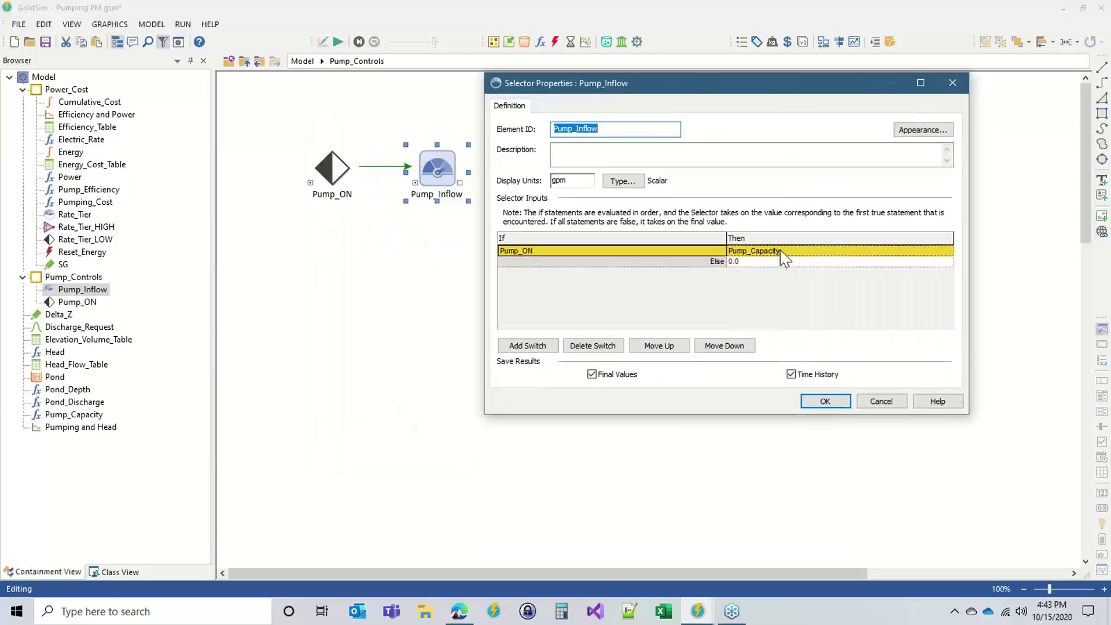
{"action": "left_click", "coordinate": [738, 262]}
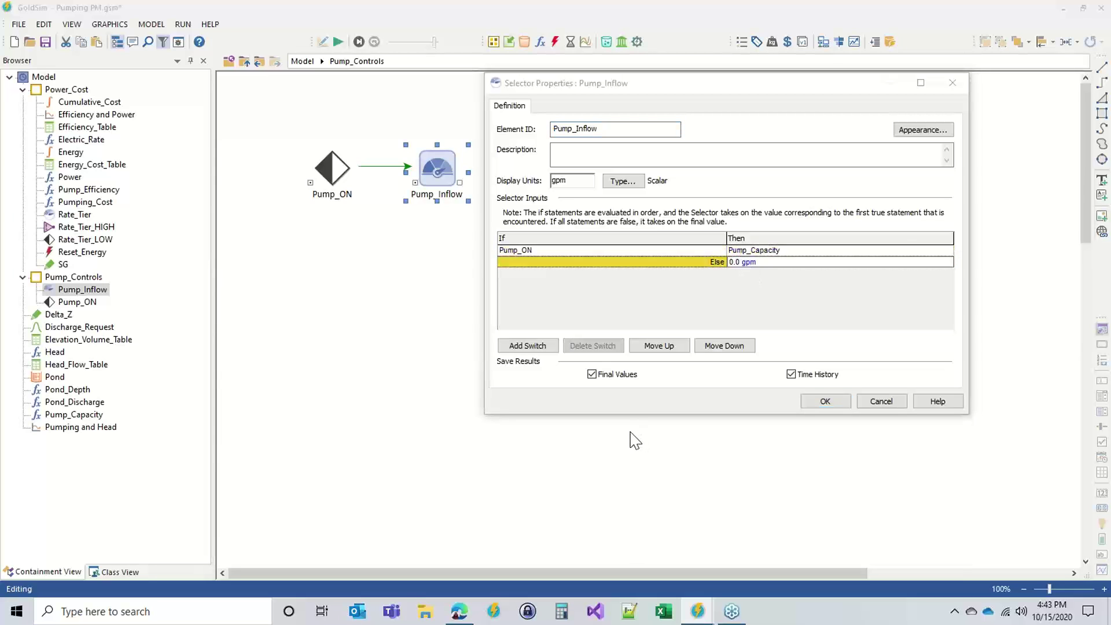
{"action": "left_click", "coordinate": [813, 400]}
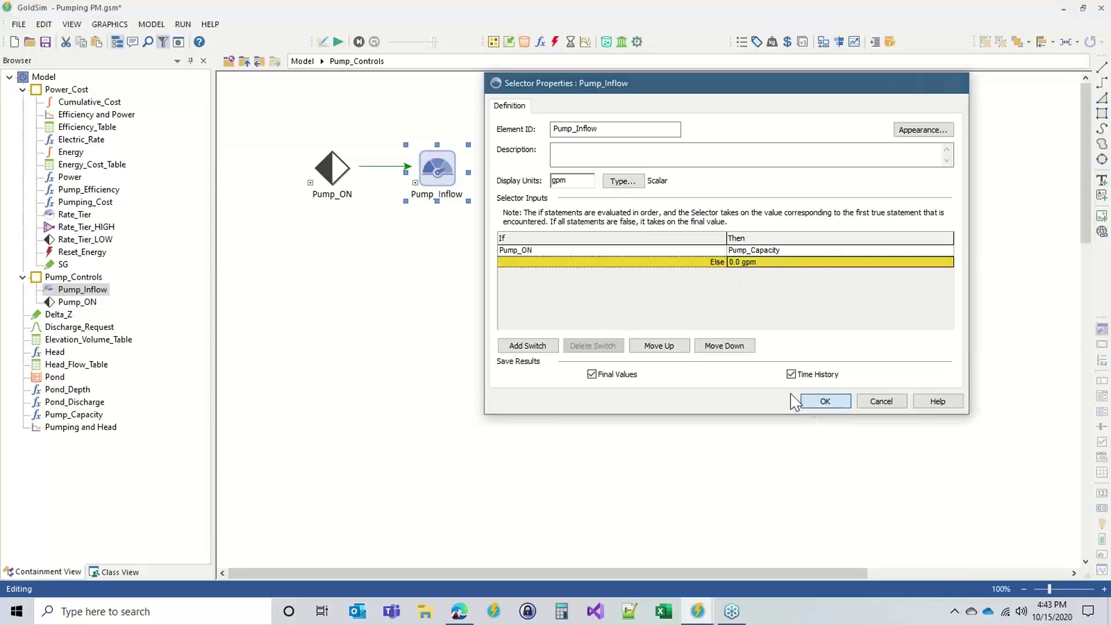
- Return to the top level of the model and replace the Pond element's inflow with Pump_Inflow
{"action": "left_click", "coordinate": [302, 61]}
{"action": "double_click", "coordinate": [405, 219]}
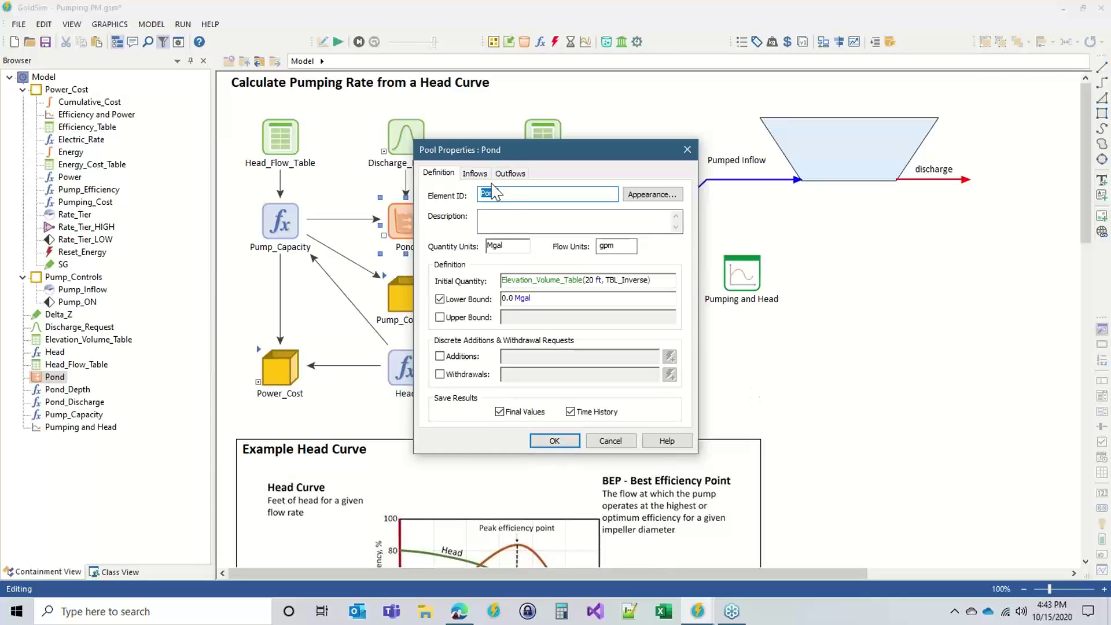
{"action": "left_click", "coordinate": [475, 173]}
{"action": "left_click", "coordinate": [485, 220]}
{"action": "double_click", "coordinate": [496, 220]}
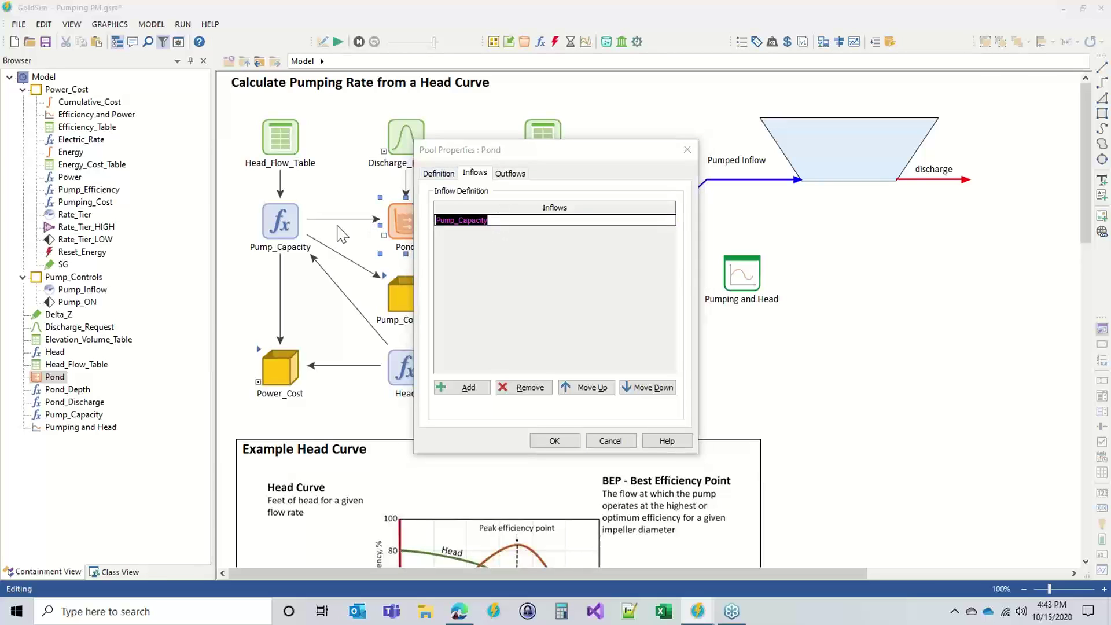
{"action": "type", "text": "pump"}
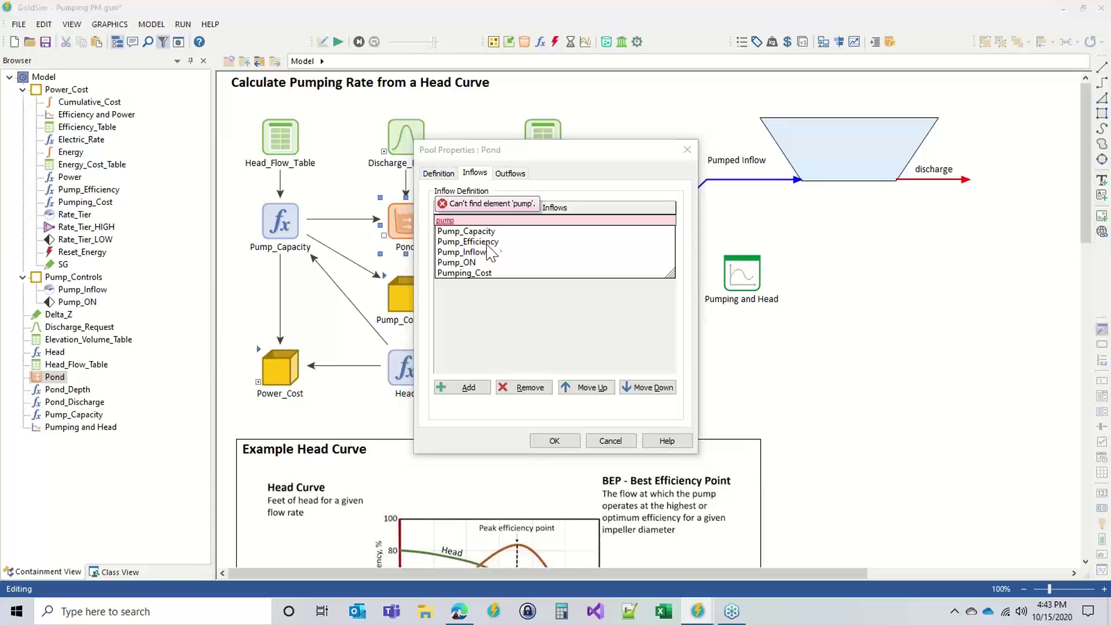
{"action": "left_click", "coordinate": [486, 251]}
{"action": "left_click", "coordinate": [557, 441]}
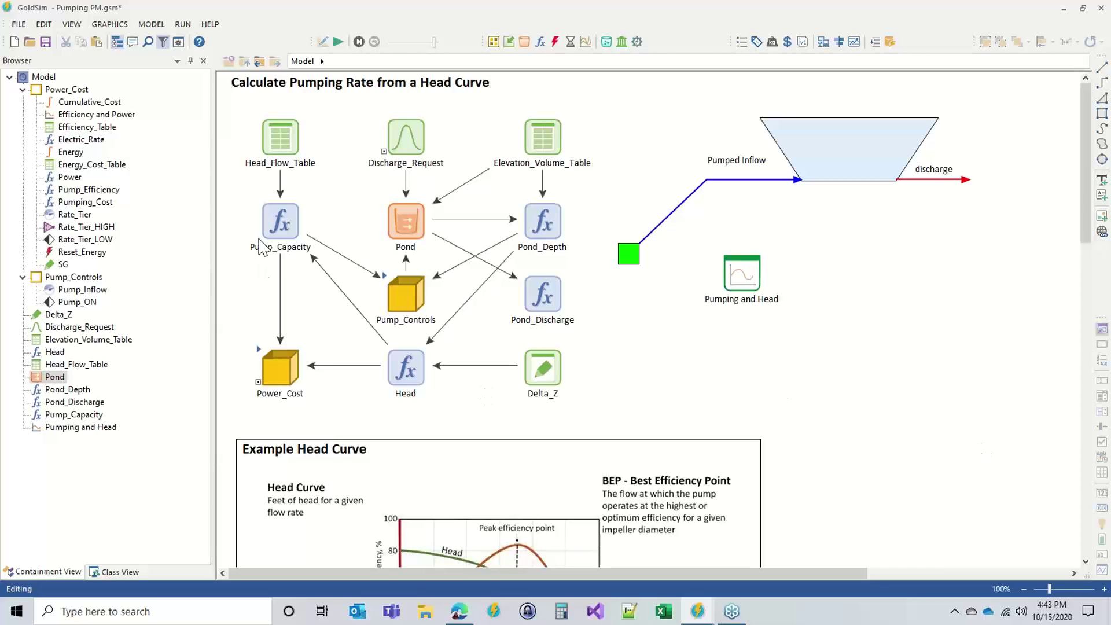
- Move Pump_Capacity into Pump_Controls and arrange that container below Head_Flow_Table, with the Pond_Depth influence arrow curved beneath Pond
{"action": "left_click_drag", "start_coordinate": [278, 218], "coordinate": [320, 226]}
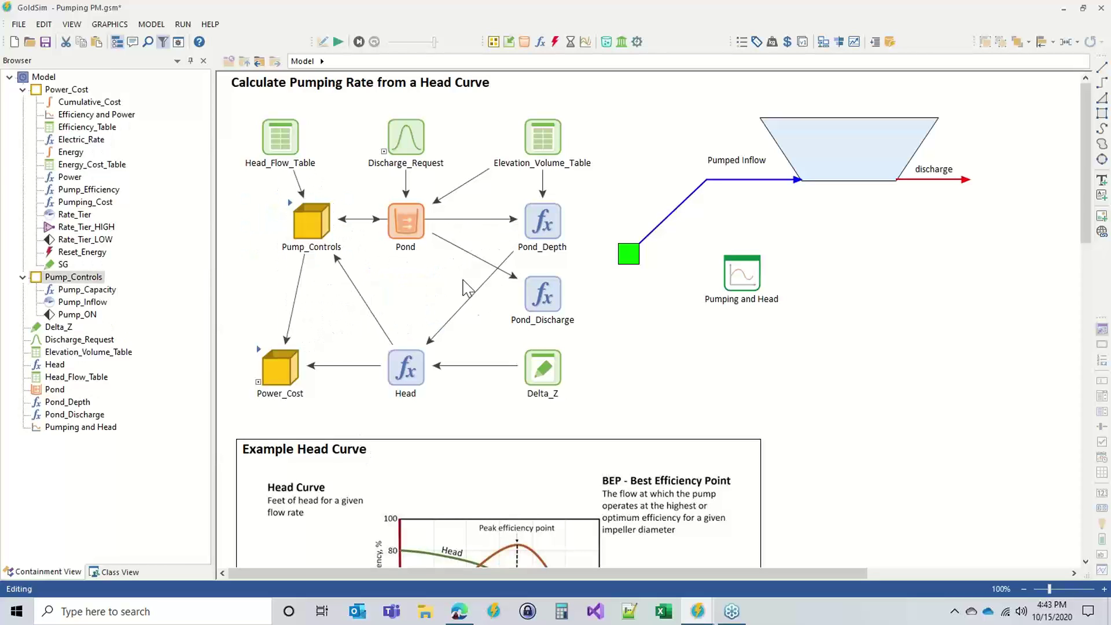
{"action": "left_click", "coordinate": [422, 221]}
{"action": "left_click_drag", "start_coordinate": [425, 271], "coordinate": [425, 271]}
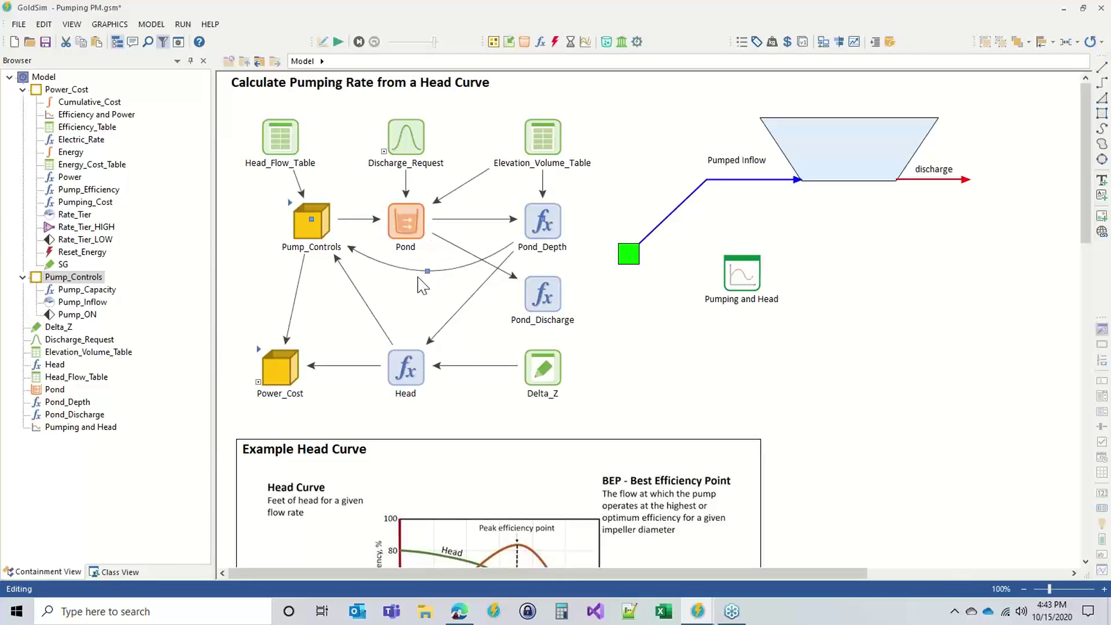
{"action": "left_click", "coordinate": [265, 312]}
{"action": "left_click_drag", "start_coordinate": [303, 226], "coordinate": [271, 227]}
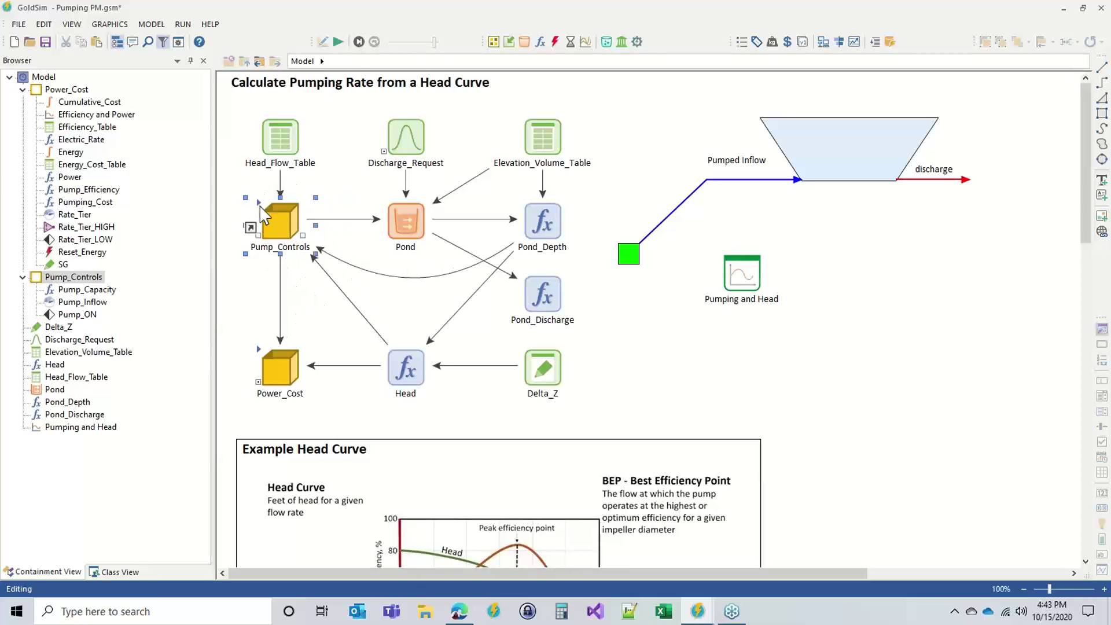
- Inside Pump_Controls, place Pump_Capacity beside Pump_ON and Pump_Inflow centred below the two
{"action": "left_click", "coordinate": [259, 205]}
{"action": "left_click_drag", "start_coordinate": [277, 221], "coordinate": [555, 136]}
{"action": "left_click_drag", "start_coordinate": [437, 170], "coordinate": [437, 286]}
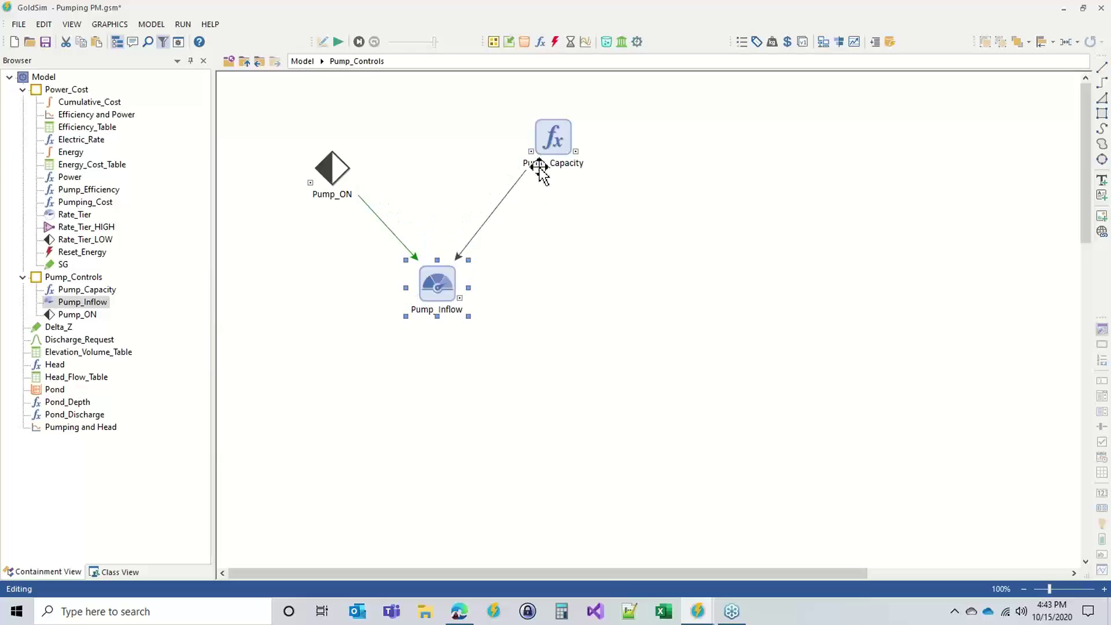
{"action": "left_click_drag", "start_coordinate": [537, 166], "coordinate": [440, 171]}
{"action": "left_click_drag", "start_coordinate": [438, 277], "coordinate": [406, 259]}
- Run the simulation from the top level and examine inflow, outflow and head in the Pumping and Head chart
{"action": "left_click", "coordinate": [243, 61]}
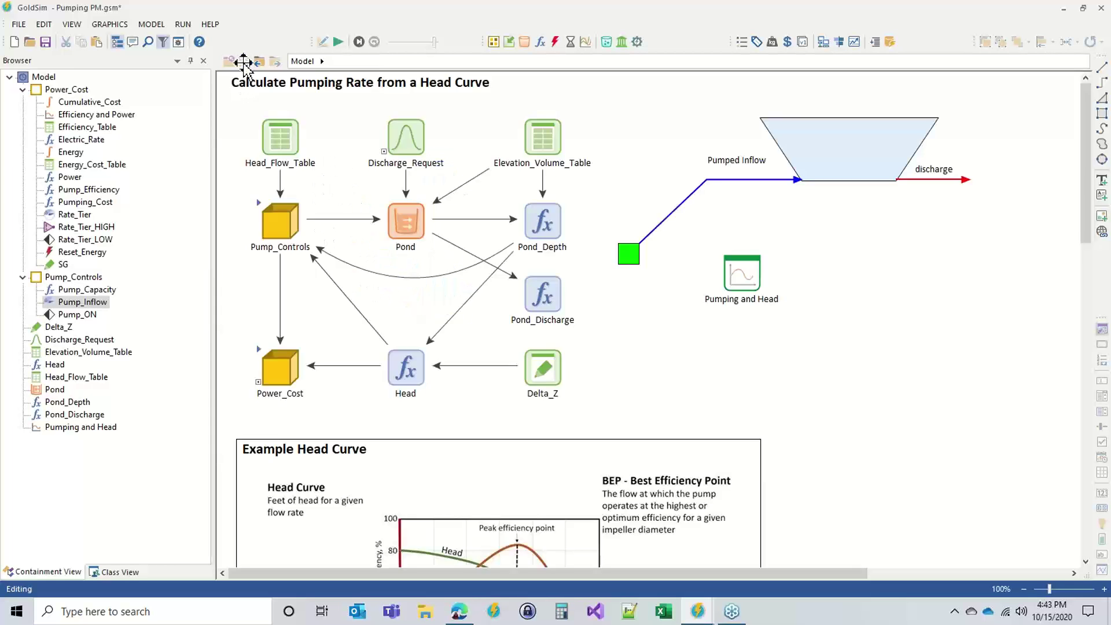
{"action": "key", "text": "F5"}
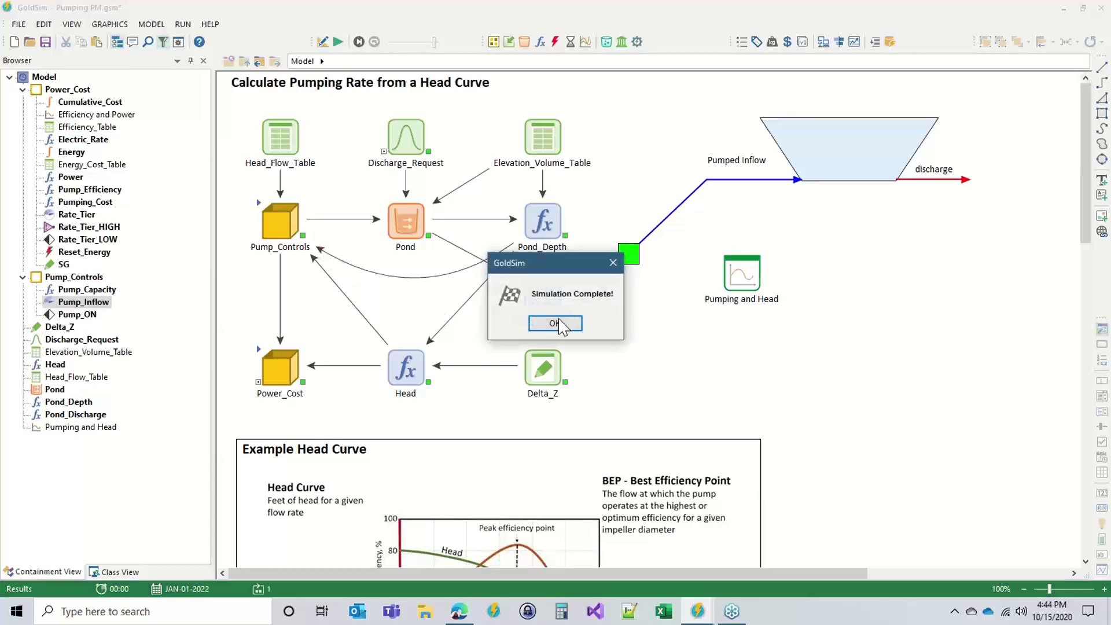
{"action": "left_click", "coordinate": [554, 323]}
{"action": "double_click", "coordinate": [741, 275]}
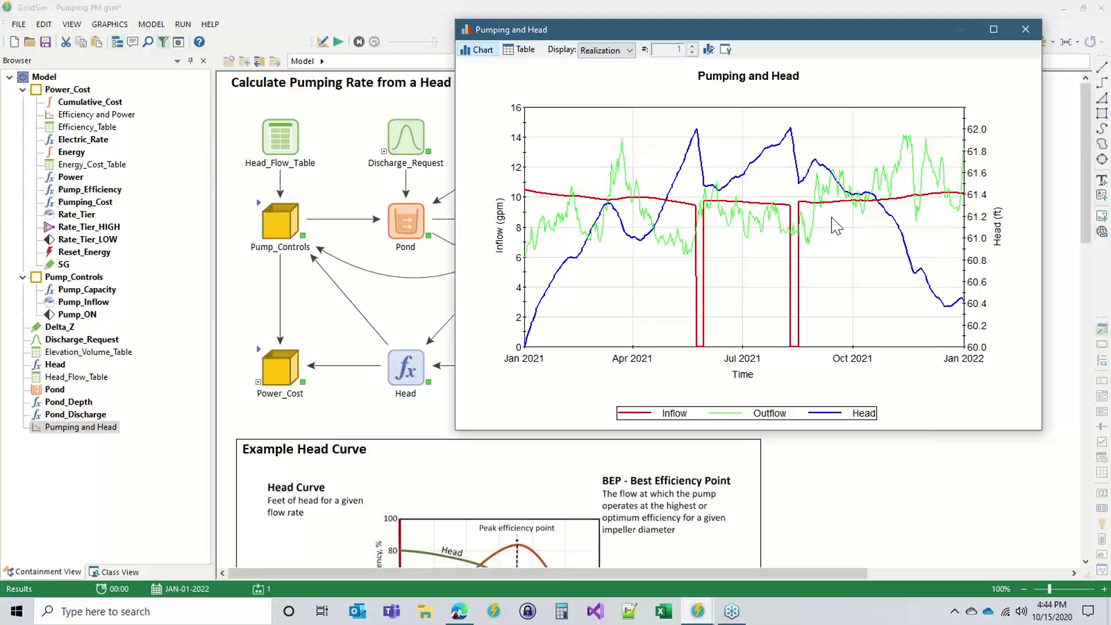
{"action": "mouse_move", "coordinate": [755, 199]}
{"action": "mouse_move", "coordinate": [703, 354]}
{"action": "mouse_move", "coordinate": [707, 203]}
{"action": "left_click", "coordinate": [1025, 29]}
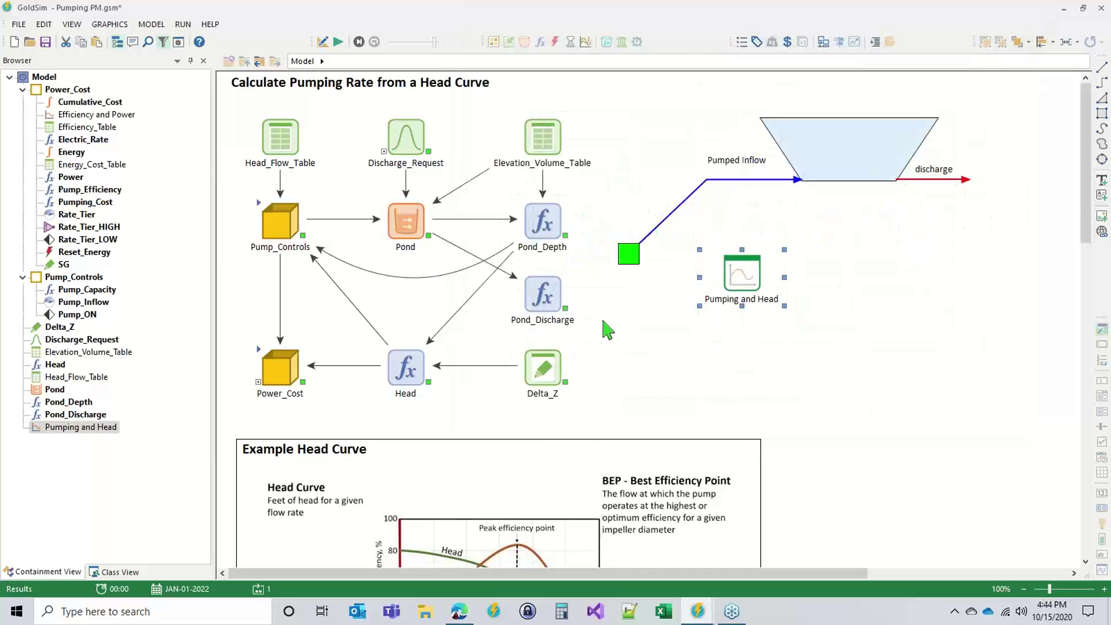
- Return the model to edit mode and lower the Pond_Depth threshold in Pump_ON's trigger for TRUE
{"action": "key", "text": "F4"}
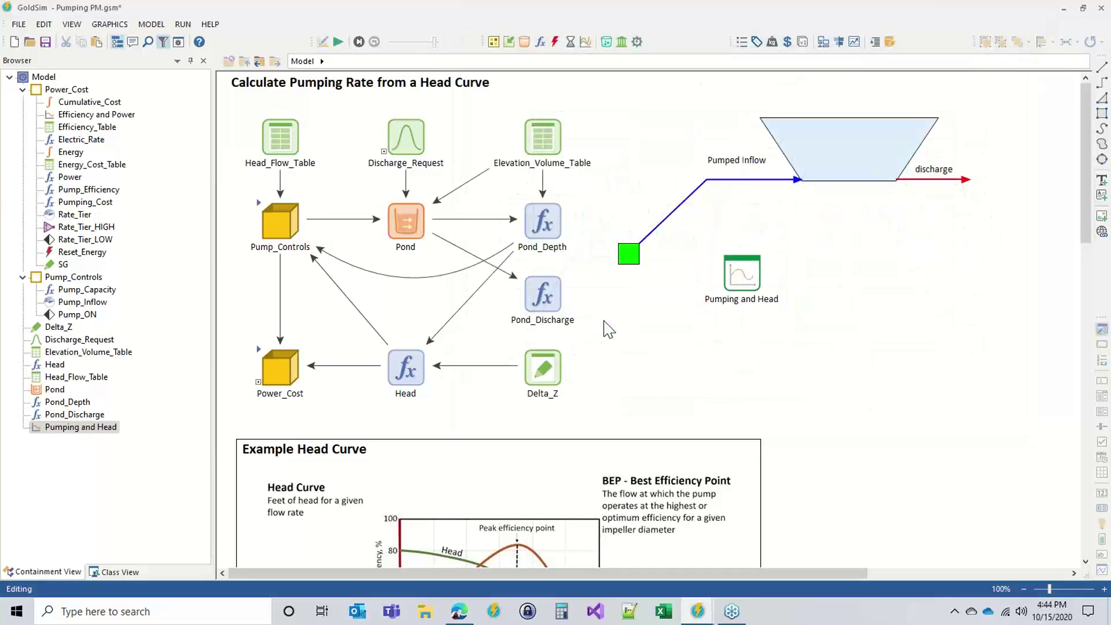
{"action": "double_click", "coordinate": [265, 212]}
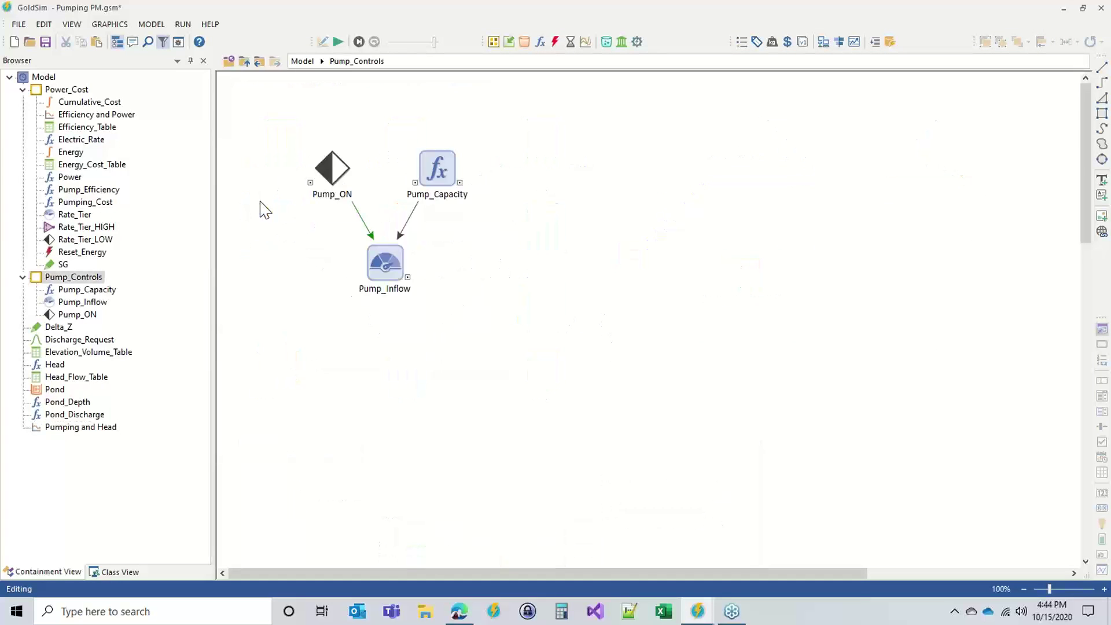
{"action": "double_click", "coordinate": [332, 168]}
{"action": "left_click", "coordinate": [635, 315]}
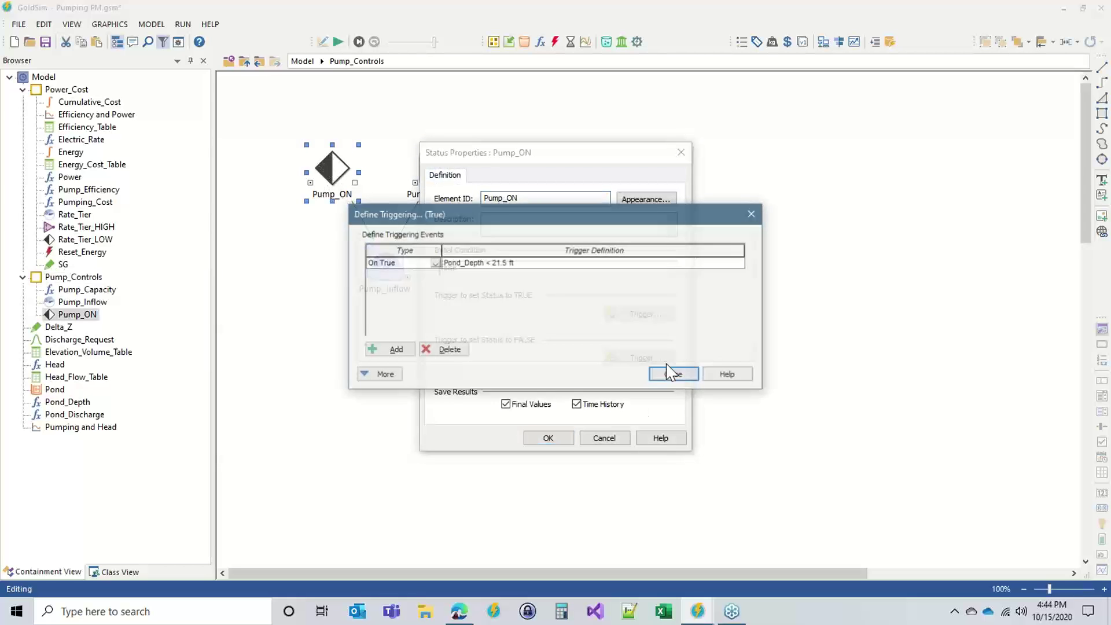
{"action": "left_click", "coordinate": [506, 263]}
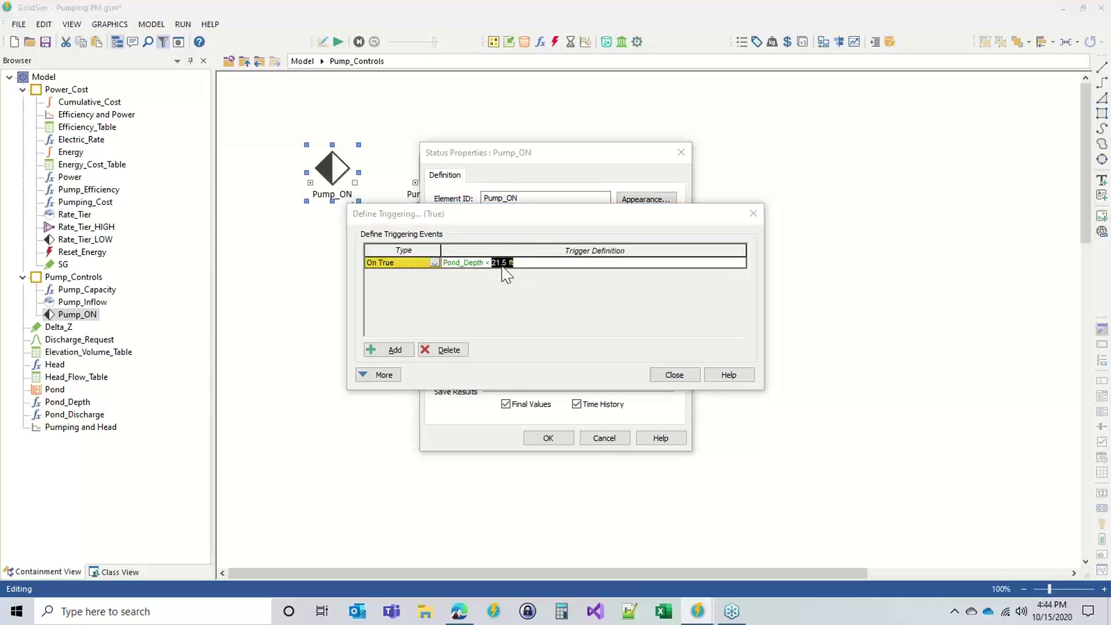
{"action": "left_click", "coordinate": [501, 265]}
{"action": "left_click", "coordinate": [674, 375]}
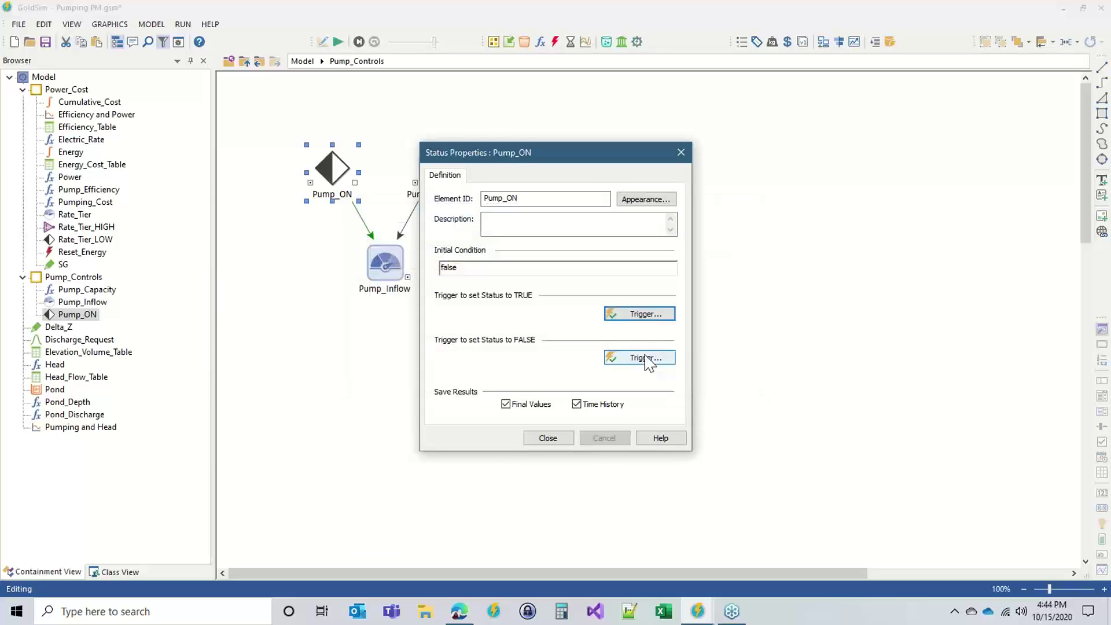
{"action": "left_click", "coordinate": [549, 438]}
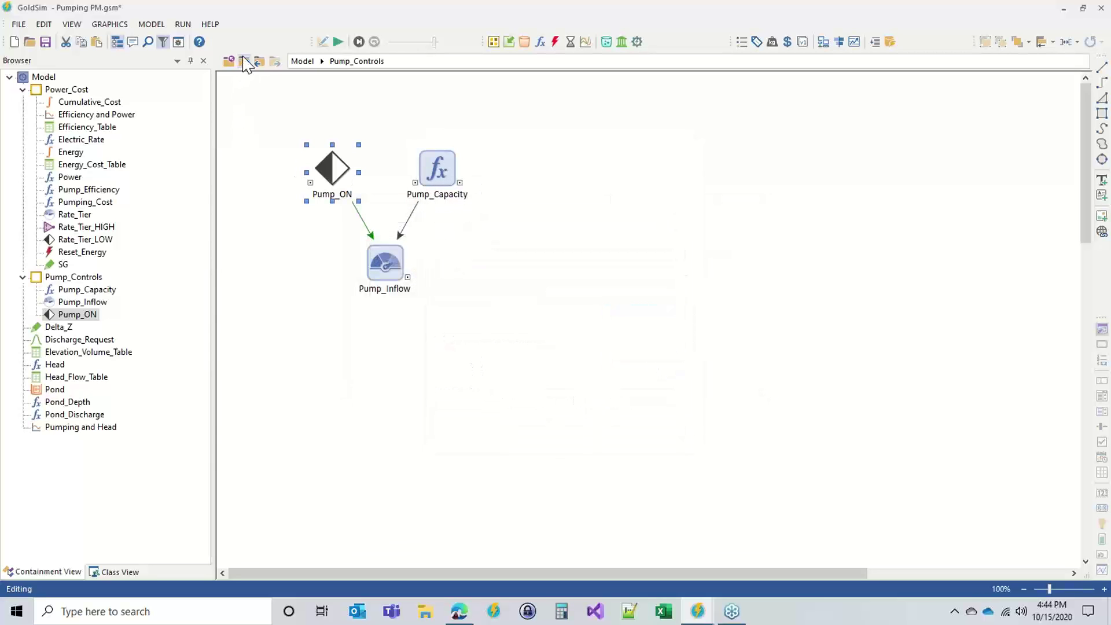
- Rerun the simulation from the top level and display the Pumping and Head chart
{"action": "left_click", "coordinate": [243, 61]}
{"action": "left_click", "coordinate": [338, 42]}
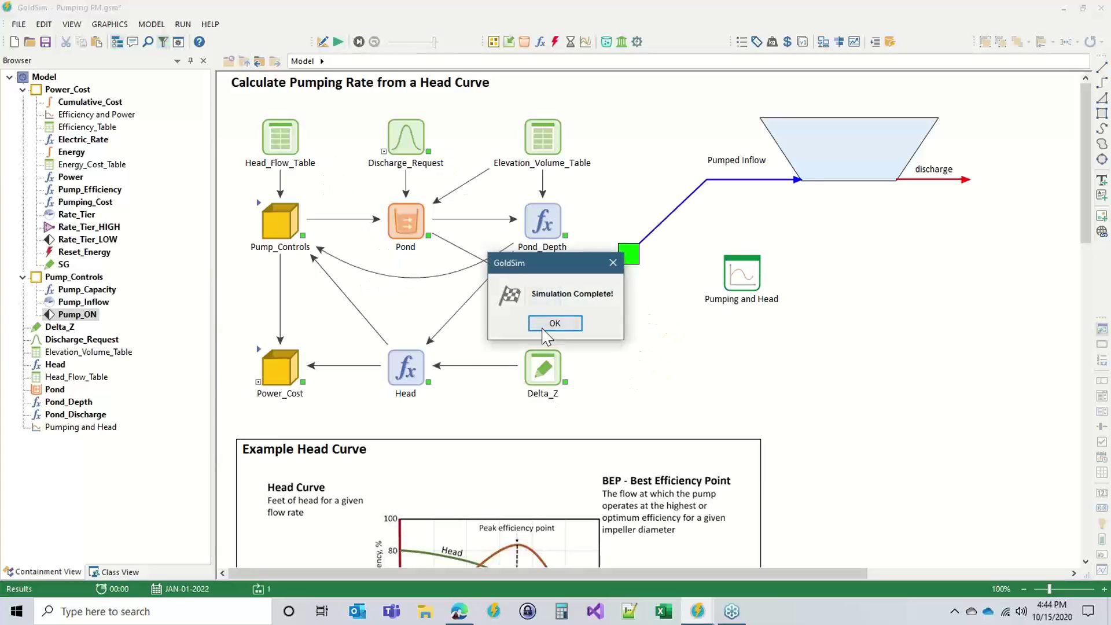
{"action": "left_click", "coordinate": [556, 324]}
{"action": "double_click", "coordinate": [741, 275]}
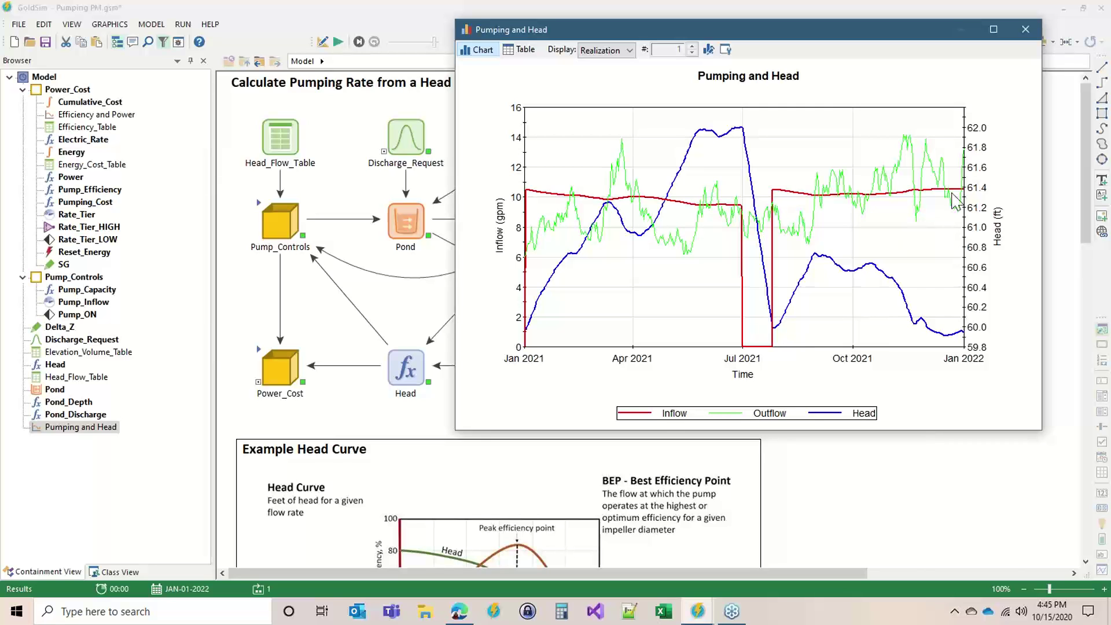
- Replace the Head result with Pond_Depth in the Pumping and Head chart, review the plot and close it
{"action": "left_click", "coordinate": [728, 51]}
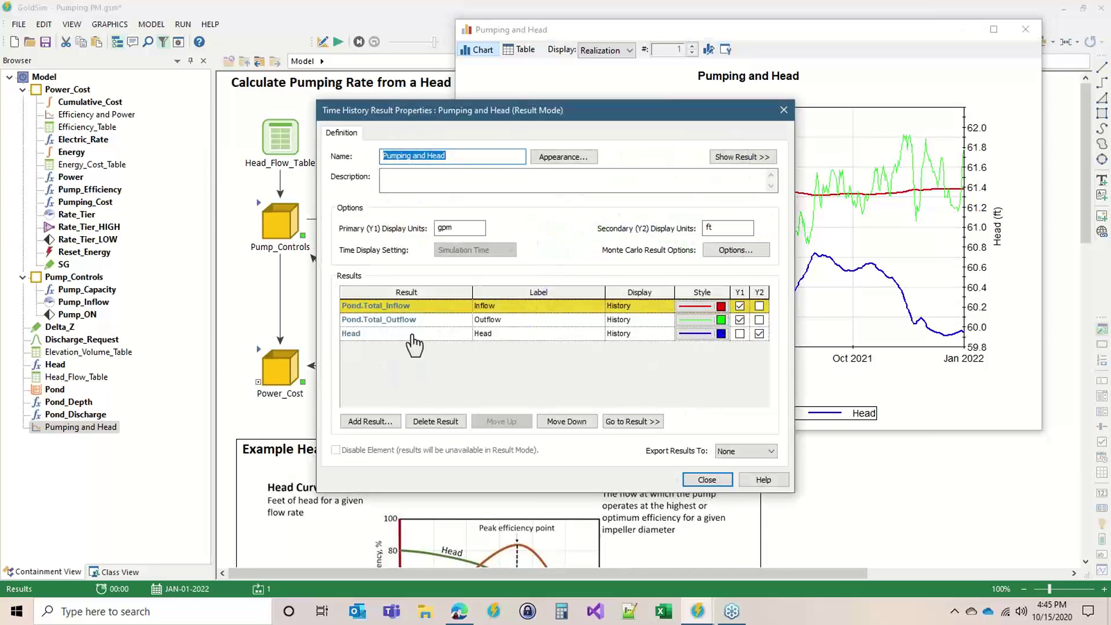
{"action": "left_click", "coordinate": [354, 334]}
{"action": "left_click", "coordinate": [435, 421]}
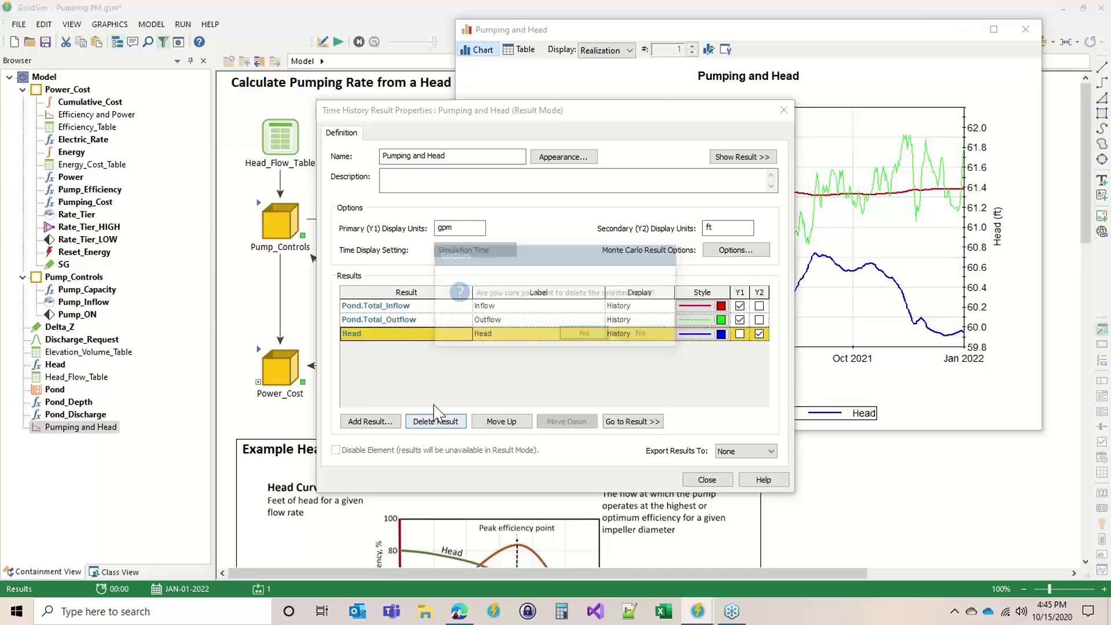
{"action": "left_click", "coordinate": [580, 336]}
{"action": "left_click", "coordinate": [381, 423]}
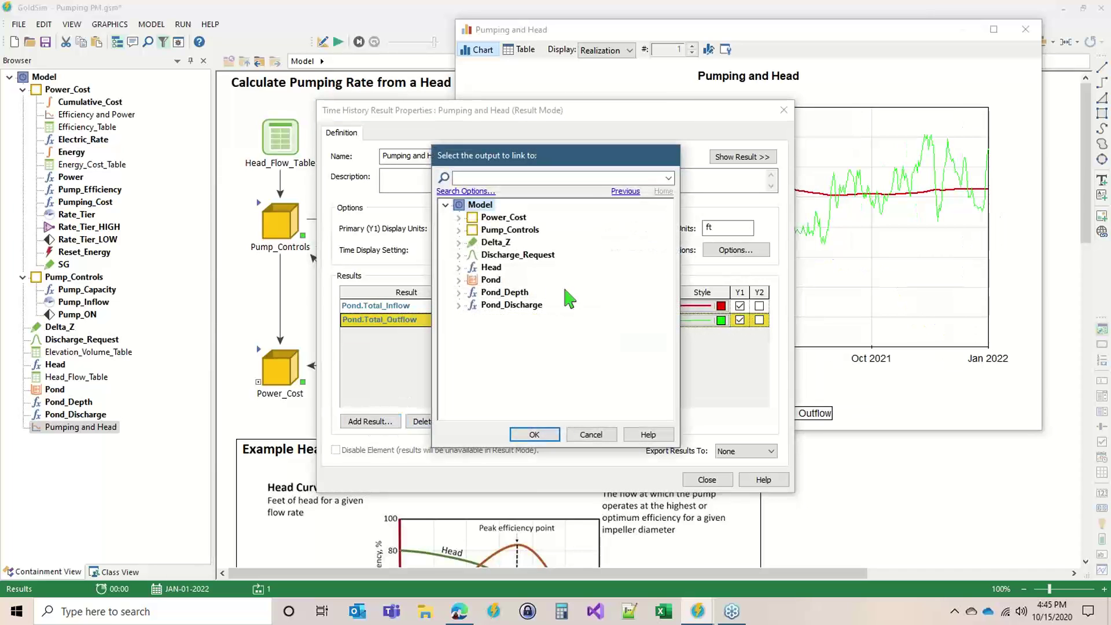
{"action": "double_click", "coordinate": [495, 294]}
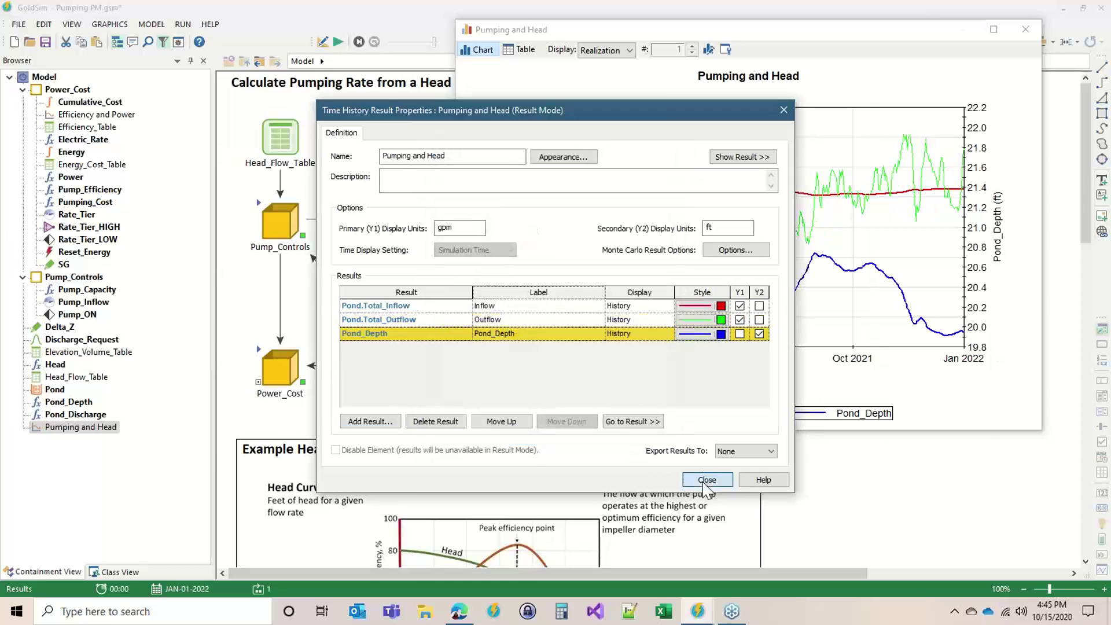
{"action": "left_click", "coordinate": [707, 480]}
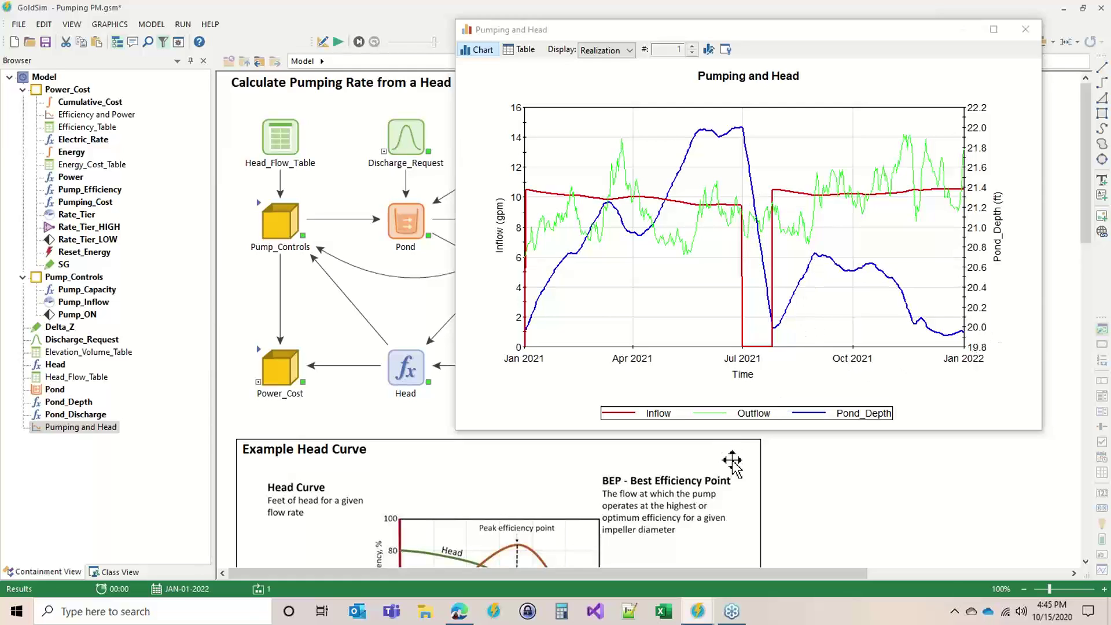
{"action": "left_click", "coordinate": [1025, 29]}
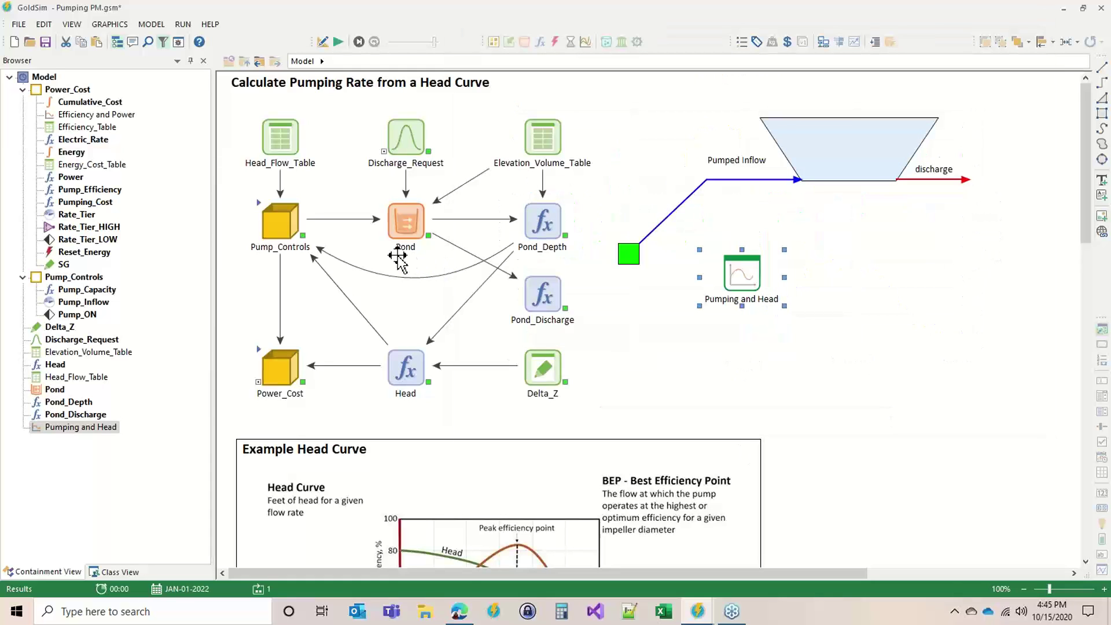
- Open the Power_Cost container and examine the time history result of Pump_Efficiency
{"action": "double_click", "coordinate": [267, 358]}
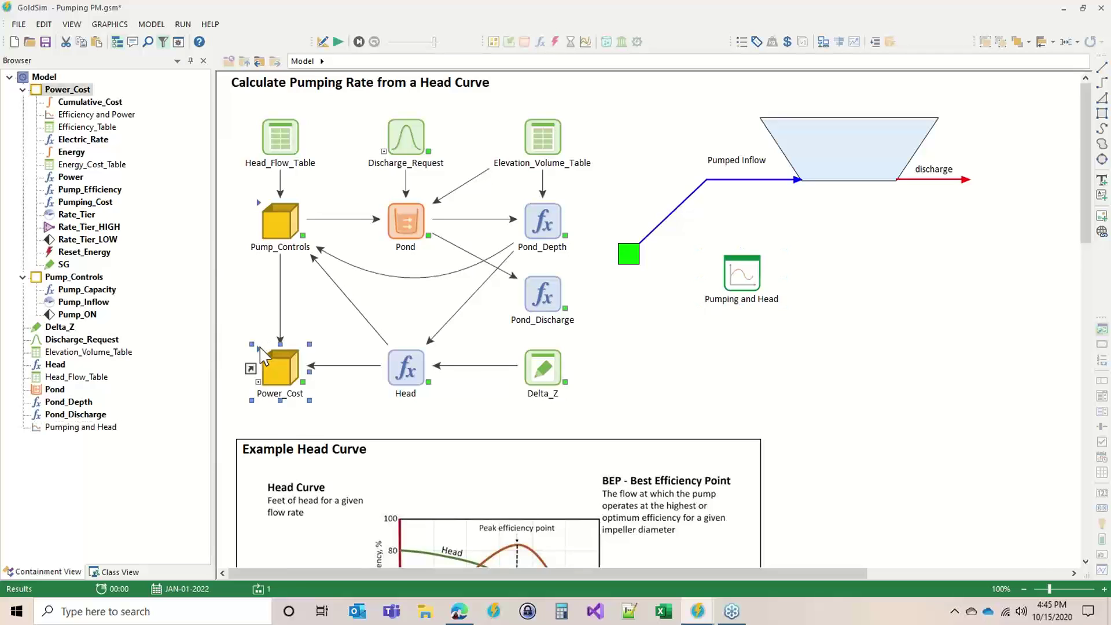
{"action": "right_click", "coordinate": [279, 231]}
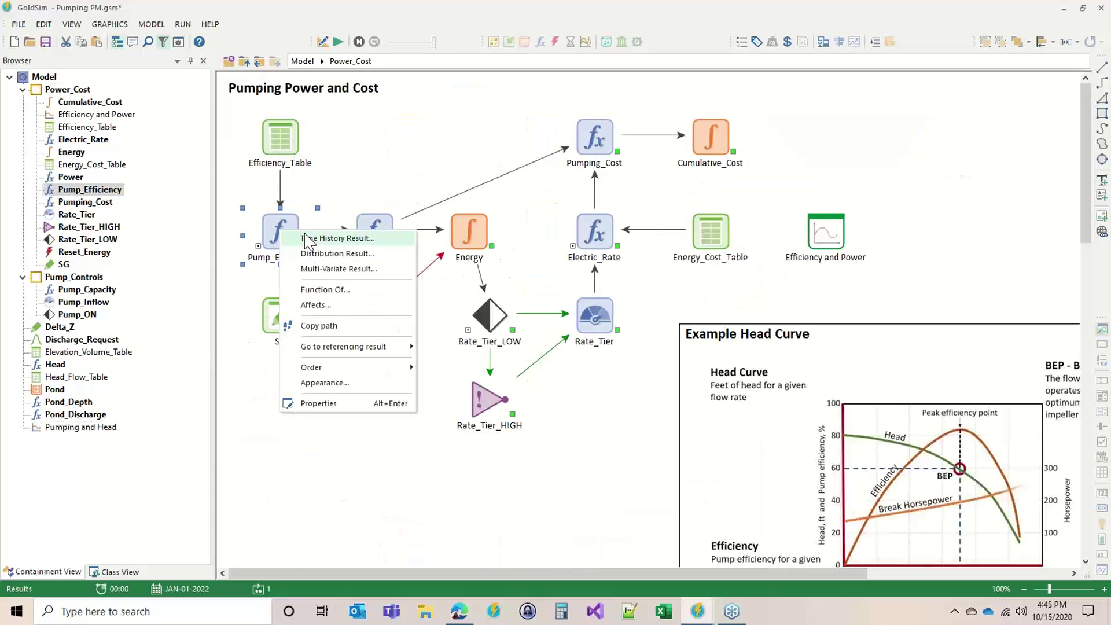
{"action": "left_click", "coordinate": [315, 240]}
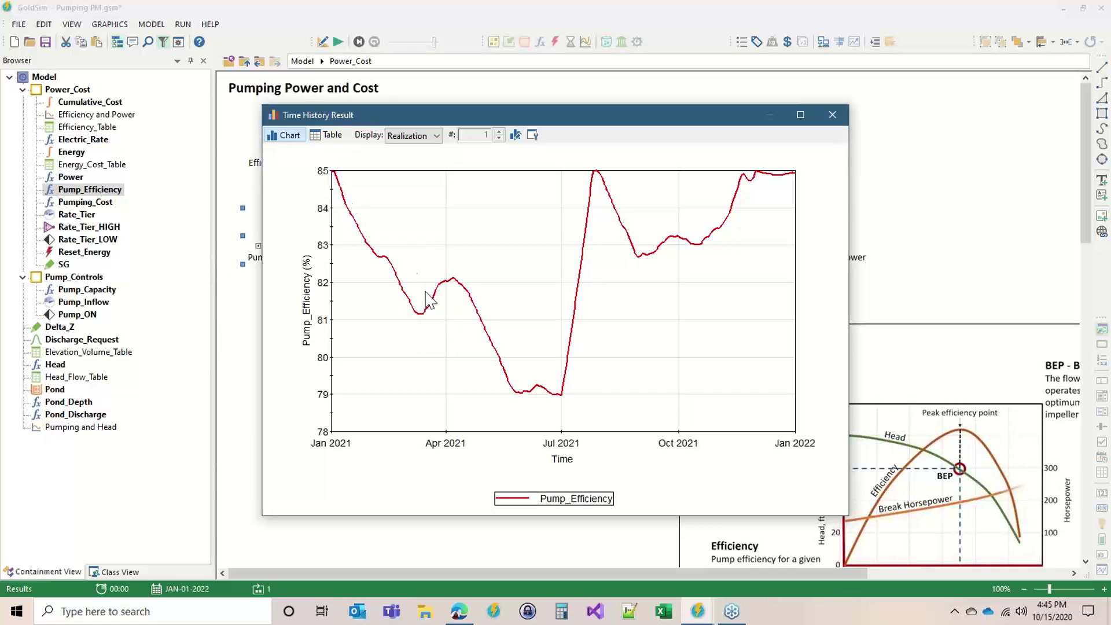
{"action": "left_click", "coordinate": [832, 114]}
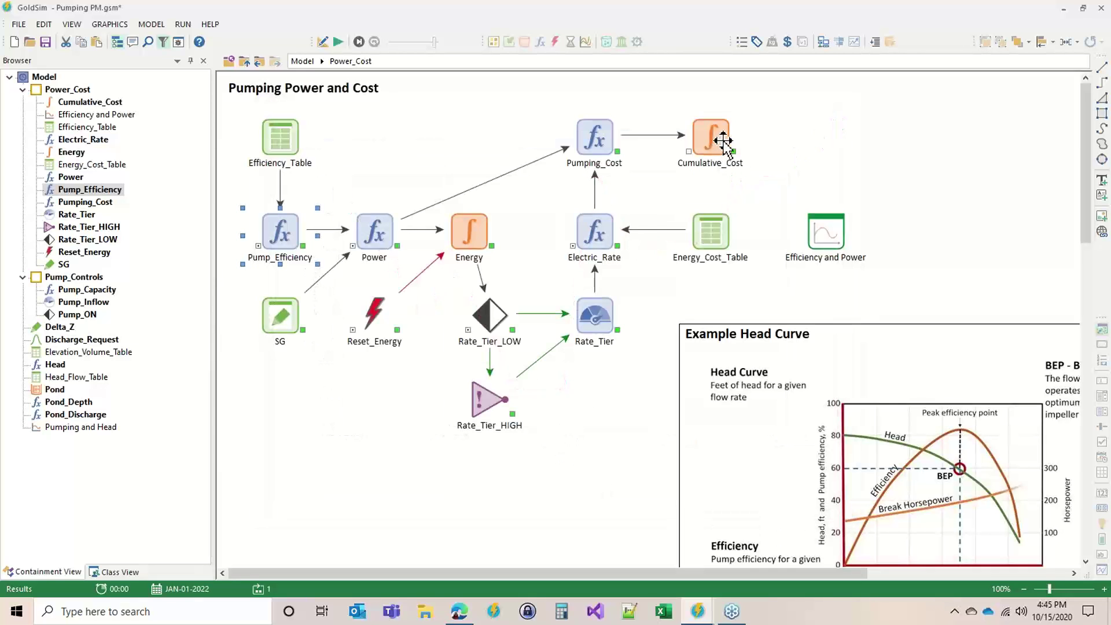
- Display the time history result of Pumping_Cost in the Power_Cost container and close the chart
{"action": "mouse_move", "coordinate": [723, 141]}
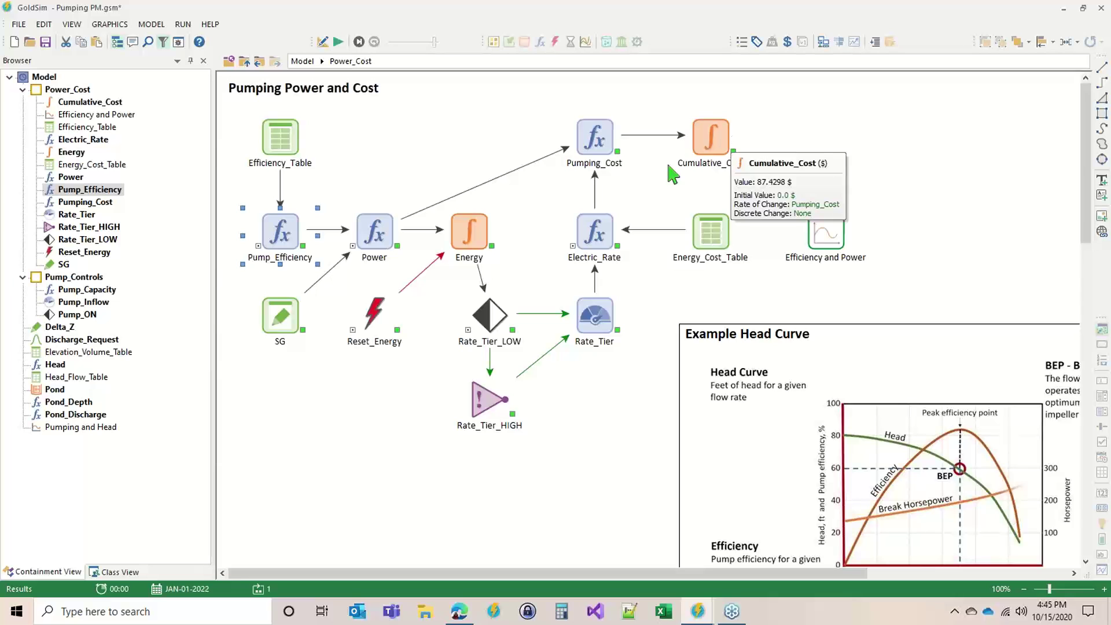
{"action": "right_click", "coordinate": [608, 142]}
{"action": "left_click", "coordinate": [645, 141]}
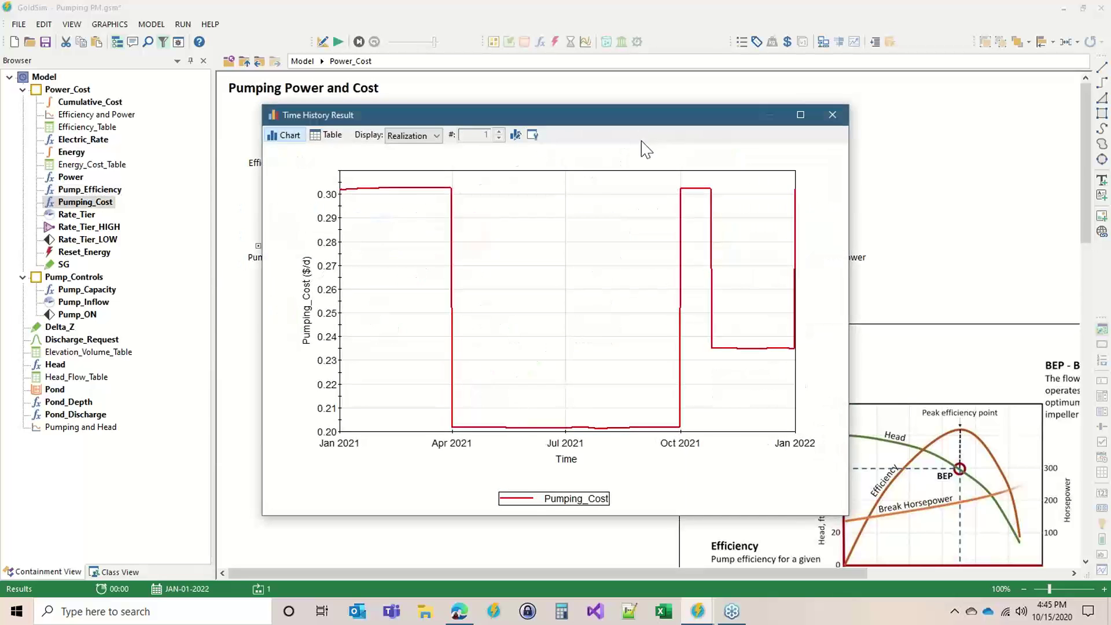
{"action": "left_click", "coordinate": [833, 116]}
- Examine the time history result of Cumulative_Cost and close the chart
{"action": "right_click", "coordinate": [712, 128]}
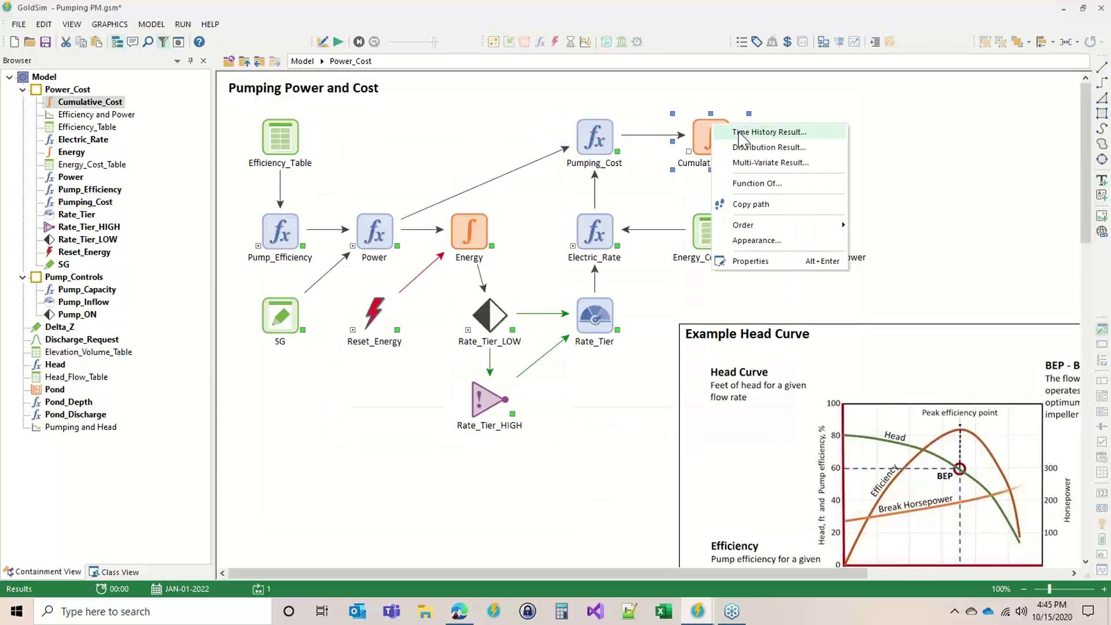
{"action": "left_click", "coordinate": [743, 138]}
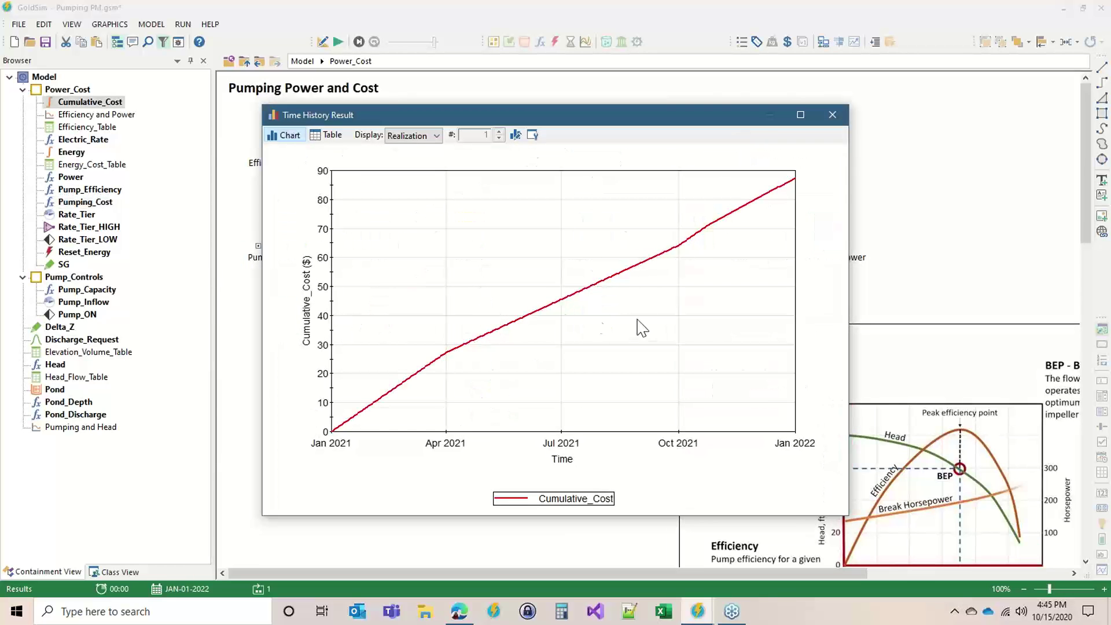
{"action": "left_click_drag", "start_coordinate": [501, 123], "coordinate": [676, 107]}
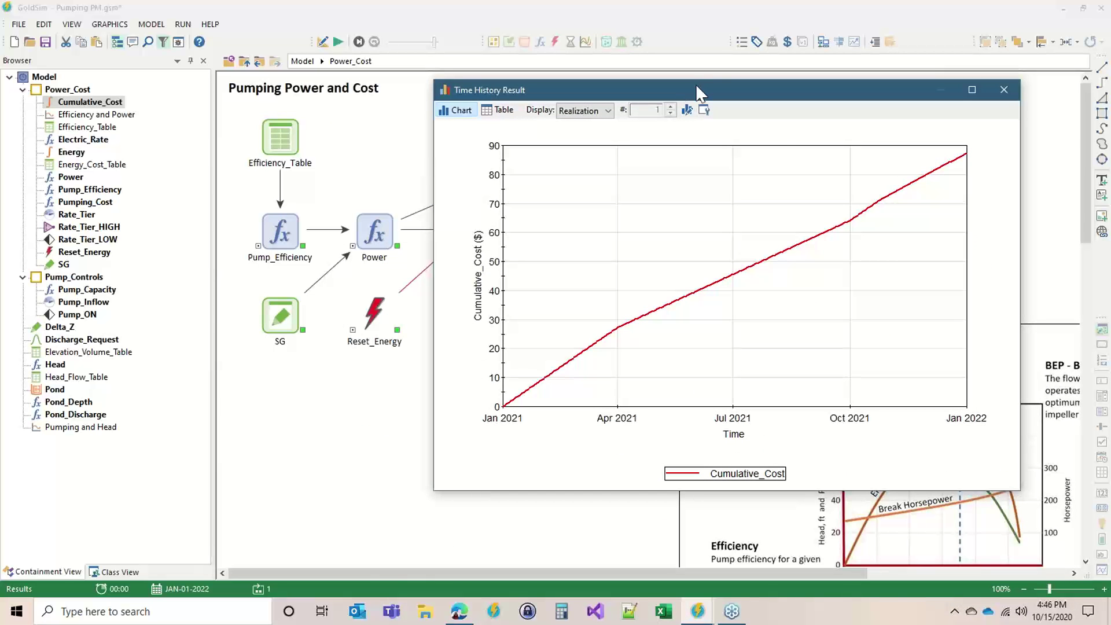
{"action": "left_click", "coordinate": [1004, 90]}
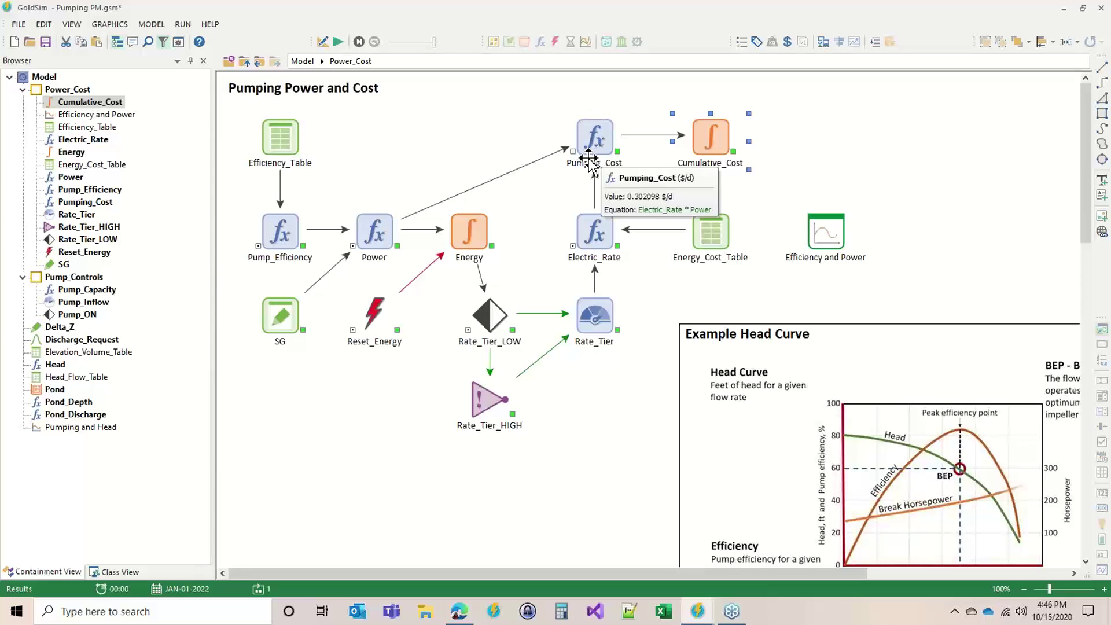
- Shift Energy into line above Rate_Tier_LOW and move Pump_Inflow slightly down inside the Pump_Controls container
{"action": "left_click", "coordinate": [472, 238]}
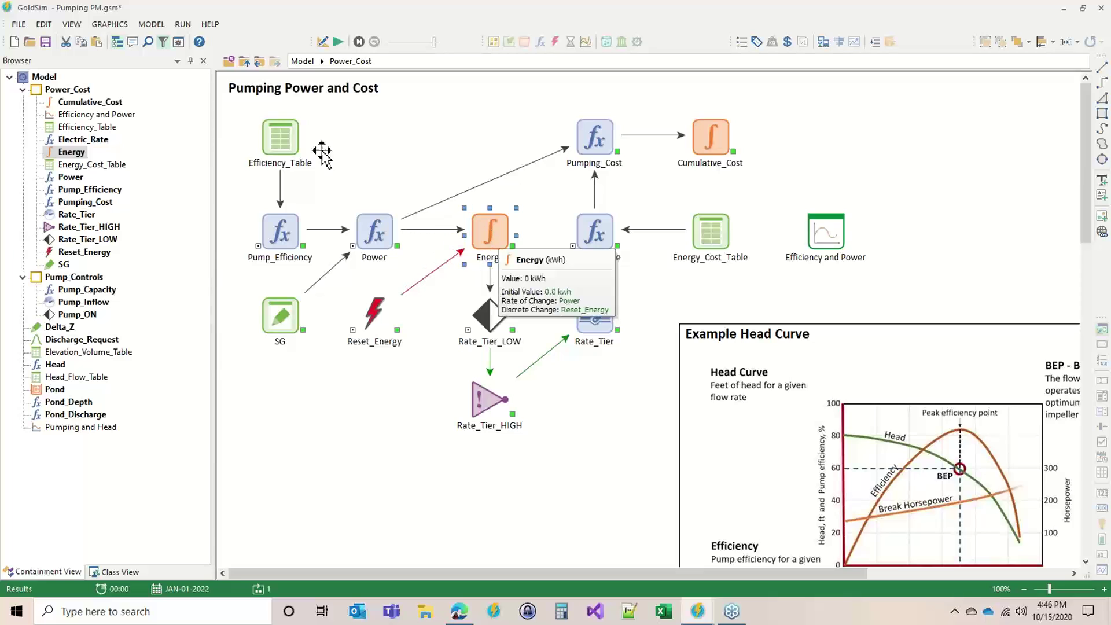
{"action": "left_click", "coordinate": [244, 60]}
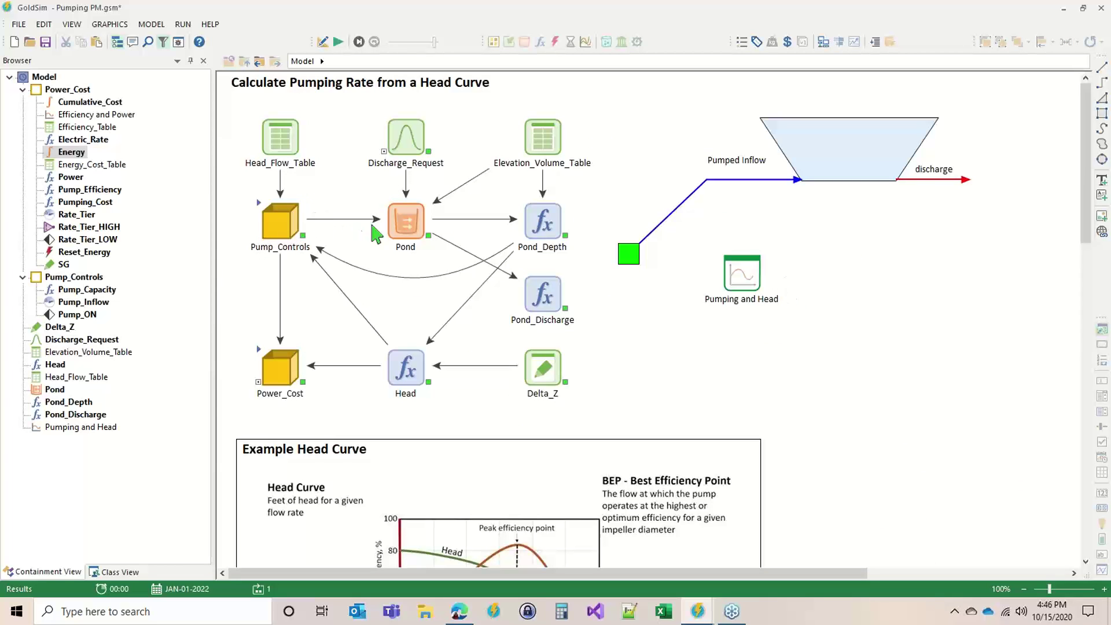
{"action": "mouse_move", "coordinate": [391, 222]}
{"action": "double_click", "coordinate": [262, 200]}
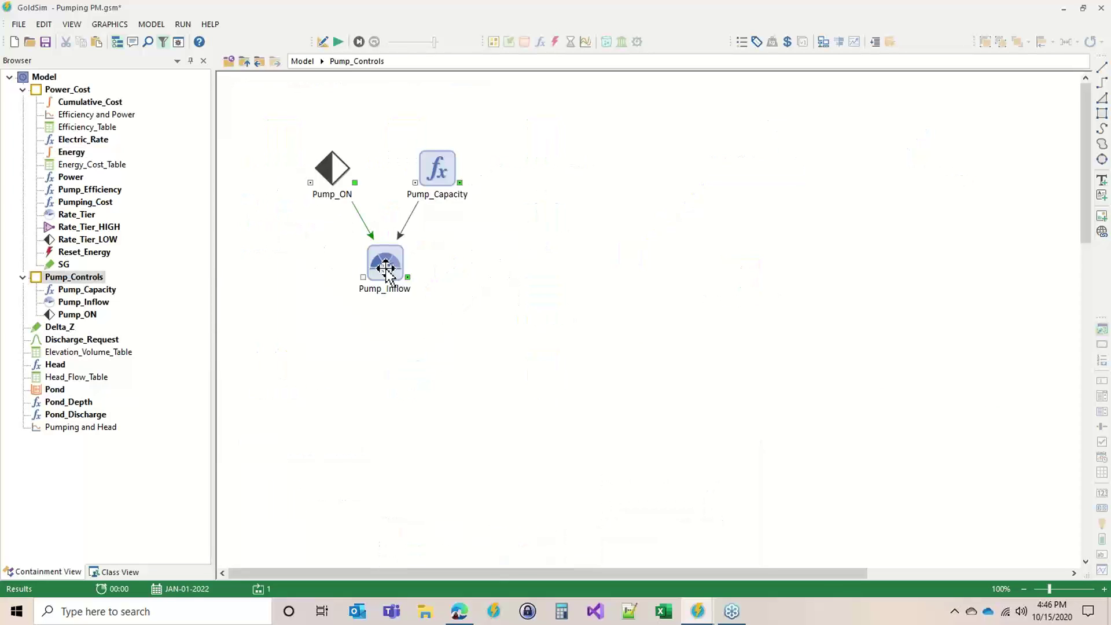
{"action": "mouse_move", "coordinate": [379, 260]}
{"action": "left_click_drag", "start_coordinate": [389, 256], "coordinate": [393, 267]}
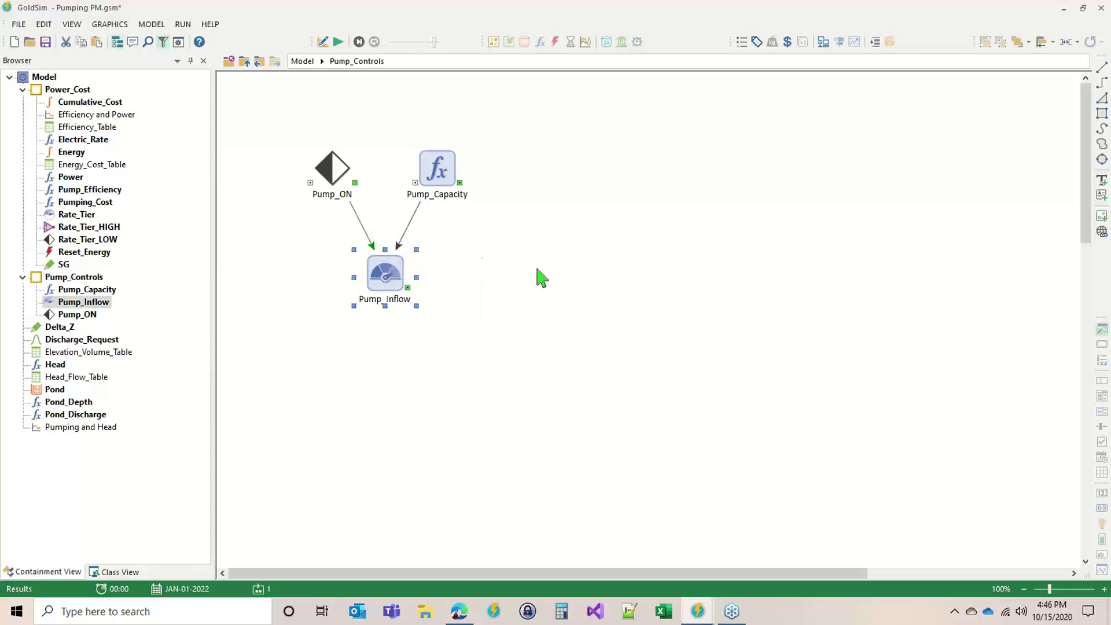
{"action": "left_click", "coordinate": [508, 319]}
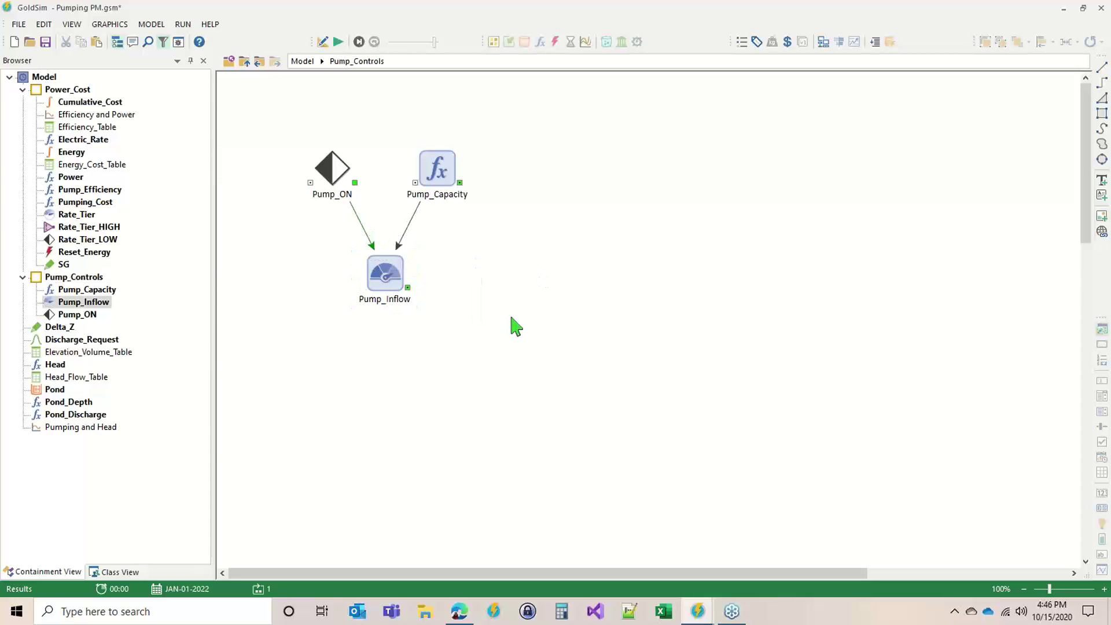
- Review the time history result of Pump_Inflow, close it and return through the top level to the Power_Cost container
{"action": "left_click", "coordinate": [385, 273]}
{"action": "right_click", "coordinate": [385, 273]}
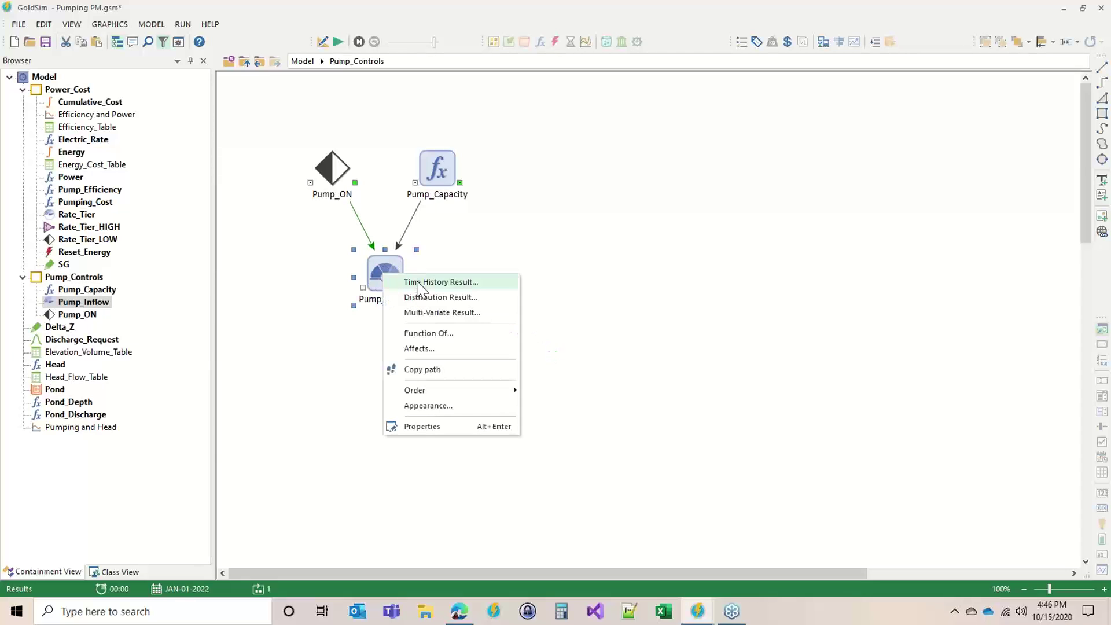
{"action": "left_click", "coordinate": [418, 282]}
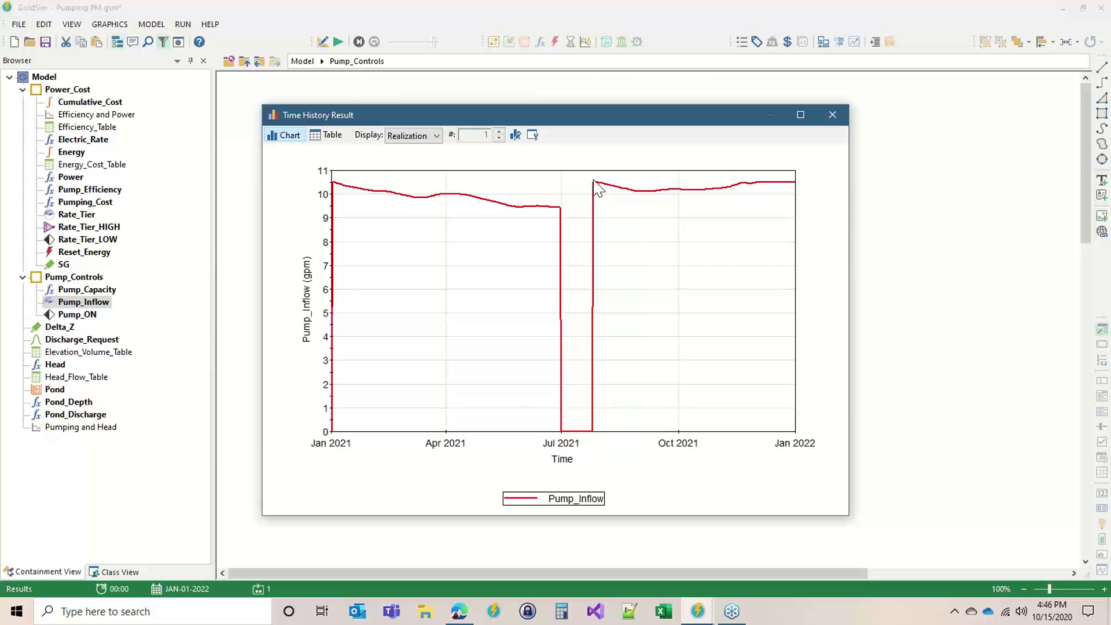
{"action": "left_click", "coordinate": [831, 116]}
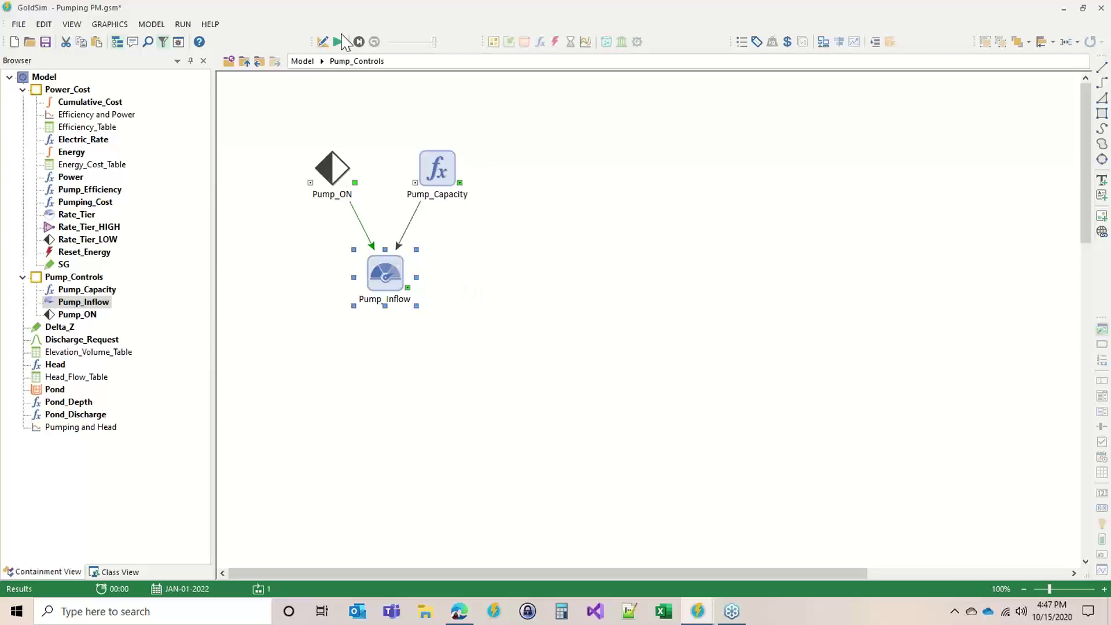
{"action": "left_click", "coordinate": [300, 62]}
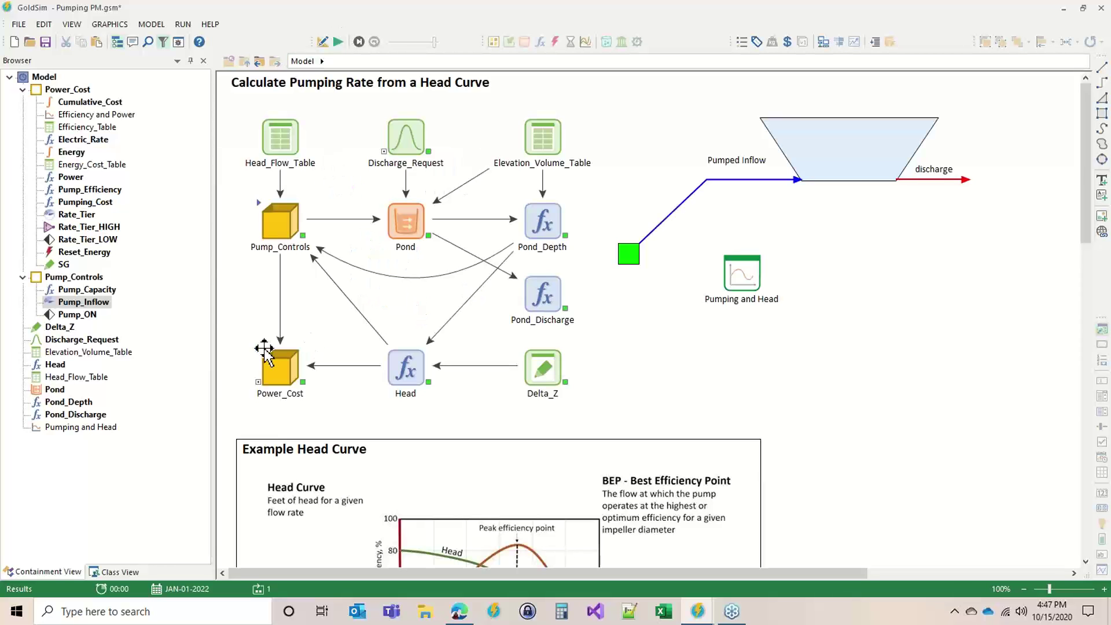
{"action": "double_click", "coordinate": [267, 354]}
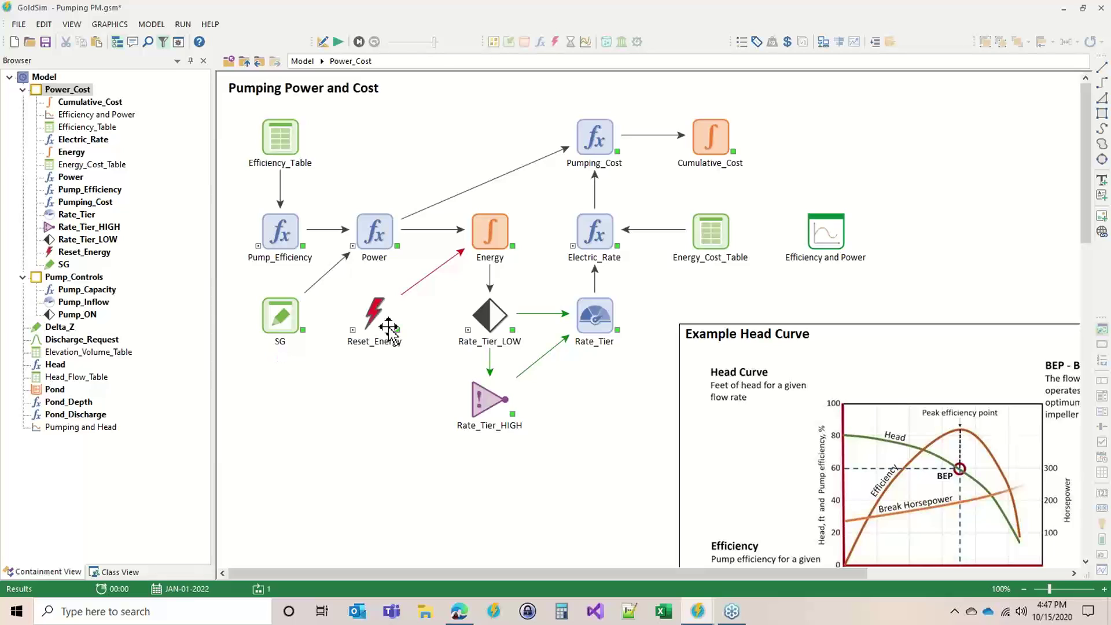
- Switch to the Pumped_Head.gsm model, maximize its window and narrow the browser pane
{"action": "left_click", "coordinate": [691, 134]}
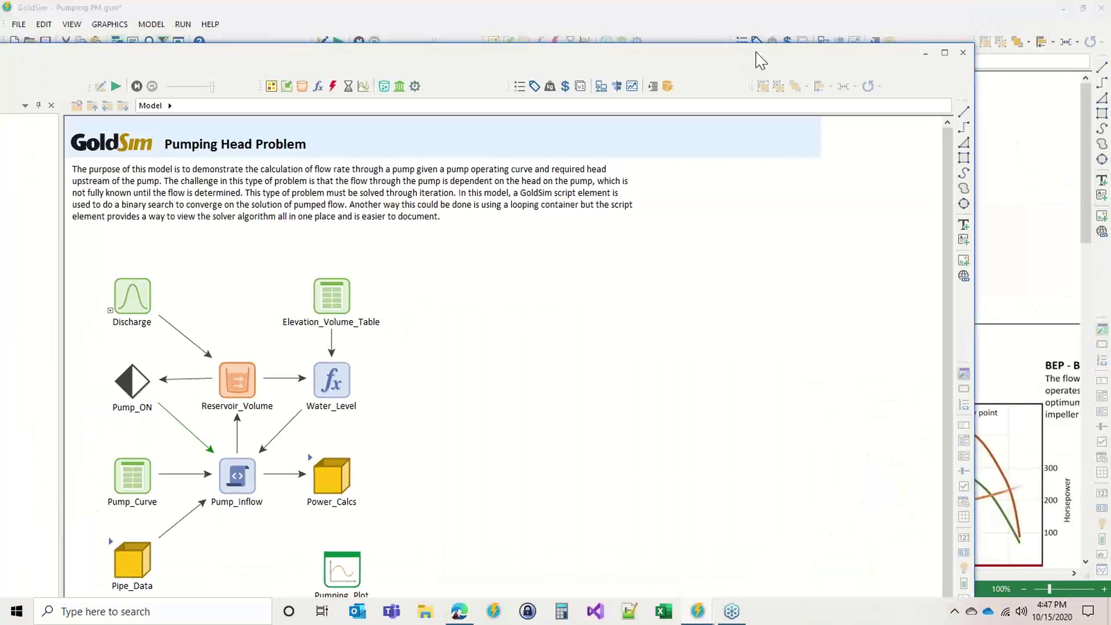
{"action": "left_click", "coordinate": [945, 54]}
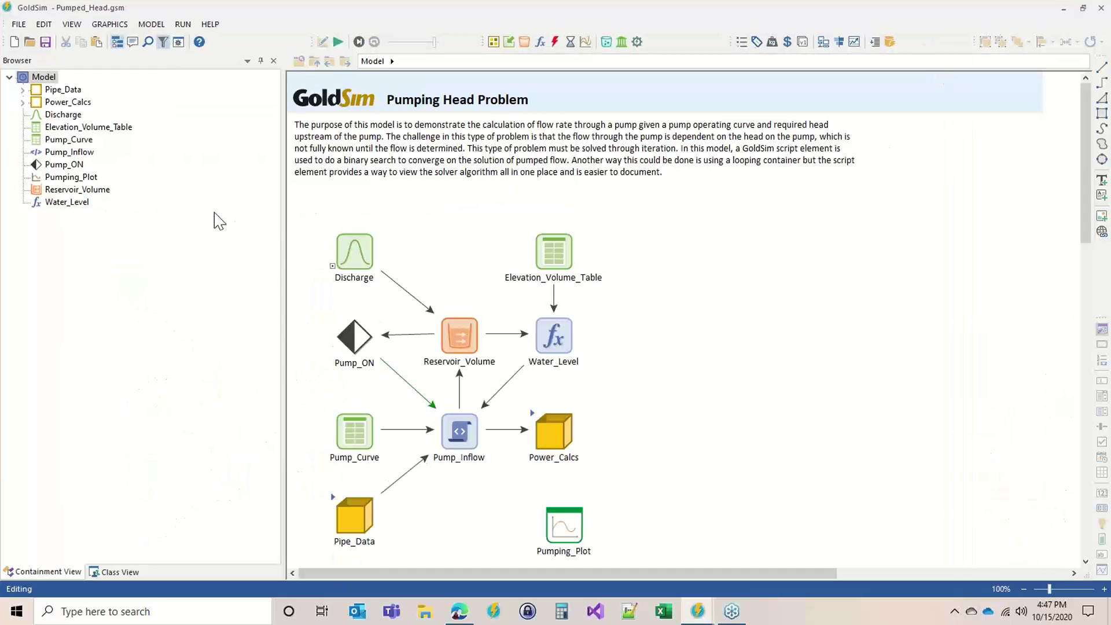
{"action": "left_click_drag", "start_coordinate": [280, 214], "coordinate": [180, 211]}
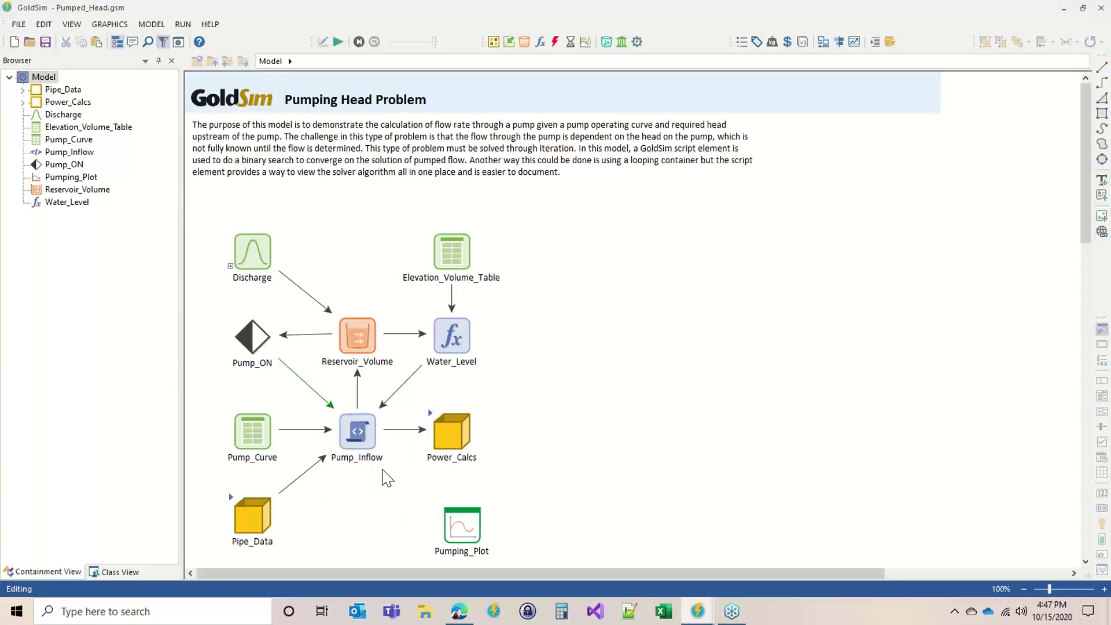
- Examine the binary search statements in the Pump_Inflow script properties down to the TDH definition and close the dialog
{"action": "left_click", "coordinate": [352, 441]}
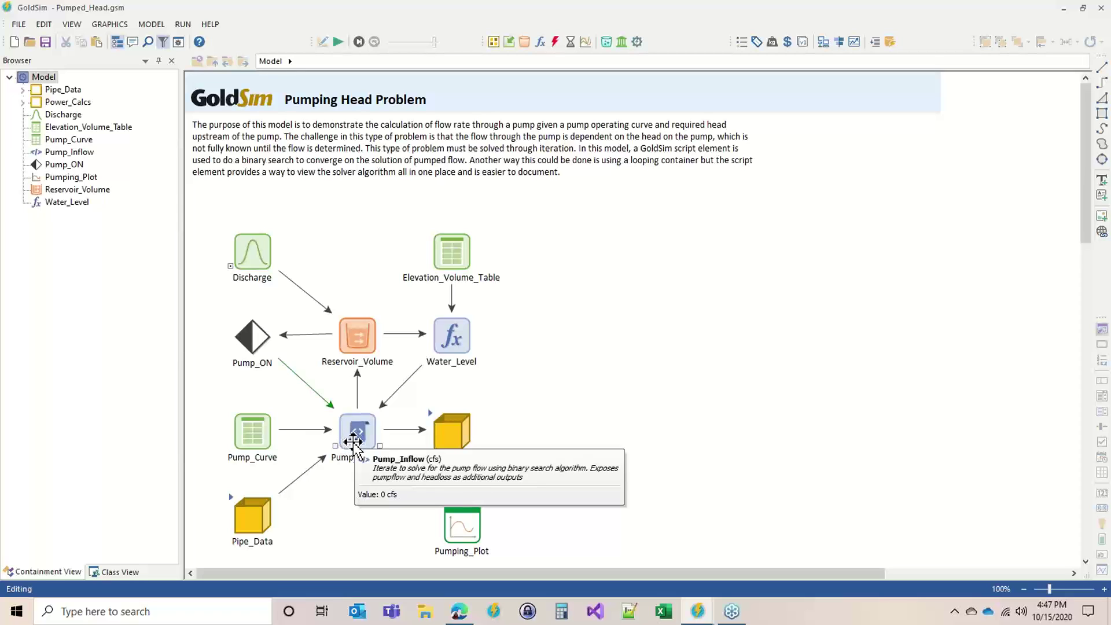
{"action": "left_click", "coordinate": [352, 440]}
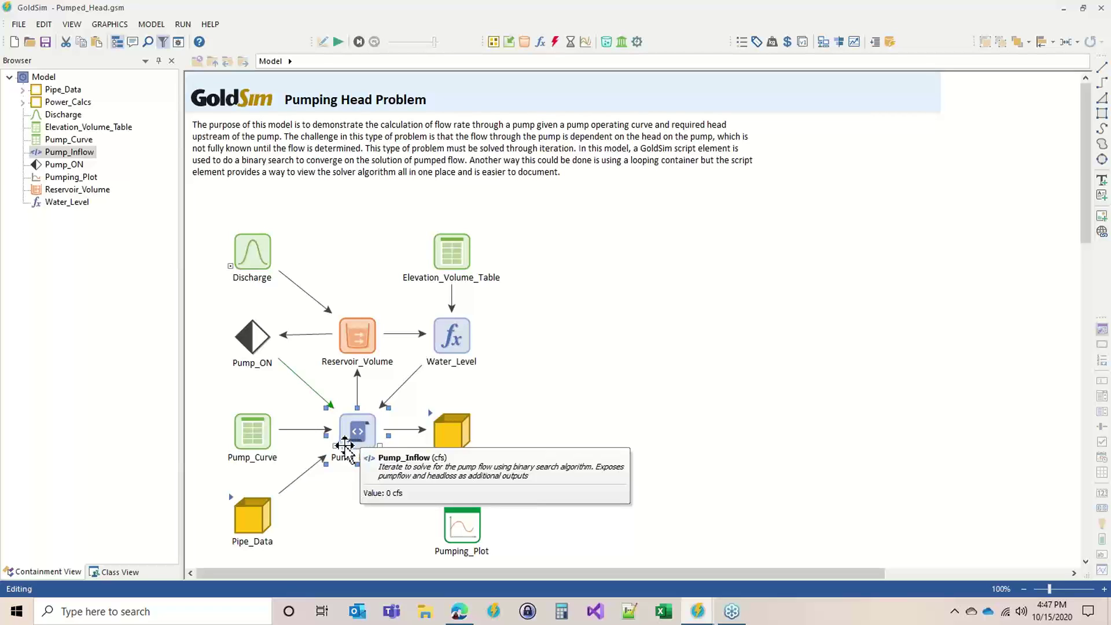
{"action": "double_click", "coordinate": [361, 431]}
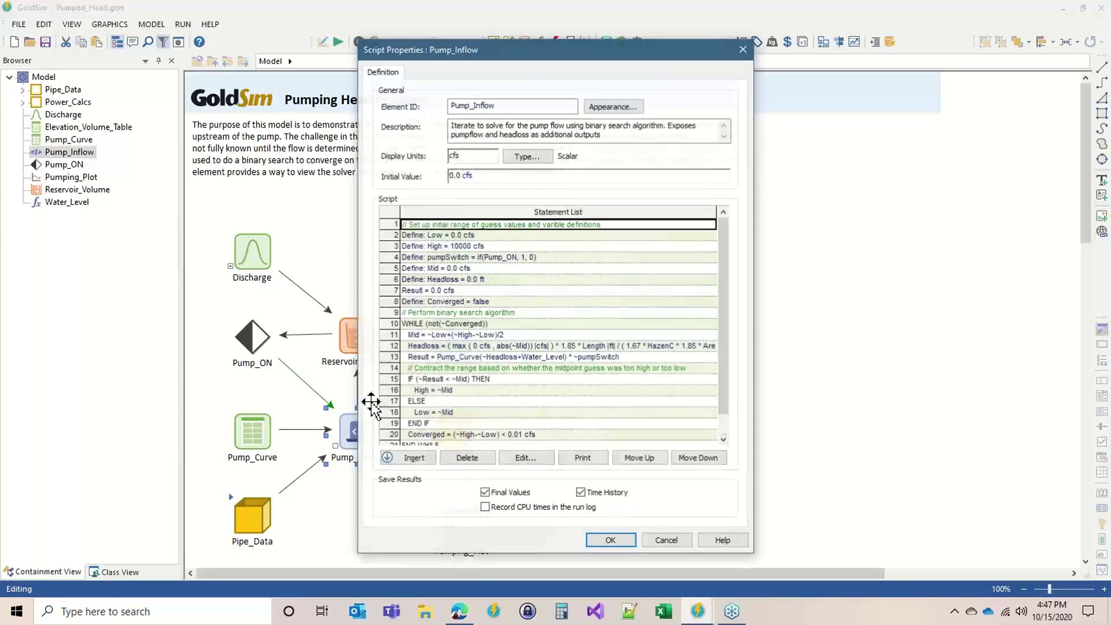
{"action": "left_click_drag", "start_coordinate": [457, 48], "coordinate": [632, 53]}
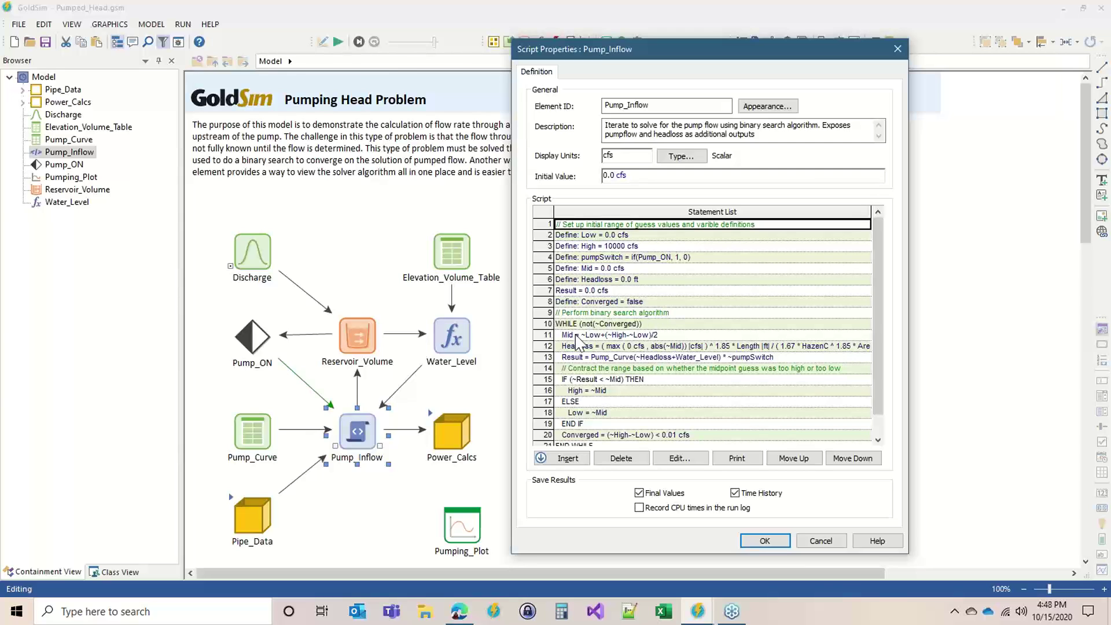
{"action": "mouse_move", "coordinate": [577, 341]}
{"action": "scroll", "coordinate": [606, 318], "scroll_direction": "down", "scroll_amount": 1}
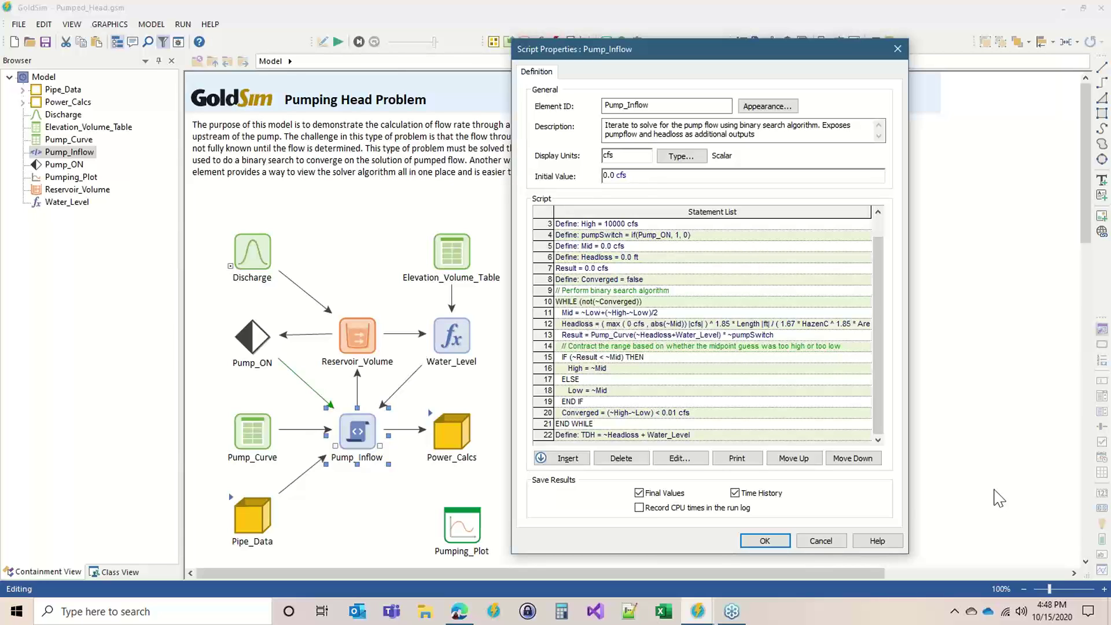
{"action": "left_click", "coordinate": [765, 542]}
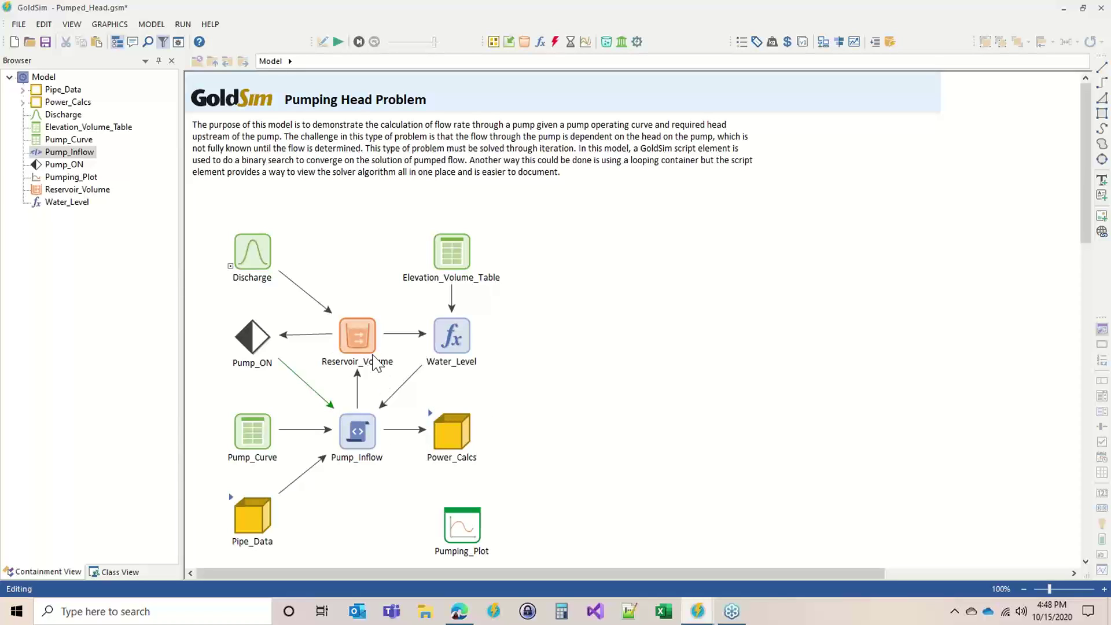
- Tidy the diagram by raising the five elements above Pump_Inflow, aligning Pump_Inflow under Reservoir_Volume and nudging Elevation_Volume_Table further up
{"action": "left_click_drag", "start_coordinate": [541, 380], "coordinate": [201, 201]}
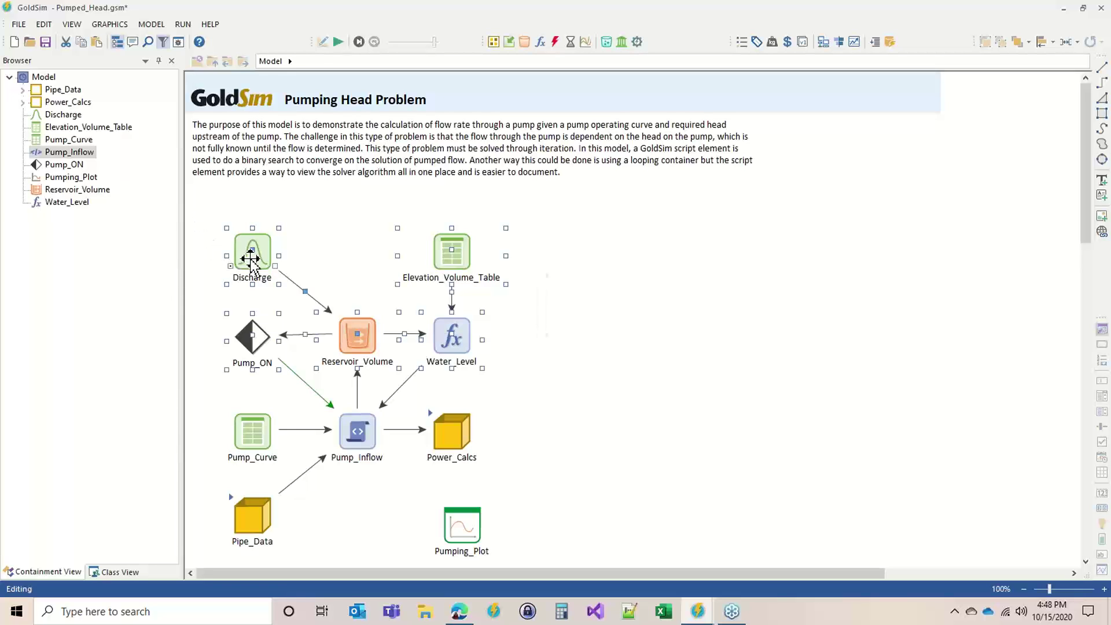
{"action": "left_click_drag", "start_coordinate": [250, 260], "coordinate": [246, 250]}
{"action": "left_click", "coordinate": [358, 435]}
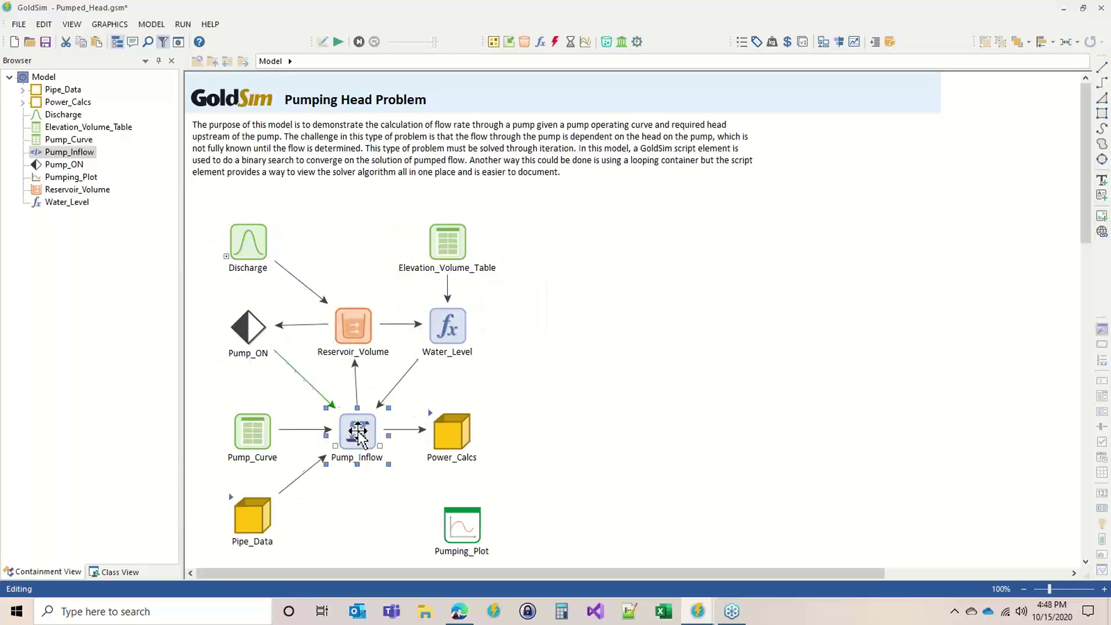
{"action": "left_click_drag", "start_coordinate": [358, 431], "coordinate": [354, 430]}
{"action": "left_click", "coordinate": [595, 425]}
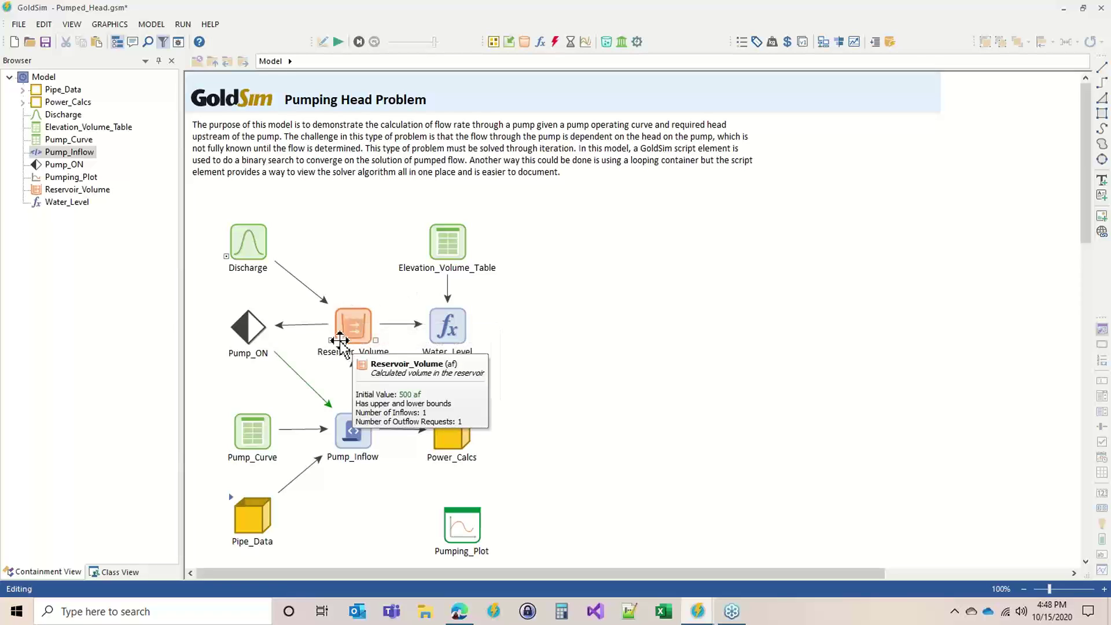
{"action": "left_click_drag", "start_coordinate": [463, 254], "coordinate": [463, 244]}
{"action": "left_click", "coordinate": [670, 337]}
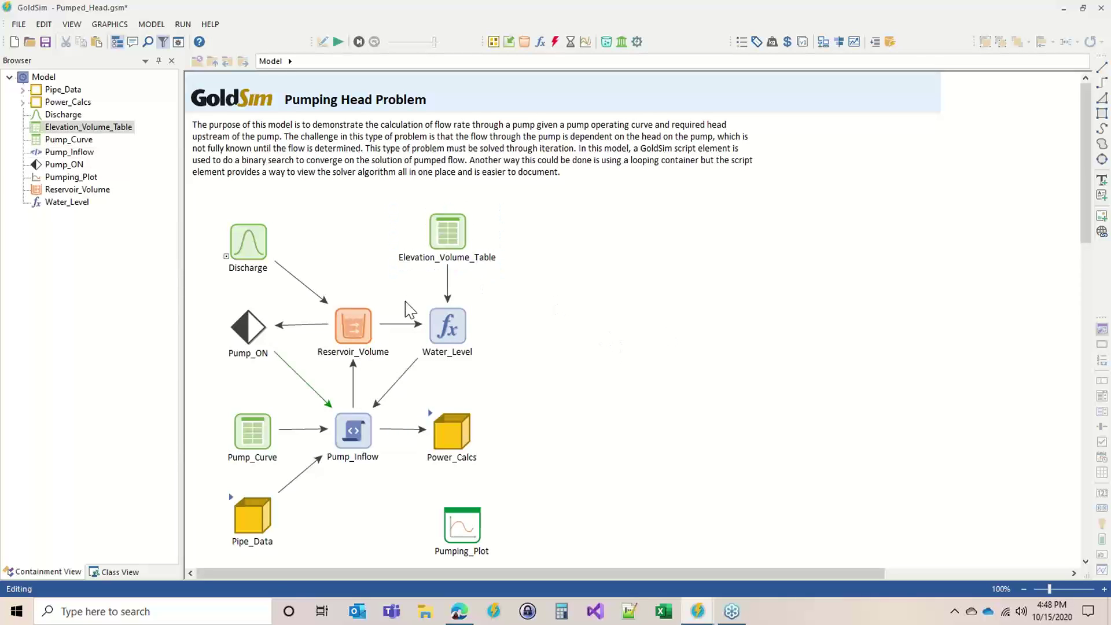
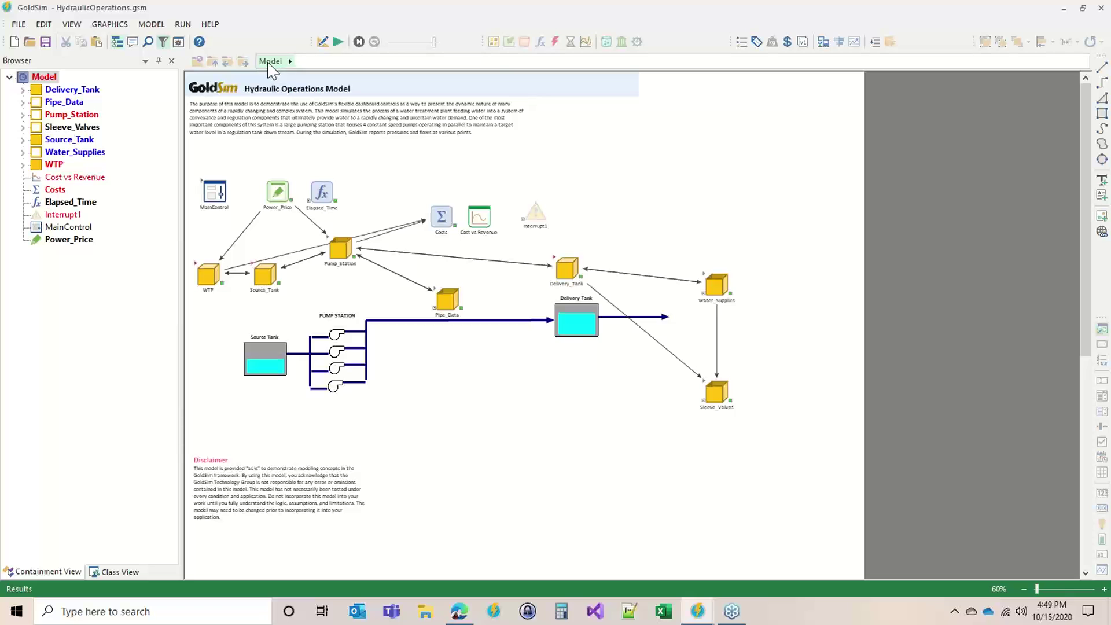
- Browse the model library's Hydraulics folder for available models, including its Pressure Pipe Flow and Pumps subfolders
{"action": "left_click", "coordinate": [32, 42]}
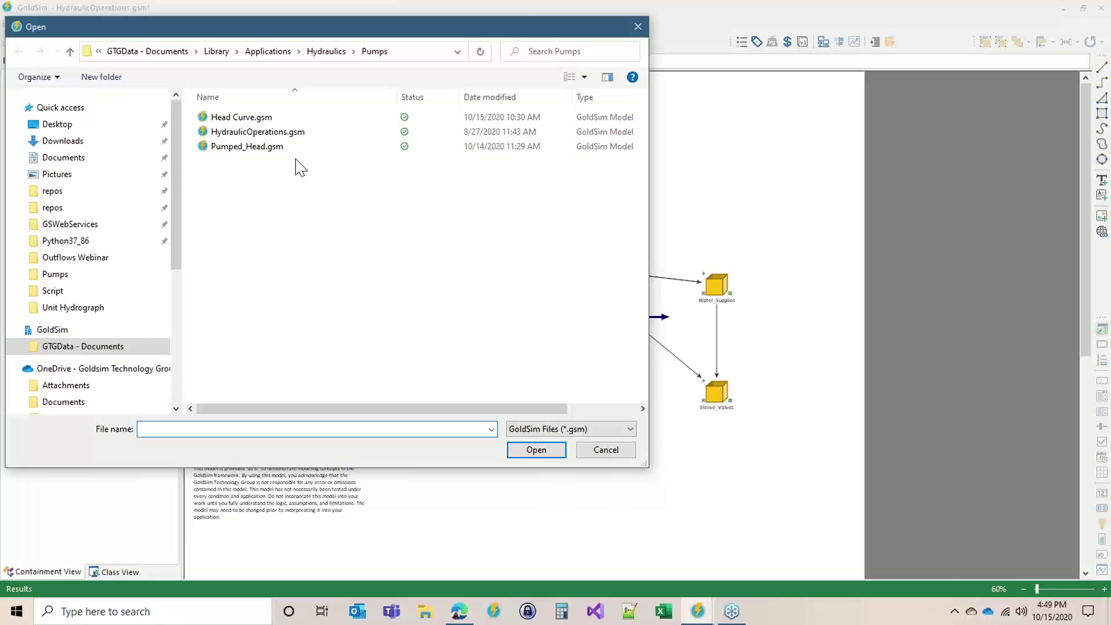
{"action": "left_click", "coordinate": [326, 51]}
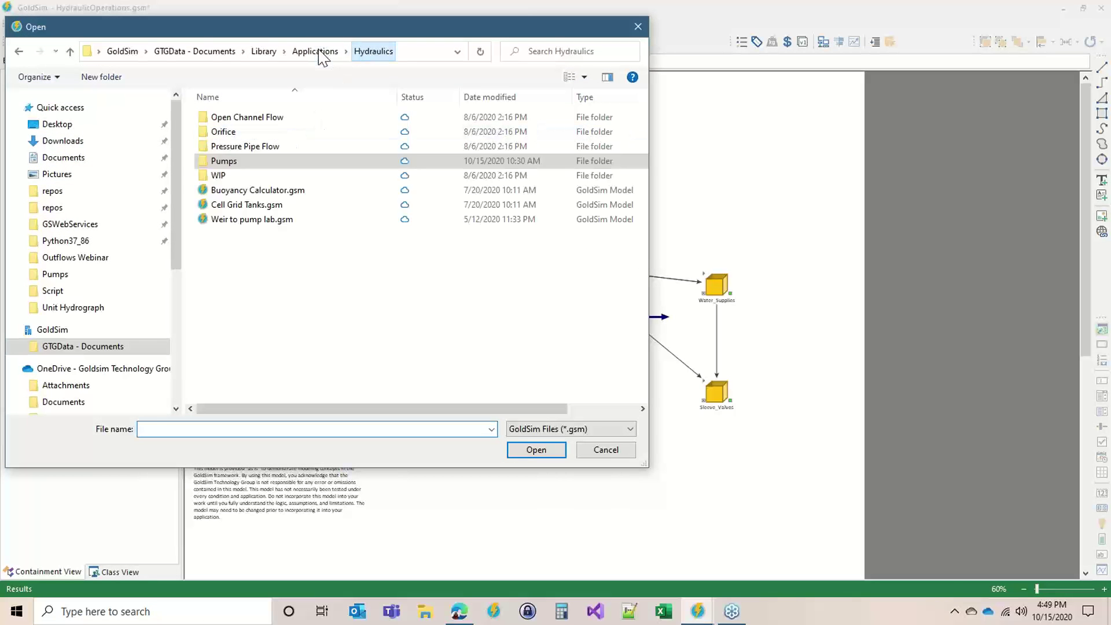
{"action": "double_click", "coordinate": [272, 149]}
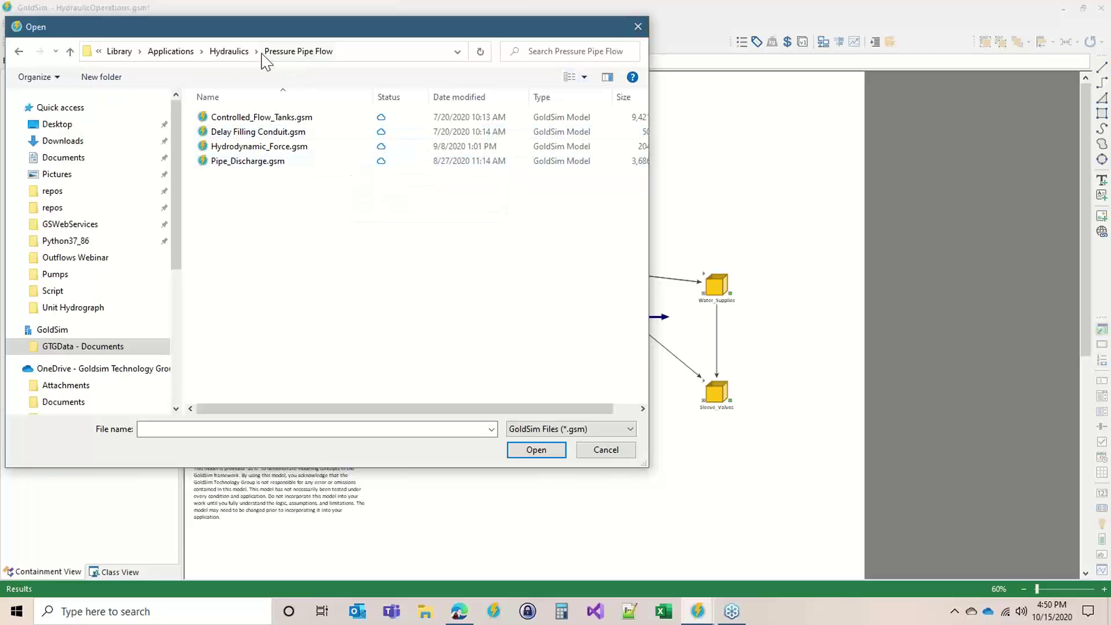
{"action": "left_click", "coordinate": [227, 52]}
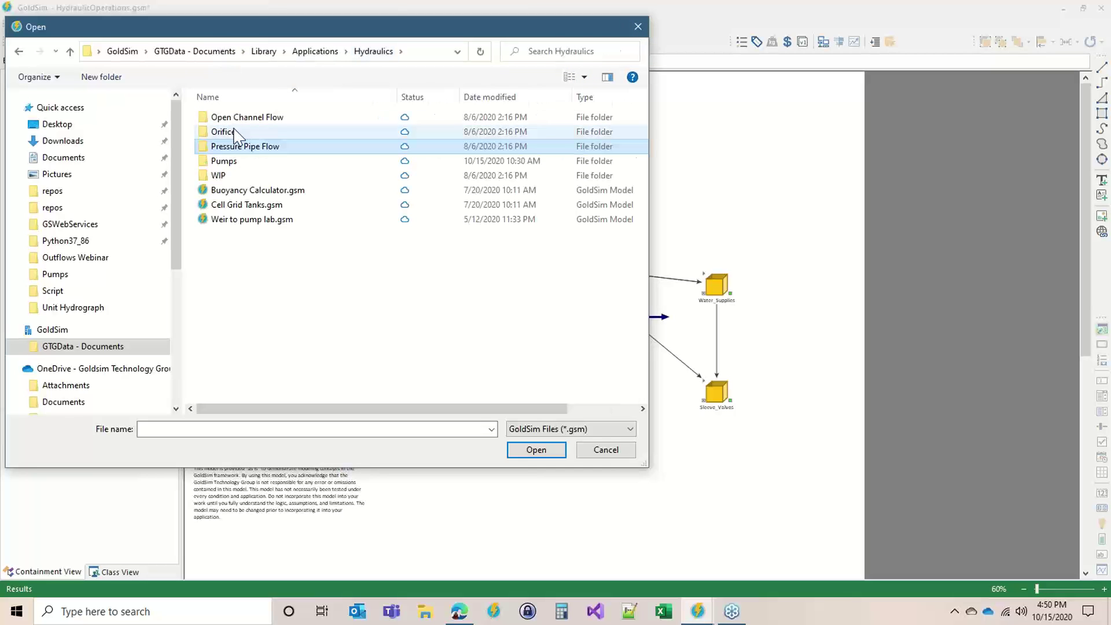
{"action": "double_click", "coordinate": [224, 162]}
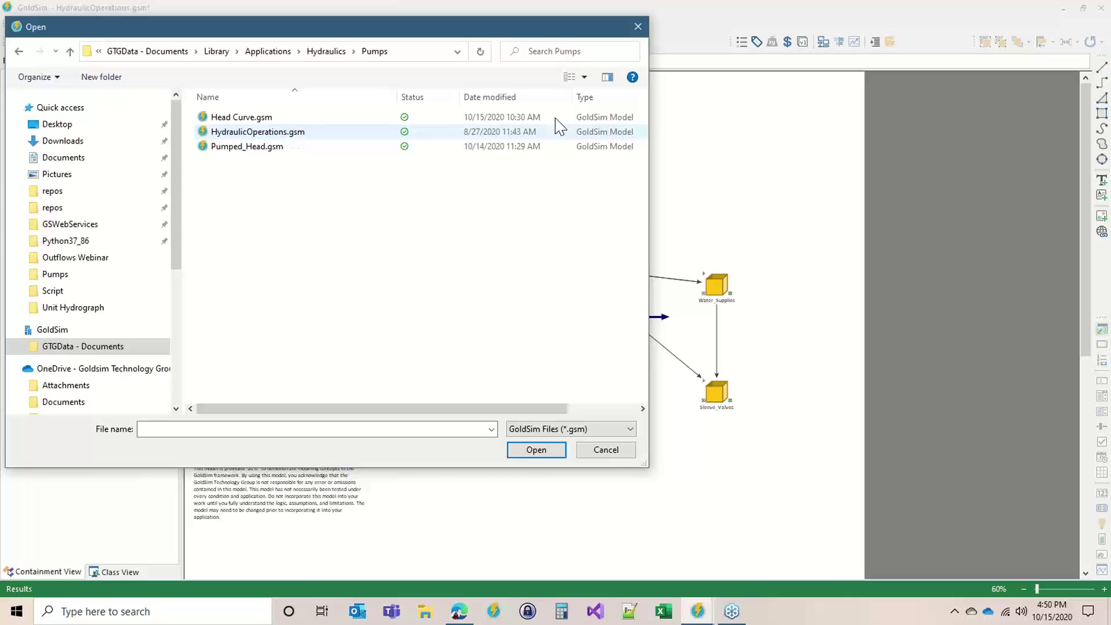
- Leave the model library and open the MainControl dashboard of the hydraulic operations model, narrowing the browser pane
{"action": "left_click", "coordinate": [637, 26]}
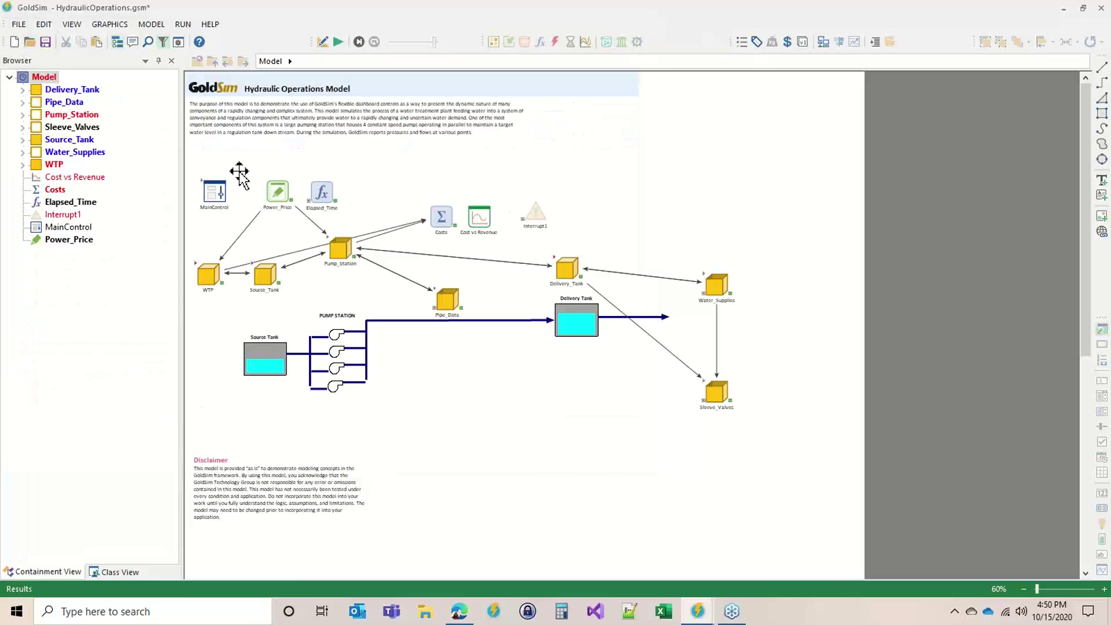
{"action": "double_click", "coordinate": [208, 186]}
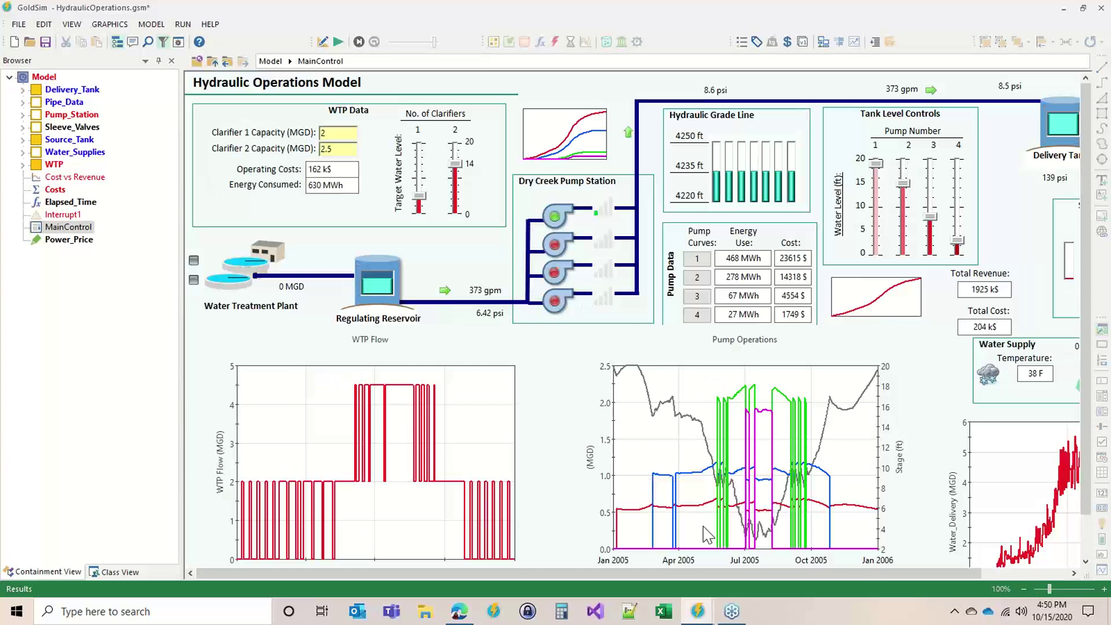
{"action": "left_click_drag", "start_coordinate": [183, 168], "coordinate": [136, 153]}
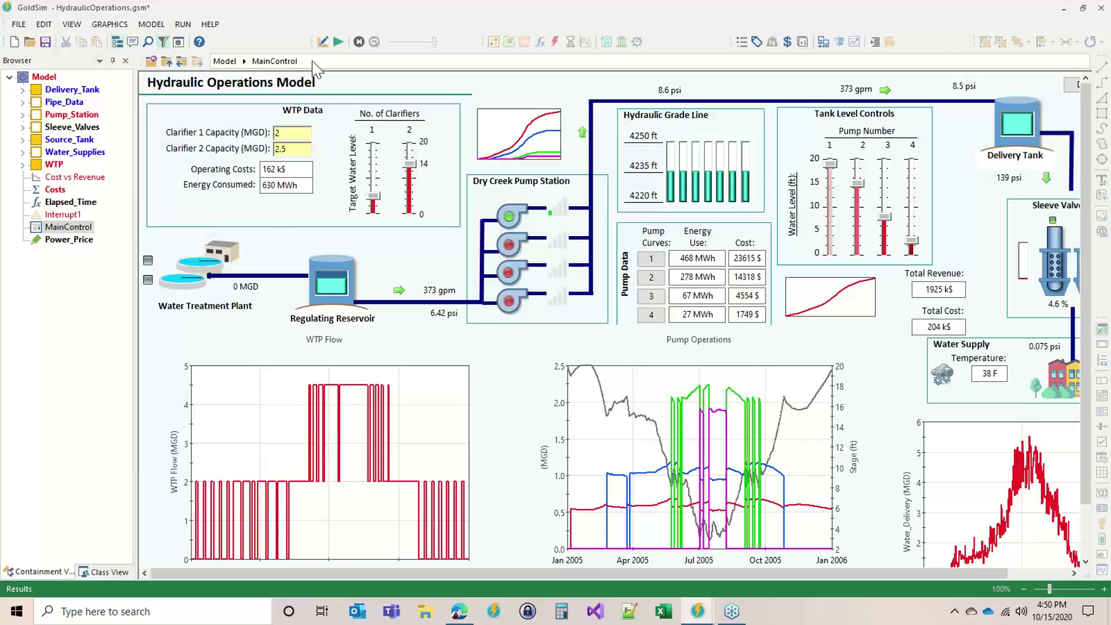
- Return the model to edit mode, discarding its existing simulation results
{"action": "left_click", "coordinate": [323, 42]}
{"action": "left_click", "coordinate": [534, 350]}
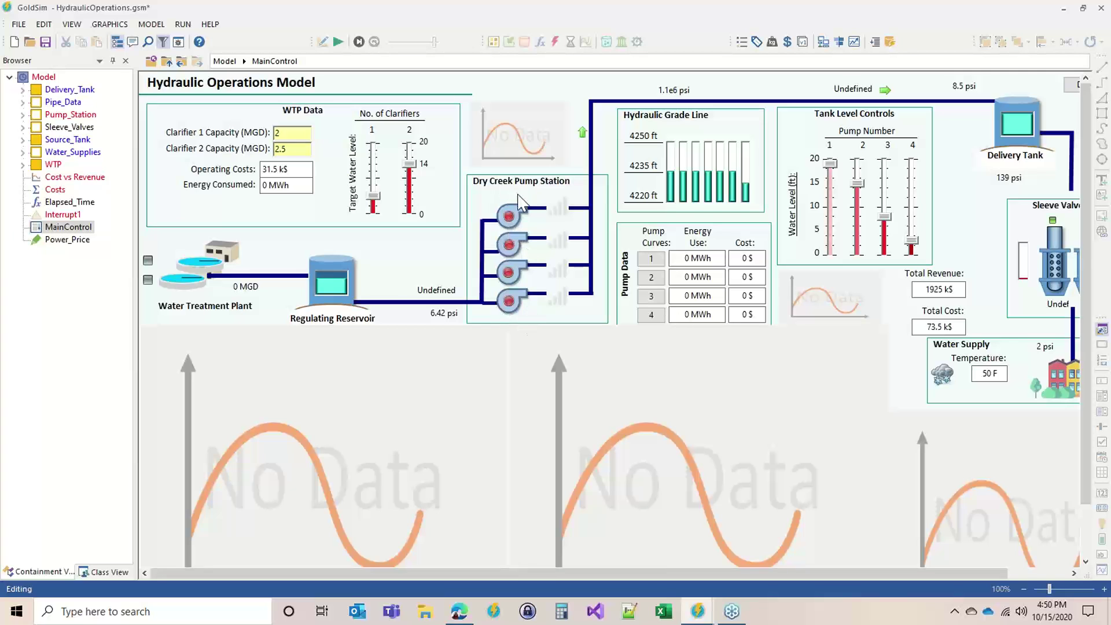
- Examine the pumping controls and the Pump_Request script element in the Pump_Station container, and return to the MainControl dashboard
{"action": "left_click", "coordinate": [244, 61]}
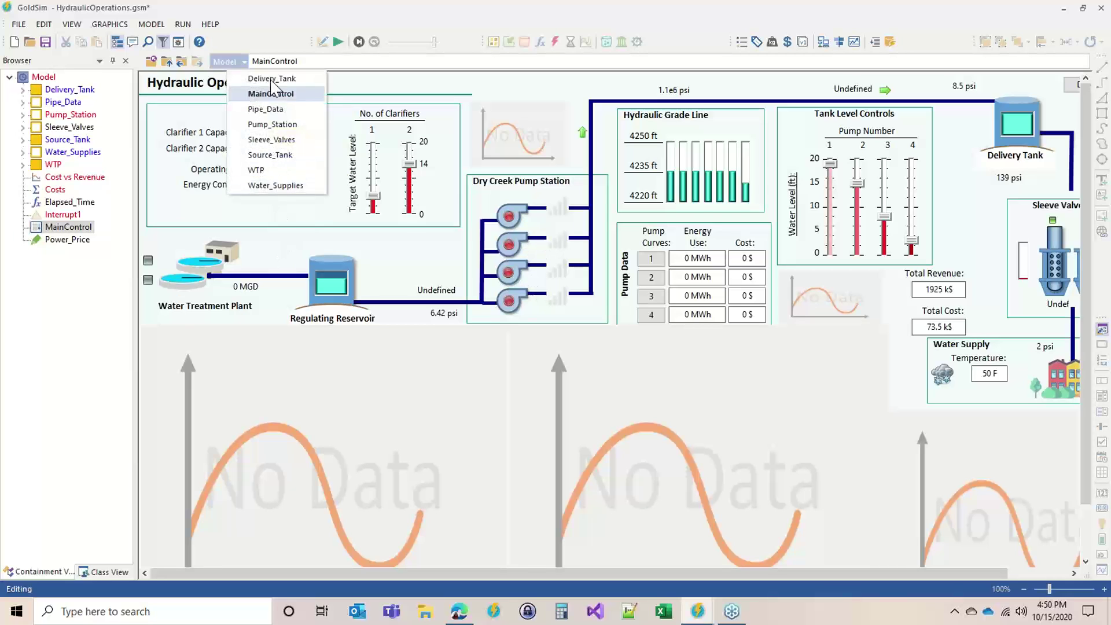
{"action": "left_click", "coordinate": [272, 124]}
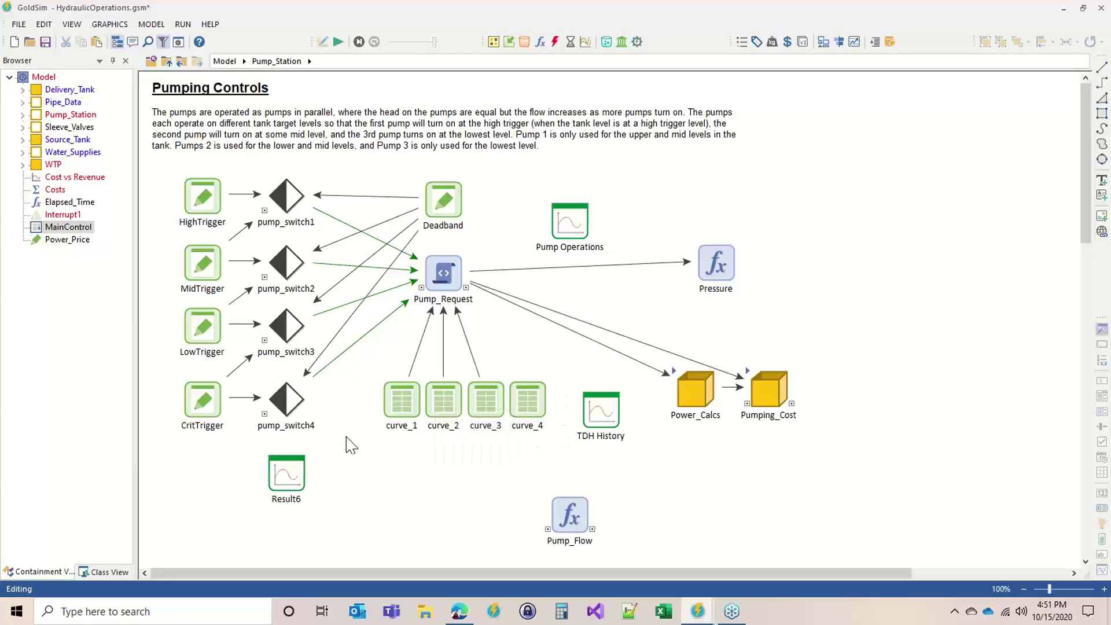
{"action": "mouse_move", "coordinate": [461, 298]}
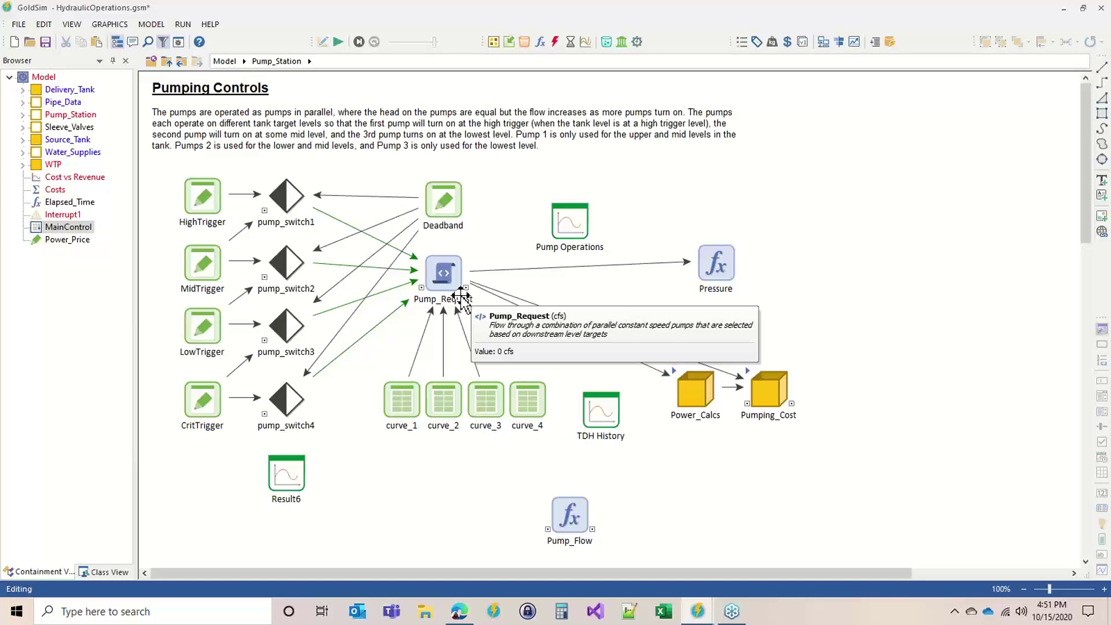
{"action": "left_click", "coordinate": [181, 62]}
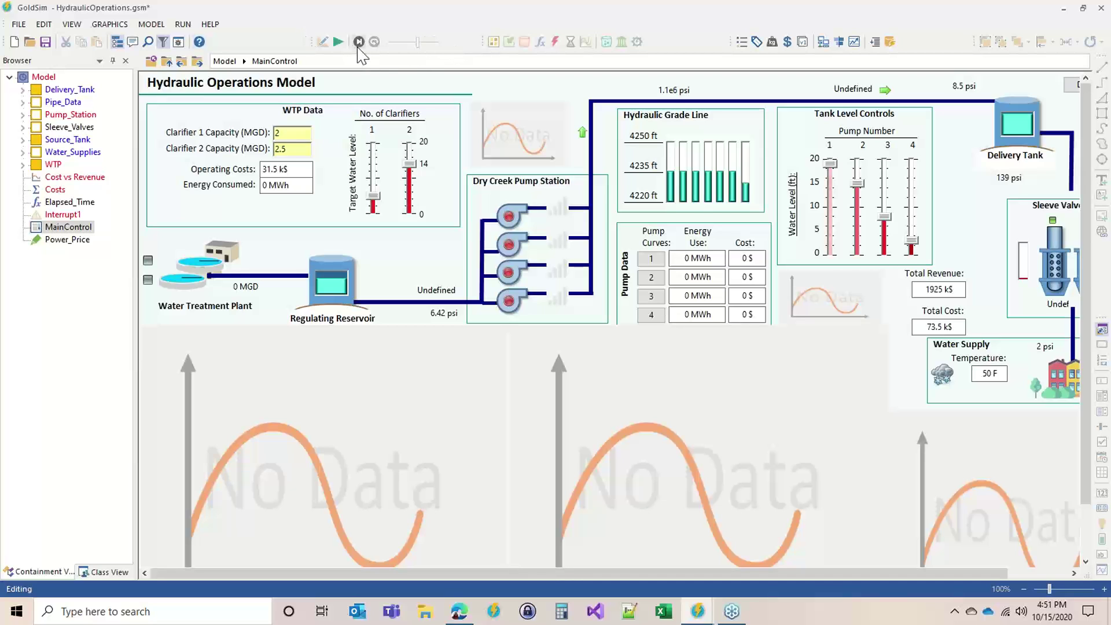
- Run the simulation from the dashboard, increase the simulation speed and pause the run in mid-March 2005
{"action": "left_click", "coordinate": [338, 42]}
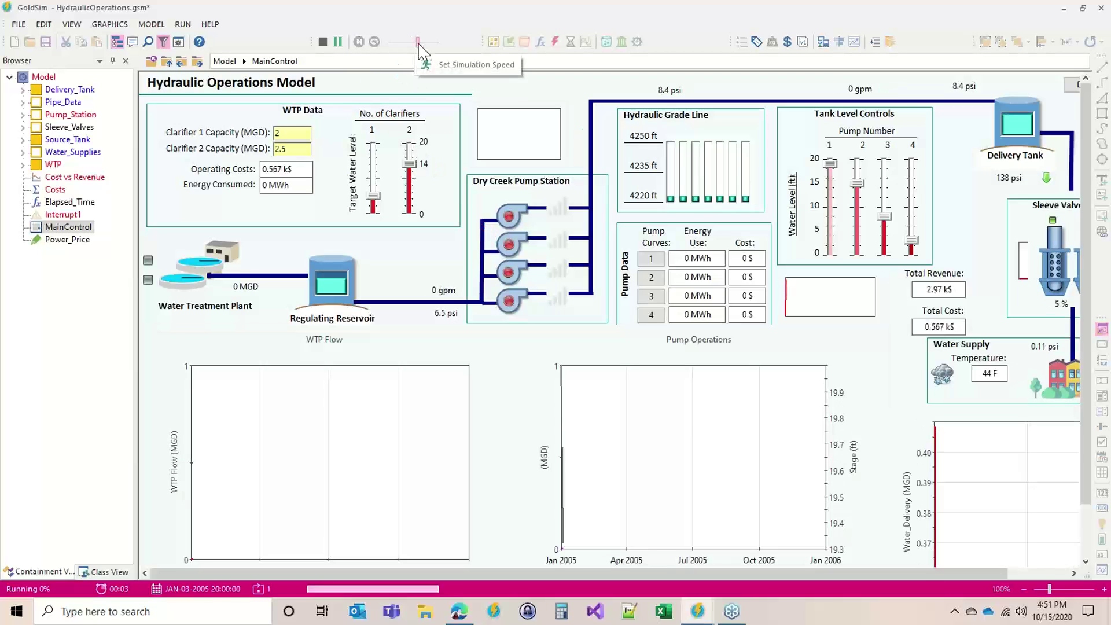
{"action": "left_click_drag", "start_coordinate": [418, 44], "coordinate": [430, 46]}
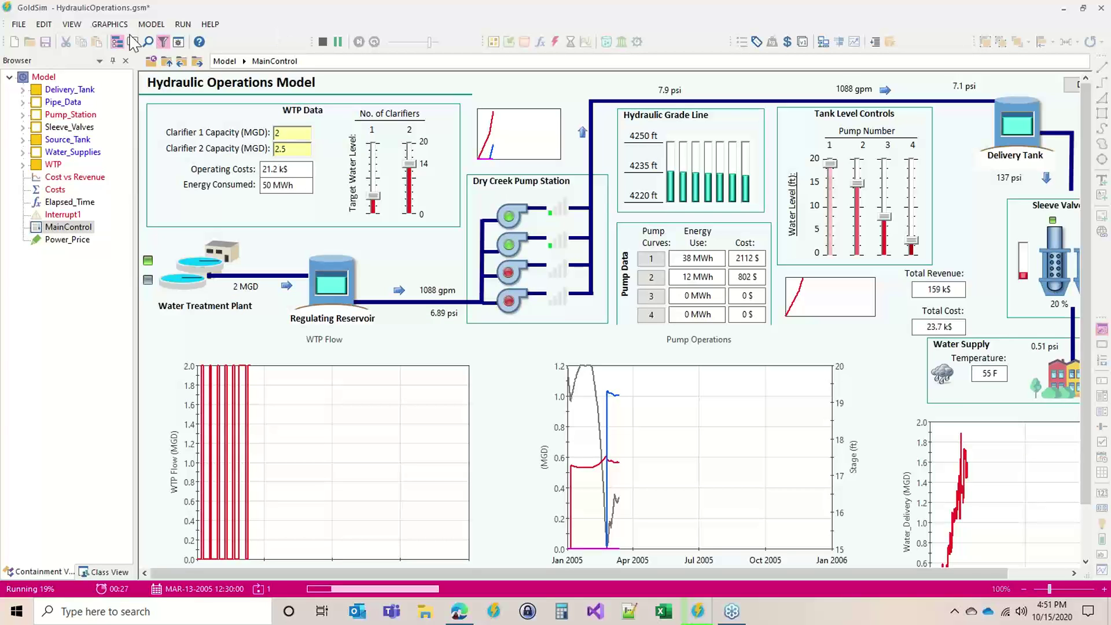
{"action": "left_click", "coordinate": [338, 41]}
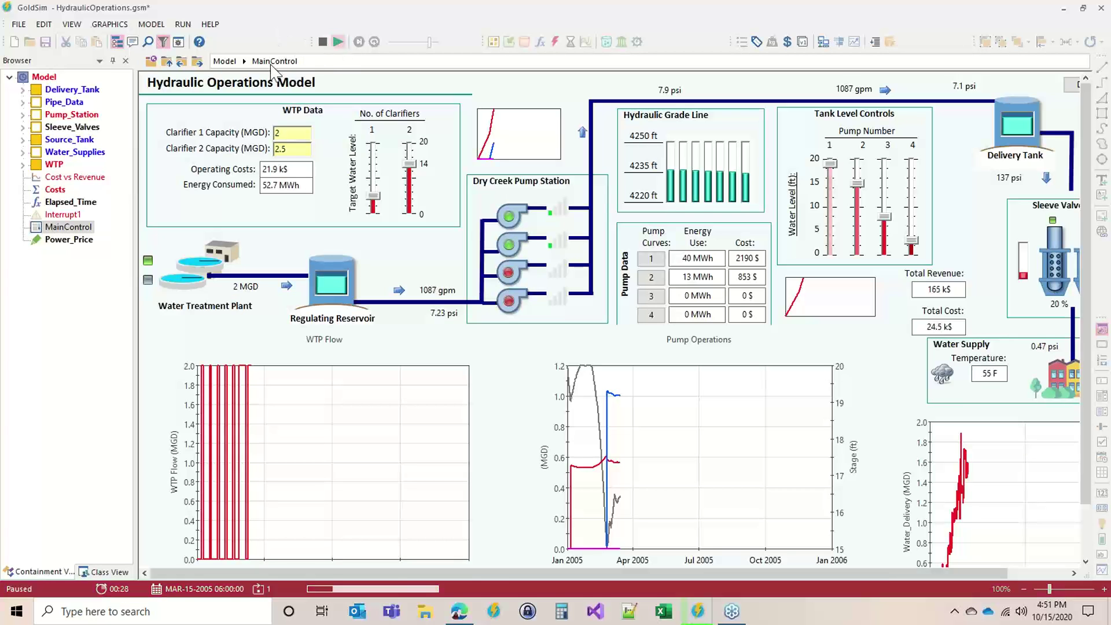
- Hide the browser pane to fit the dashboard with its charts in view, and resume the paused simulation through to completion
{"action": "left_click", "coordinate": [117, 41]}
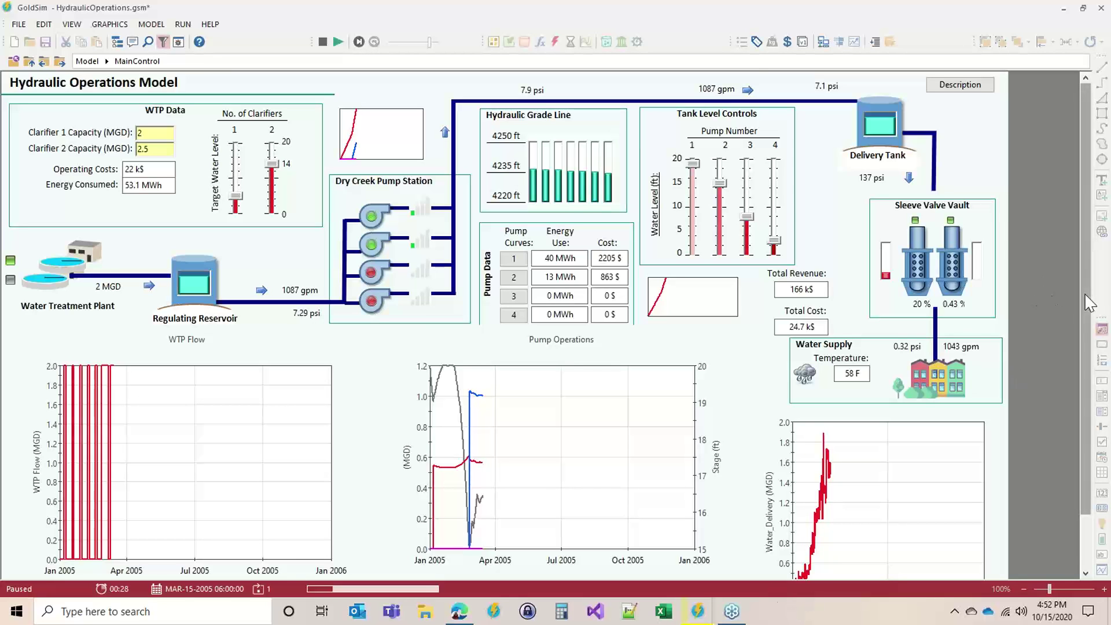
{"action": "left_click_drag", "start_coordinate": [1085, 294], "coordinate": [1088, 359]}
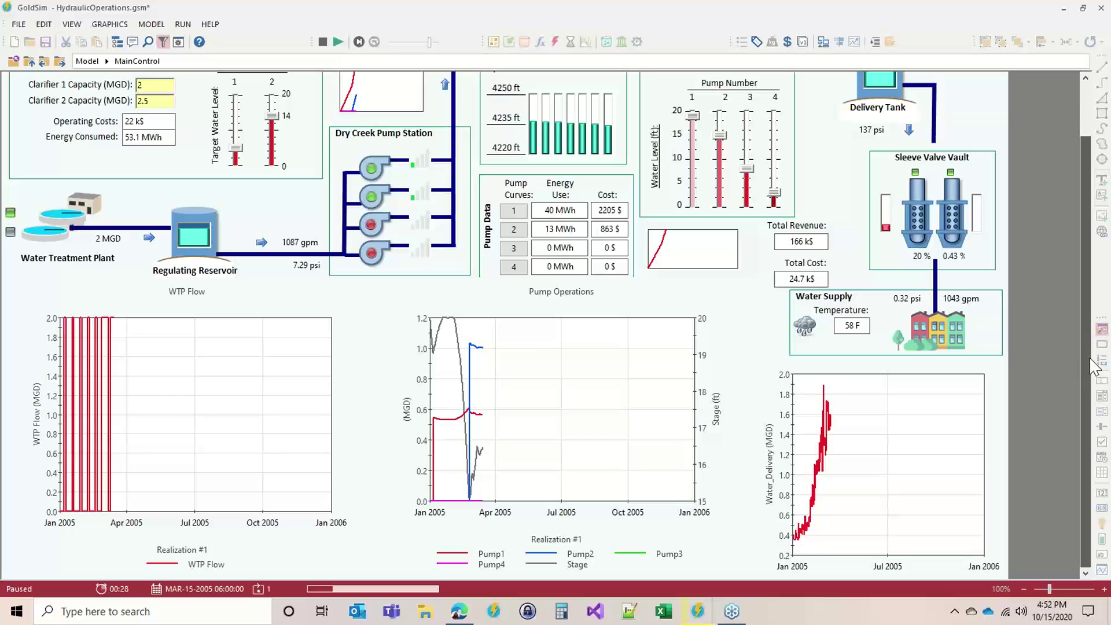
{"action": "scroll", "coordinate": [1087, 342], "scroll_direction": "up", "scroll_amount": 1}
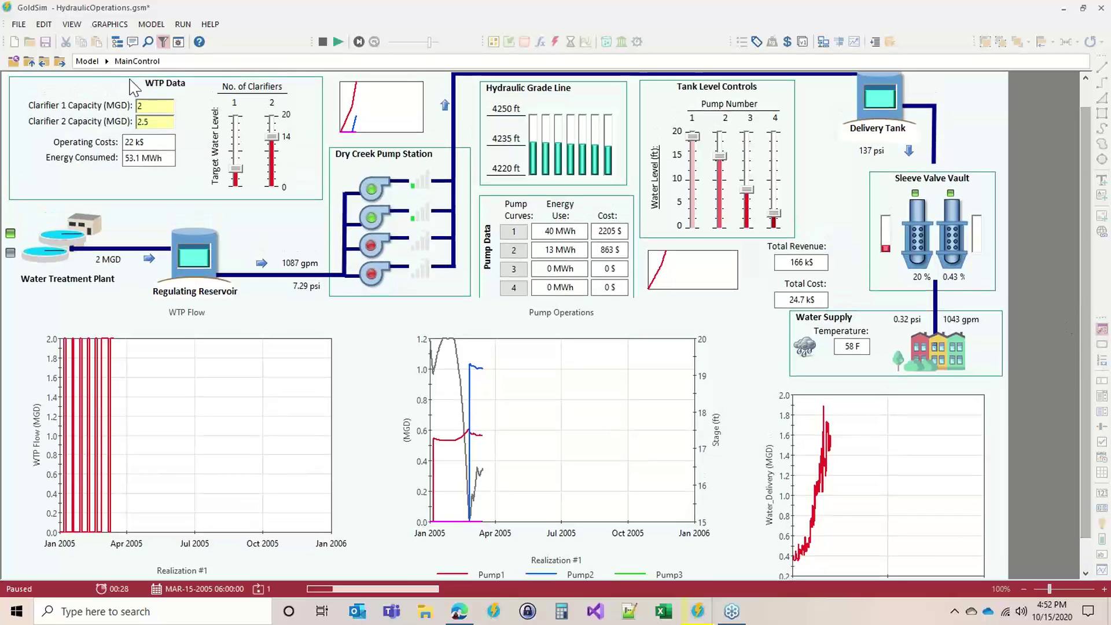
{"action": "left_click", "coordinate": [339, 43]}
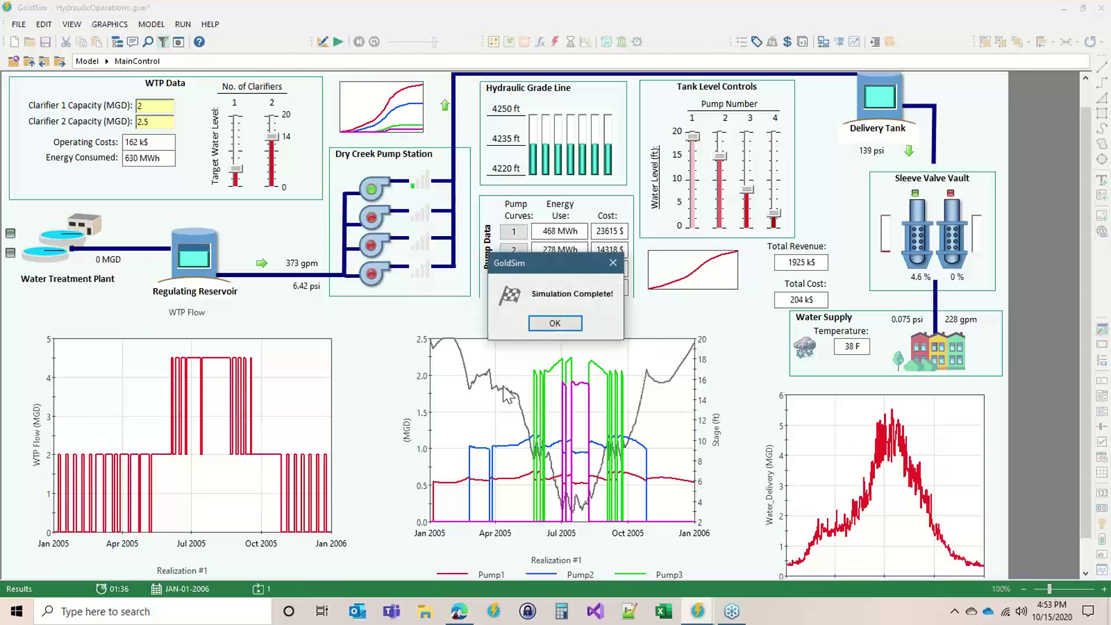
{"action": "left_click", "coordinate": [554, 323]}
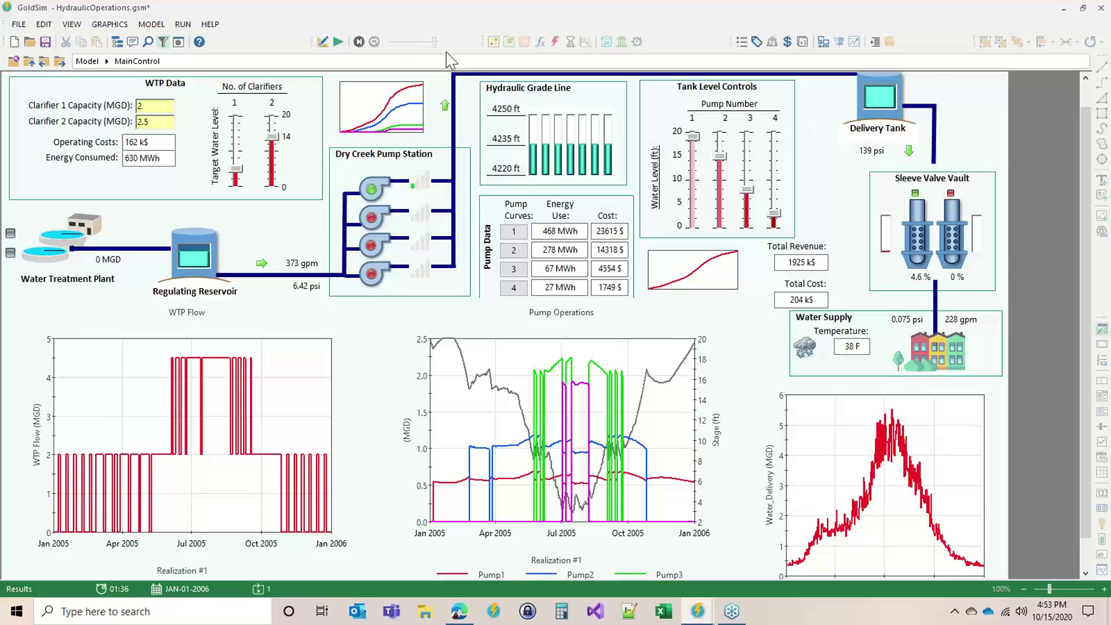